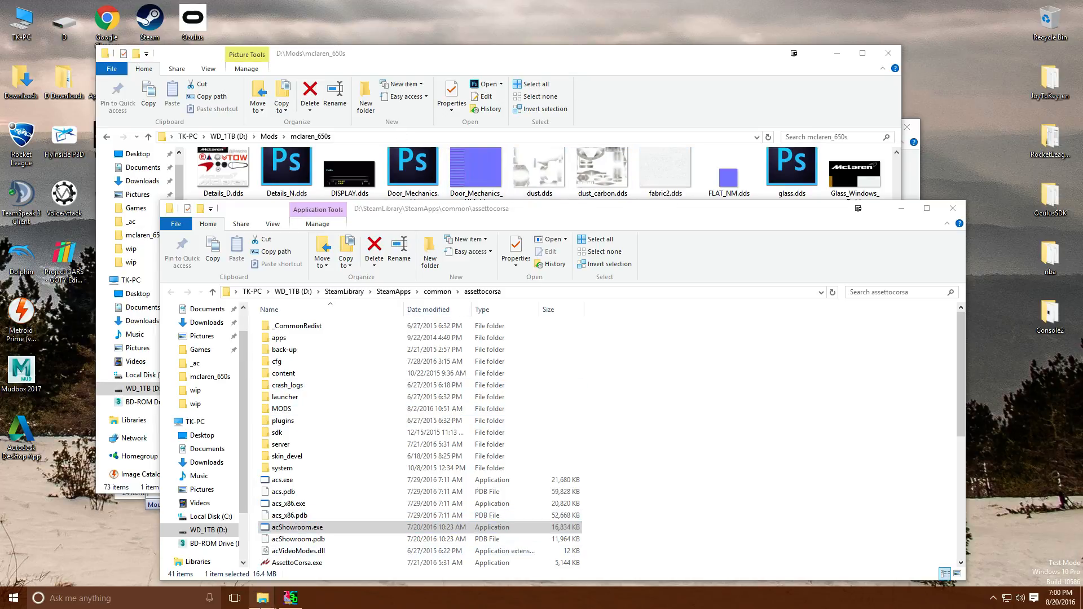
# Launch 3DSimED3.exe from the Mods\3DSimED31d folder and allow it to run despite the unverified publisher.
pyautogui.moveTo(263, 598)
pyautogui.click(353, 556)
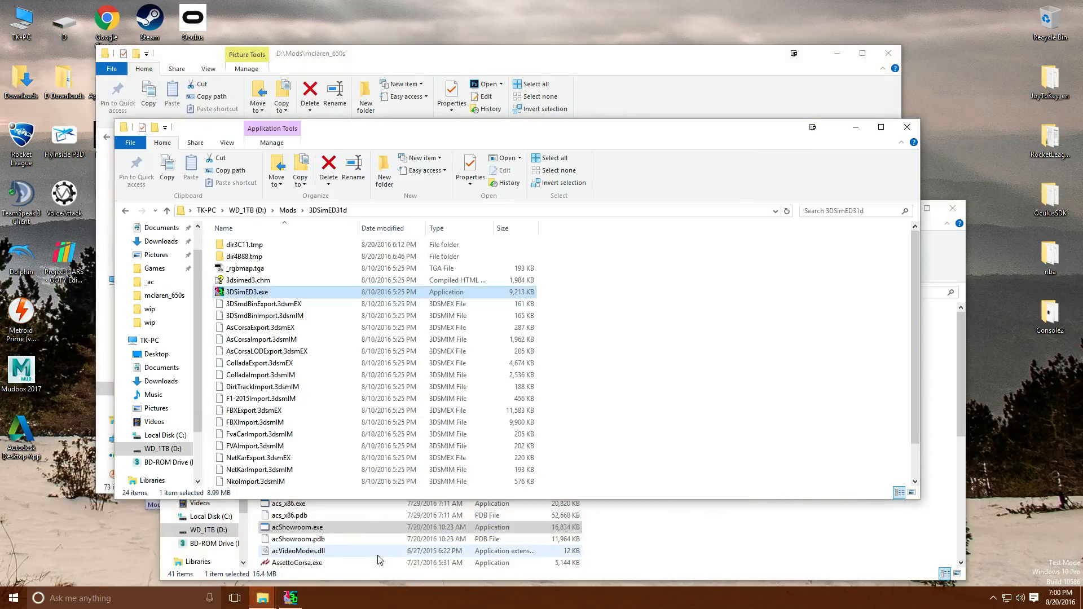
pyautogui.doubleClick(250, 294)
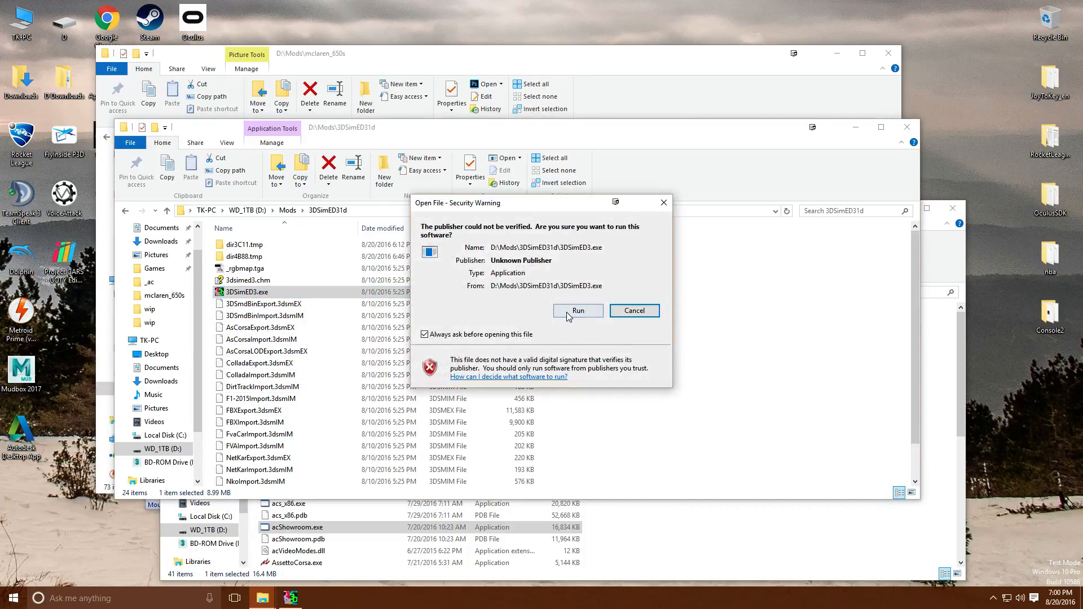
pyautogui.click(569, 315)
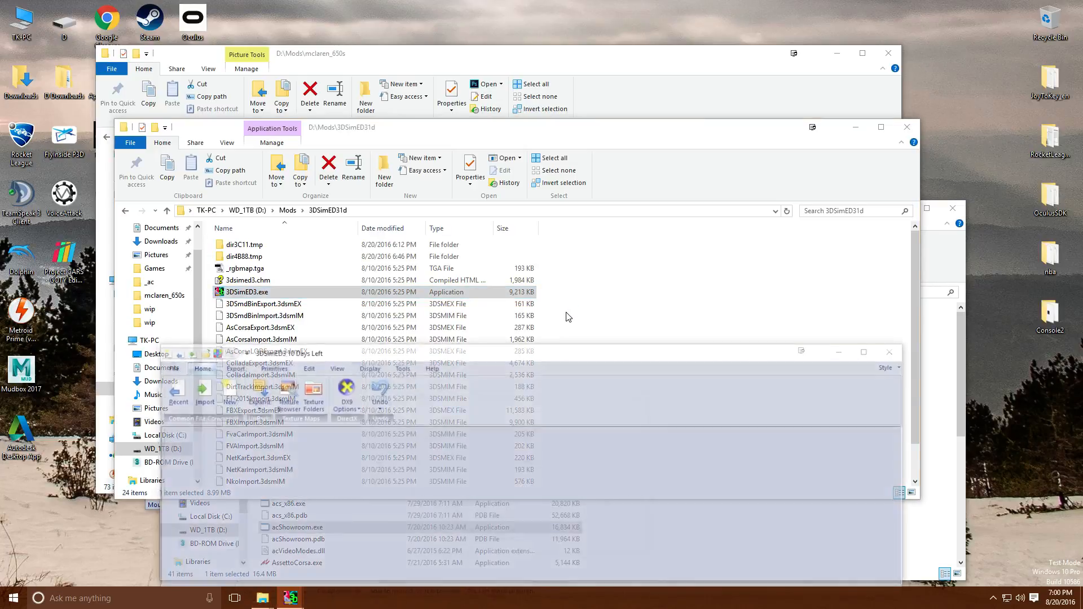
pyautogui.click(624, 416)
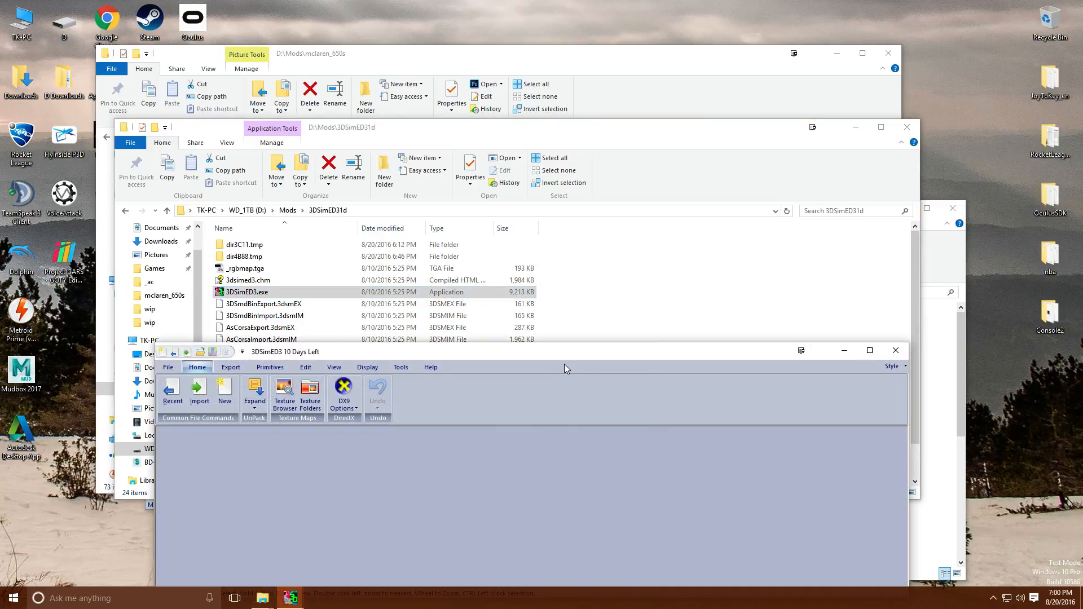
# Move the 3DSimED3 window higher on the desktop and enlarge its height so it is fully visible.
pyautogui.moveTo(550, 357); pyautogui.dragTo(544, 167)
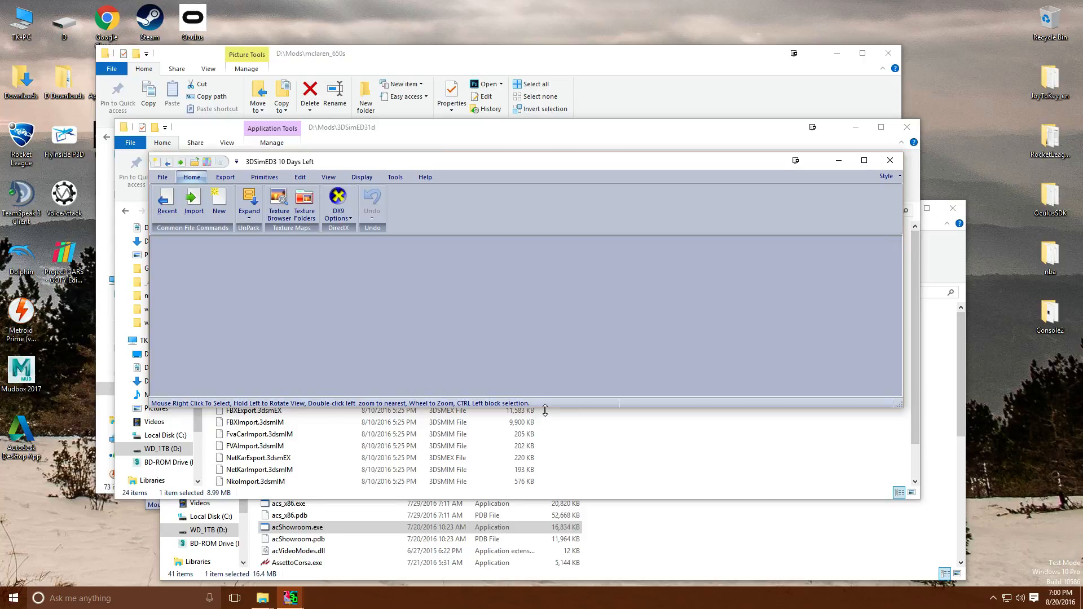
pyautogui.moveTo(541, 408); pyautogui.dragTo(544, 563)
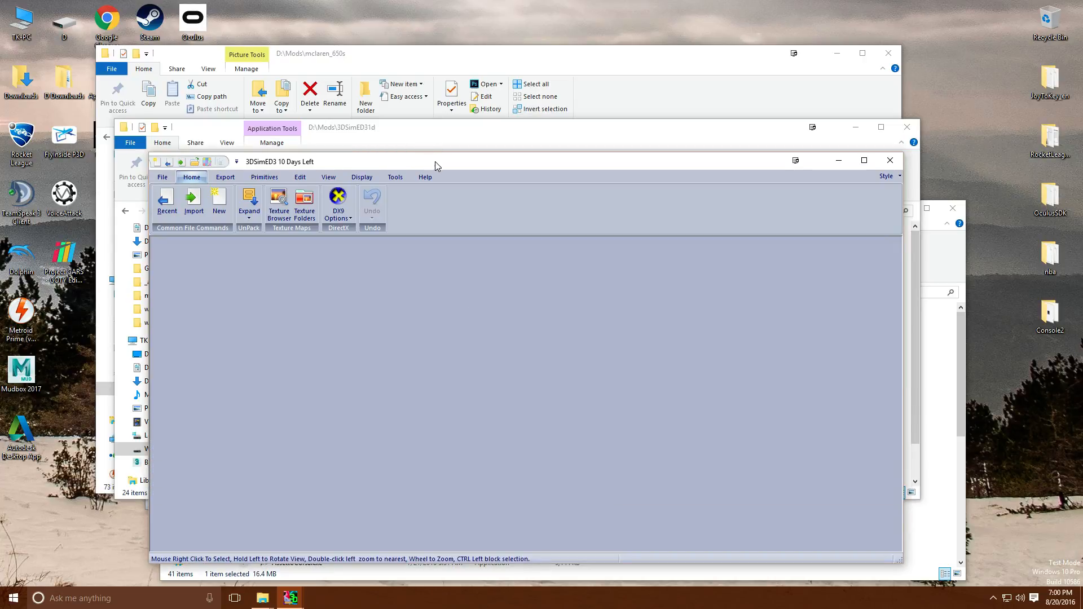
pyautogui.moveTo(435, 161); pyautogui.dragTo(437, 127)
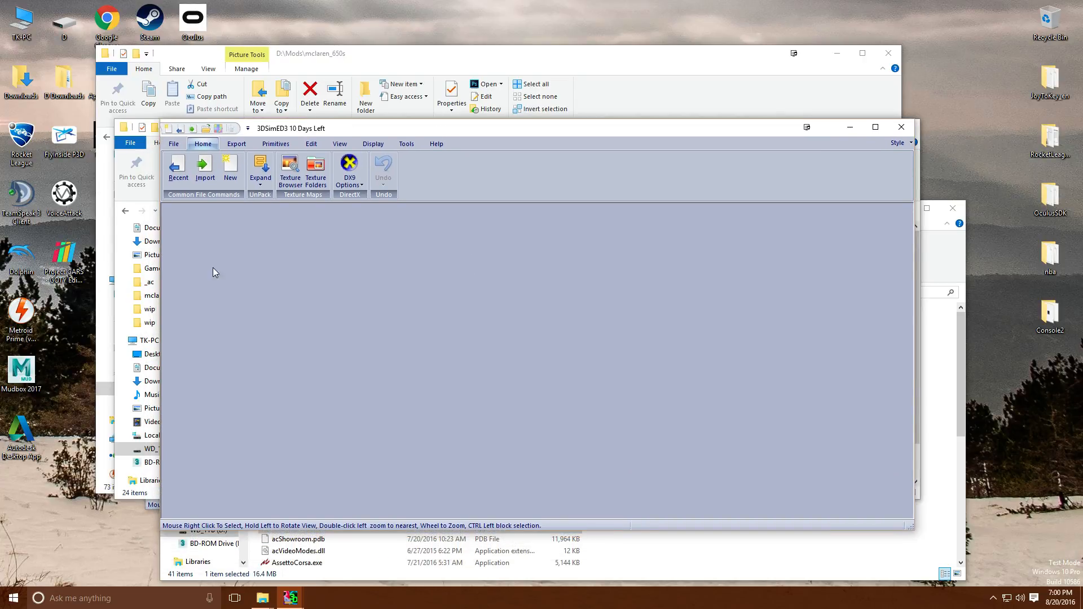
# Start a model import and browse to assettocorsa\content\cars\ks_mclaren_650_gt3.
pyautogui.click(202, 169)
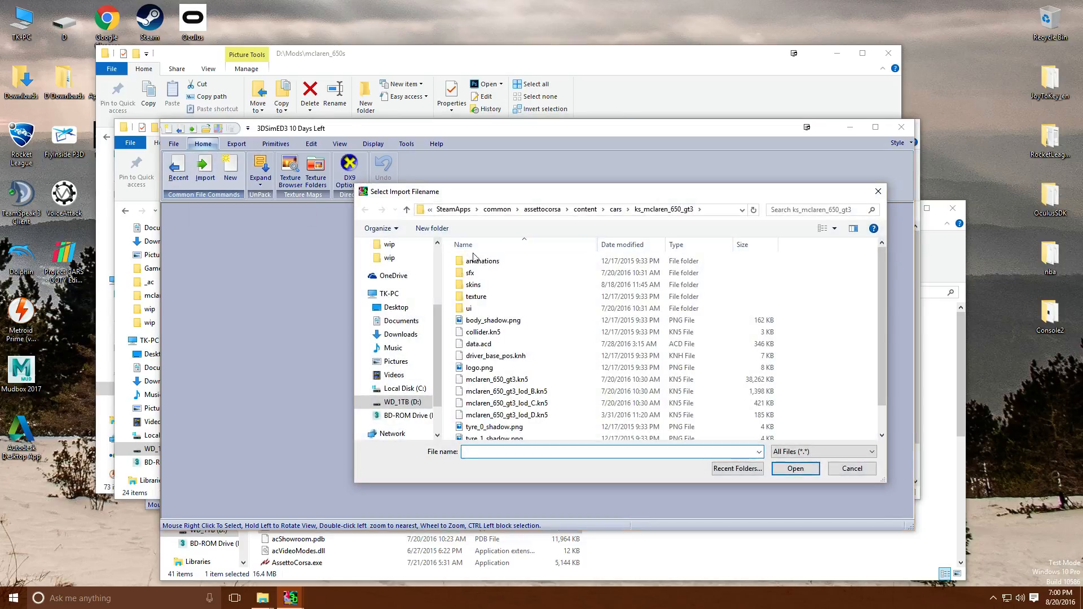
pyautogui.click(582, 211)
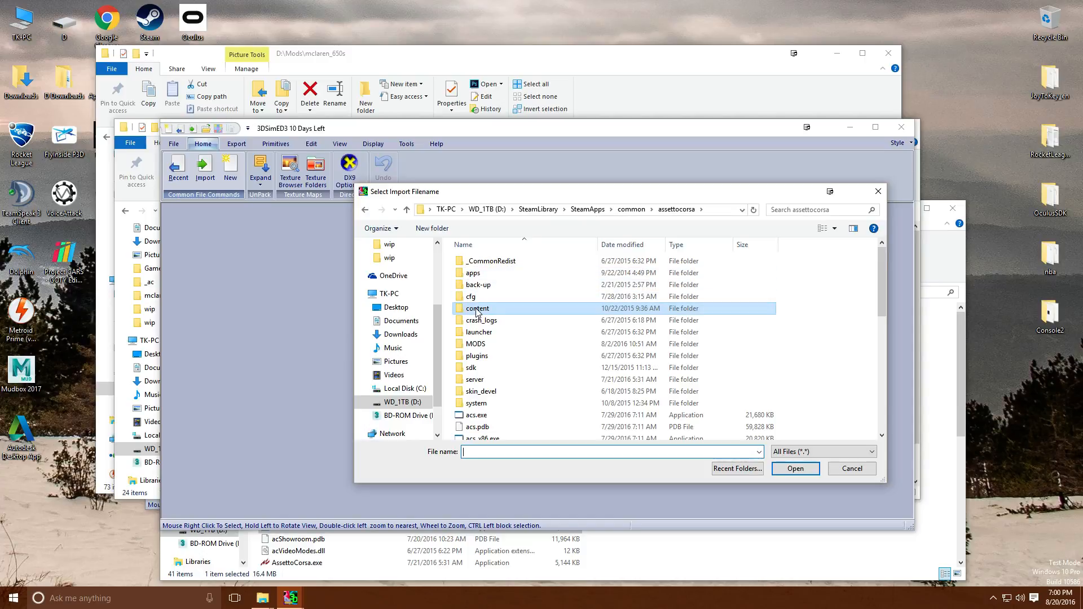
pyautogui.doubleClick(477, 311)
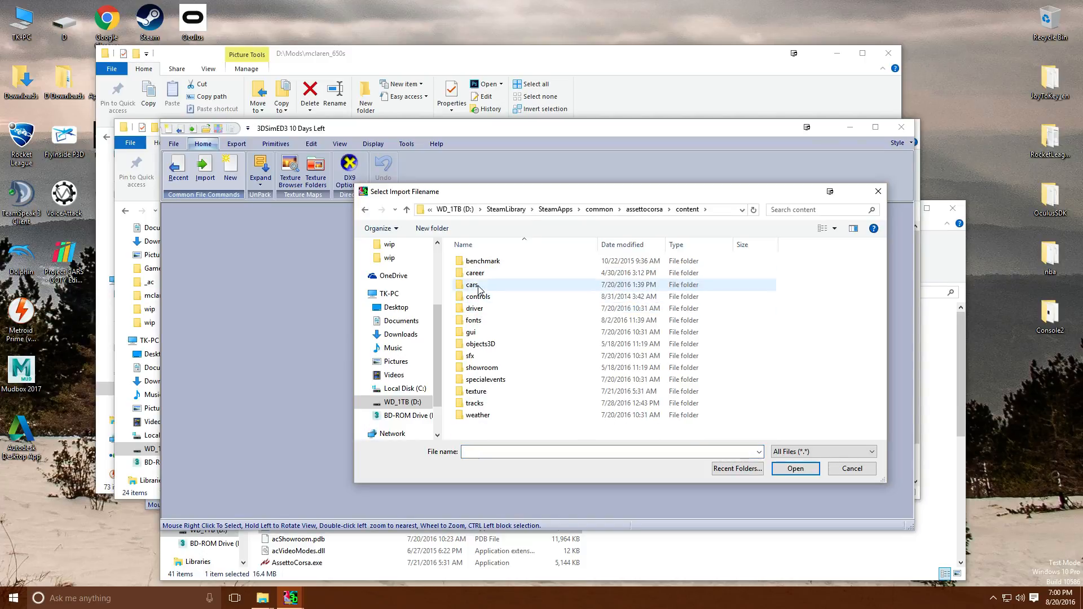
pyautogui.doubleClick(480, 286)
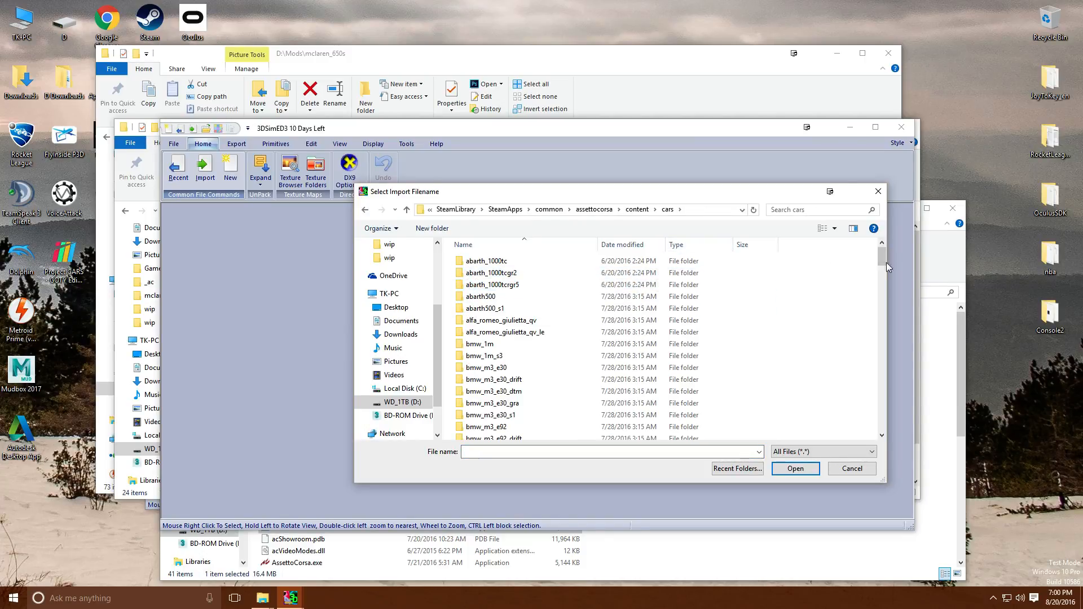
pyautogui.scroll(-15, 647, 349)
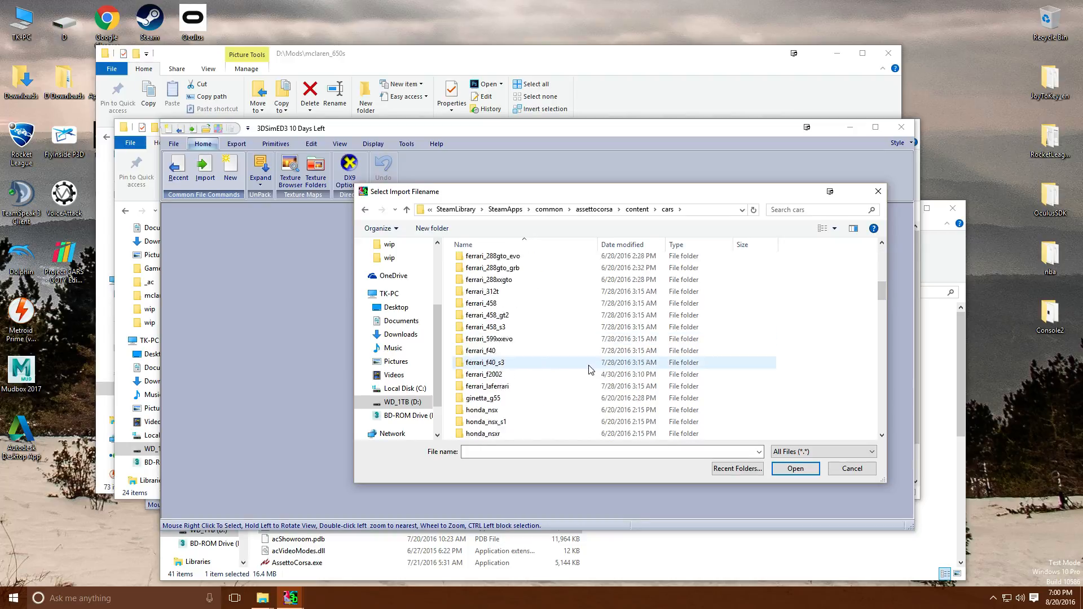
pyautogui.scroll(-5, 590, 368)
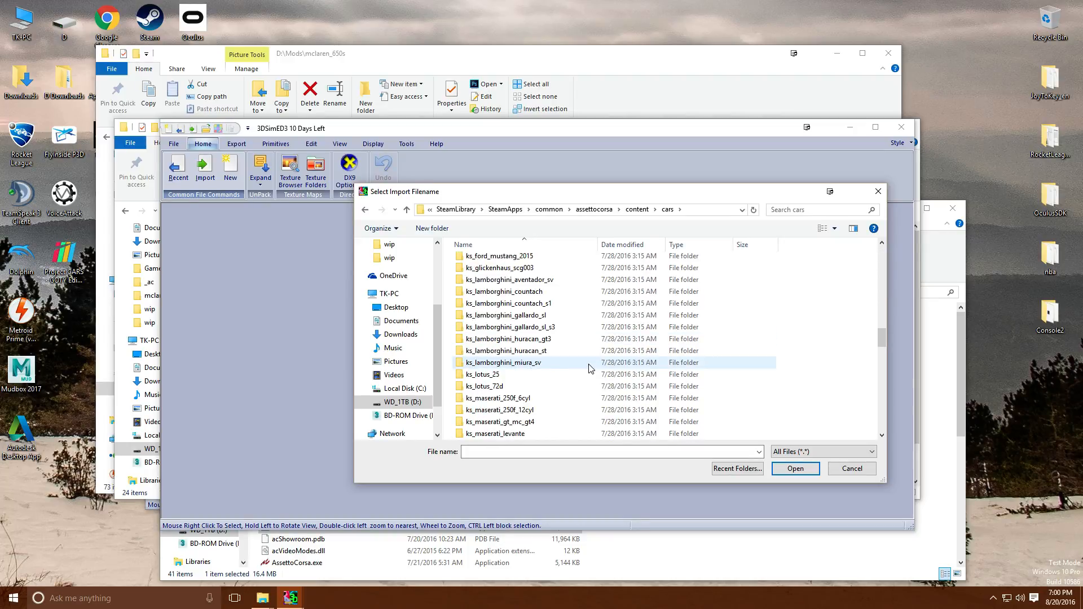
pyautogui.scroll(-2, 570, 339)
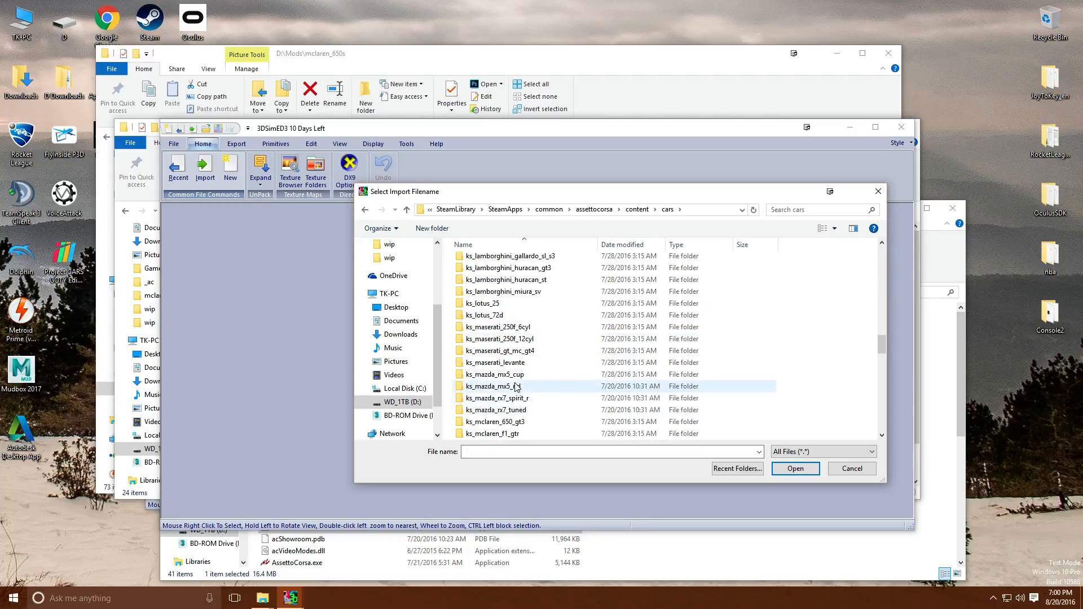
pyautogui.scroll(-4, 632, 406)
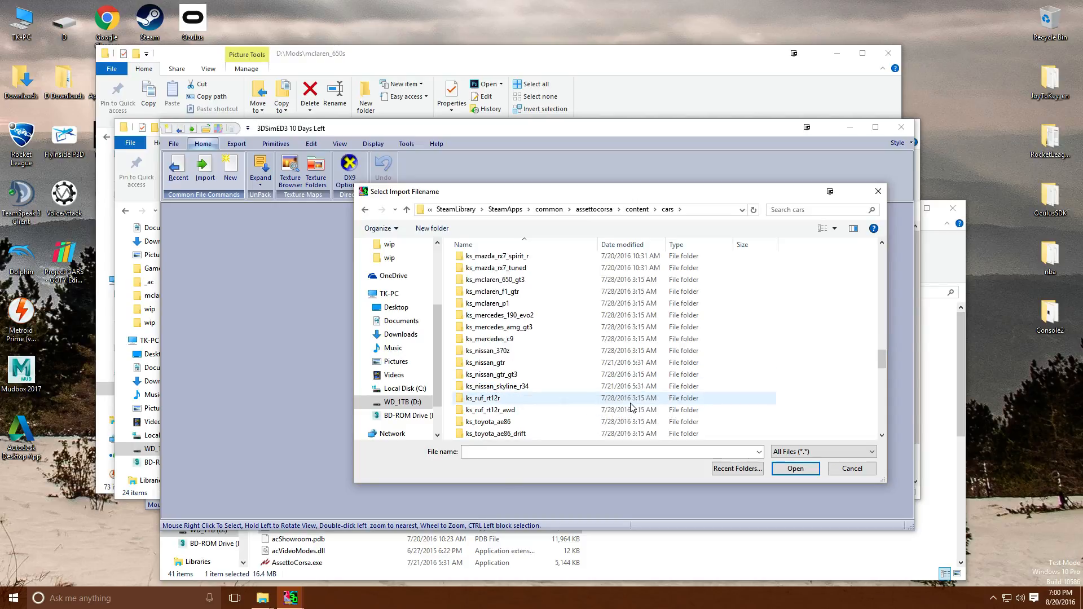
pyautogui.click(552, 281)
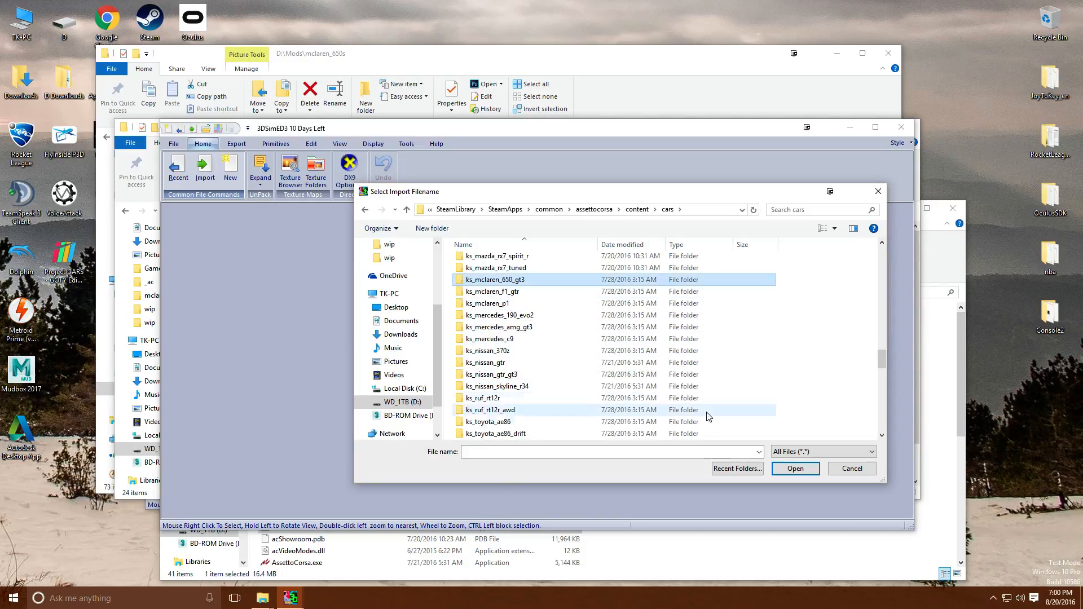
pyautogui.click(795, 469)
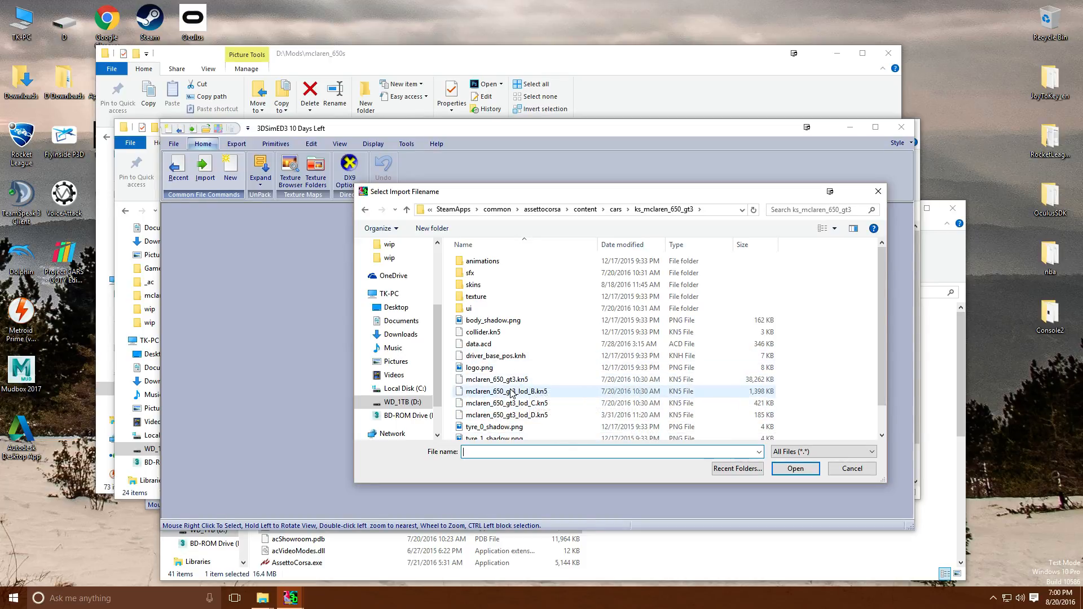
# Import mclaren_650_gt3.kn5, keeping object nesting and using the temporary folder for texture maps.
pyautogui.click(760, 384)
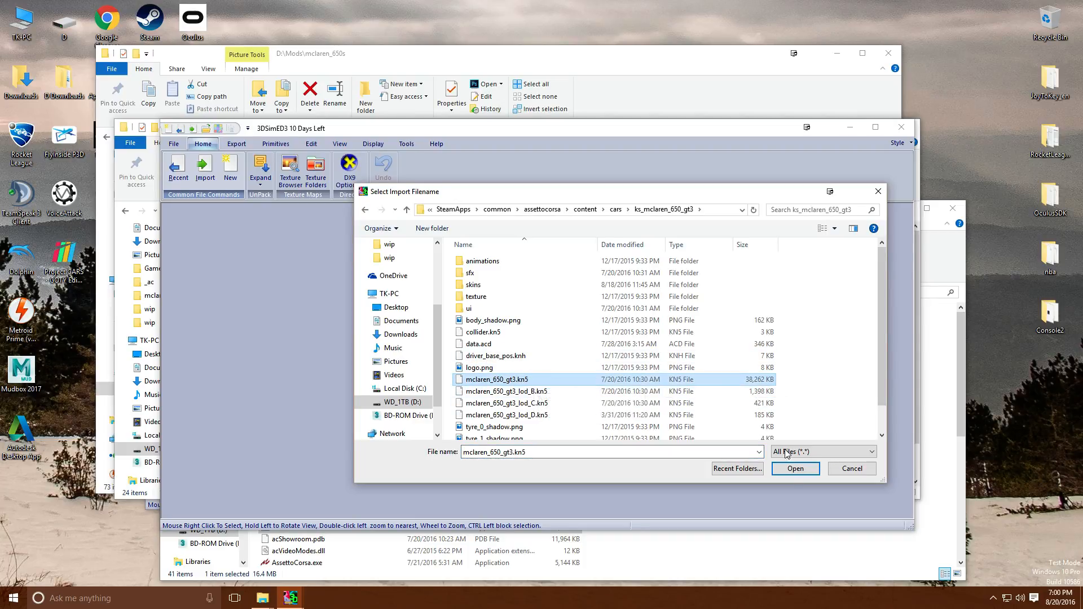
pyautogui.click(794, 468)
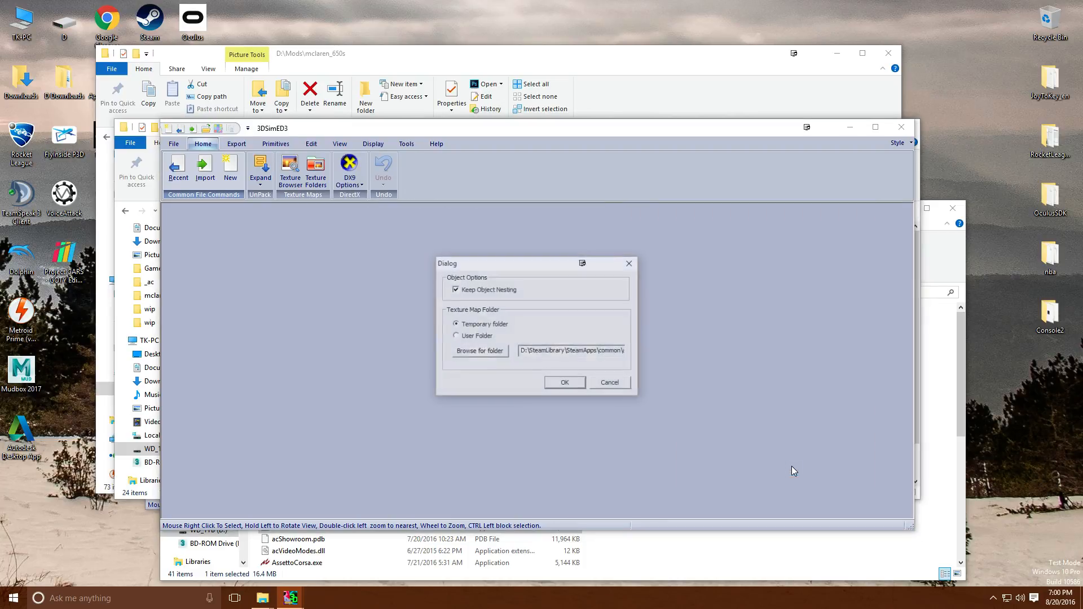
pyautogui.click(565, 384)
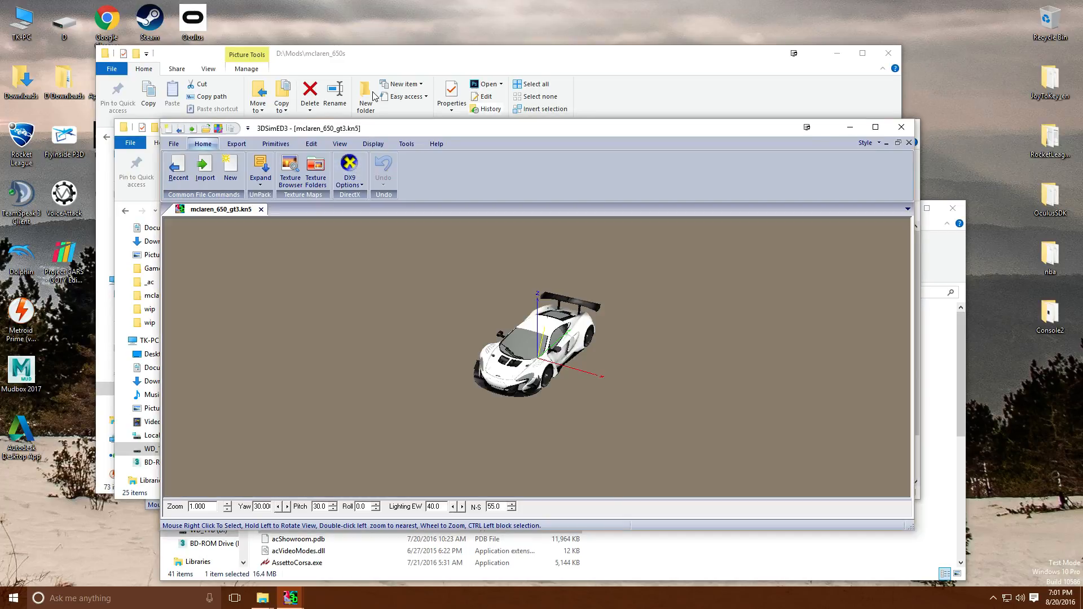
# Examine the imported car from the front, side and above, including a close look through the windshield into the interior.
pyautogui.scroll(5, 542, 426)
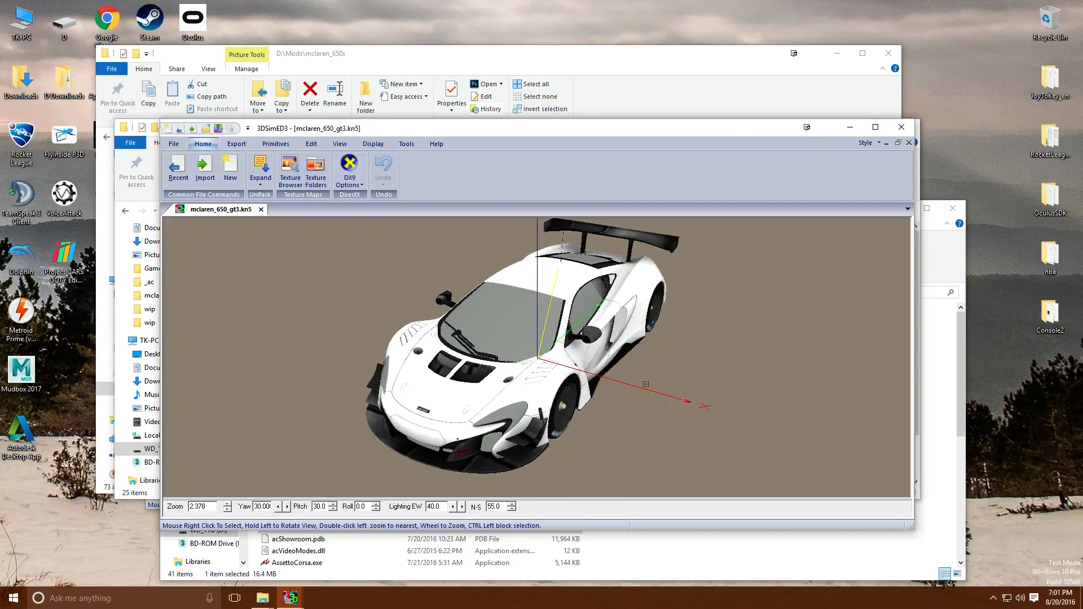
pyautogui.moveTo(646, 384); pyautogui.dragTo(551, 366)
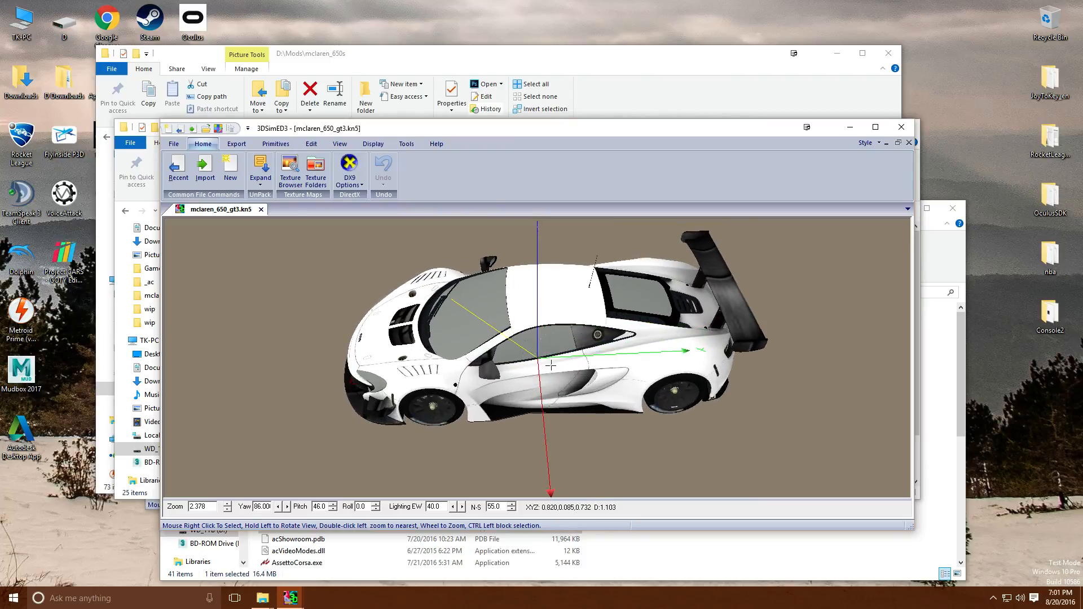
pyautogui.moveTo(593, 401); pyautogui.dragTo(635, 405)
pyautogui.scroll(4, 556, 399)
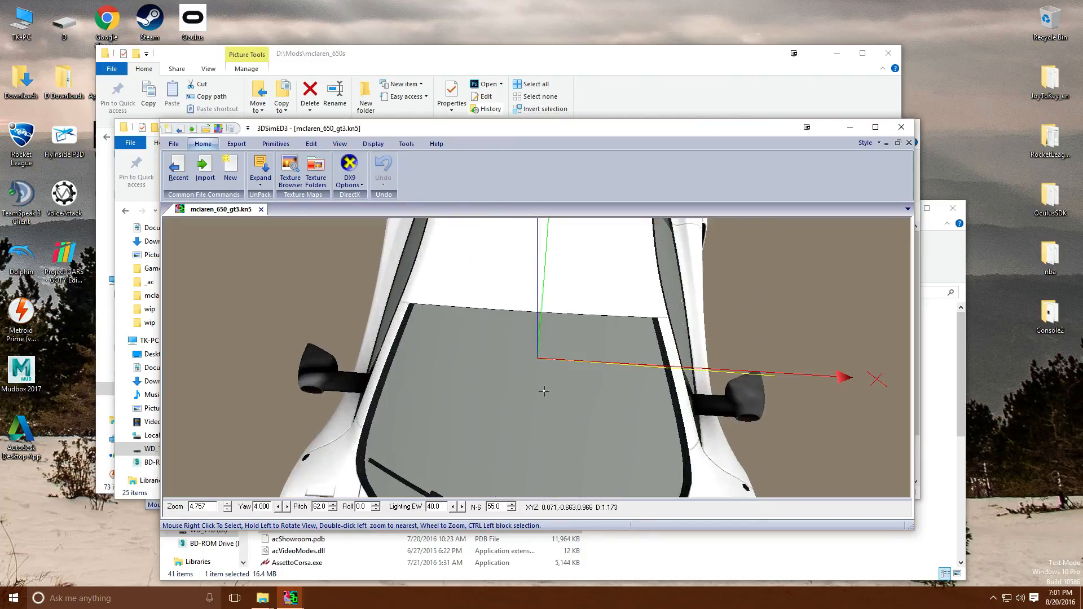
pyautogui.moveTo(556, 398)
pyautogui.mouseDown()
pyautogui.moveTo(566, 385)
pyautogui.moveTo(551, 387)
pyautogui.mouseUp()
pyautogui.scroll(5, 550, 387)
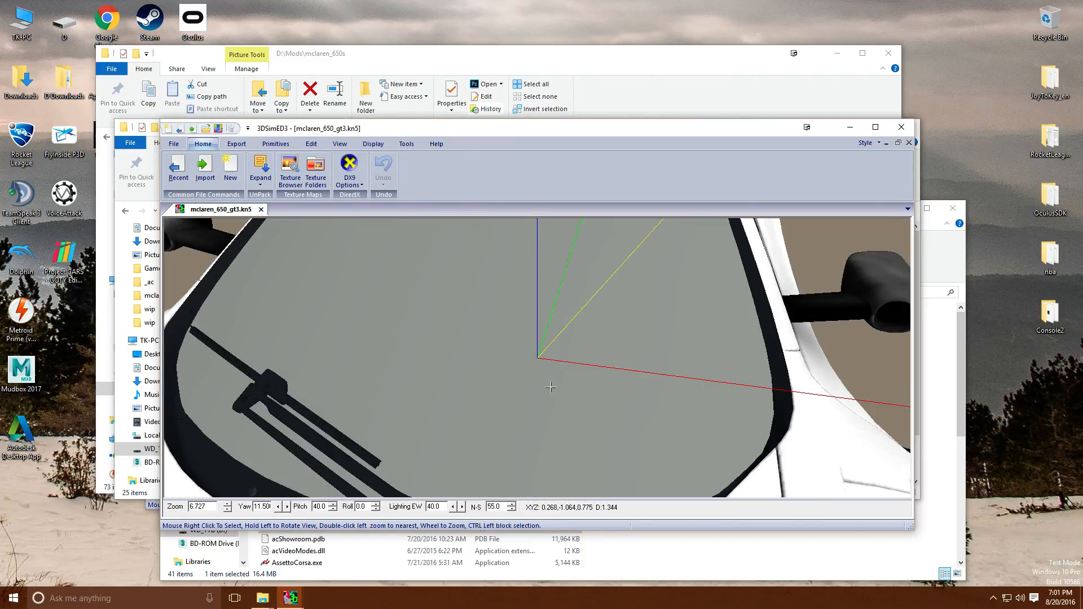
pyautogui.scroll(2, 551, 387)
pyautogui.scroll(1, 551, 388)
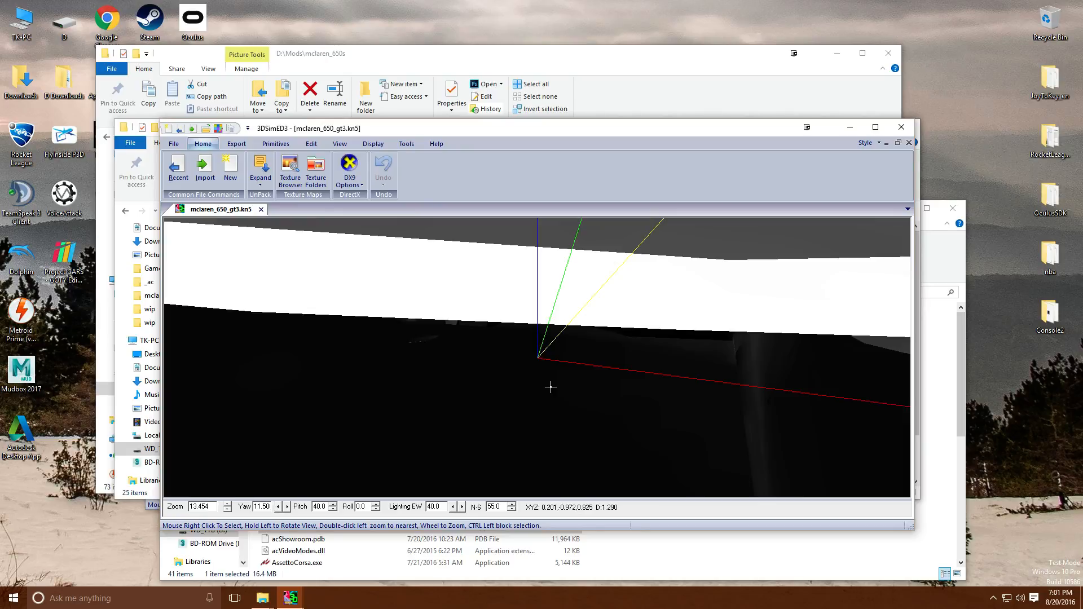
pyautogui.moveTo(550, 387); pyautogui.dragTo(474, 359)
# Examine the car's front wheel, bodywork and full side profile at different distances.
pyautogui.scroll(-13, 549, 395)
pyautogui.scroll(4, 532, 397)
pyautogui.scroll(7, 533, 397)
pyautogui.scroll(1, 544, 399)
pyautogui.scroll(-3, 539, 395)
pyautogui.scroll(-6, 536, 394)
pyautogui.scroll(7, 465, 360)
pyautogui.scroll(-2, 486, 364)
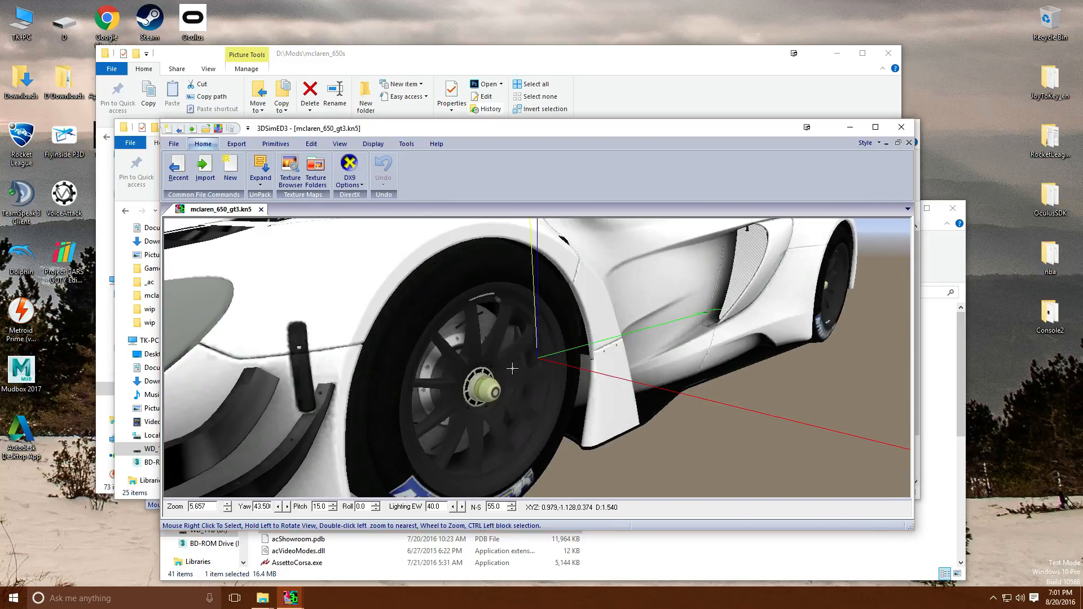
pyautogui.scroll(-2, 632, 361)
pyautogui.moveTo(671, 370); pyautogui.dragTo(573, 371)
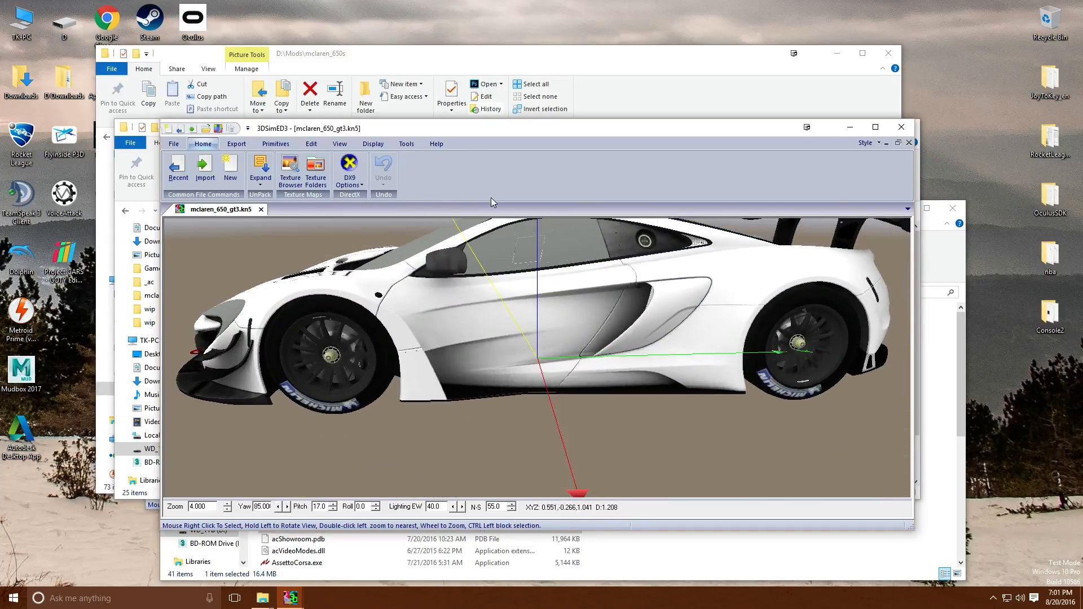
pyautogui.scroll(-3, 443, 259)
# View the Model Info data report for the car's object, material, point and face counts, and close it.
pyautogui.click(405, 147)
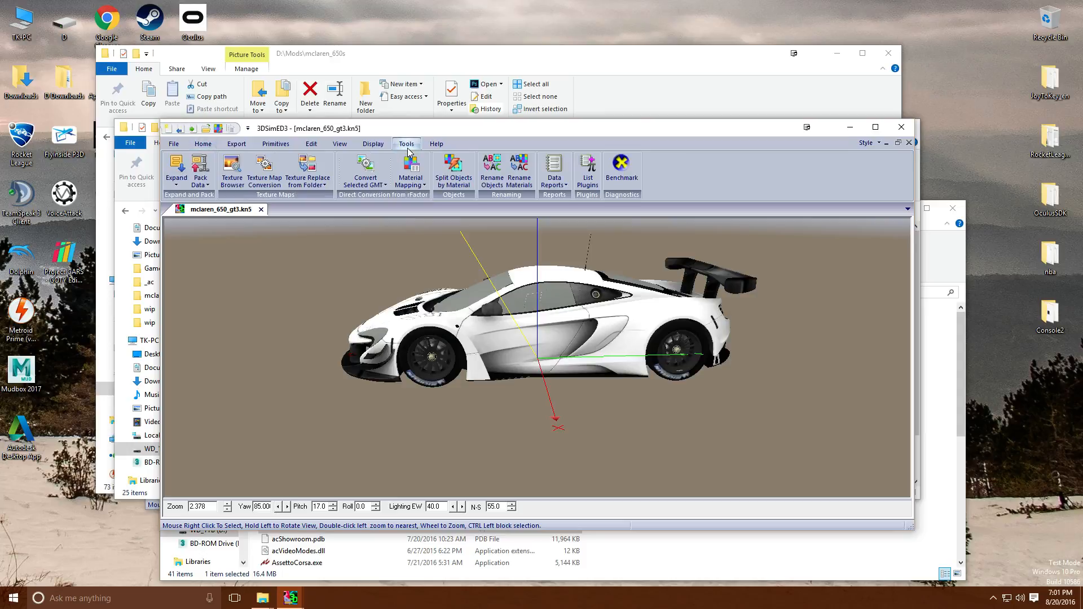
pyautogui.click(553, 175)
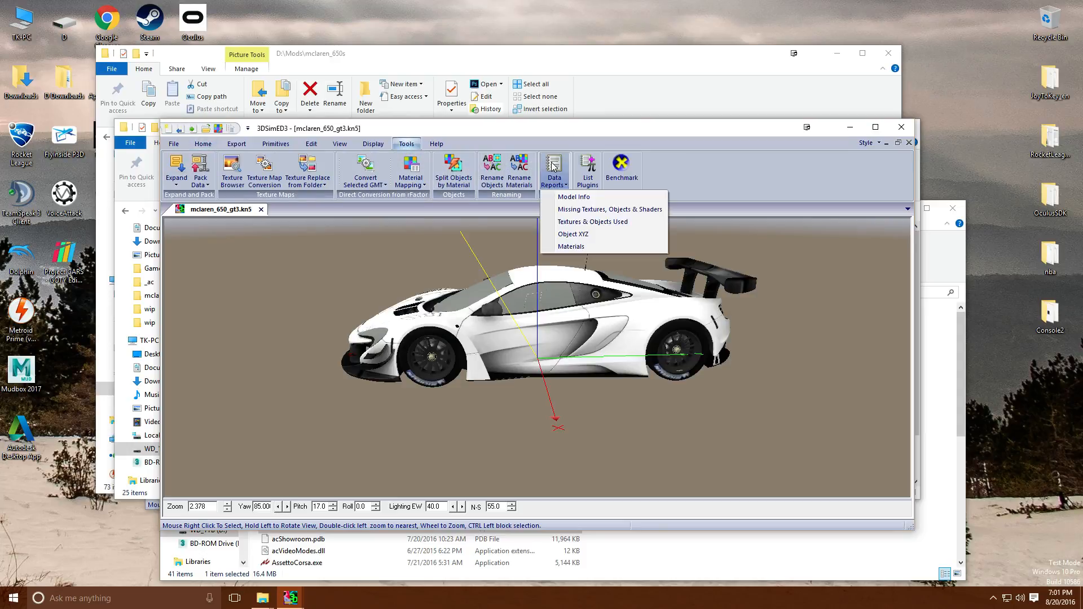
pyautogui.click(585, 197)
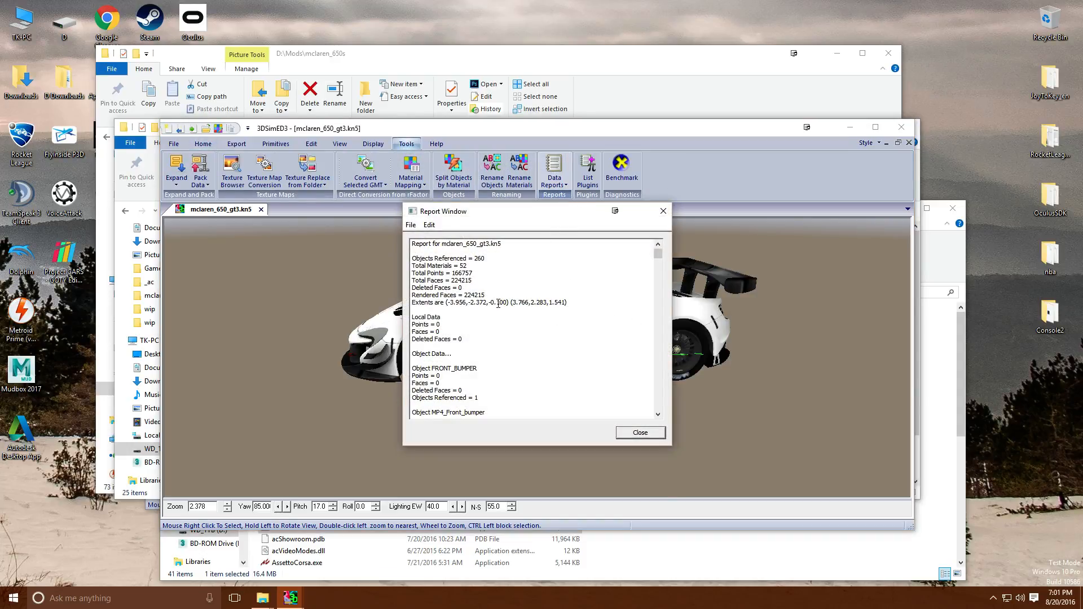
pyautogui.click(636, 436)
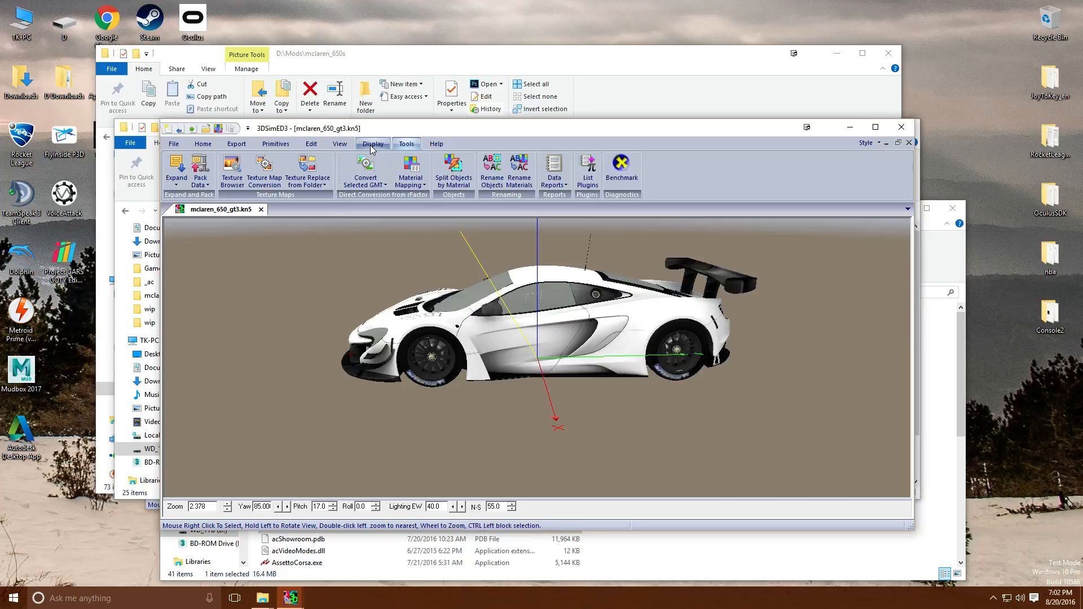
# Look through the model's object list, highlighting the cylinder, cockpit, glass, brake disc, door and fly camera objects in the view.
pyautogui.click(312, 144)
pyautogui.click(206, 169)
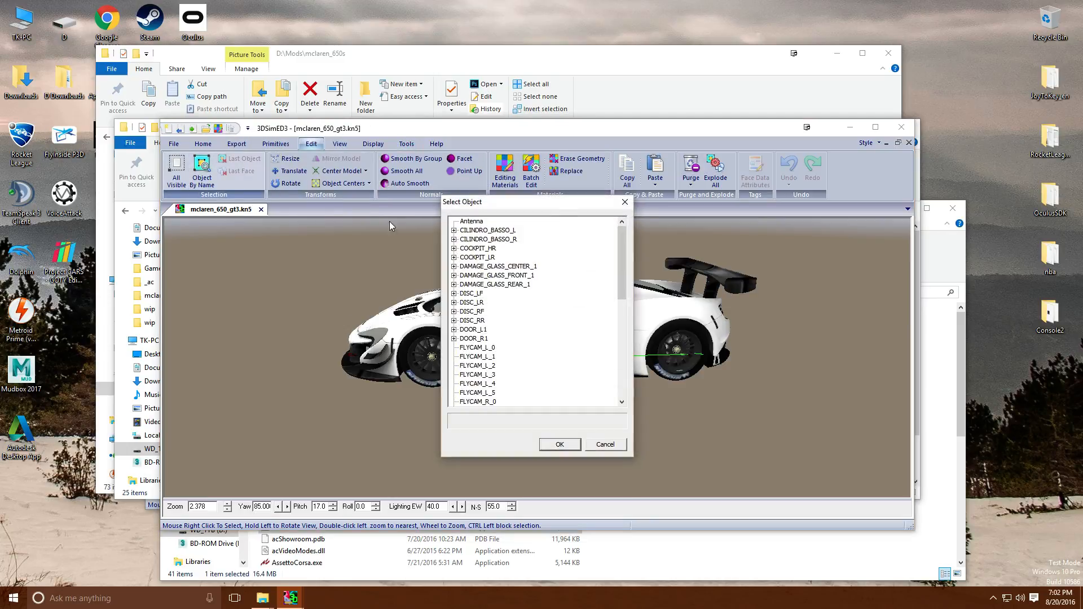
pyautogui.moveTo(549, 206); pyautogui.dragTo(235, 251)
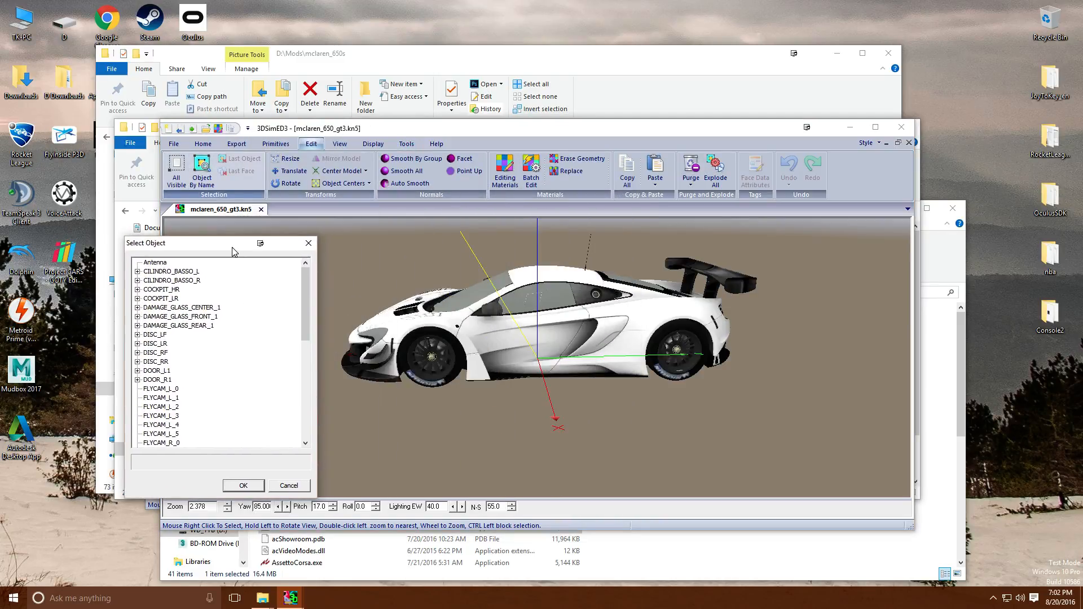
pyautogui.click(184, 272)
pyautogui.click(167, 289)
pyautogui.click(157, 320)
pyautogui.click(155, 335)
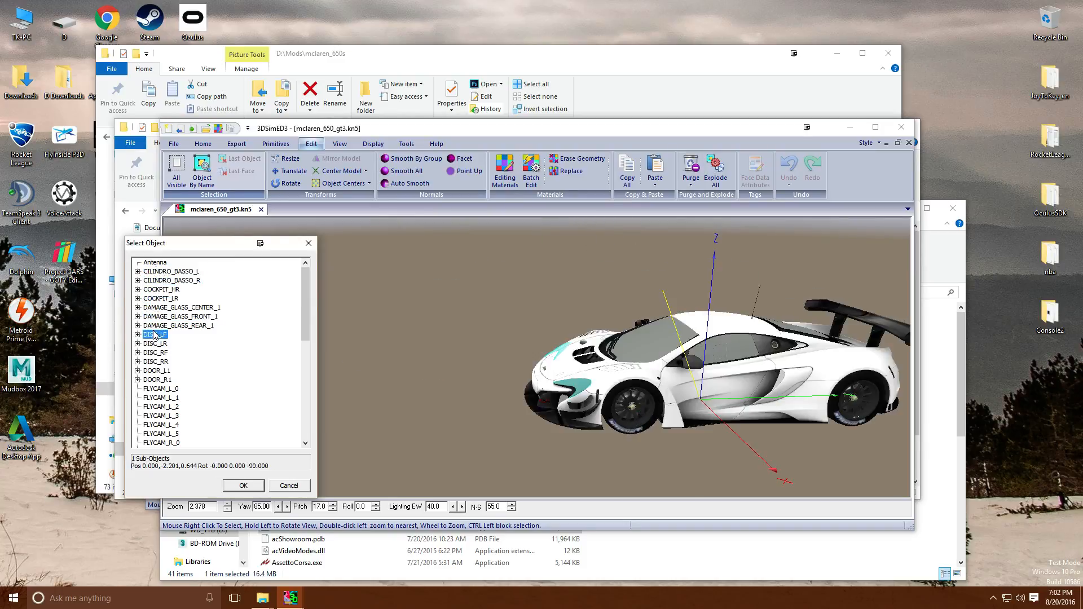
pyautogui.click(155, 345)
pyautogui.click(155, 355)
pyautogui.click(154, 372)
pyautogui.click(155, 382)
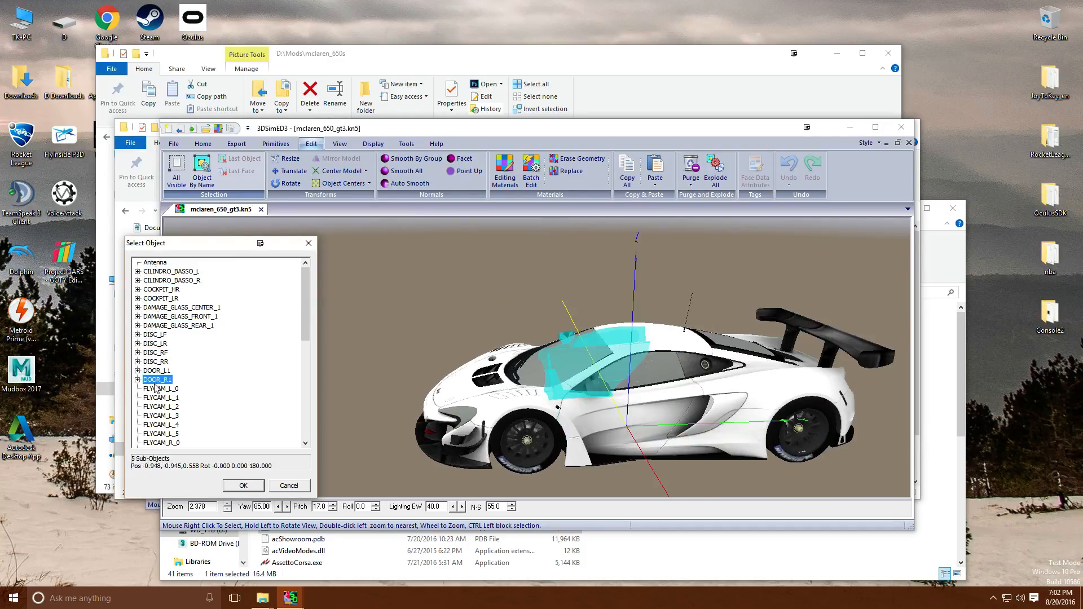
pyautogui.click(157, 408)
pyautogui.click(159, 426)
pyautogui.click(160, 443)
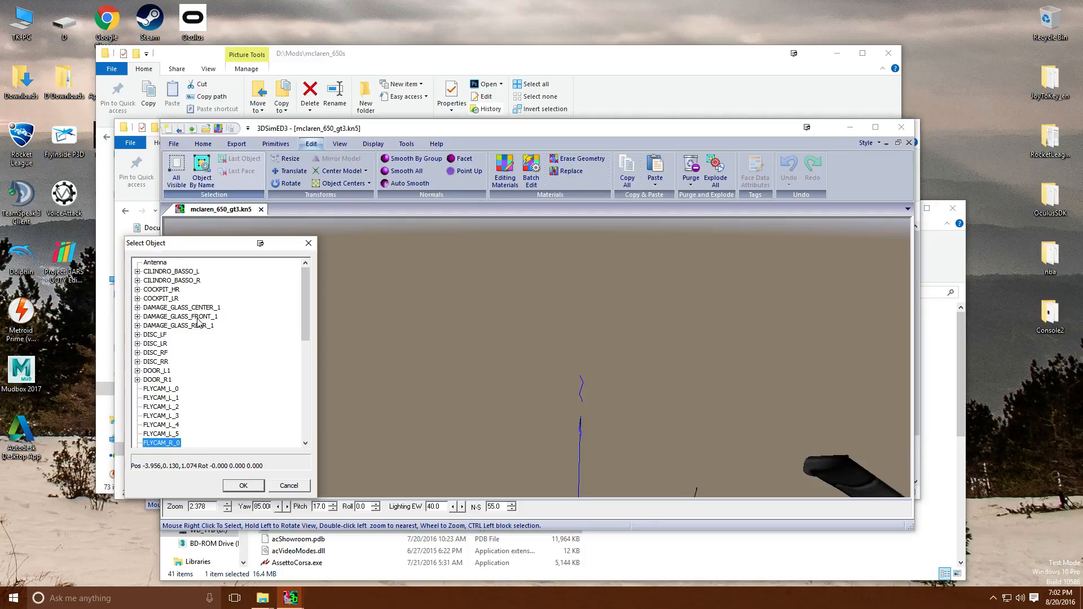
# Select the COCKPIT_HR object by name and delete it from the model.
pyautogui.click(160, 289)
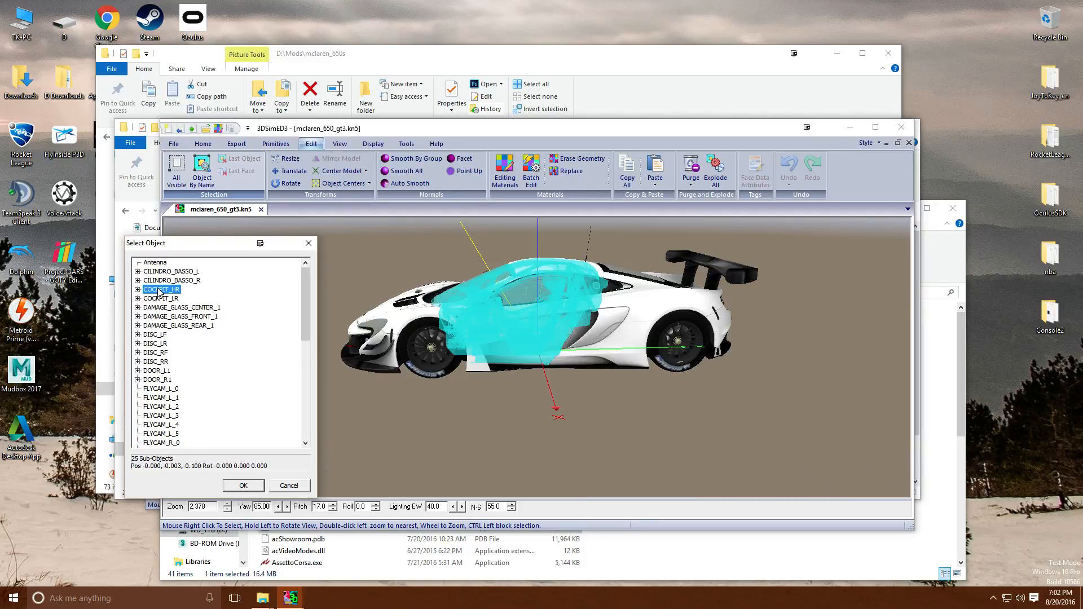
pyautogui.click(243, 486)
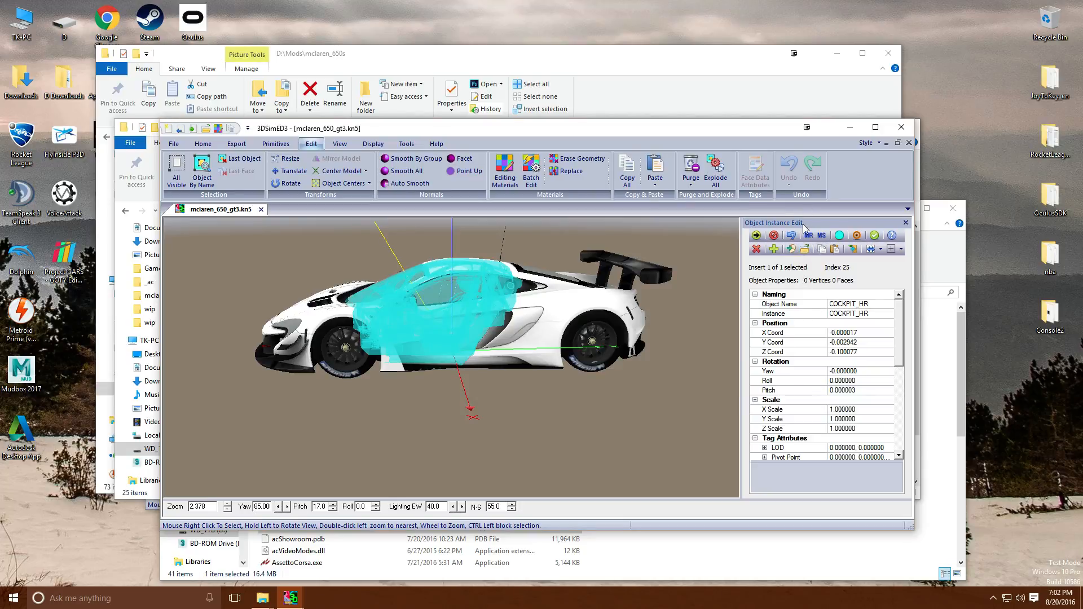
pyautogui.click(759, 250)
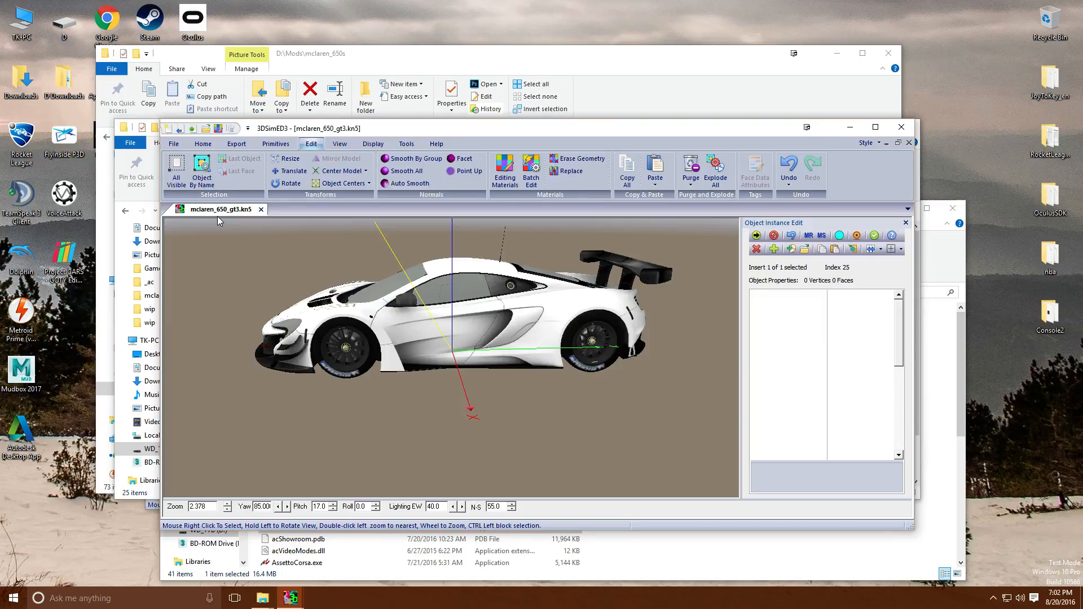
# Select the COCKPIT_LR object by name and delete it as well.
pyautogui.click(202, 172)
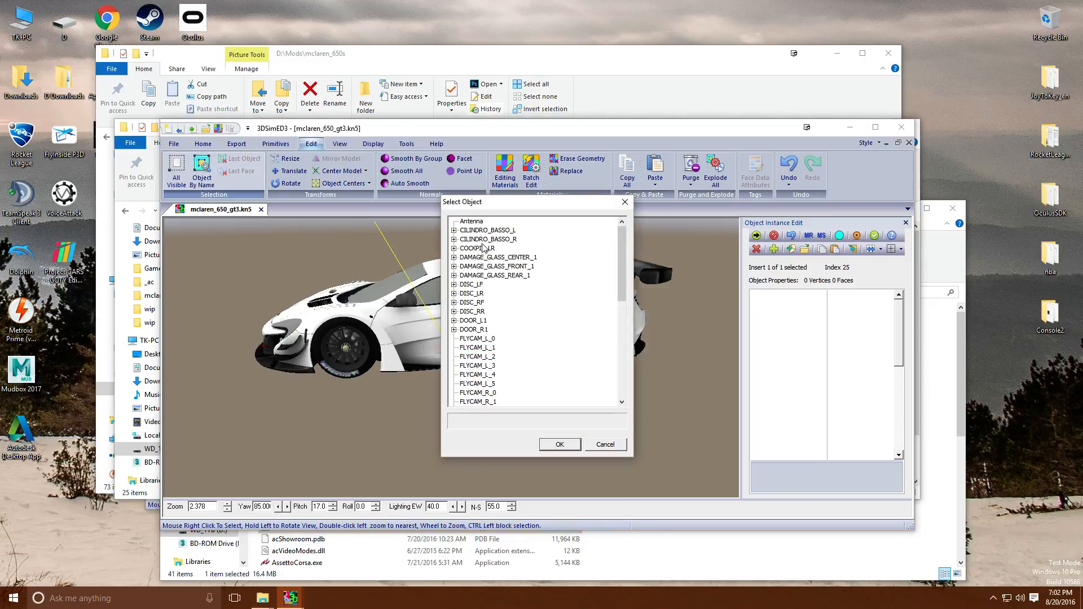
pyautogui.click(481, 249)
pyautogui.click(565, 445)
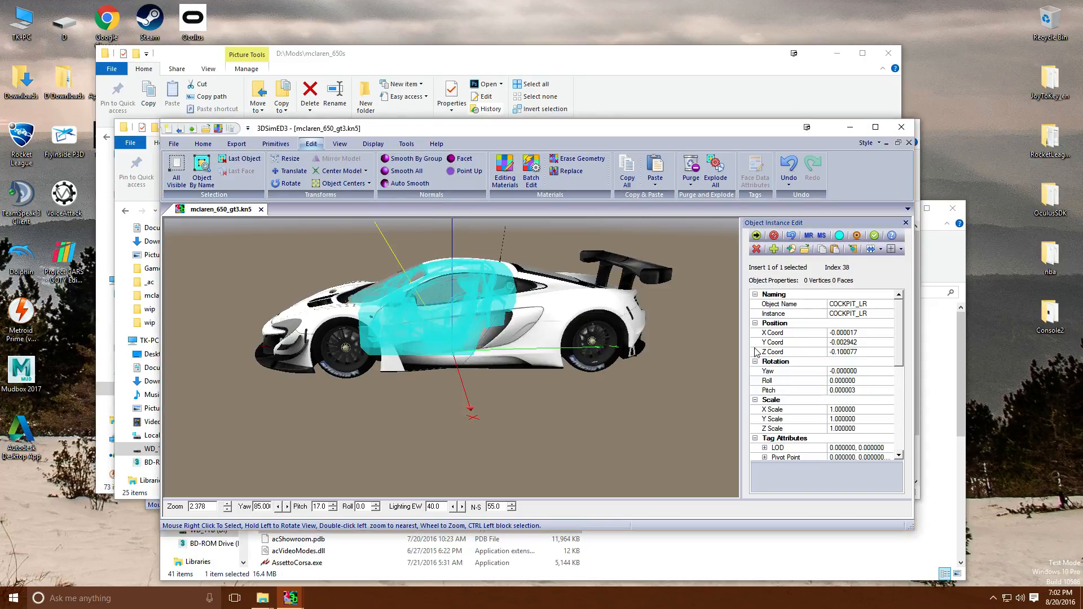
pyautogui.click(757, 250)
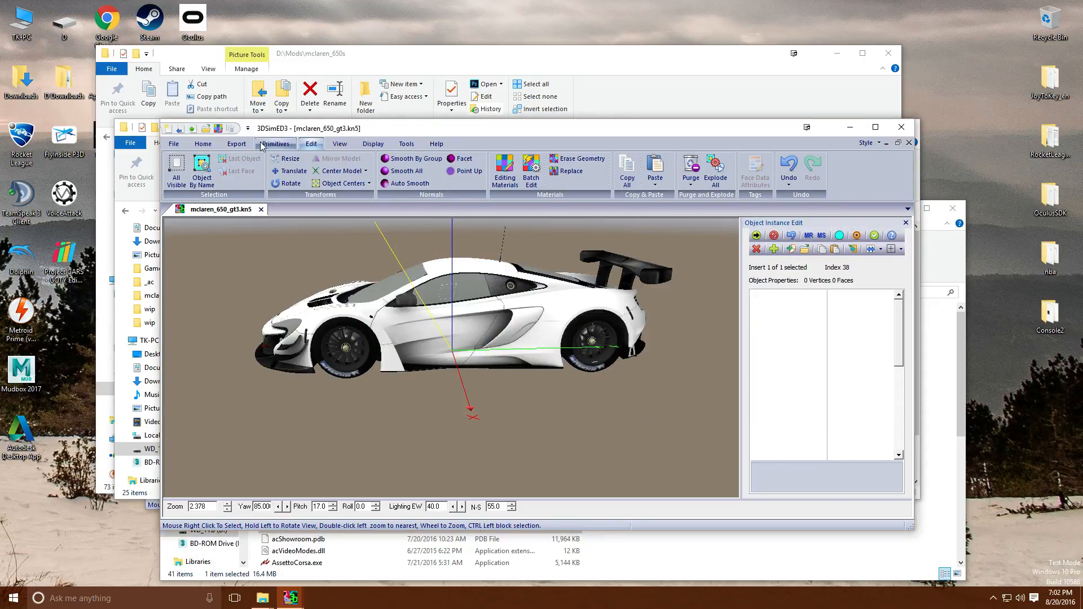
# Find the left front suspension object SUSP_LF in the object list and delete it from the model.
pyautogui.click(208, 176)
pyautogui.moveTo(517, 208); pyautogui.dragTo(763, 243)
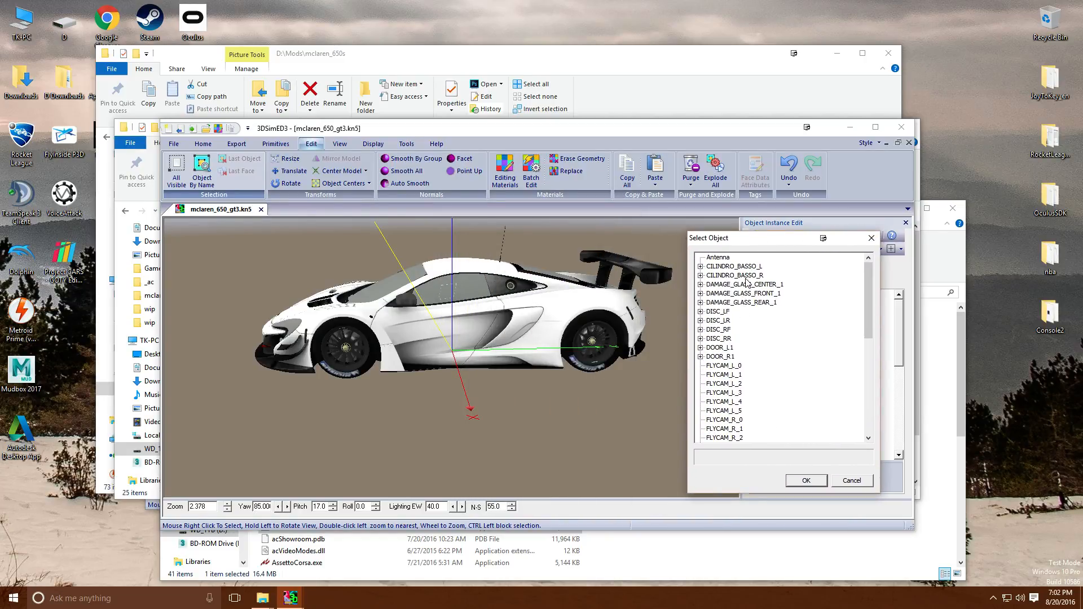
pyautogui.click(734, 376)
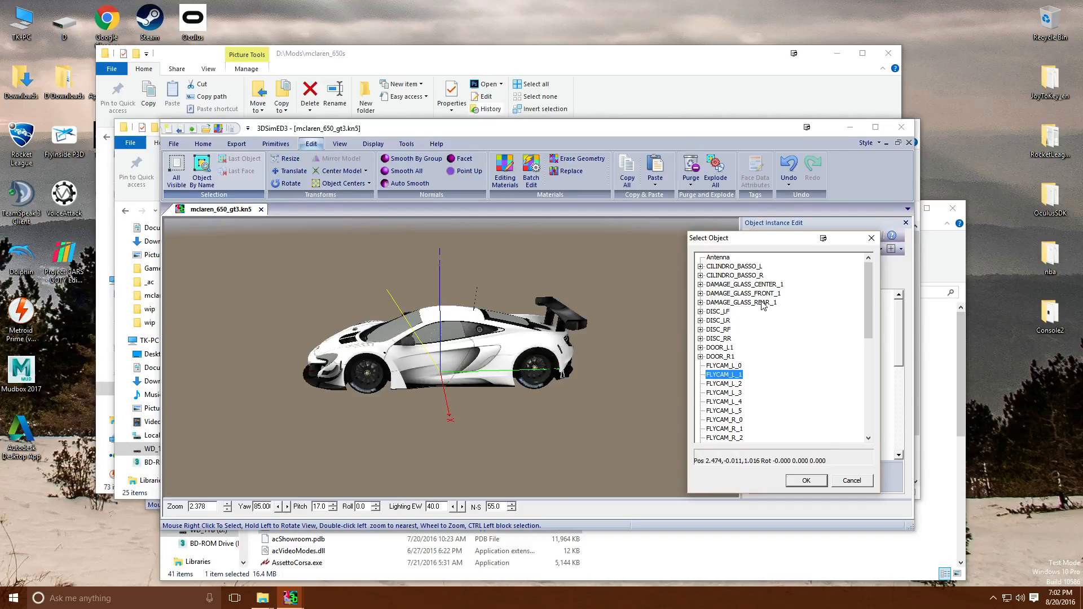
pyautogui.click(730, 332)
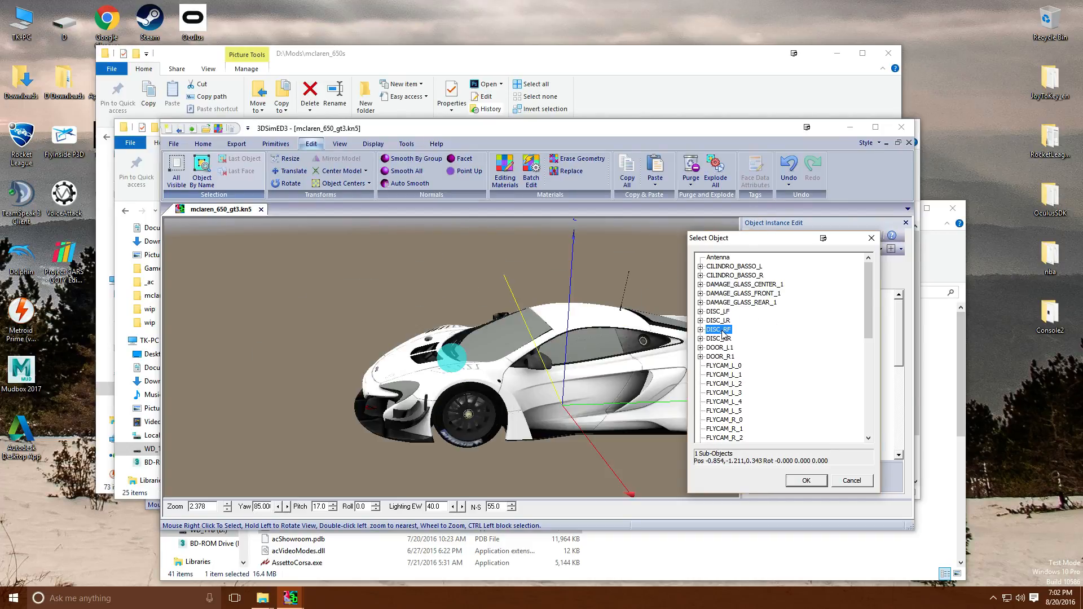
pyautogui.scroll(-2, 728, 375)
pyautogui.scroll(-4, 729, 380)
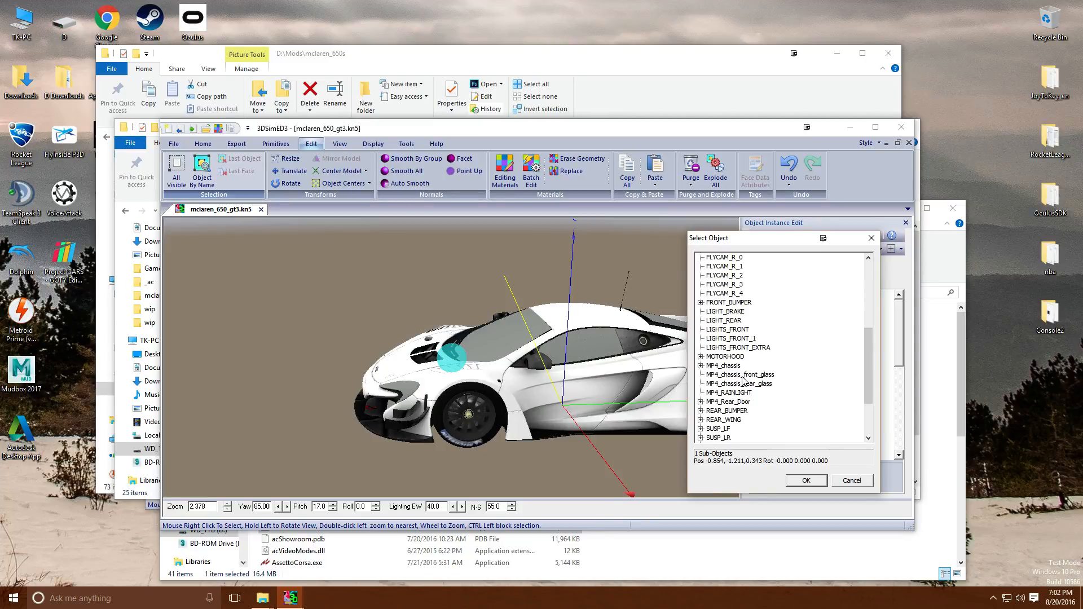
pyautogui.scroll(-2, 743, 381)
pyautogui.click(720, 374)
pyautogui.scroll(-1, 721, 382)
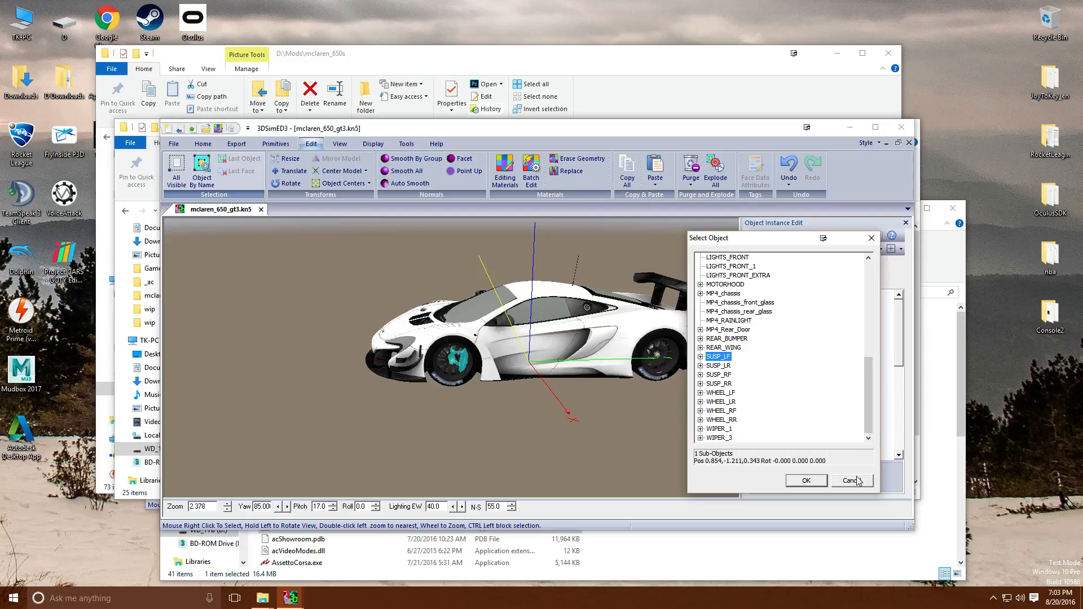
pyautogui.click(806, 481)
pyautogui.click(757, 253)
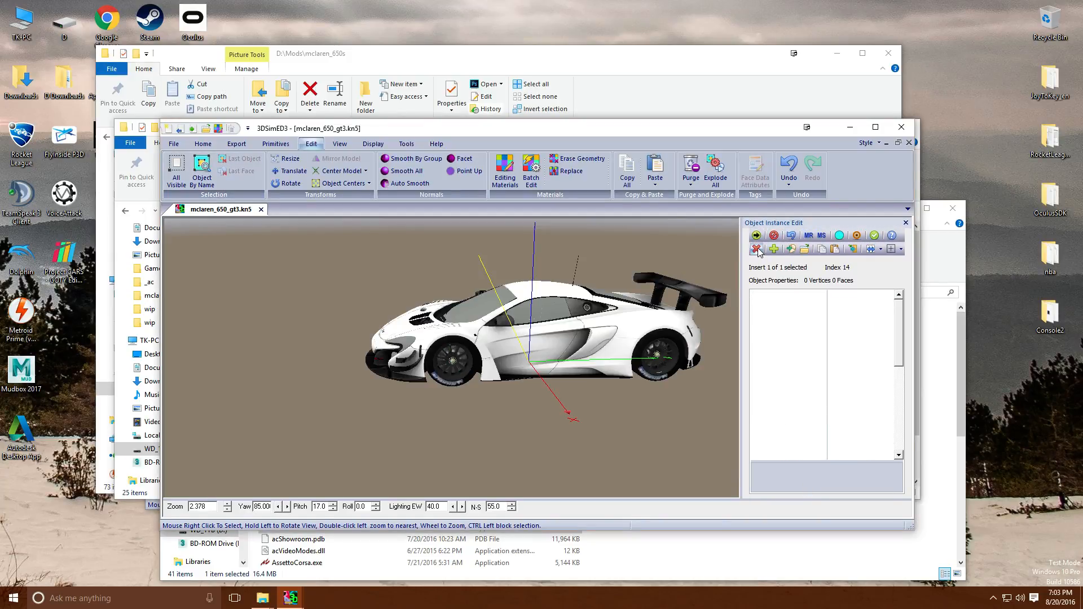
# Set up a plugin export of the car as AutoDesk FBX file mclaren_650_gt3.fbx in the mclaren_650s folder, without saving it.
pyautogui.click(236, 145)
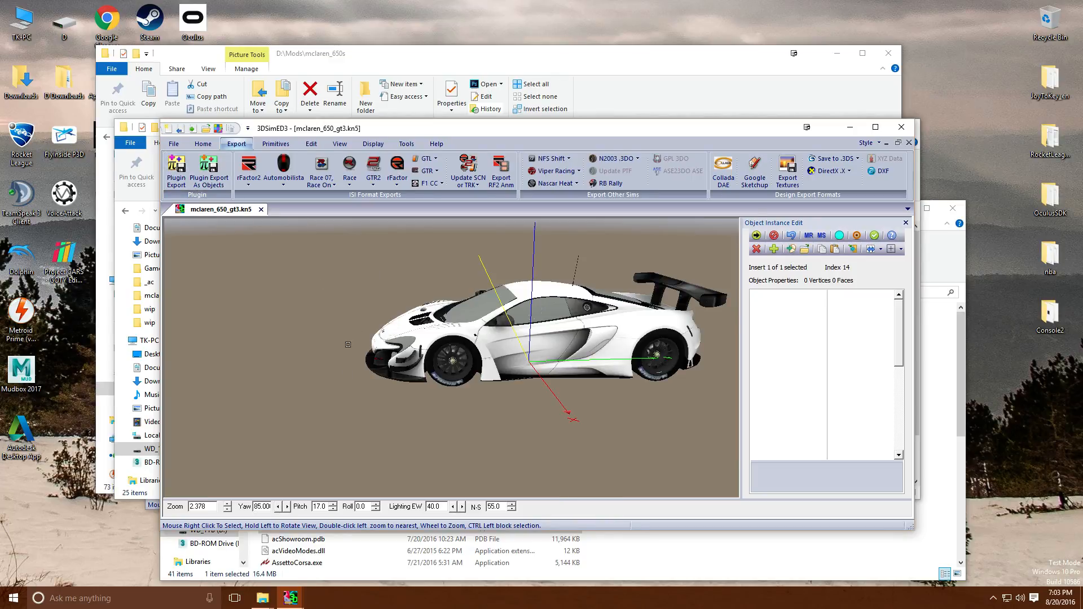
pyautogui.click(176, 169)
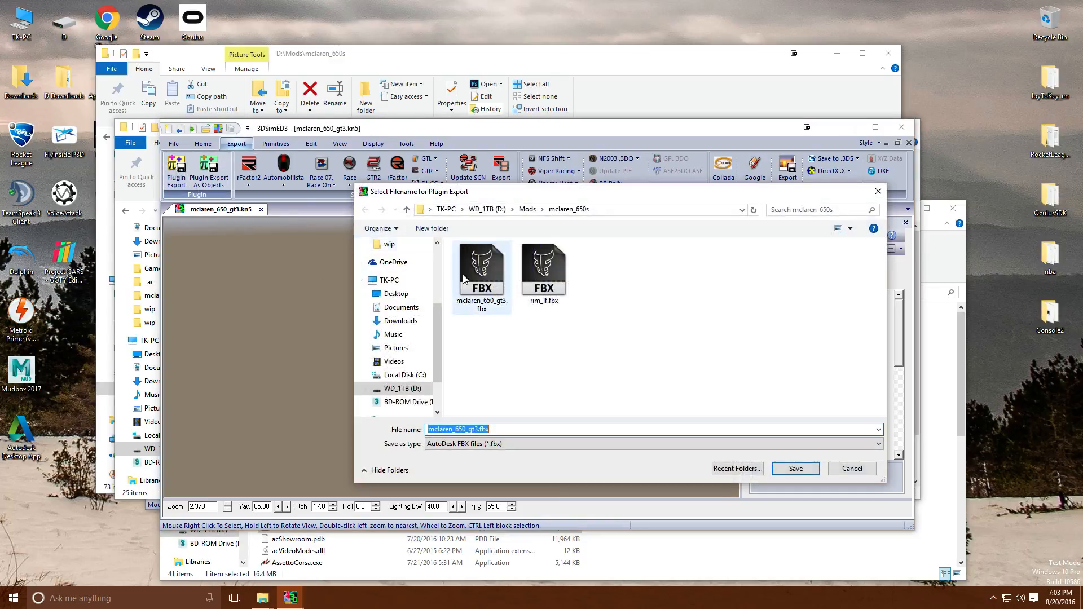
pyautogui.click(530, 211)
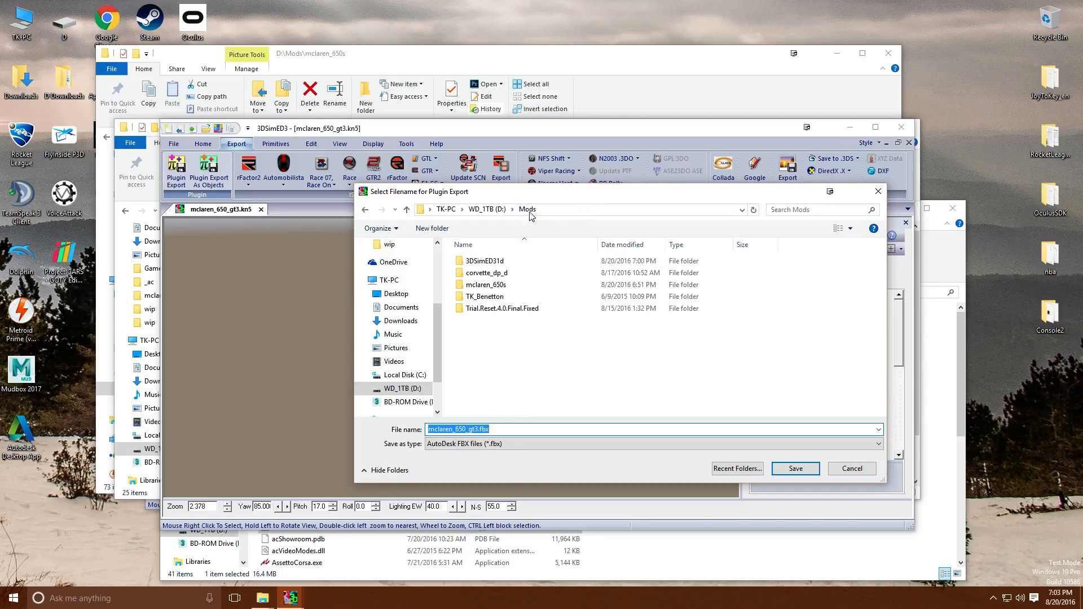
pyautogui.doubleClick(498, 284)
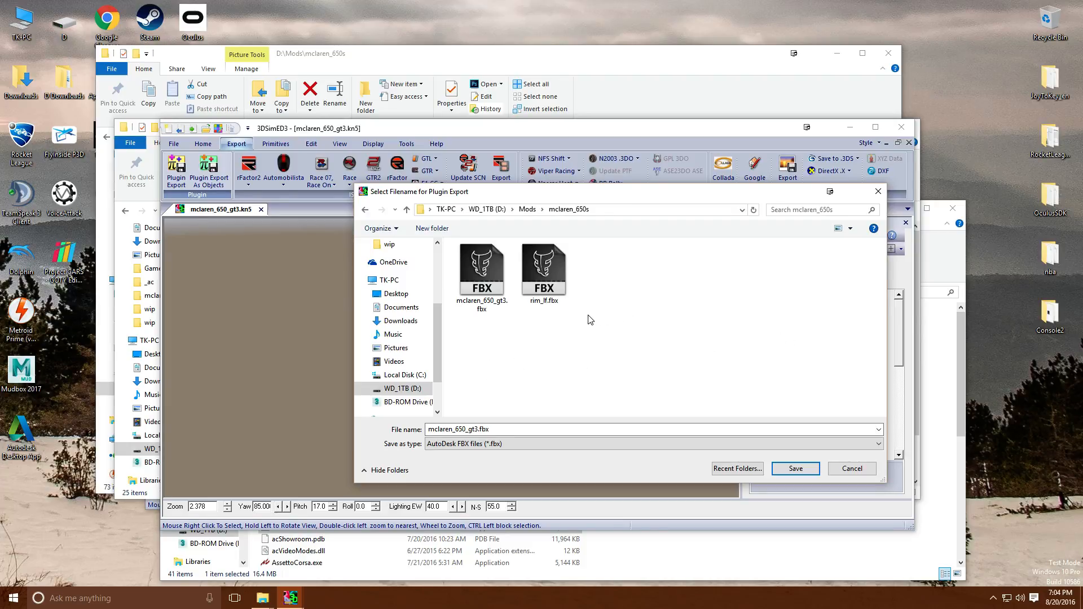
pyautogui.click(473, 445)
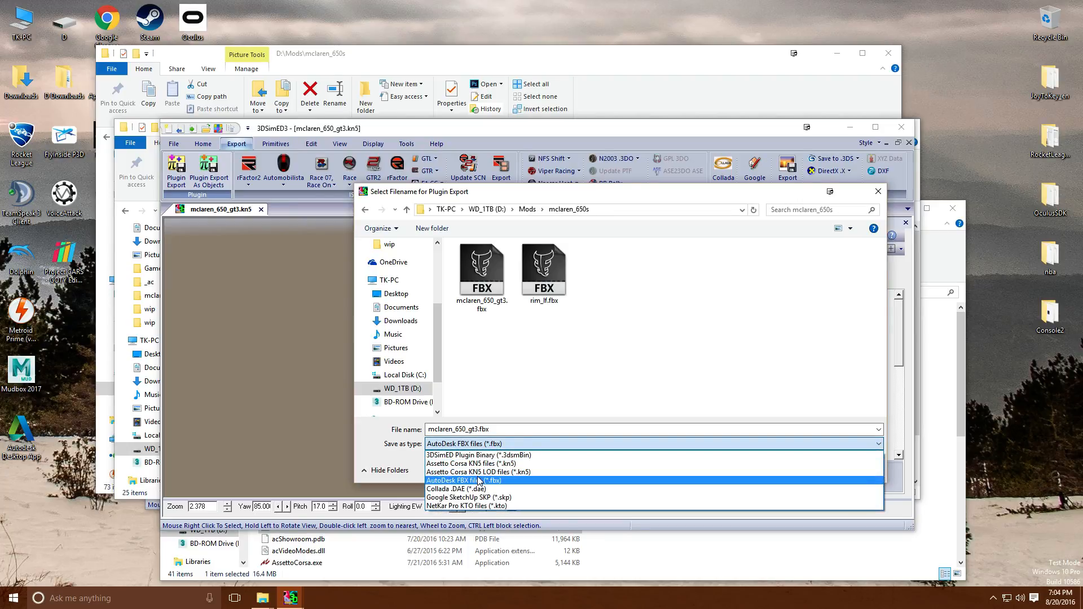
pyautogui.click(478, 481)
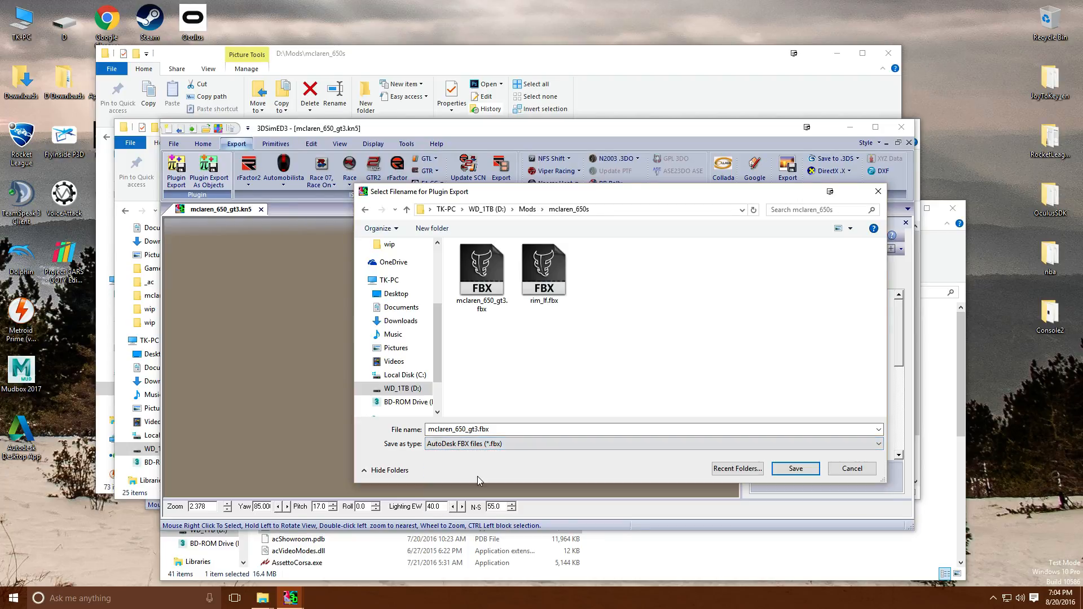
pyautogui.click(870, 475)
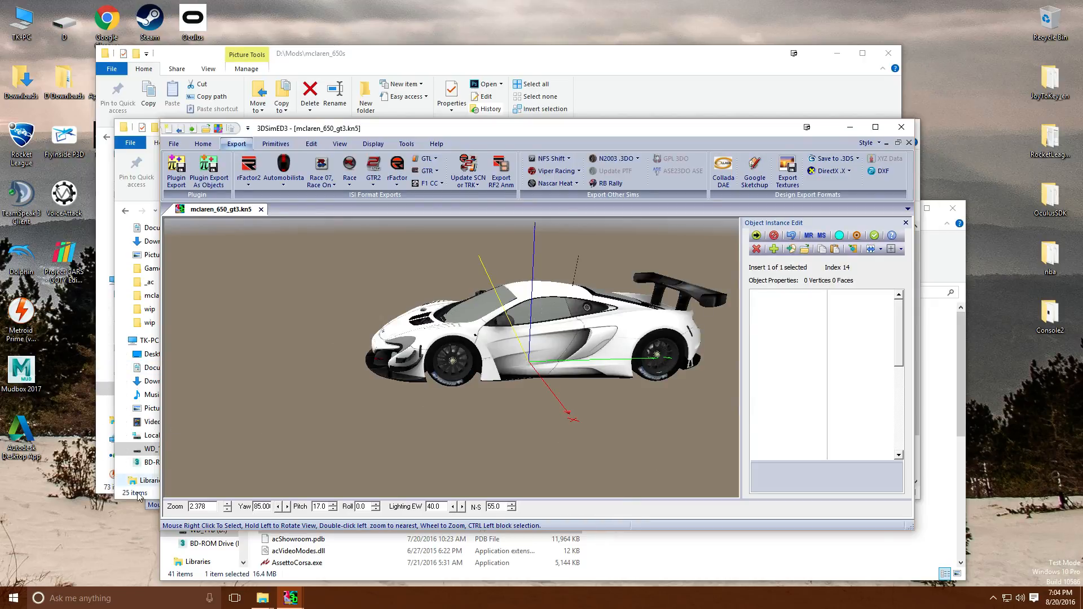
# Launch Mudbox 2017 and dismiss its new-features, welcome and trial windows.
pyautogui.click(26, 377)
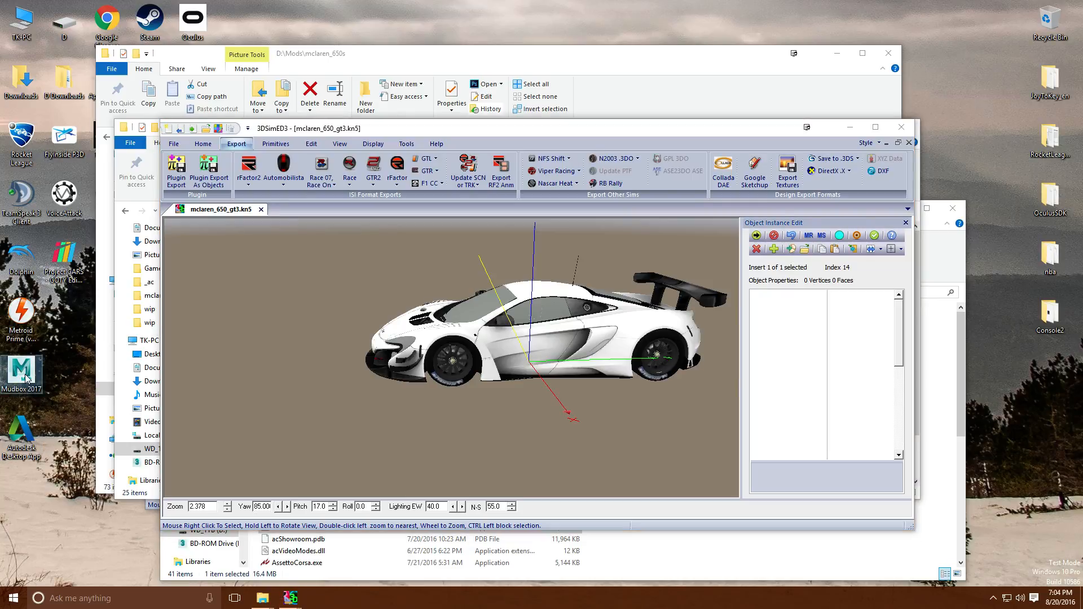
pyautogui.click(36, 312)
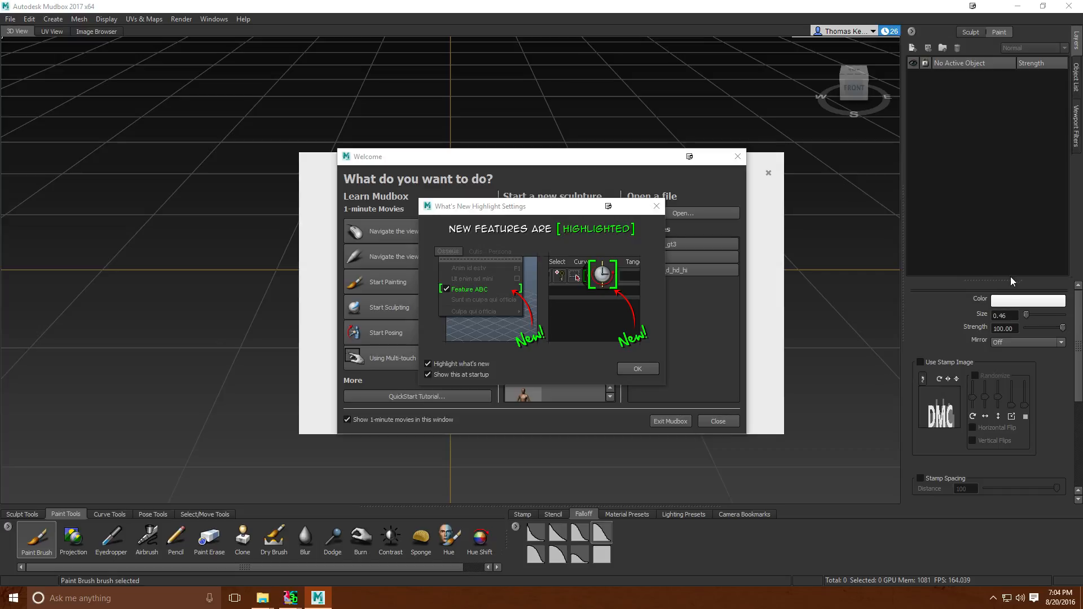
pyautogui.click(650, 369)
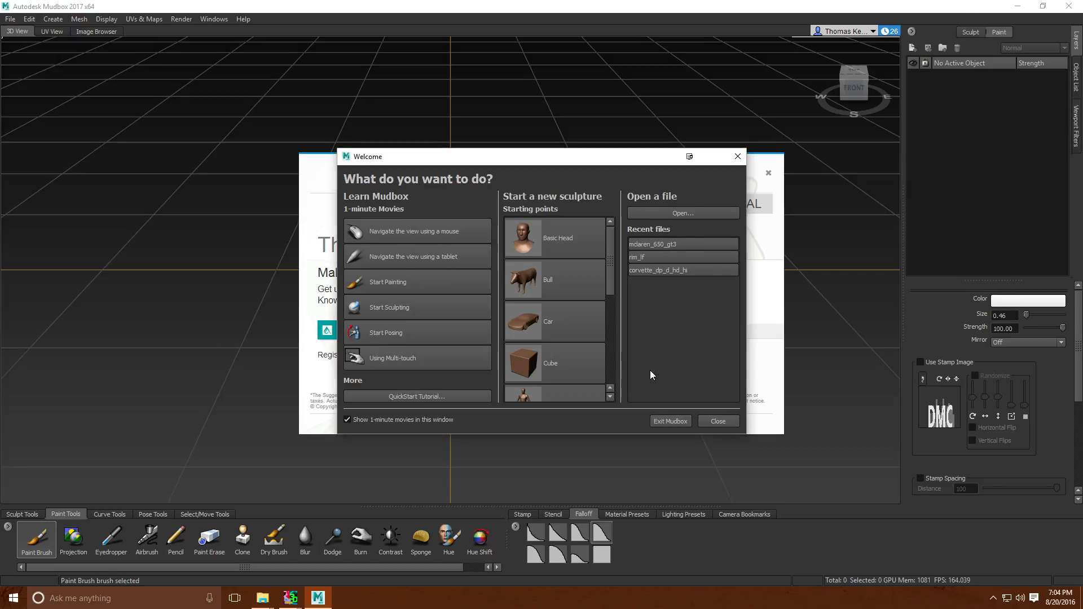
pyautogui.click(720, 420)
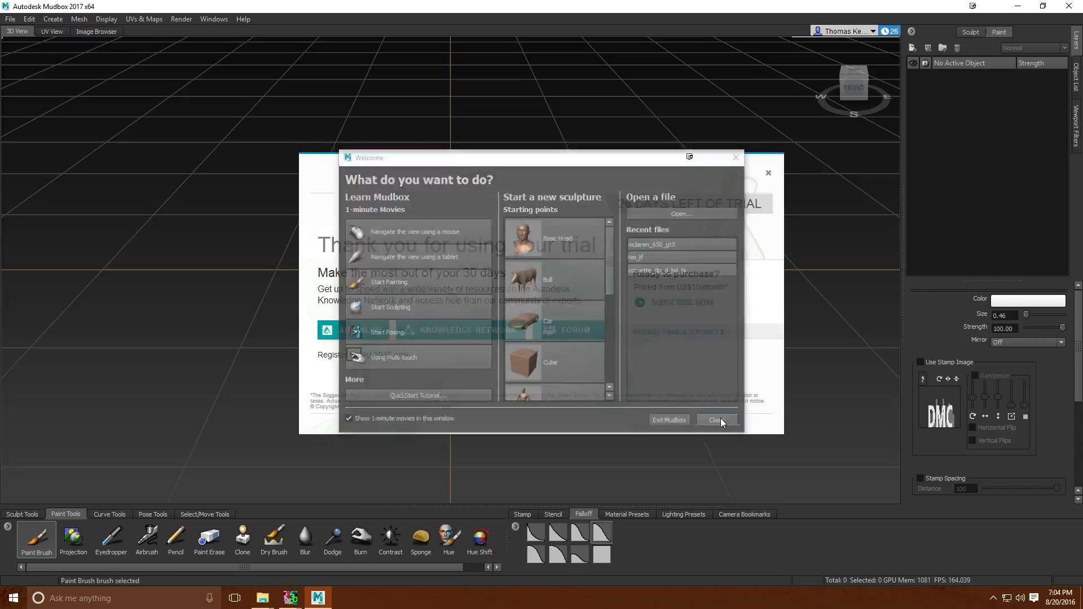
pyautogui.click(769, 174)
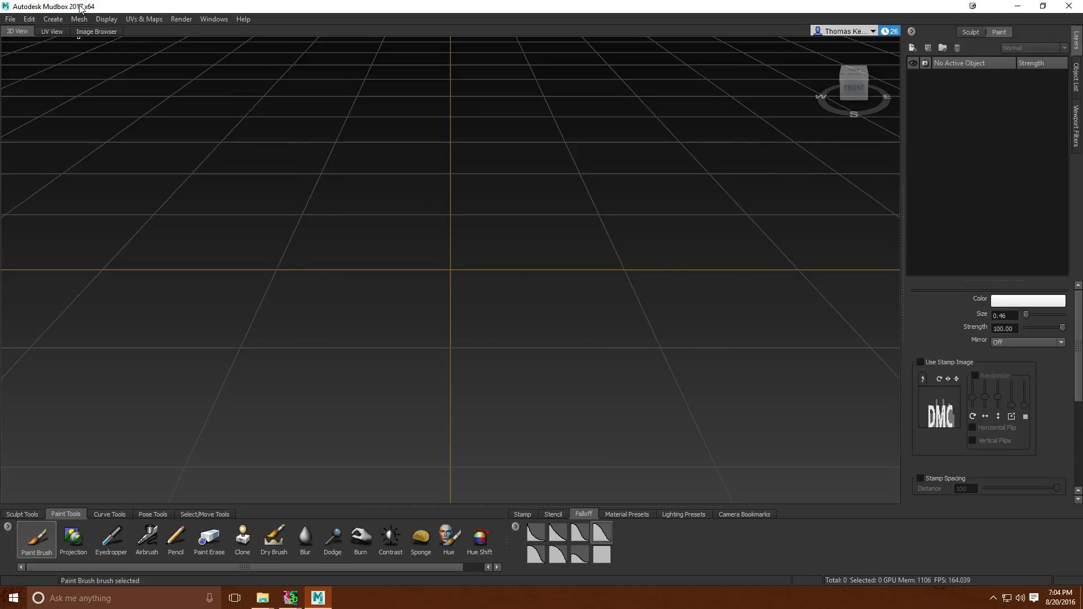
# Open corvette_dp_d_hd_hi.fbx from the corvette_dp_d folder in Mods, keeping all meshes flagged with problems during the import.
pyautogui.click(10, 19)
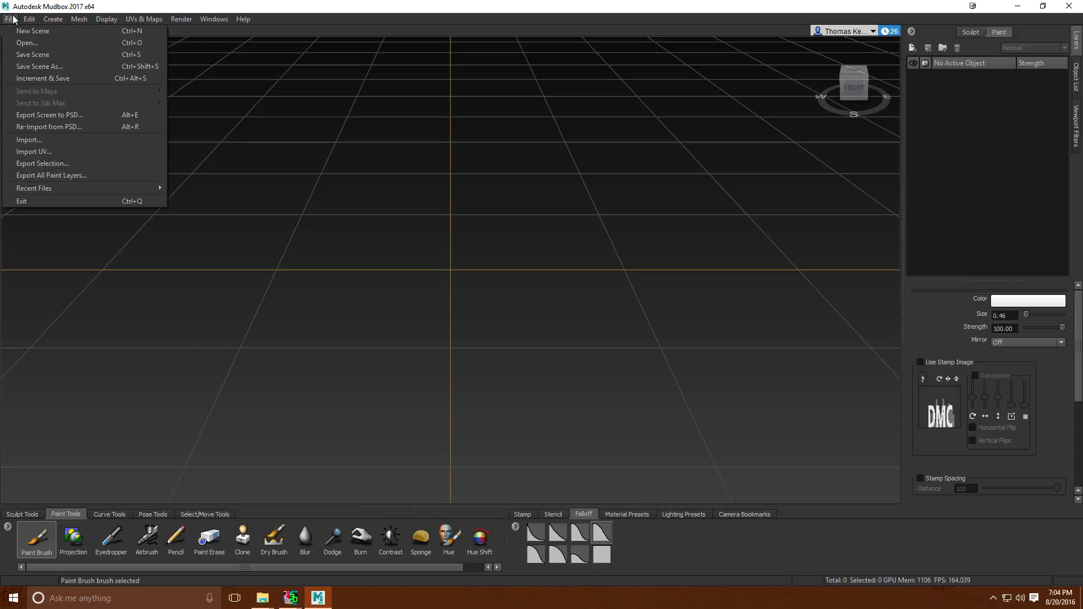
pyautogui.click(25, 42)
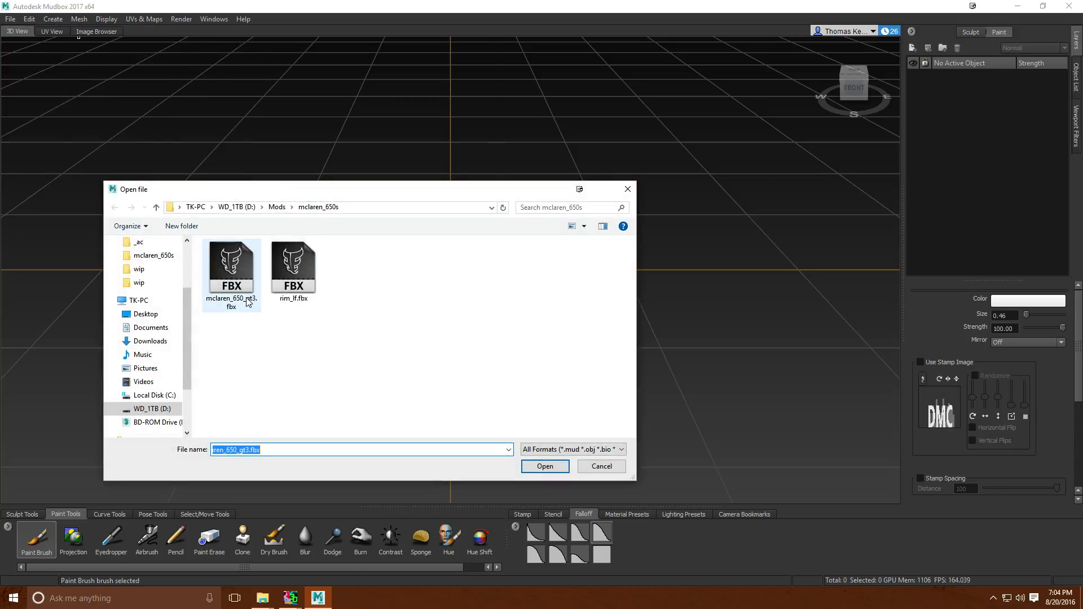
pyautogui.click(247, 302)
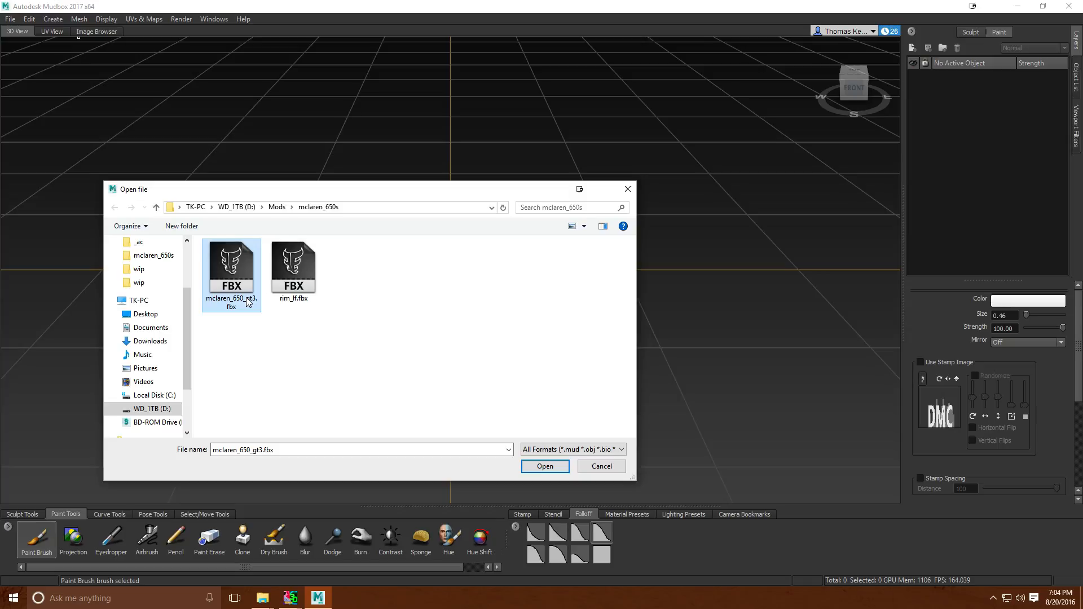
pyautogui.click(277, 207)
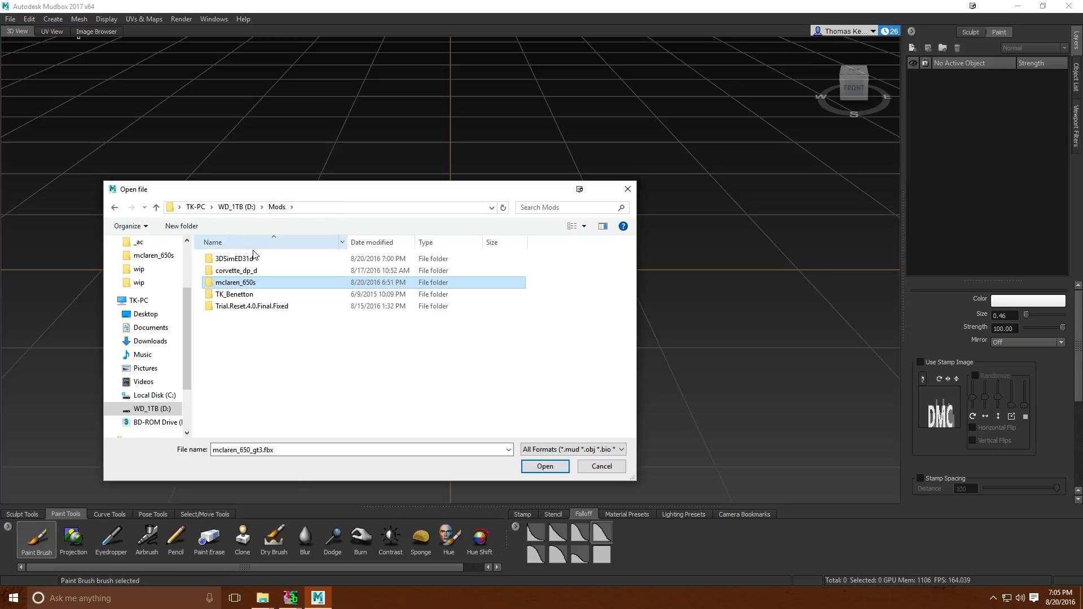
pyautogui.doubleClick(243, 272)
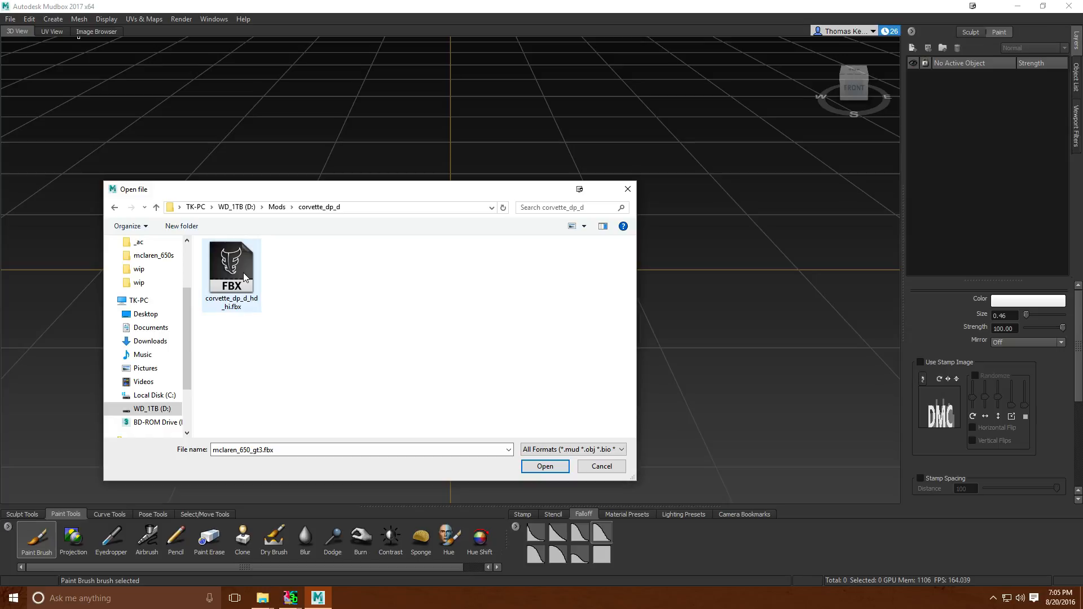
pyautogui.click(242, 272)
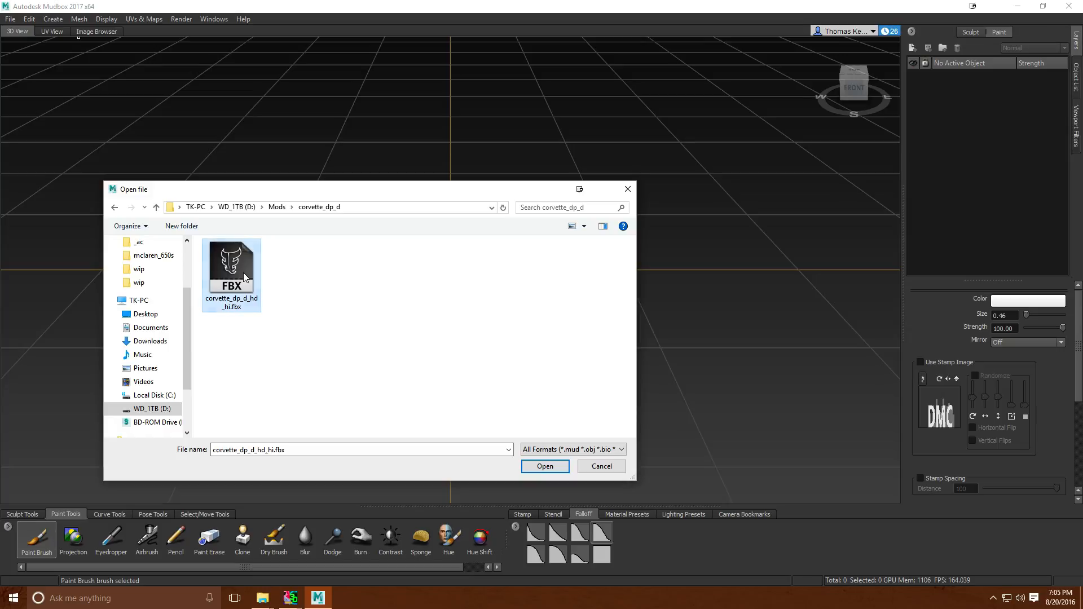
pyautogui.click(552, 469)
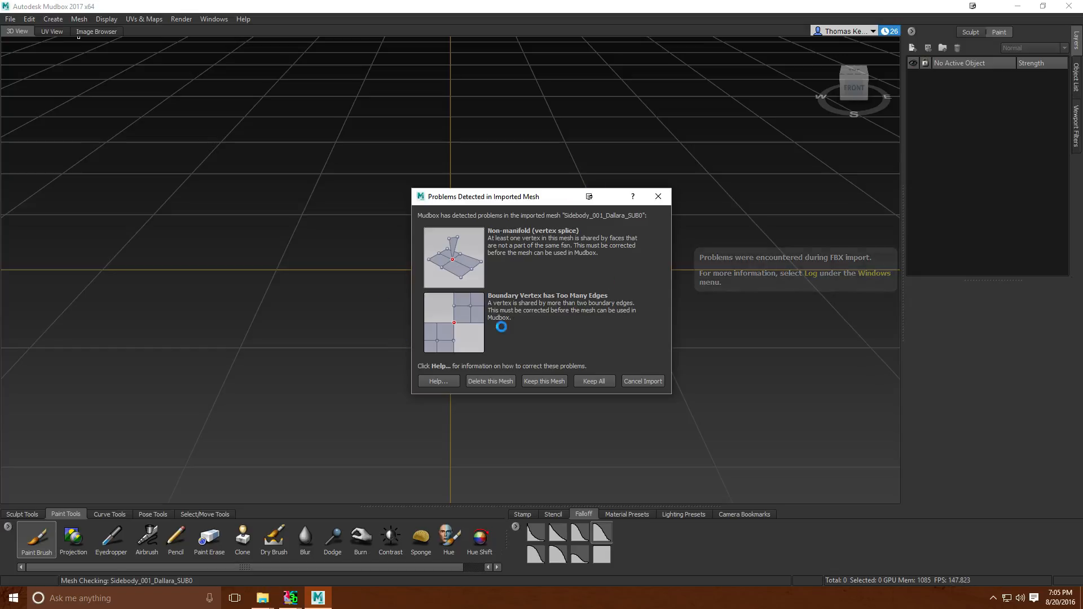
pyautogui.click(595, 383)
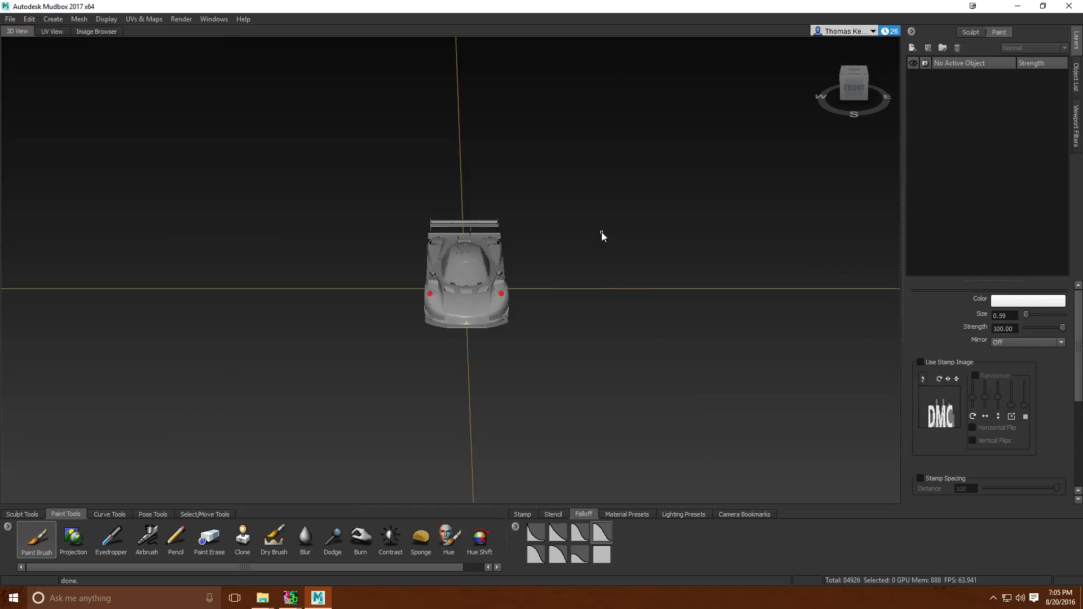
# Show the car's mesh in wireframe for a closer look, and switch the wireframe display off again.
pyautogui.moveTo(601, 232); pyautogui.dragTo(594, 287, button='right')
pyautogui.moveTo(672, 210); pyautogui.dragTo(676, 241, button='right')
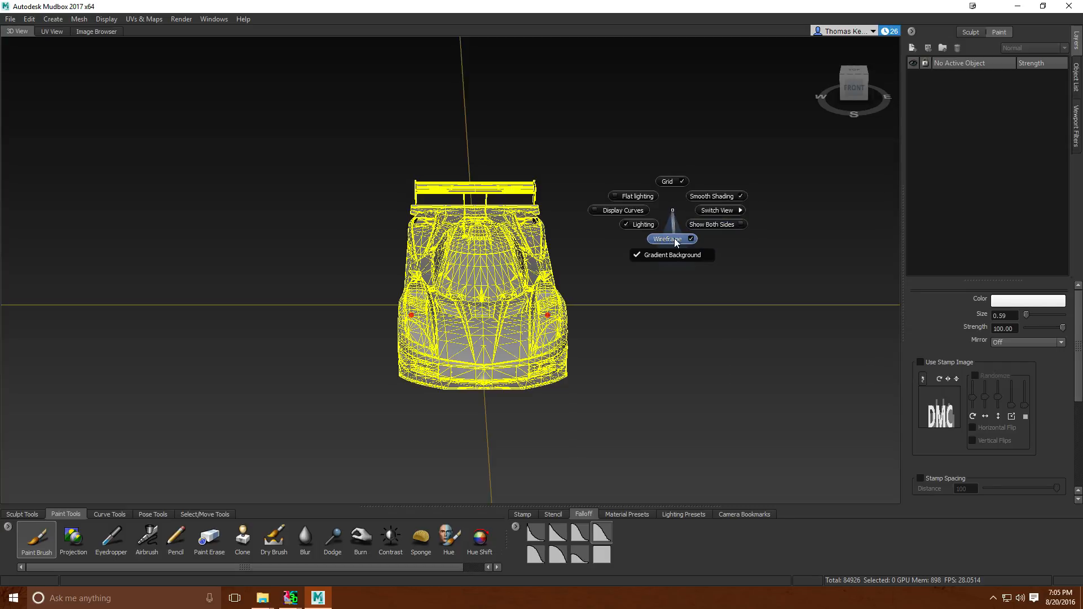
pyautogui.moveTo(681, 241); pyautogui.dragTo(681, 240, button='right')
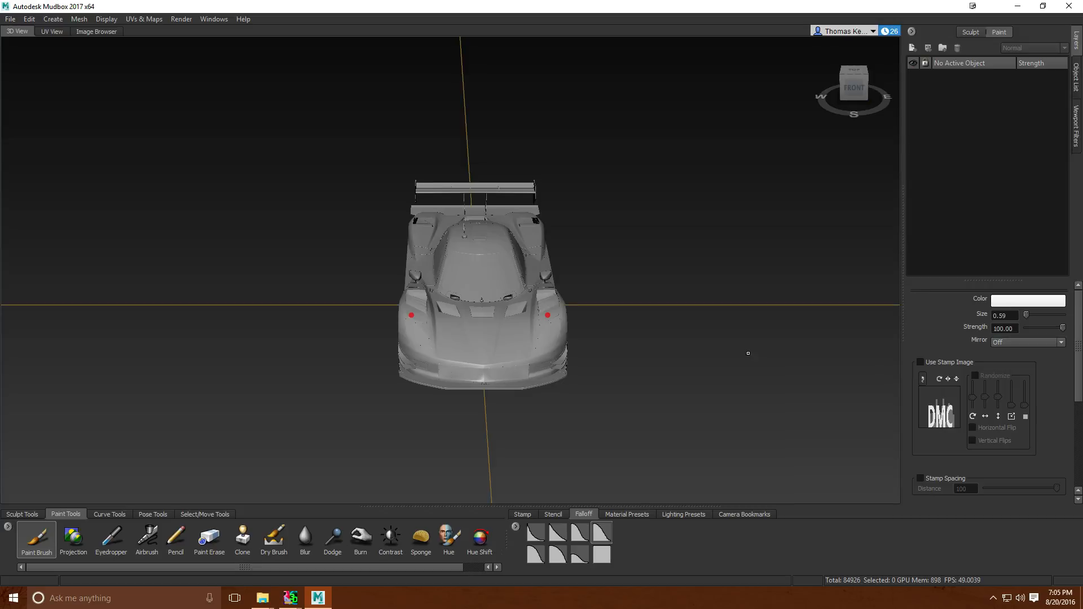
# Examine the Corvette model from its side and front corner, and in the home, right and top views.
pyautogui.keyDown('alt'); pyautogui.moveTo(747, 353); pyautogui.dragTo(632, 361); pyautogui.keyUp('alt')
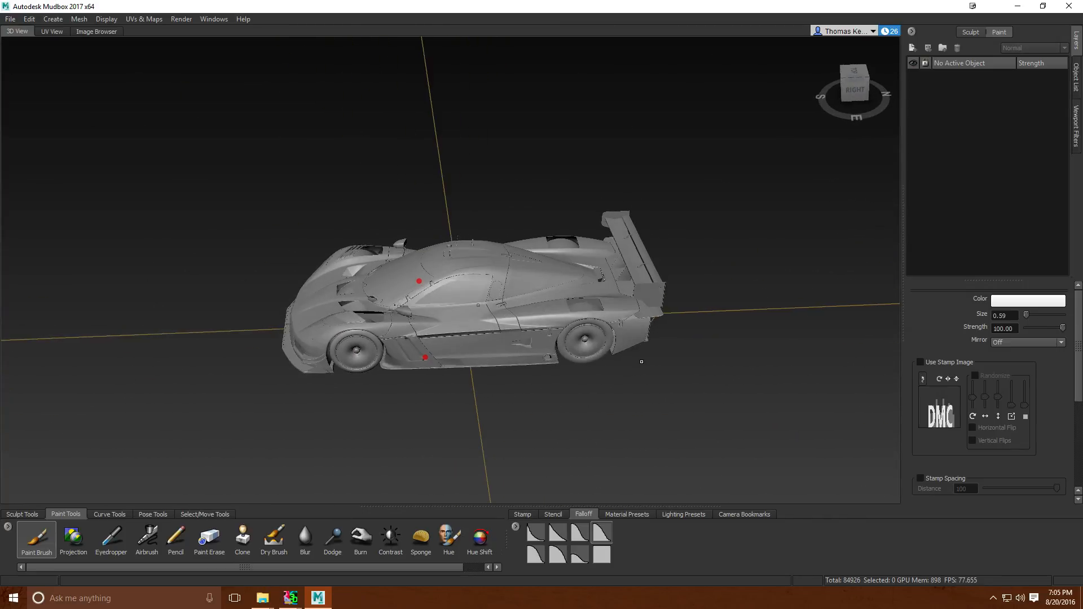
pyautogui.moveTo(661, 382)
pyautogui.keyDown('alt'); pyautogui.mouseDown(button='middle')
pyautogui.moveTo(641, 382)
pyautogui.moveTo(879, 378)
pyautogui.moveTo(356, 378)
pyautogui.moveTo(681, 381)
pyautogui.mouseUp(button='middle'); pyautogui.keyUp('alt')
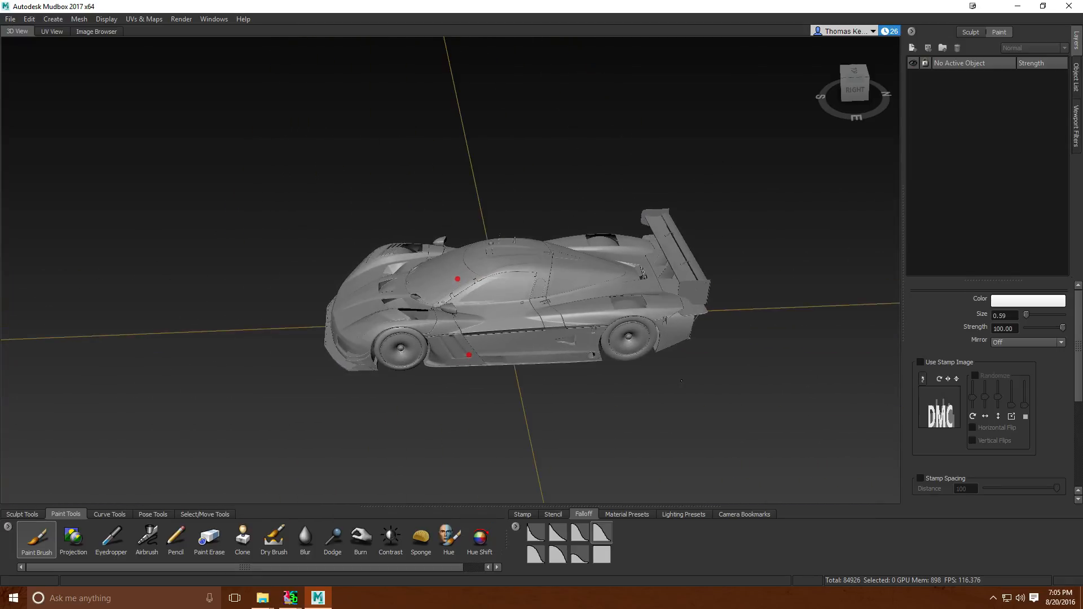
pyautogui.keyDown('alt'); pyautogui.moveTo(610, 394); pyautogui.dragTo(607, 400); pyautogui.keyUp('alt')
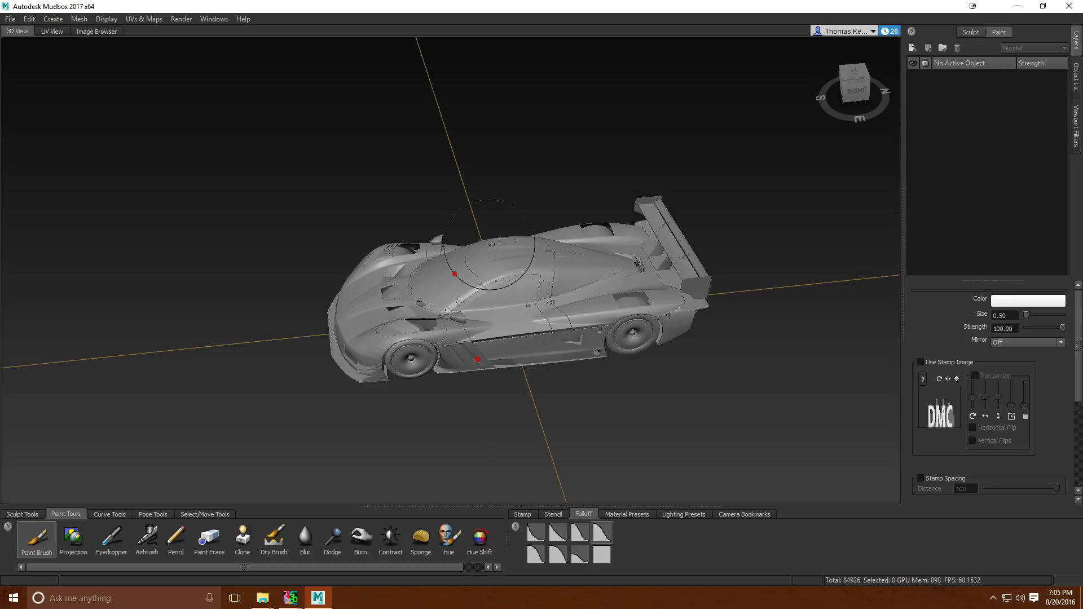
pyautogui.keyDown('alt'); pyautogui.moveTo(481, 340); pyautogui.dragTo(654, 355); pyautogui.keyUp('alt')
pyautogui.keyDown('alt'); pyautogui.moveTo(558, 323); pyautogui.dragTo(584, 258); pyautogui.keyUp('alt')
pyautogui.moveTo(839, 66)
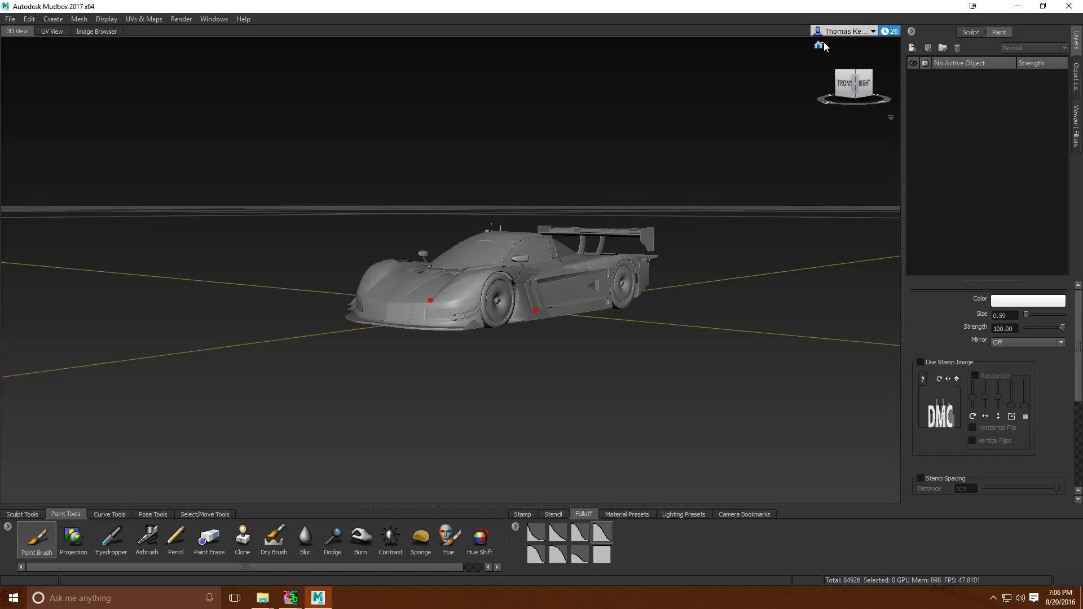
pyautogui.click(819, 45)
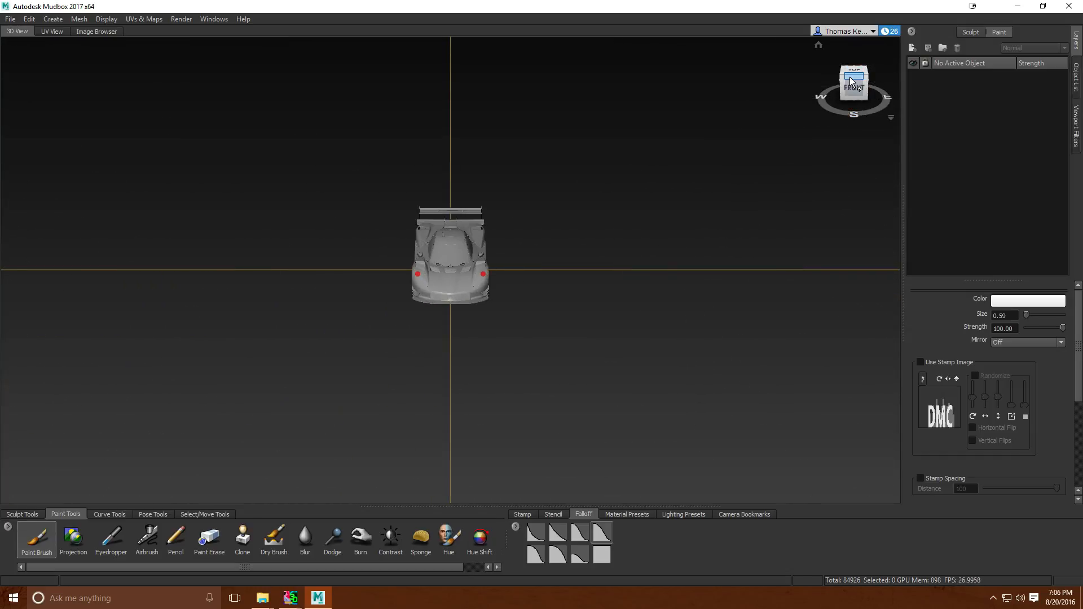
pyautogui.click(866, 90)
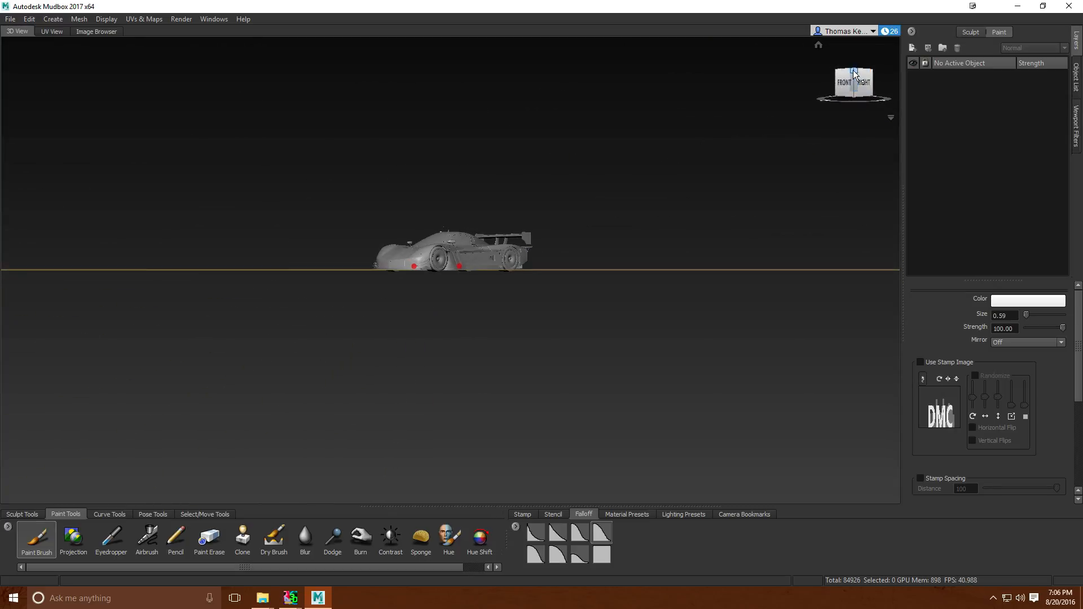
pyautogui.click(855, 71)
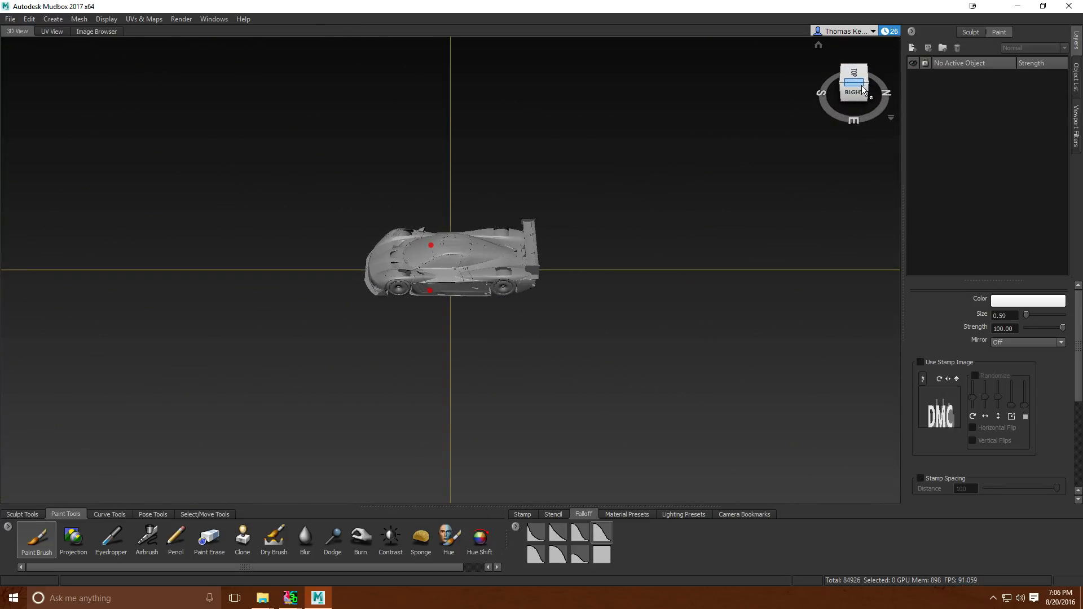
pyautogui.click(844, 93)
pyautogui.click(853, 67)
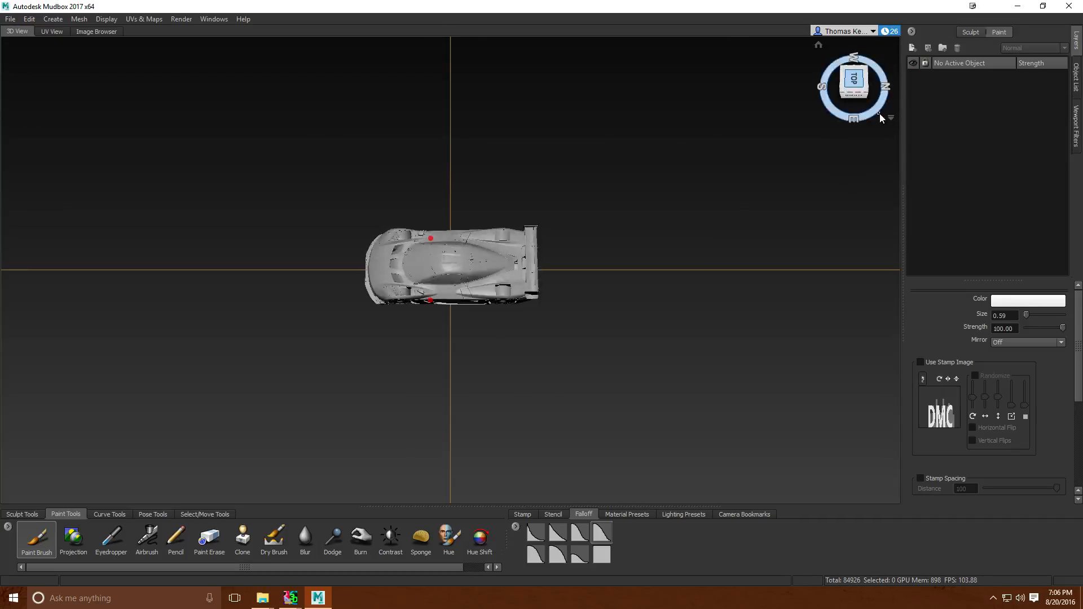
# Set the view projection to Perspective with Orthographic Faces and view the car from the right and top-right directions.
pyautogui.click(892, 124)
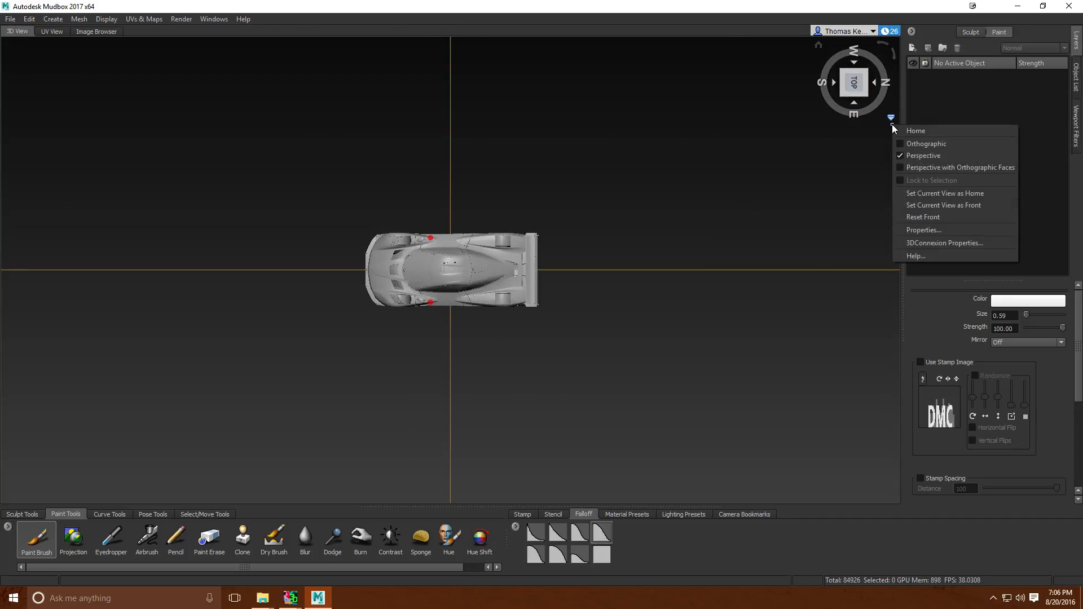
pyautogui.click(926, 168)
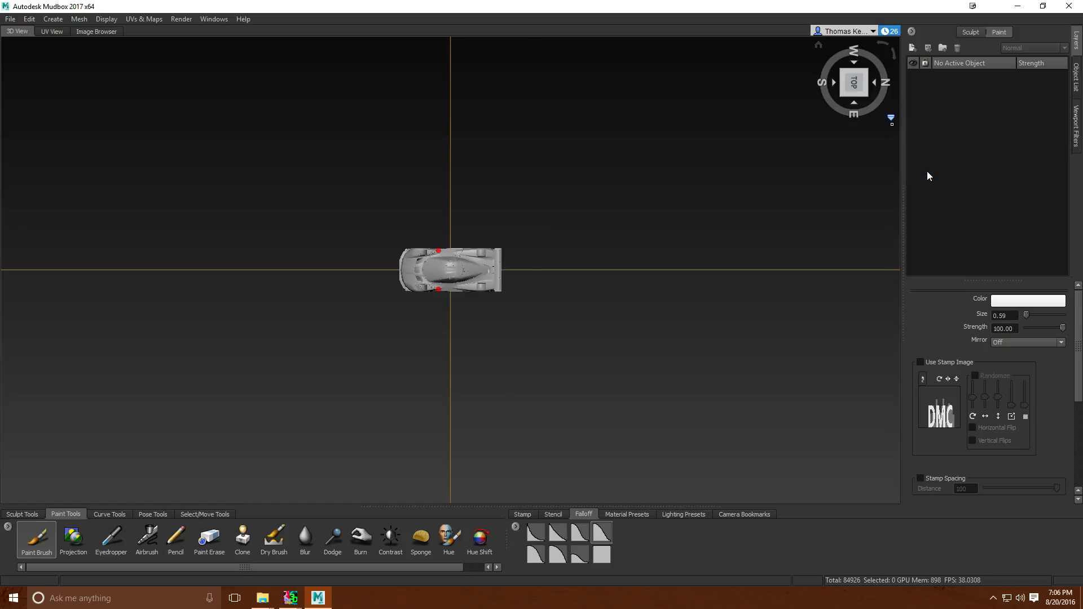
pyautogui.click(853, 100)
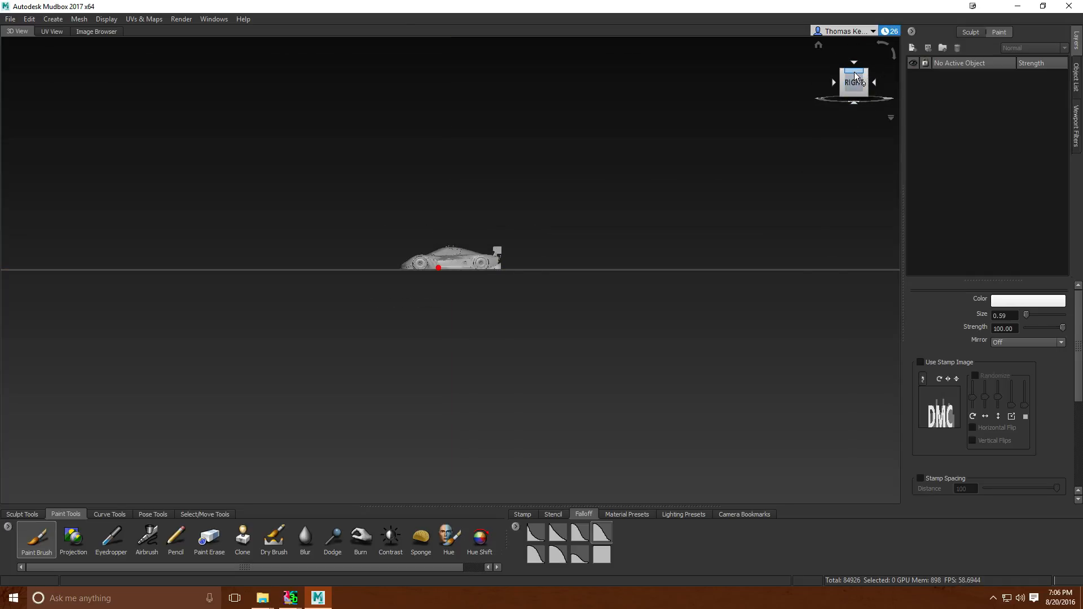
pyautogui.click(859, 67)
# Inspect the car's right flank and roof up close from several heights.
pyautogui.scroll(4, 522, 209)
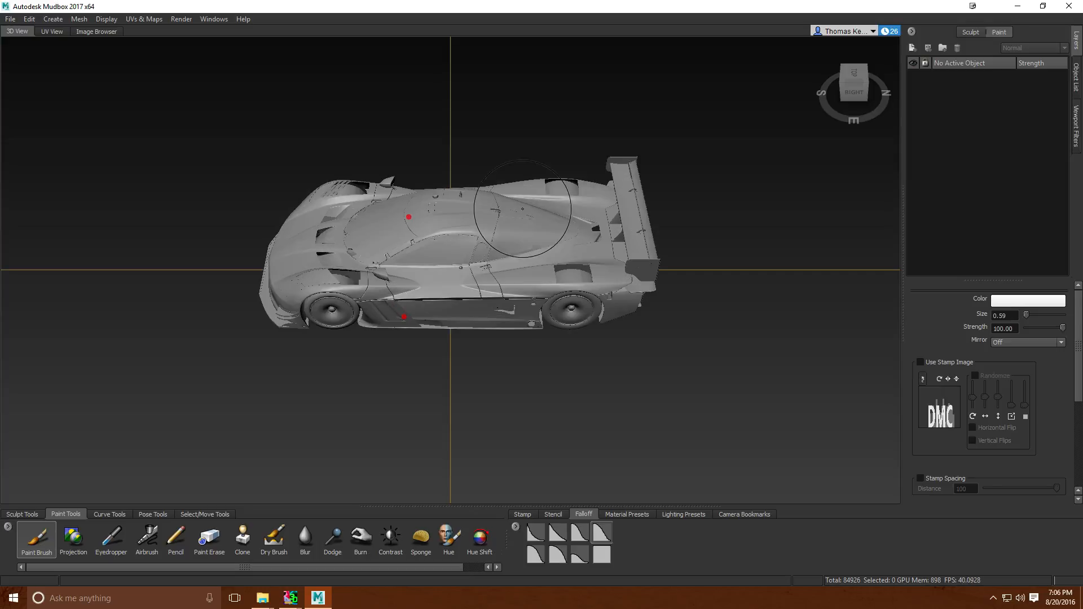
pyautogui.scroll(3, 478, 173)
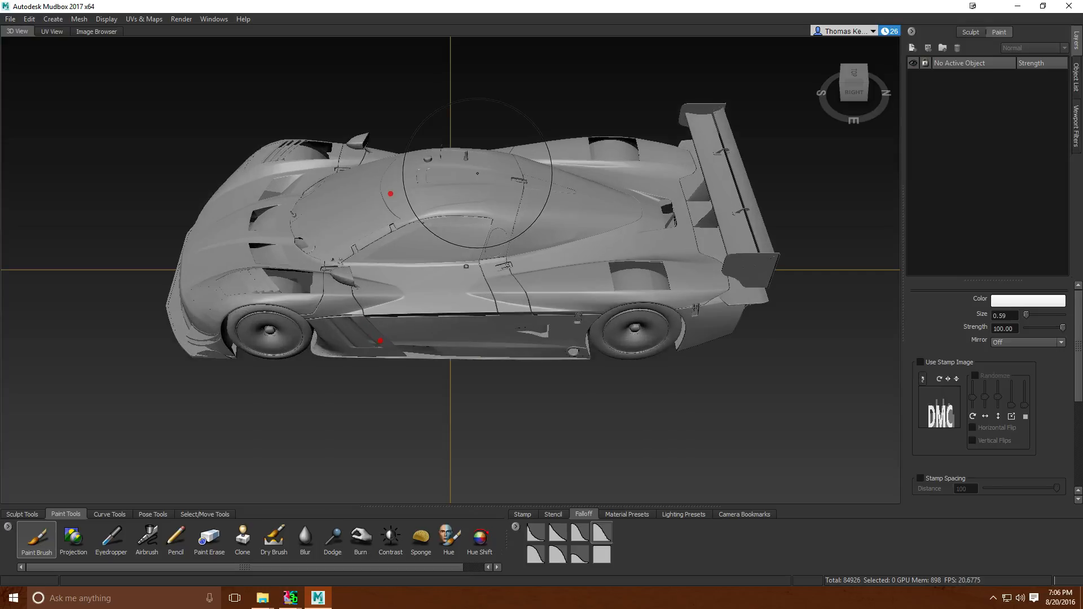
pyautogui.keyDown('alt'); pyautogui.moveTo(462, 360); pyautogui.dragTo(760, 353); pyautogui.keyUp('alt')
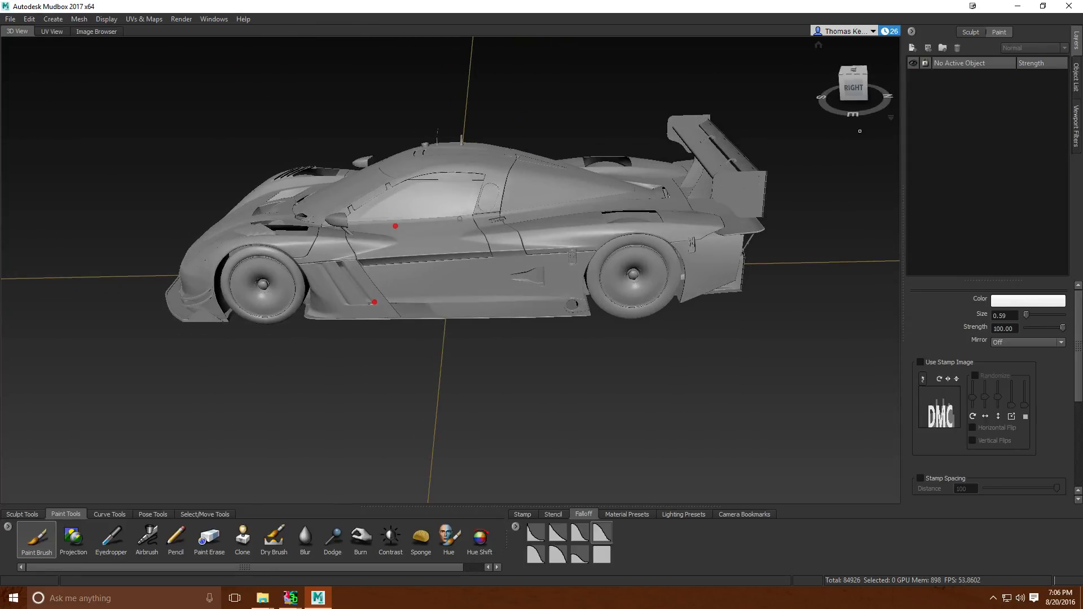
pyautogui.click(857, 82)
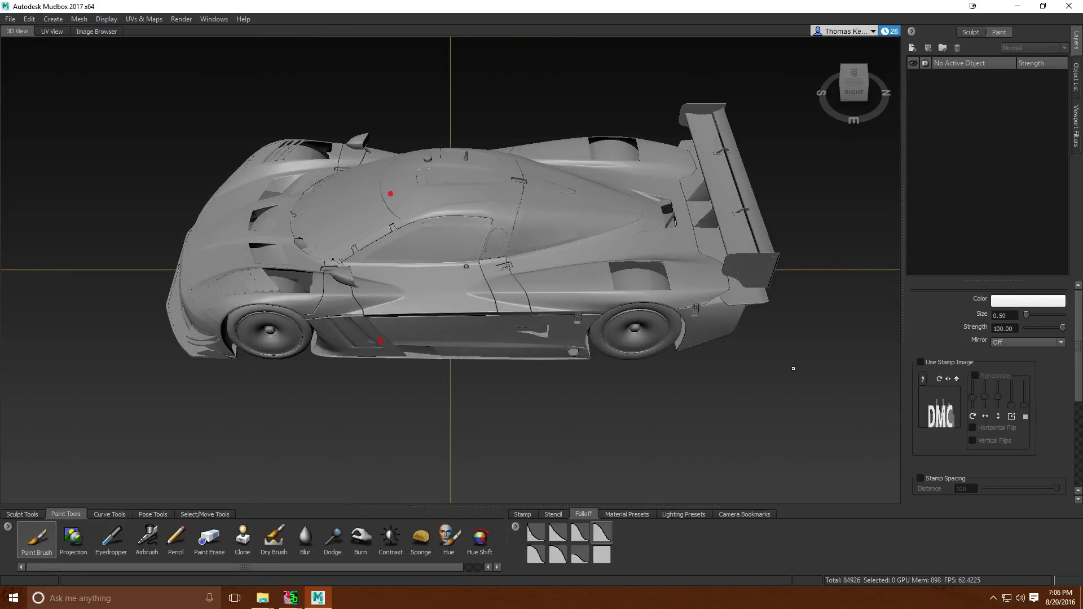
pyautogui.moveTo(752, 476)
pyautogui.keyDown('alt'); pyautogui.mouseDown()
pyautogui.moveTo(637, 383)
pyautogui.moveTo(653, 445)
pyautogui.mouseUp(); pyautogui.keyUp('alt')
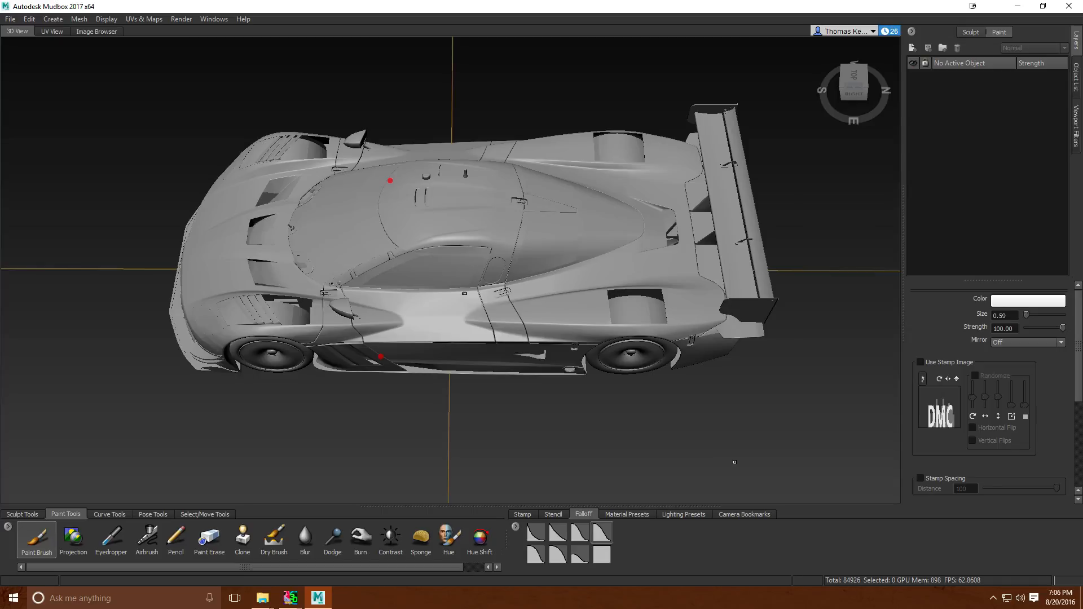
pyautogui.keyDown('alt'); pyautogui.moveTo(734, 462); pyautogui.dragTo(734, 391); pyautogui.keyUp('alt')
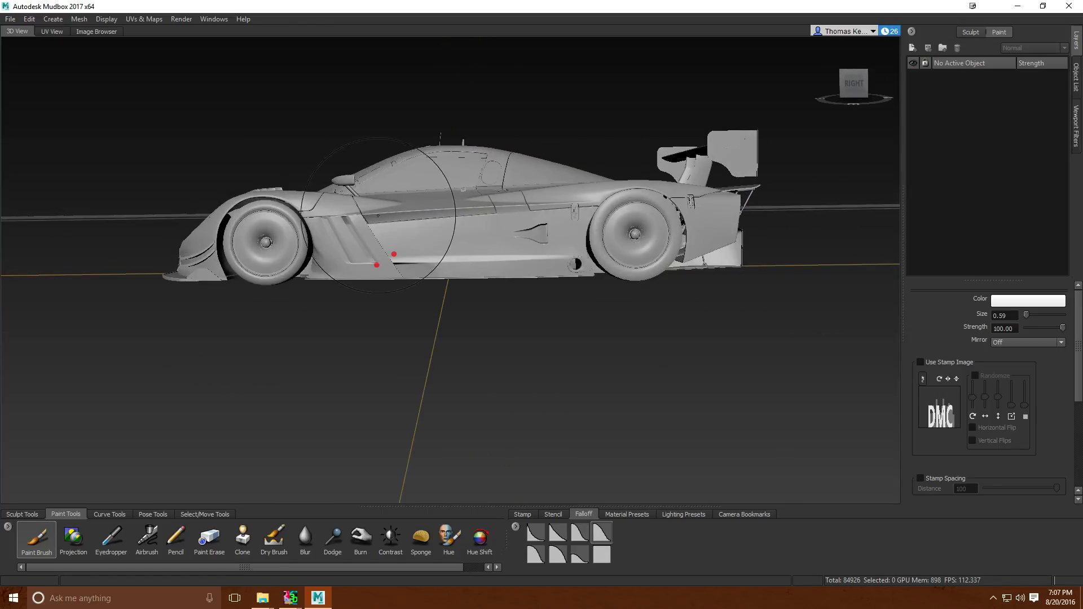
pyautogui.keyDown('alt'); pyautogui.moveTo(675, 341); pyautogui.dragTo(676, 374); pyautogui.keyUp('alt')
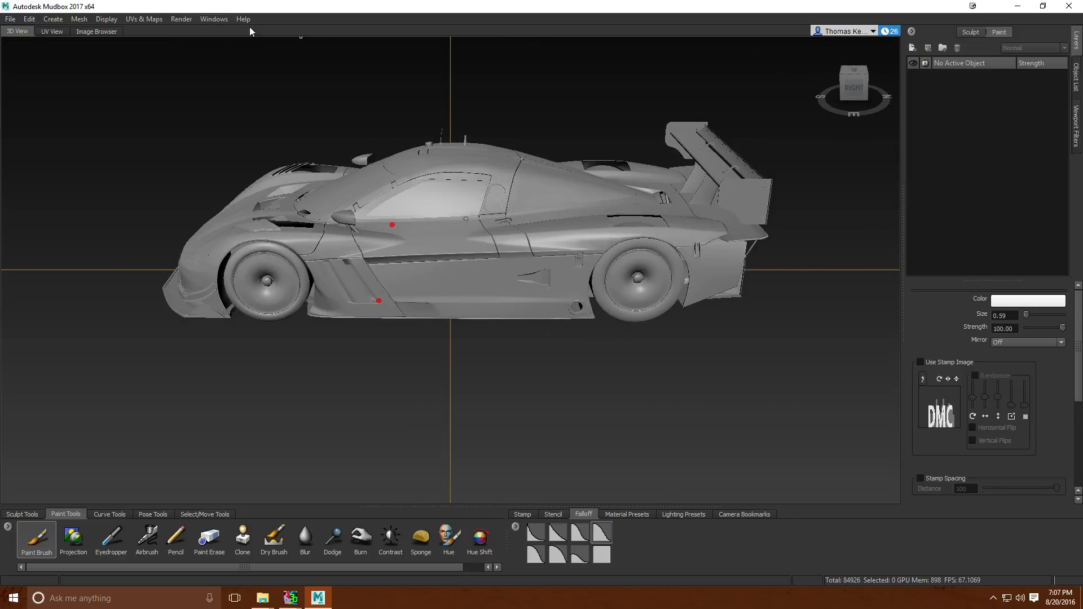
# Find DISH_Logo_4C_Red.png in the _ac folder of the image browser and set it as the stencil.
pyautogui.click(111, 32)
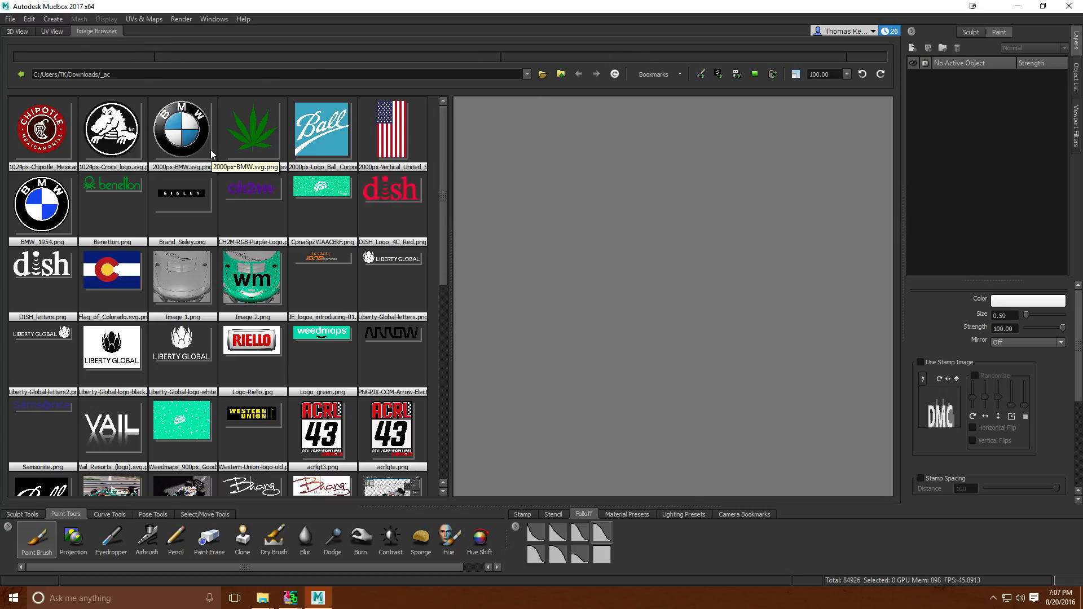
pyautogui.scroll(-1, 445, 367)
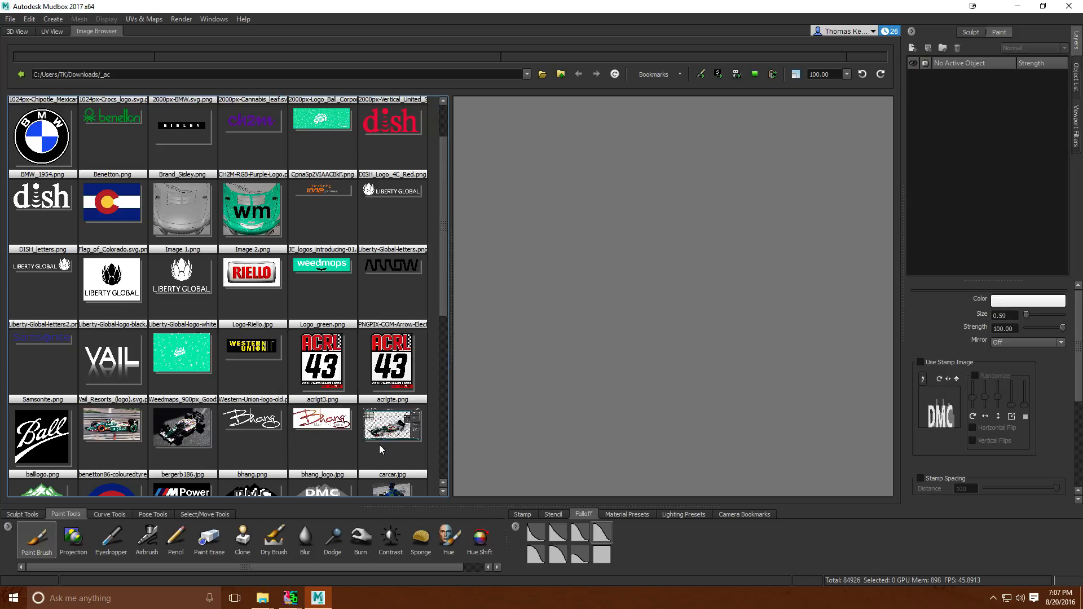
pyautogui.scroll(1, 379, 445)
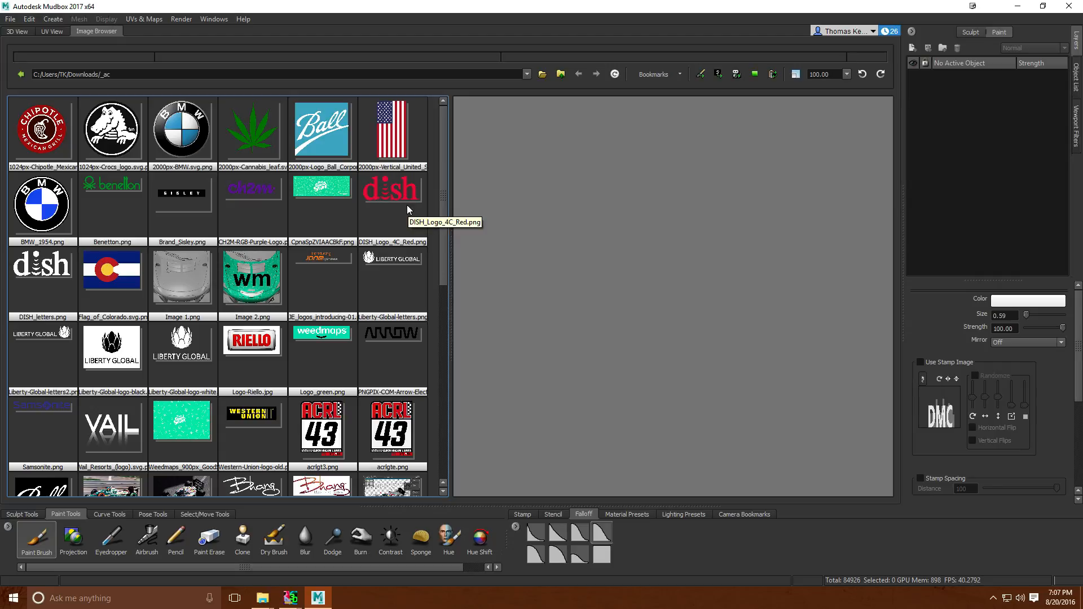
pyautogui.click(395, 195)
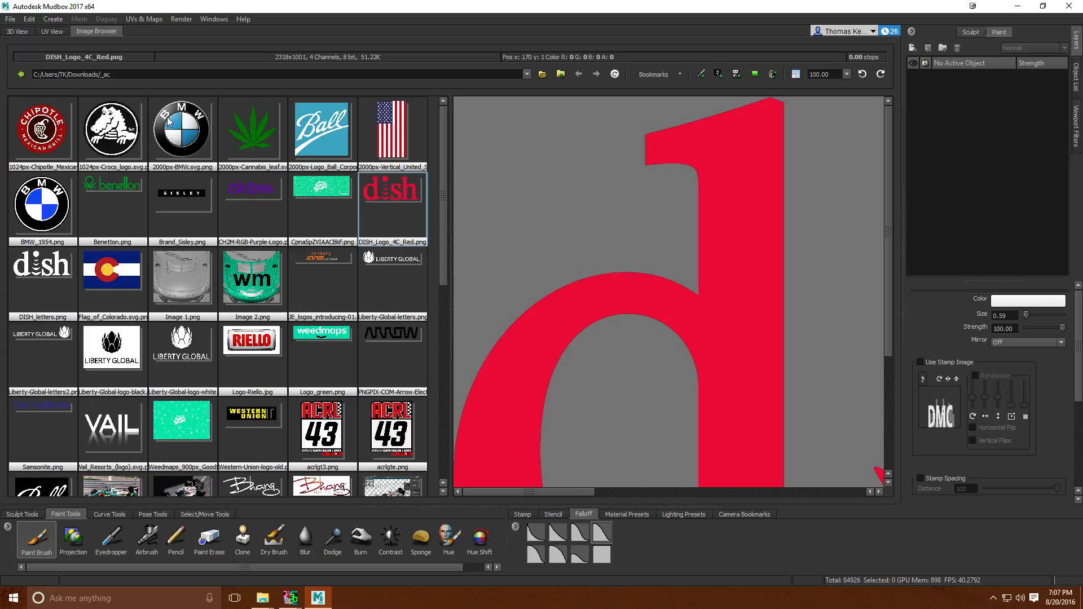
pyautogui.scroll(-2, 197, 154)
pyautogui.scroll(-2, 197, 156)
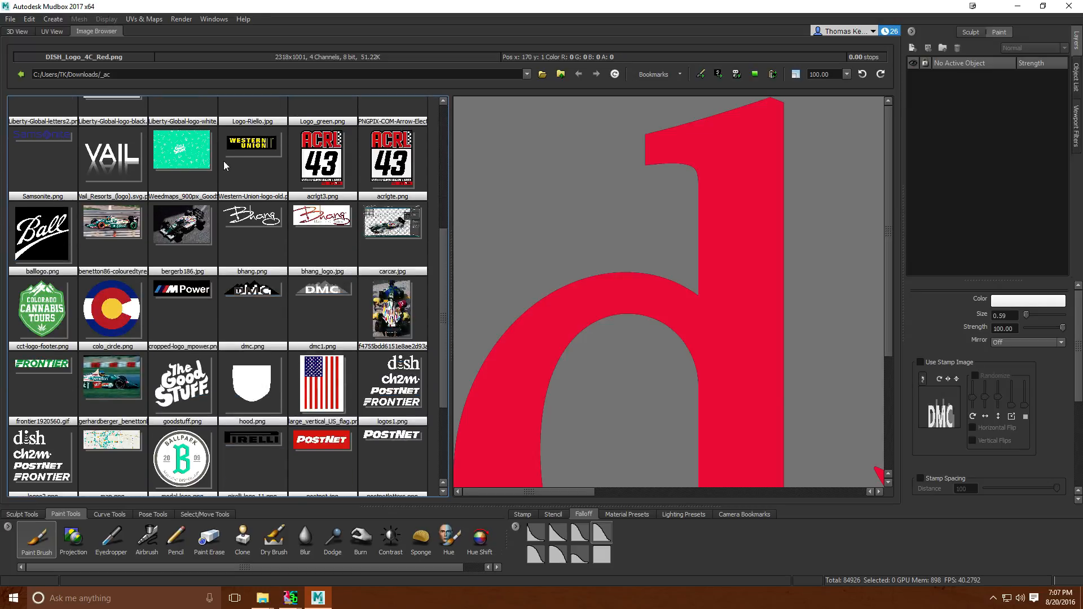
pyautogui.scroll(4, 418, 220)
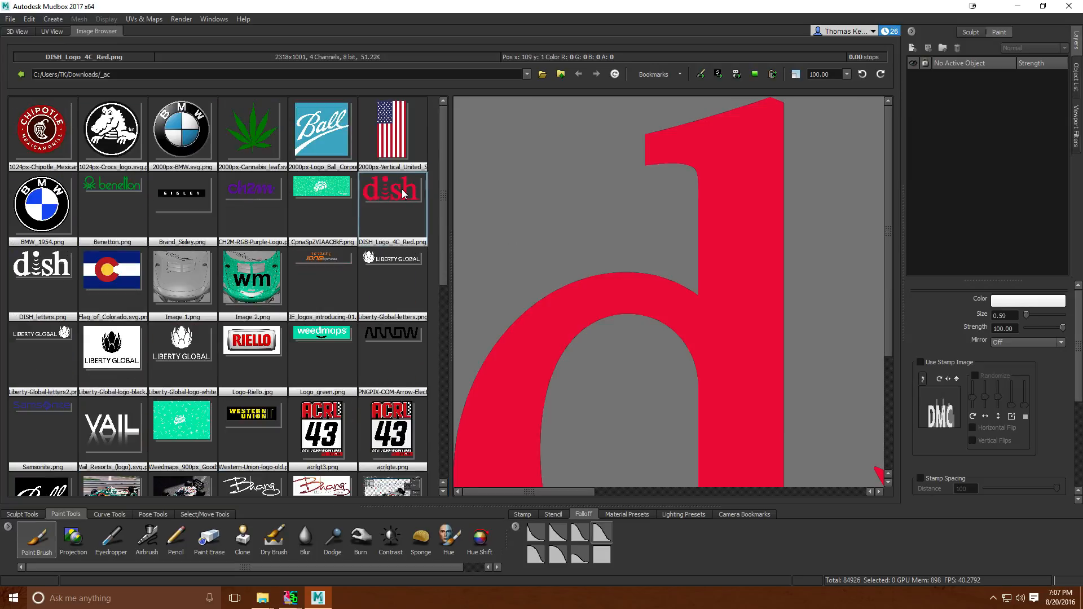
pyautogui.click(717, 75)
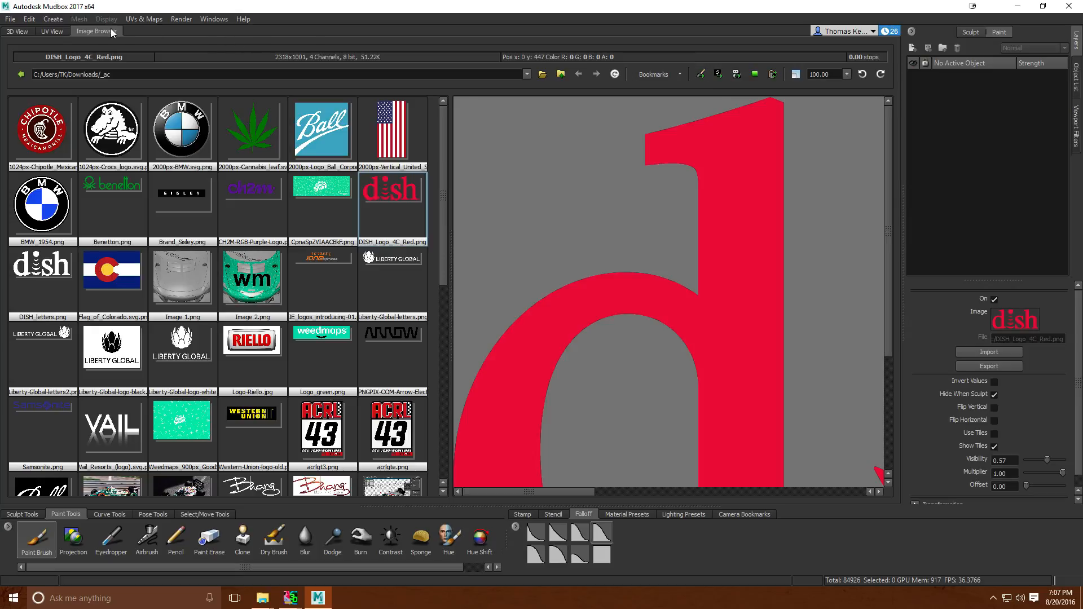
# Try painting the dish logo on the car's right side with the image as stamp on a new paint layer, and delete that layer.
pyautogui.click(700, 74)
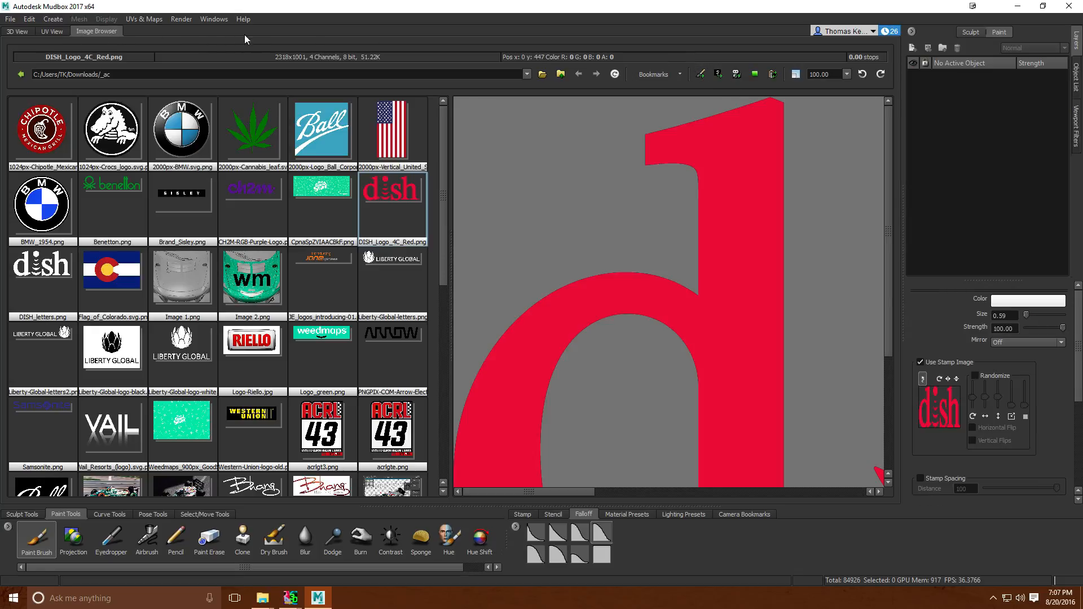
pyautogui.click(17, 31)
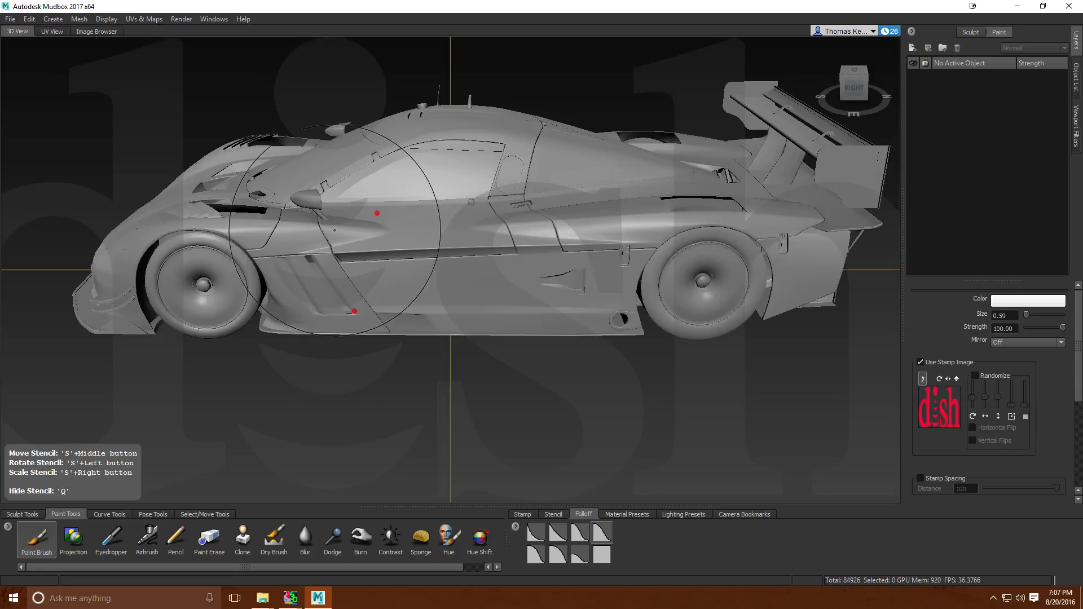
pyautogui.click(483, 281)
pyautogui.click(547, 332)
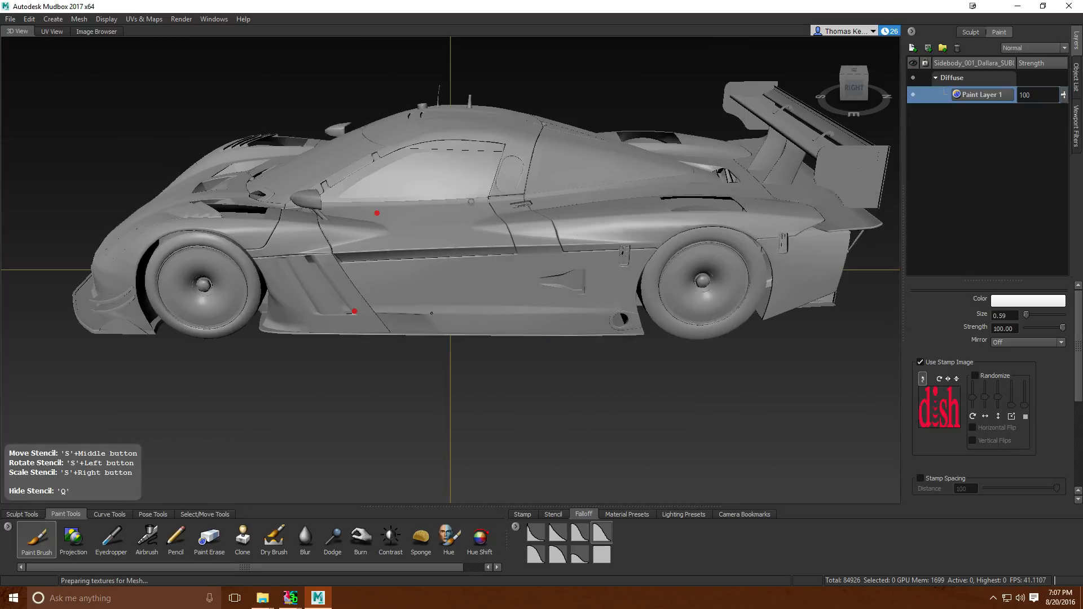
pyautogui.moveTo(432, 312)
pyautogui.mouseDown()
pyautogui.moveTo(480, 294)
pyautogui.moveTo(508, 237)
pyautogui.moveTo(542, 316)
pyautogui.moveTo(584, 221)
pyautogui.moveTo(642, 183)
pyautogui.mouseUp()
pyautogui.moveTo(452, 244); pyautogui.dragTo(695, 223)
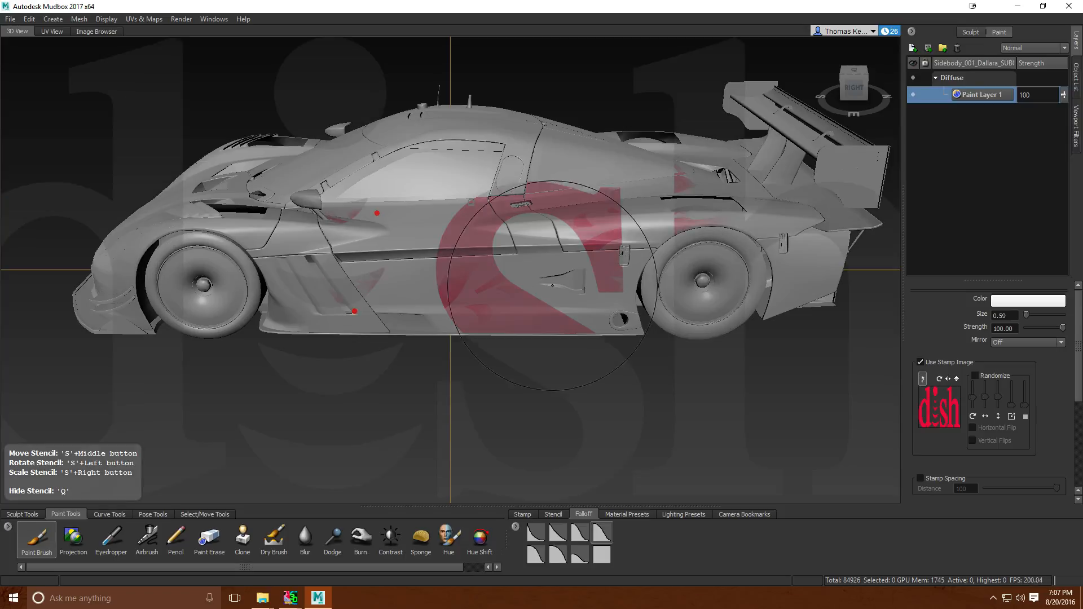
pyautogui.click(955, 50)
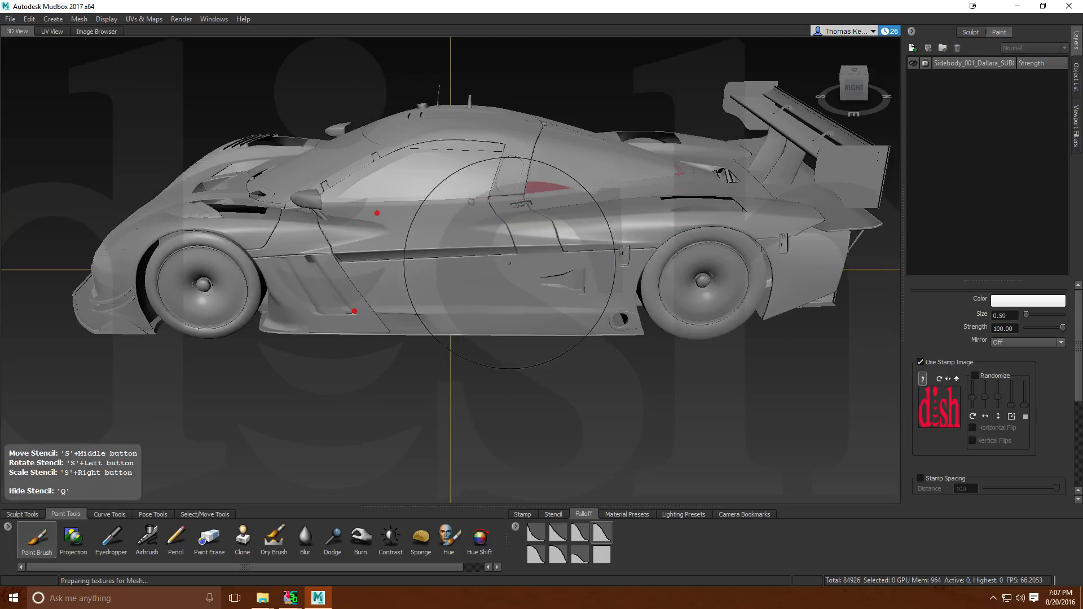
# Set DISH_Logo_4C_Red.png as the stencil again and switch to the Projection brush in the 3D view.
pyautogui.click(96, 32)
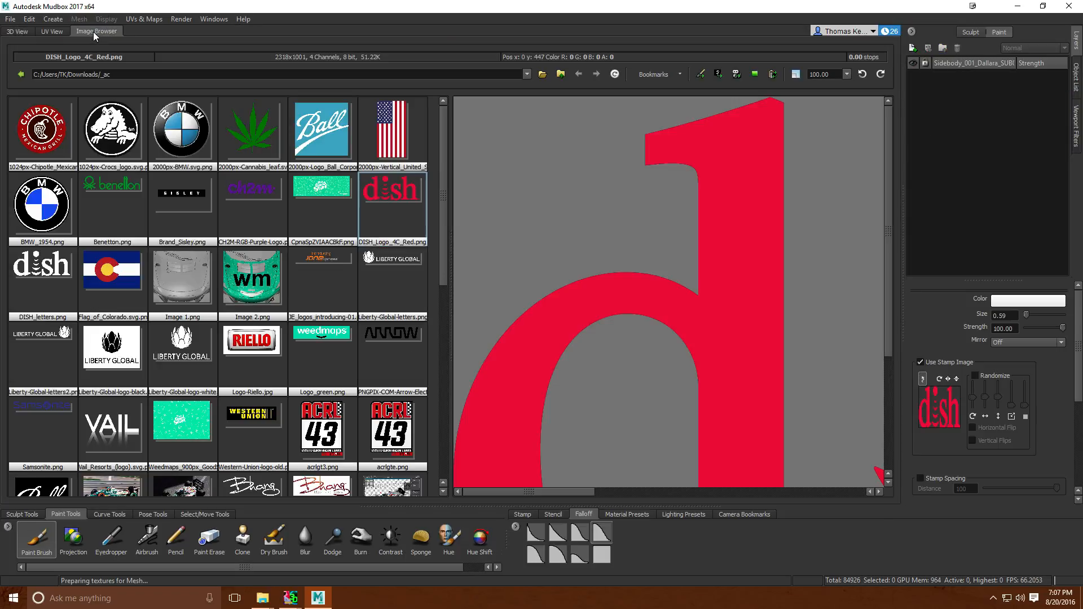
pyautogui.click(719, 74)
pyautogui.click(17, 32)
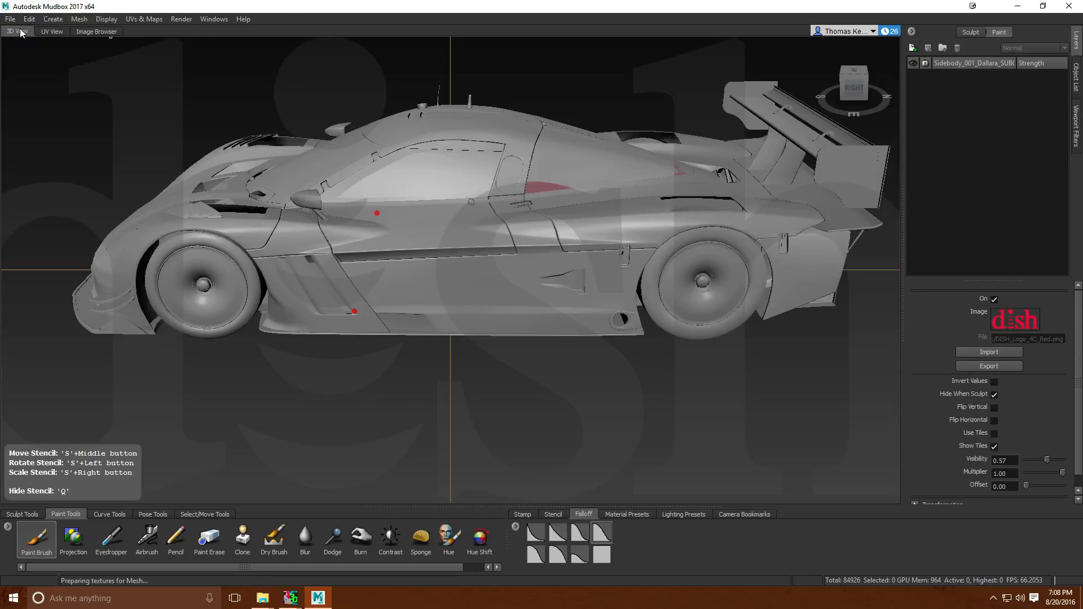
pyautogui.click(73, 540)
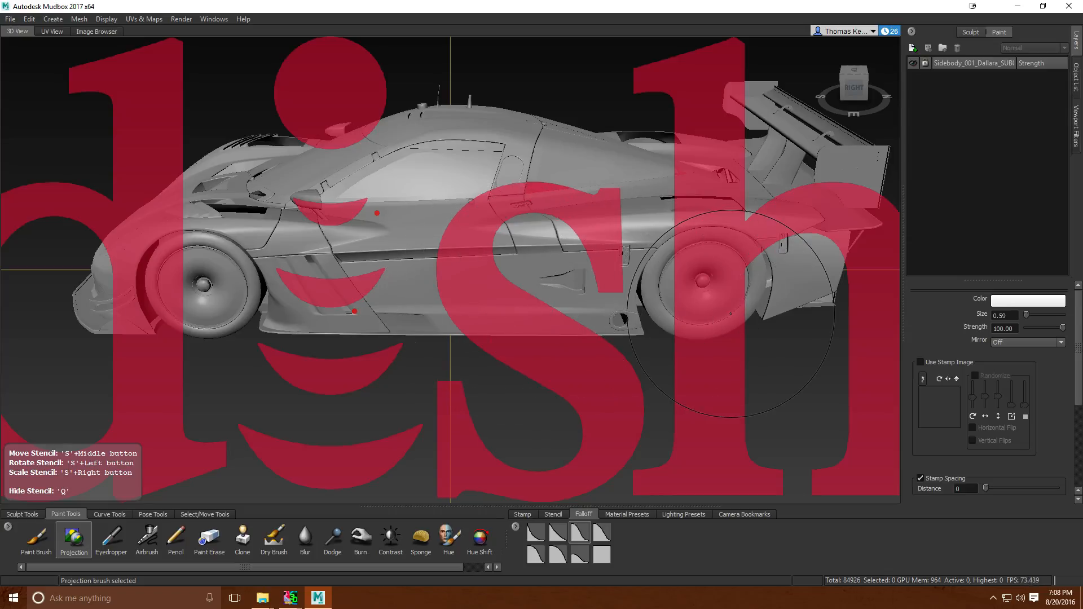
# Scale the dish stencil down and position it over the car's door between the wheels in the right view.
pyautogui.moveTo(731, 313)
pyautogui.mouseDown(button='right')
pyautogui.moveTo(443, 283)
pyautogui.moveTo(555, 280)
pyautogui.mouseUp(button='right')
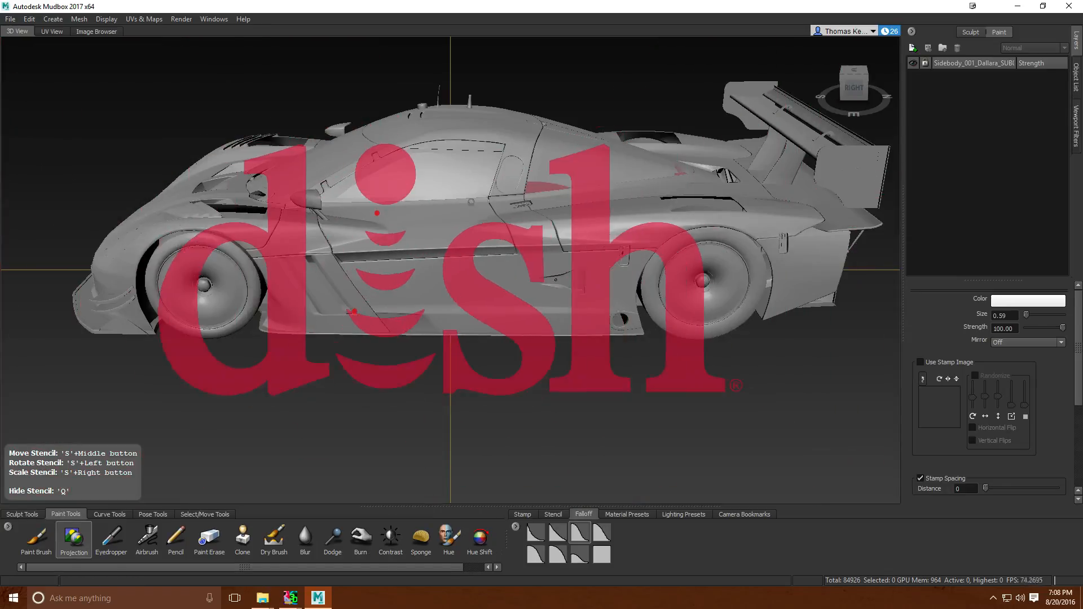
pyautogui.moveTo(503, 256)
pyautogui.mouseDown()
pyautogui.moveTo(552, 187)
pyautogui.moveTo(592, 242)
pyautogui.moveTo(571, 236)
pyautogui.mouseUp()
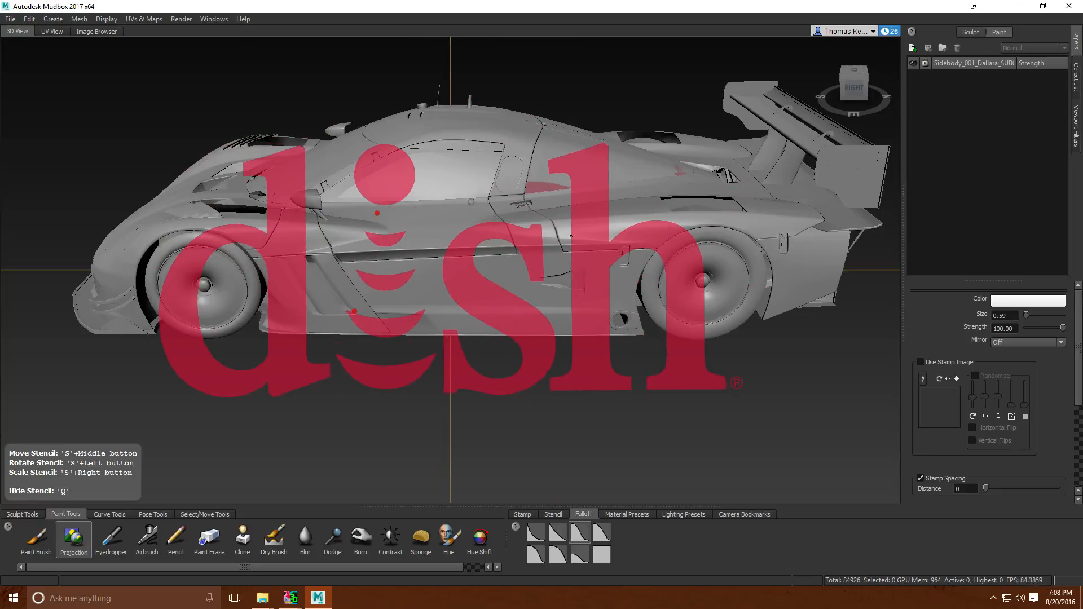
pyautogui.moveTo(571, 237); pyautogui.dragTo(586, 256, button='middle')
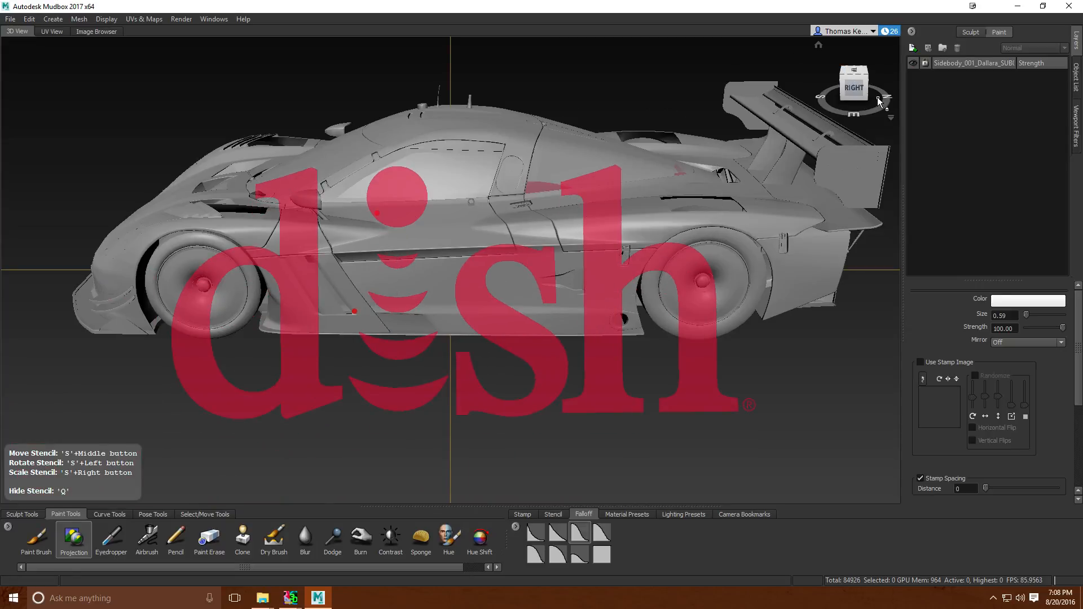
pyautogui.click(855, 90)
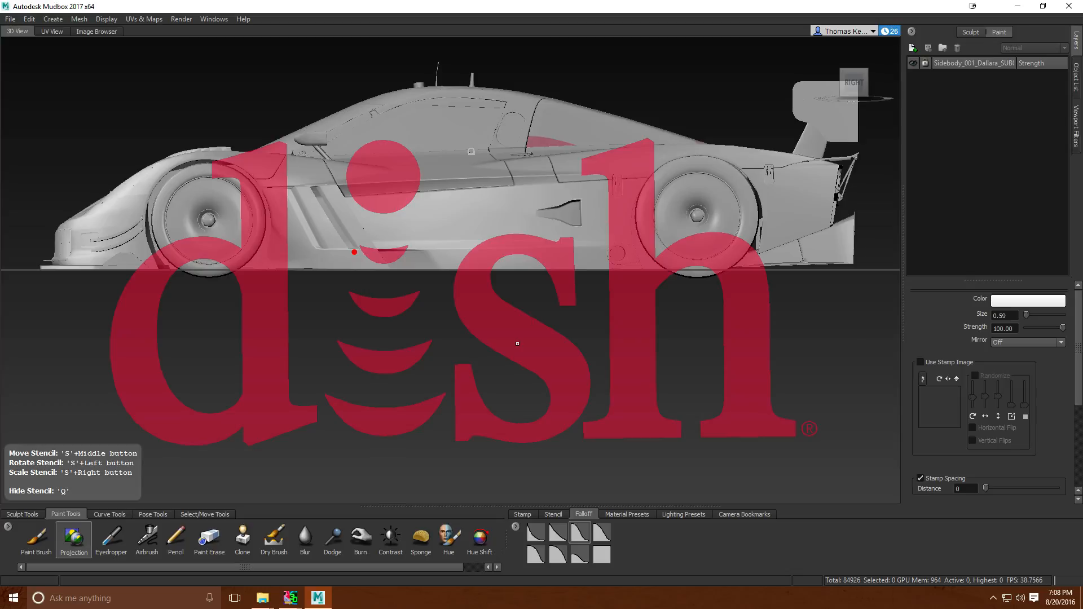
pyautogui.moveTo(517, 343); pyautogui.dragTo(526, 210, button='middle')
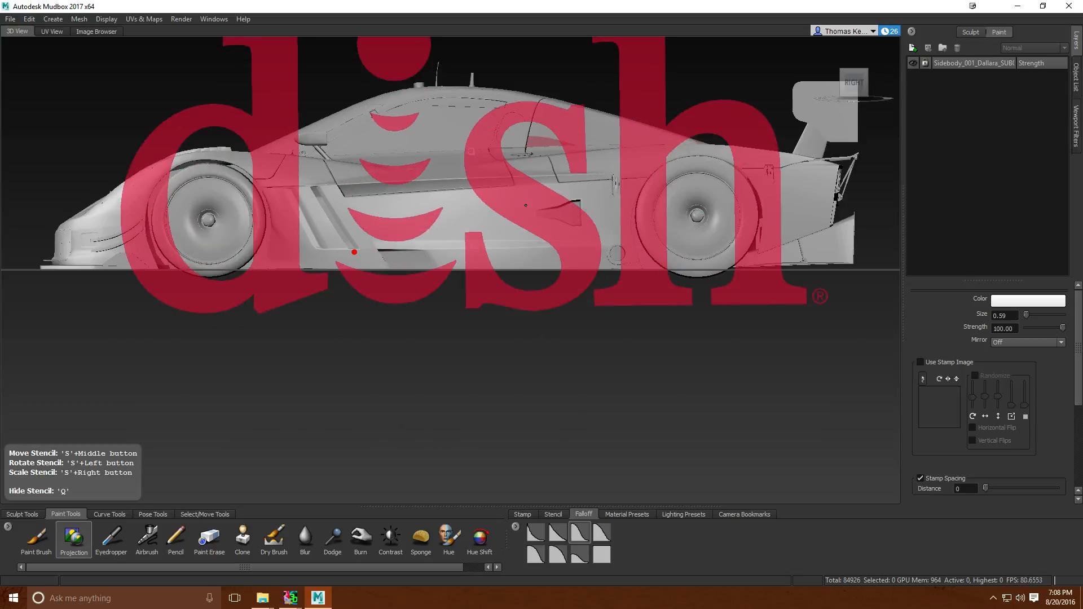
pyautogui.moveTo(526, 210)
pyautogui.mouseDown(button='right')
pyautogui.moveTo(20, 208)
pyautogui.moveTo(186, 207)
pyautogui.mouseUp(button='right')
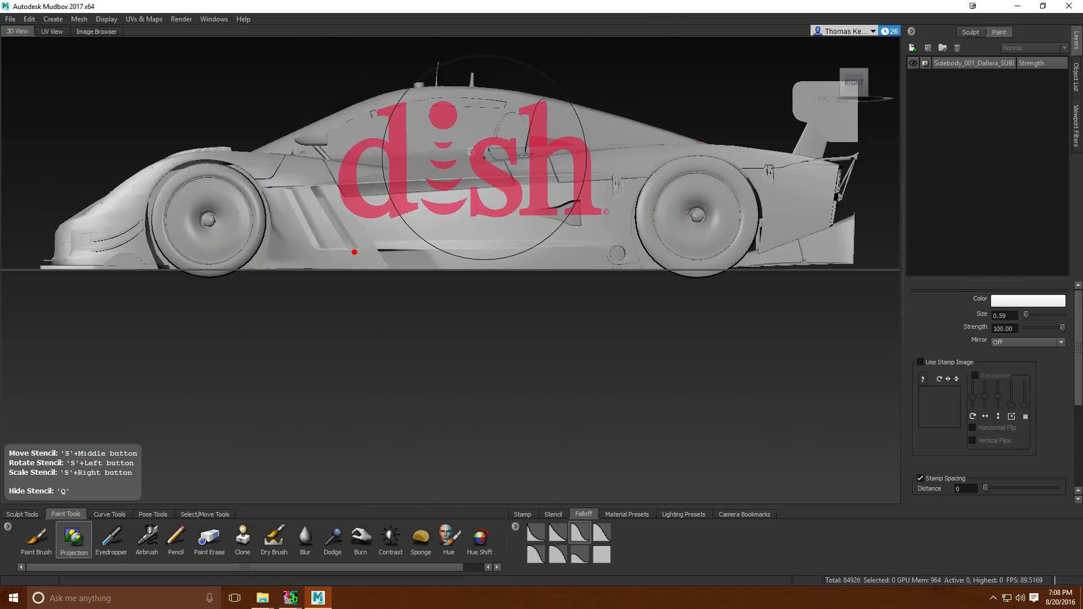
pyautogui.scroll(1, 484, 183)
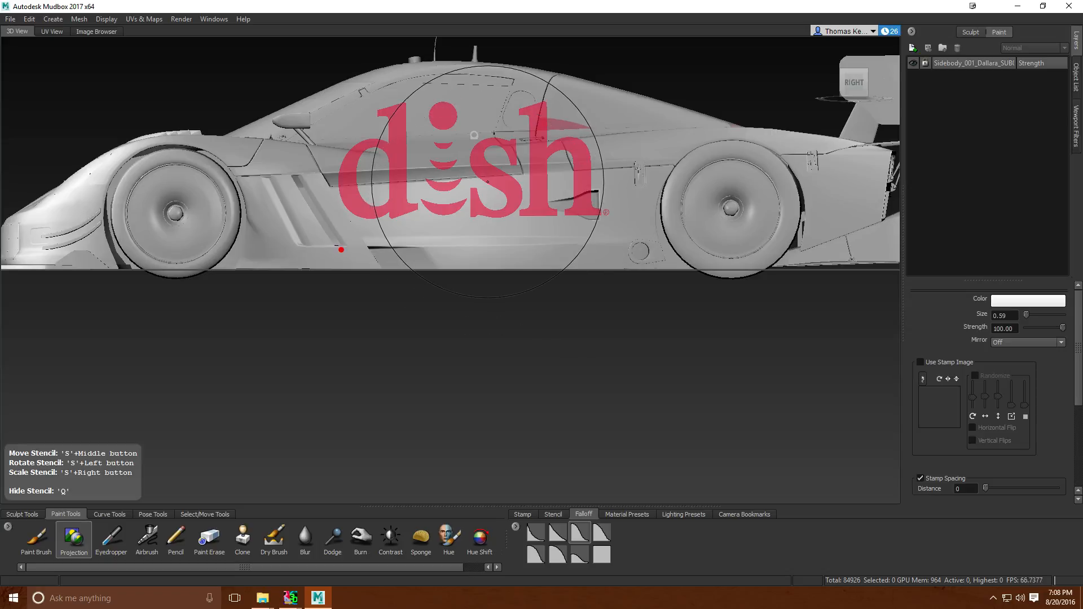
pyautogui.moveTo(487, 182); pyautogui.dragTo(488, 218, button='middle')
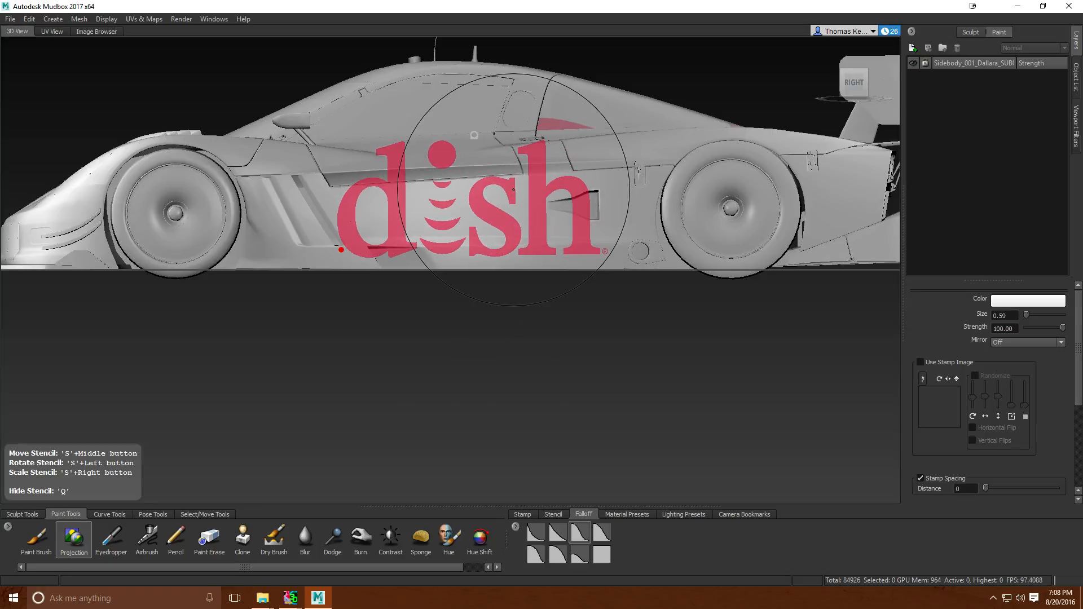
# Project the dish logo onto the door and body on new 8192 PNG [8 bit, RGBA] Diffuse paint layers.
pyautogui.click(387, 169)
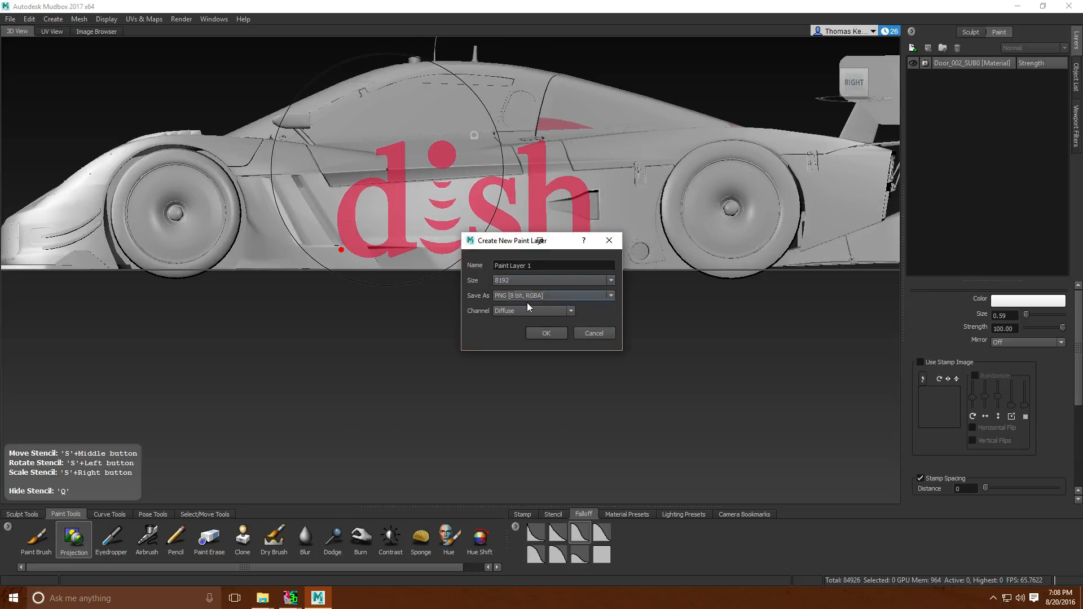
pyautogui.click(540, 331)
pyautogui.moveTo(409, 146)
pyautogui.mouseDown()
pyautogui.moveTo(231, 226)
pyautogui.moveTo(541, 240)
pyautogui.moveTo(217, 254)
pyautogui.moveTo(205, 269)
pyautogui.mouseUp()
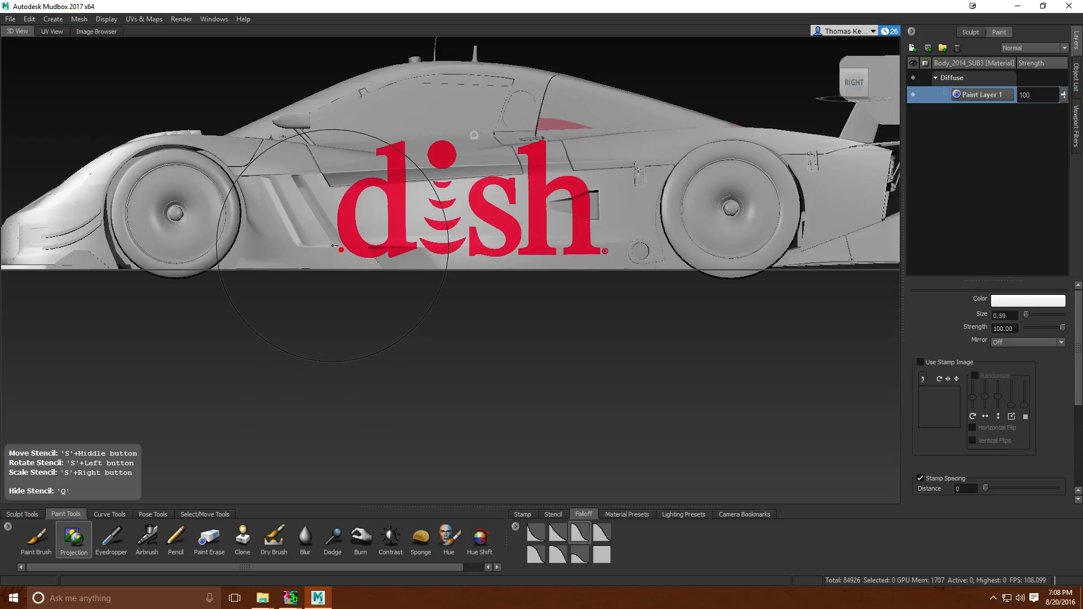
# Hide the stencil, inspect the side logo up close and from above, and delete its paint layer.
pyautogui.press('q')
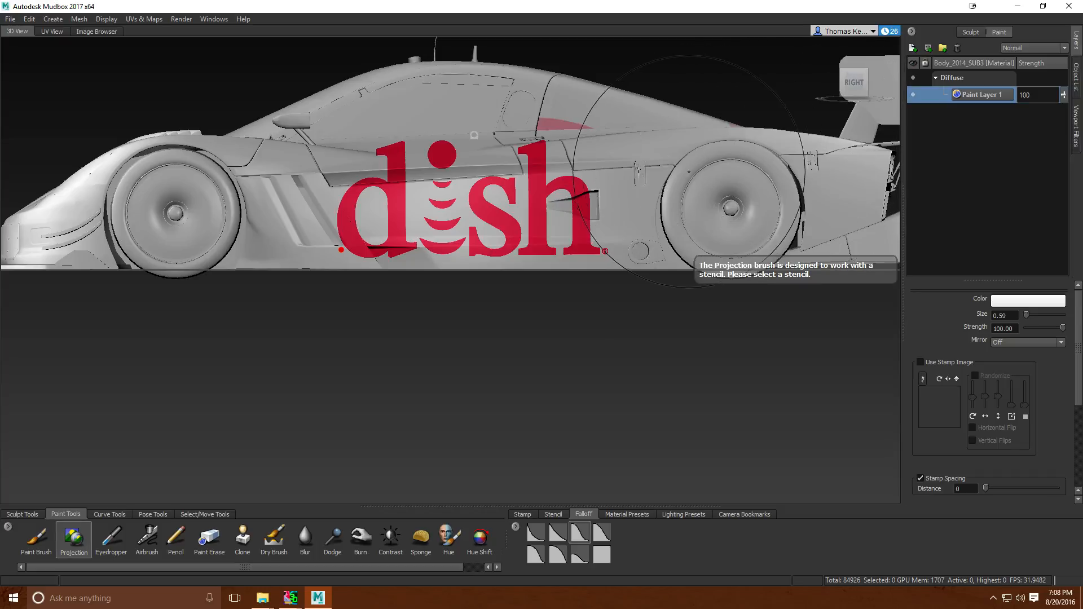
pyautogui.keyDown('alt'); pyautogui.moveTo(655, 198); pyautogui.dragTo(575, 288, button='right'); pyautogui.keyUp('alt')
pyautogui.keyDown('alt'); pyautogui.moveTo(575, 287); pyautogui.dragTo(607, 346); pyautogui.keyUp('alt')
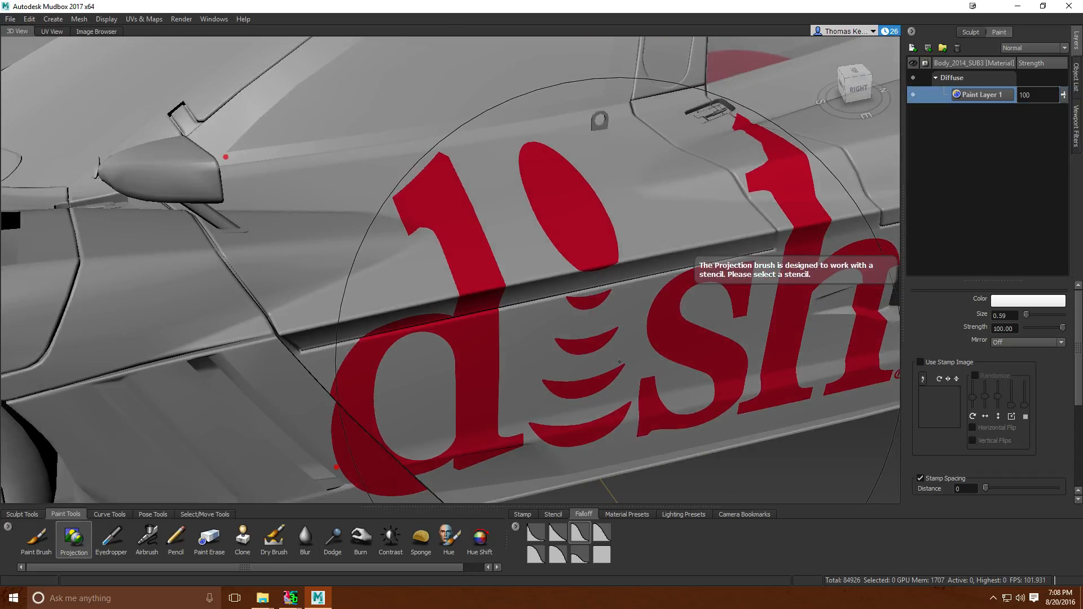
pyautogui.keyDown('alt'); pyautogui.moveTo(583, 277); pyautogui.dragTo(536, 265, button='right'); pyautogui.keyUp('alt')
pyautogui.keyDown('alt'); pyautogui.moveTo(536, 265); pyautogui.dragTo(566, 405); pyautogui.keyUp('alt')
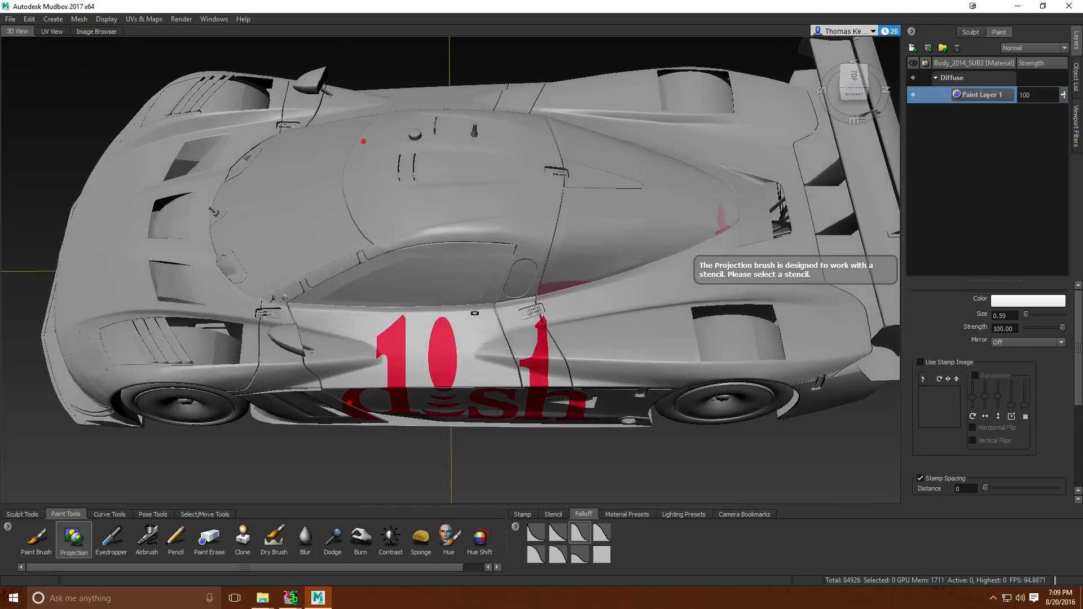
pyautogui.click(957, 49)
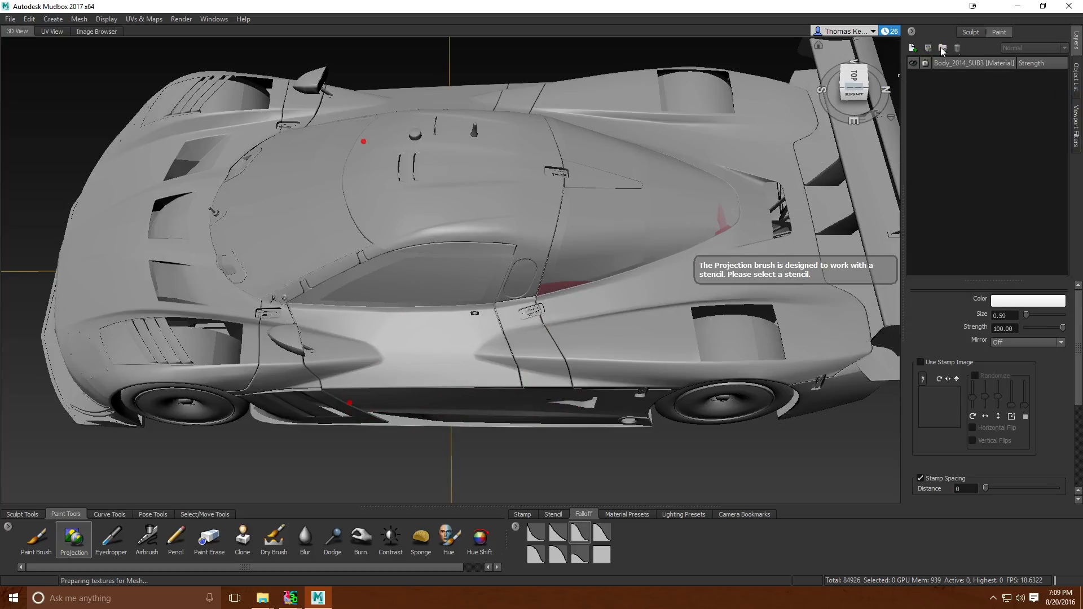
# Place the stencil over the door in the elevated side view and project the dish logo on new 8192 PNG Diffuse paint layers.
pyautogui.press('q')
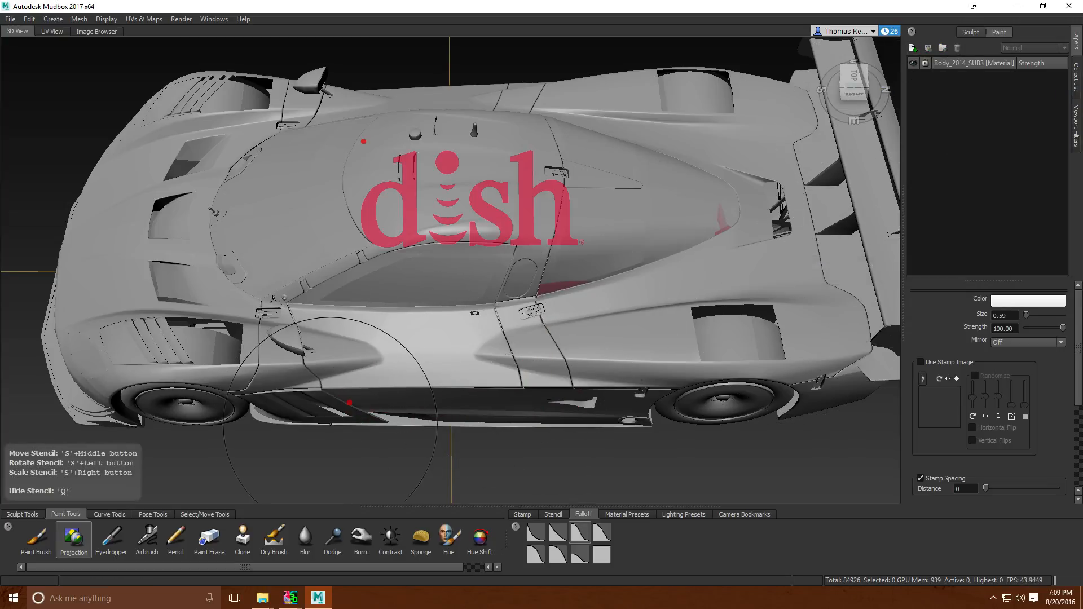
pyautogui.moveTo(497, 206); pyautogui.dragTo(501, 381, button='middle')
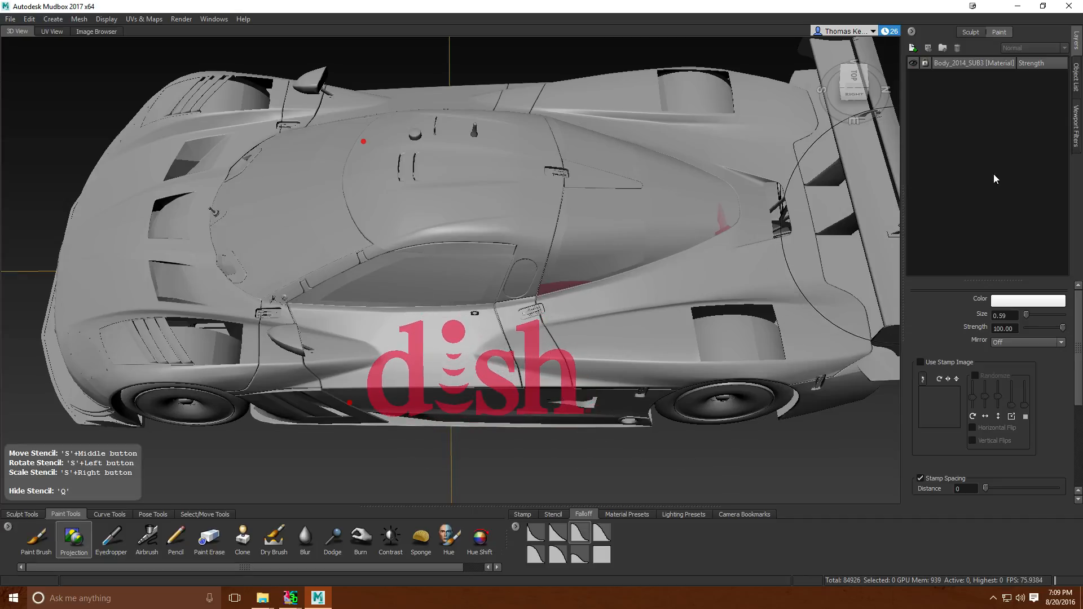
pyautogui.click(418, 383)
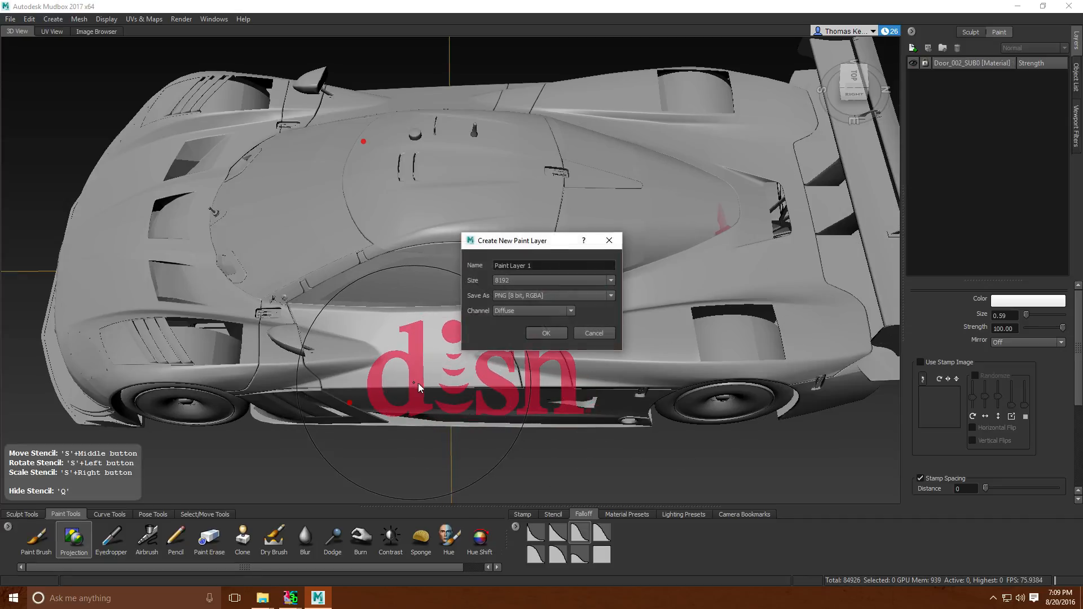
pyautogui.click(532, 338)
pyautogui.press('q')
pyautogui.moveTo(406, 356)
pyautogui.mouseDown()
pyautogui.moveTo(525, 364)
pyautogui.moveTo(588, 412)
pyautogui.mouseUp()
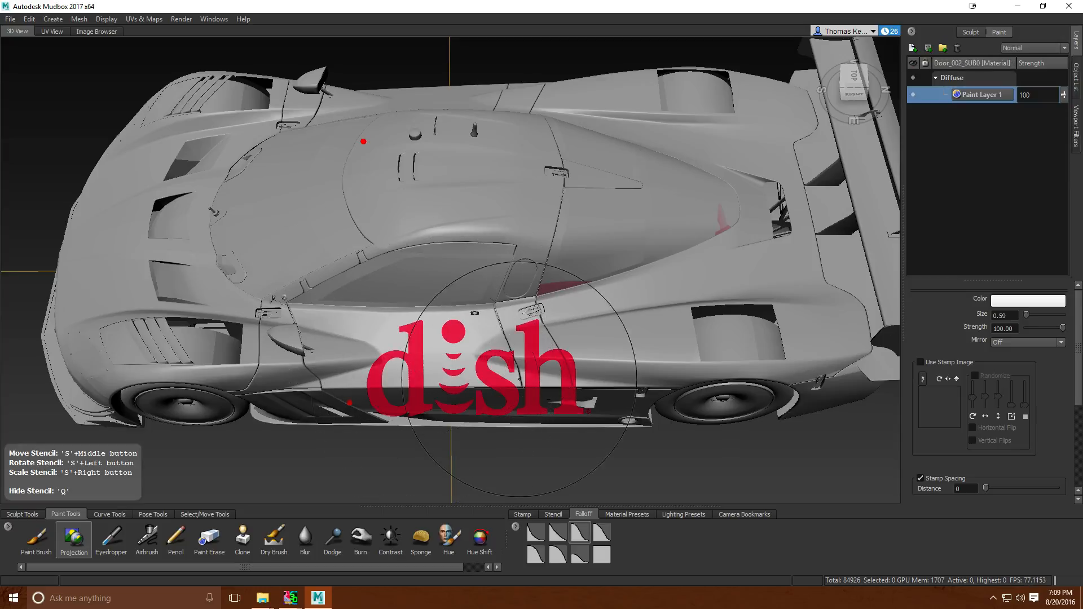
# Hide the stencil and compare how the door logo looks from the side and from above.
pyautogui.press('q')
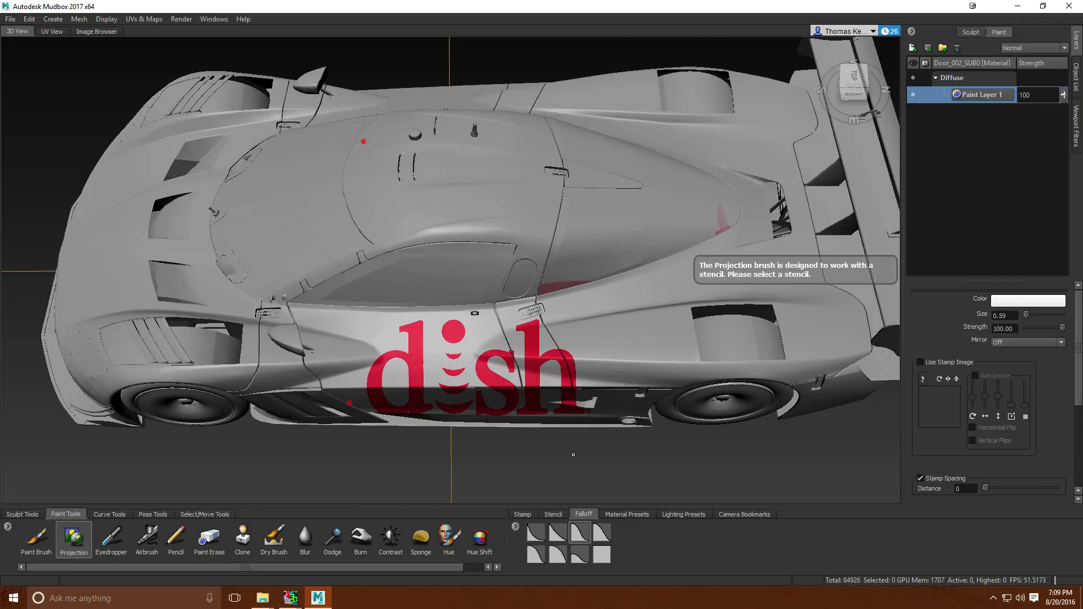
pyautogui.moveTo(581, 459)
pyautogui.keyDown('alt'); pyautogui.mouseDown()
pyautogui.moveTo(577, 391)
pyautogui.moveTo(576, 463)
pyautogui.moveTo(757, 412)
pyautogui.moveTo(368, 416)
pyautogui.moveTo(629, 447)
pyautogui.moveTo(598, 465)
pyautogui.moveTo(514, 404)
pyautogui.moveTo(559, 400)
pyautogui.moveTo(565, 385)
pyautogui.mouseUp(); pyautogui.keyUp('alt')
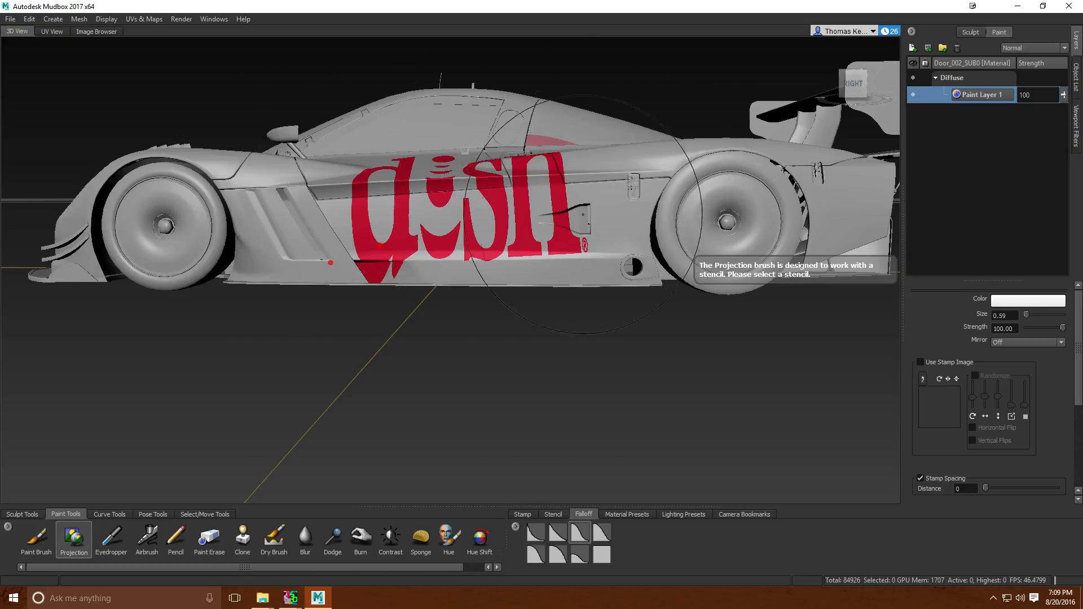
pyautogui.keyDown('alt'); pyautogui.moveTo(590, 221); pyautogui.dragTo(578, 292); pyautogui.keyUp('alt')
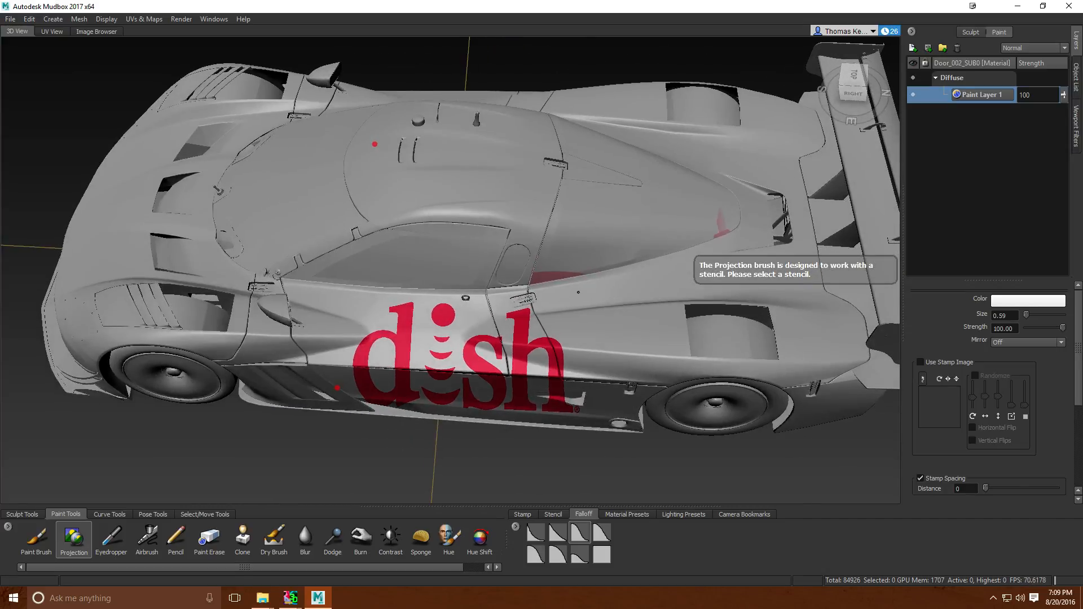
# View the car from the front, move the dish stencil onto the hood and scale it down to fit.
pyautogui.click(848, 87)
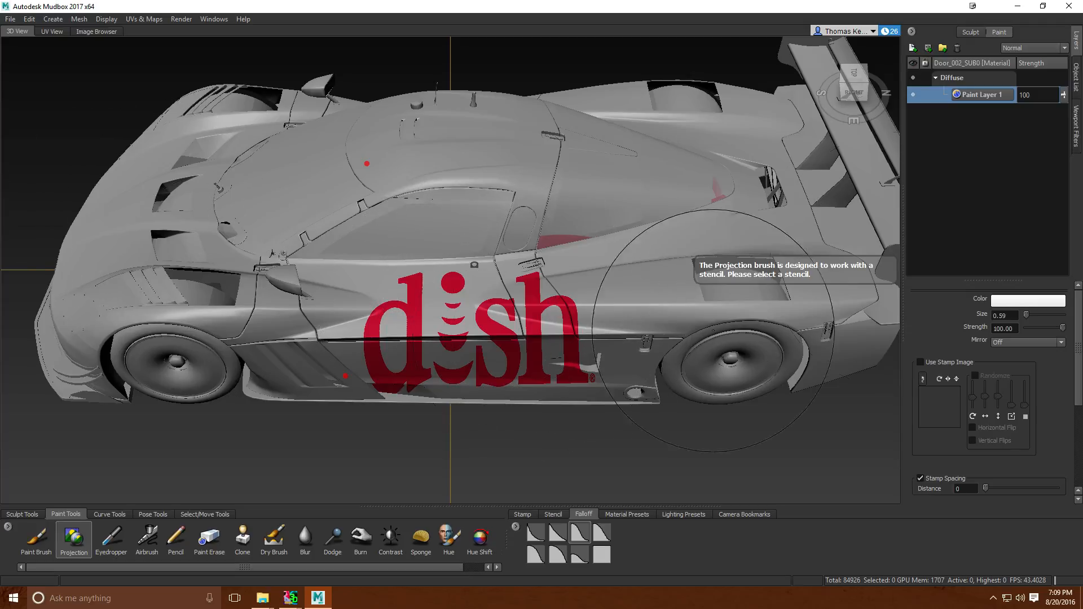
pyautogui.click(842, 84)
pyautogui.click(849, 88)
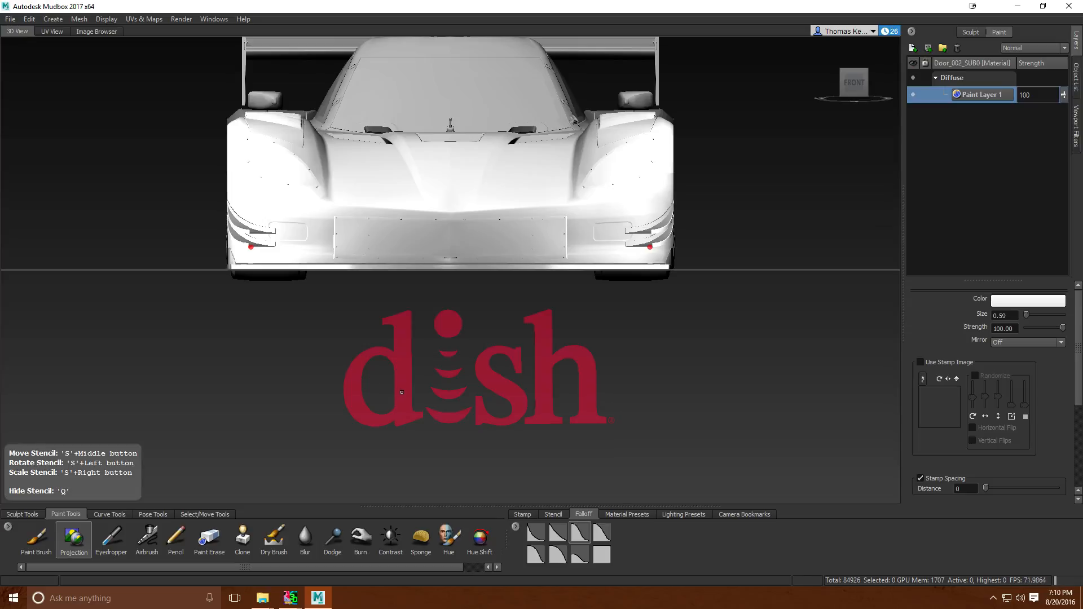
pyautogui.moveTo(402, 392); pyautogui.dragTo(371, 199, button='middle')
pyautogui.moveTo(370, 199); pyautogui.dragTo(359, 204, button='right')
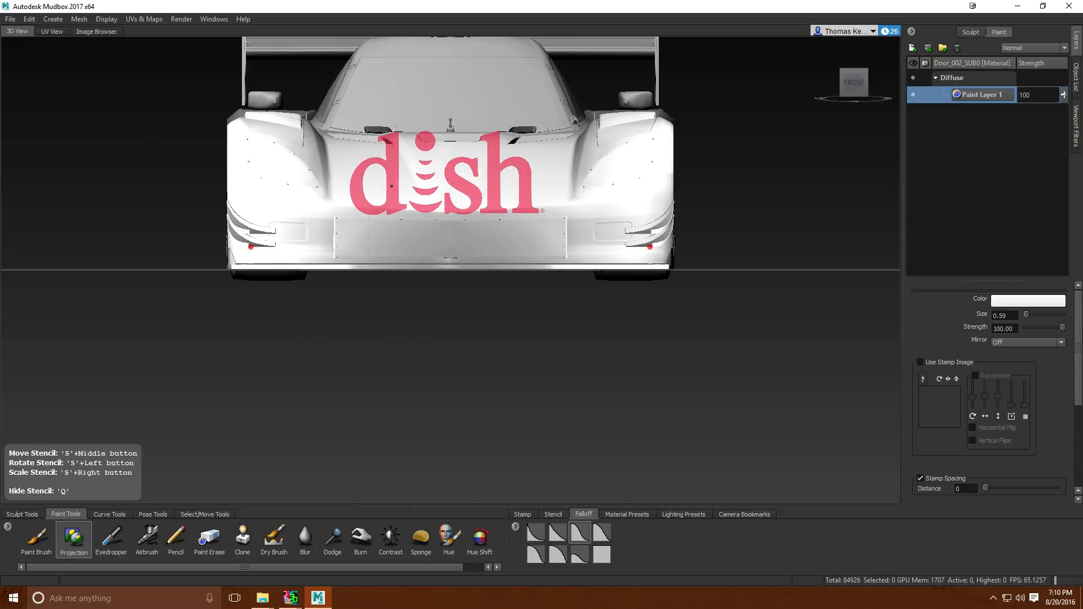
# Project the dish logo onto the hood and front plate, creating an 8192 PNG Diffuse paint layer for the plate.
pyautogui.moveTo(391, 186); pyautogui.dragTo(377, 169)
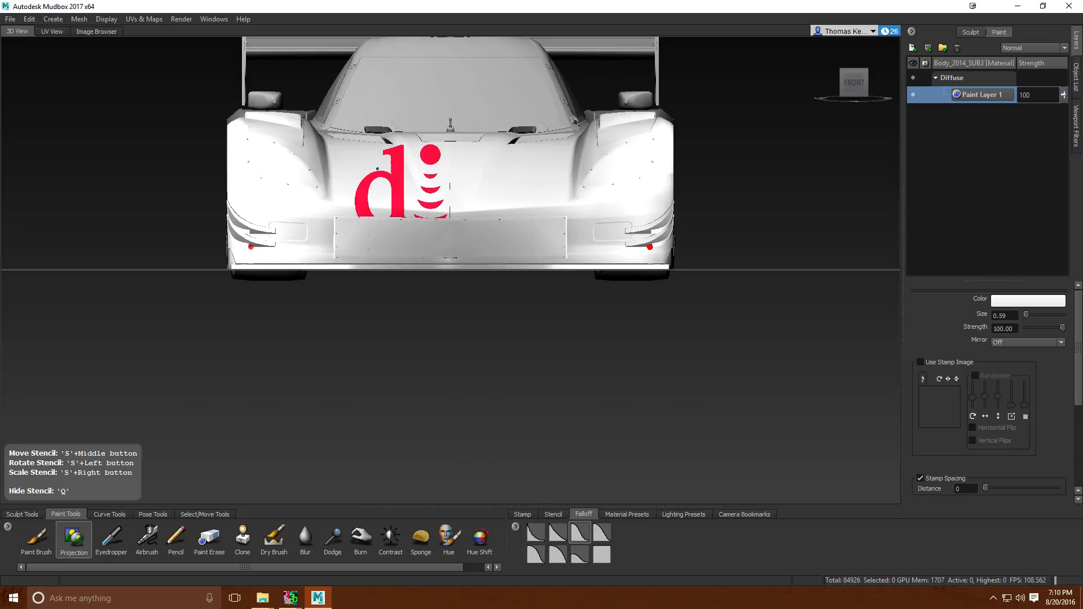
pyautogui.moveTo(454, 175); pyautogui.dragTo(534, 192)
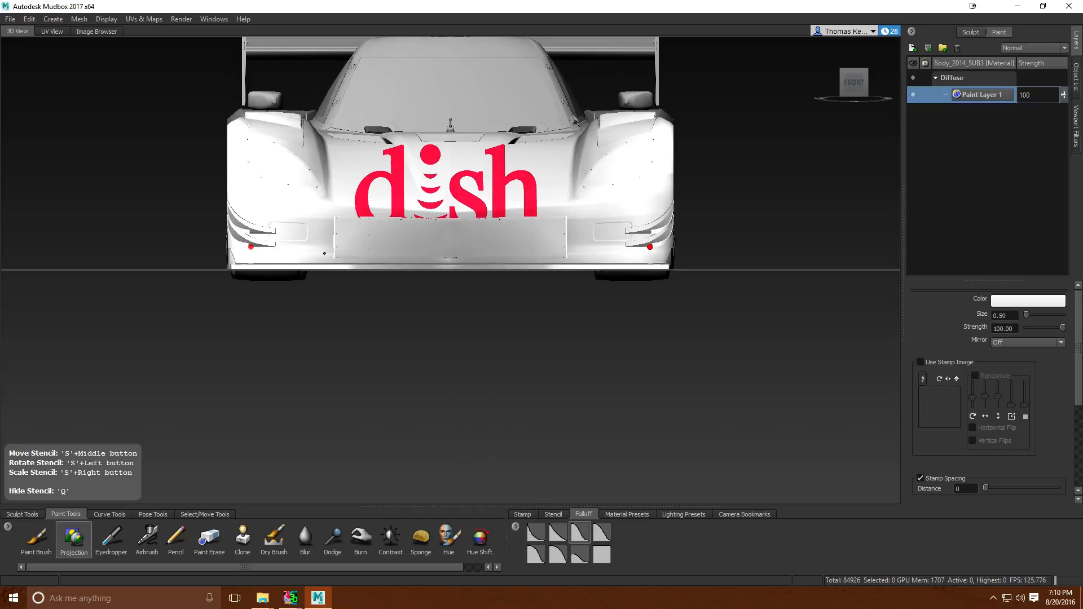
pyautogui.click(357, 224)
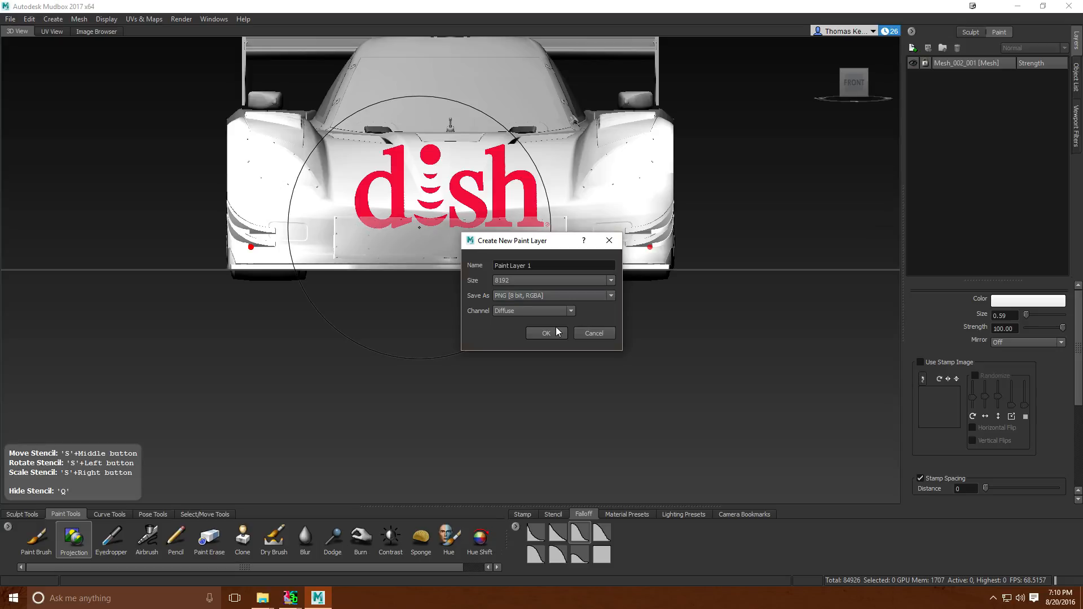
pyautogui.click(546, 333)
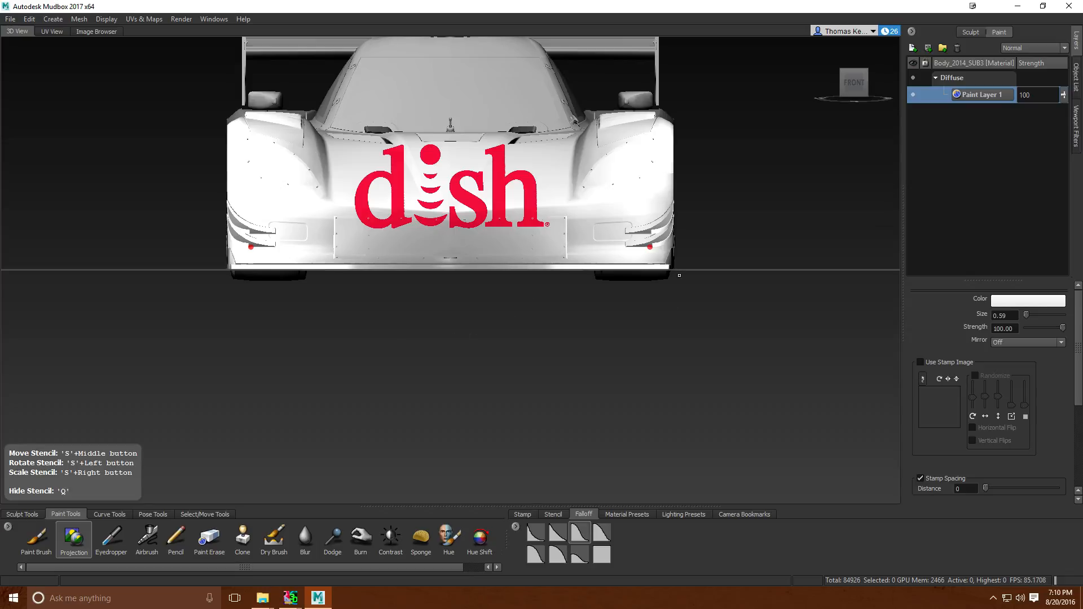
# Check the hood logo from above and delete the car body's paint layer.
pyautogui.keyDown('alt'); pyautogui.moveTo(678, 273); pyautogui.dragTo(674, 305); pyautogui.keyUp('alt')
pyautogui.press('a')
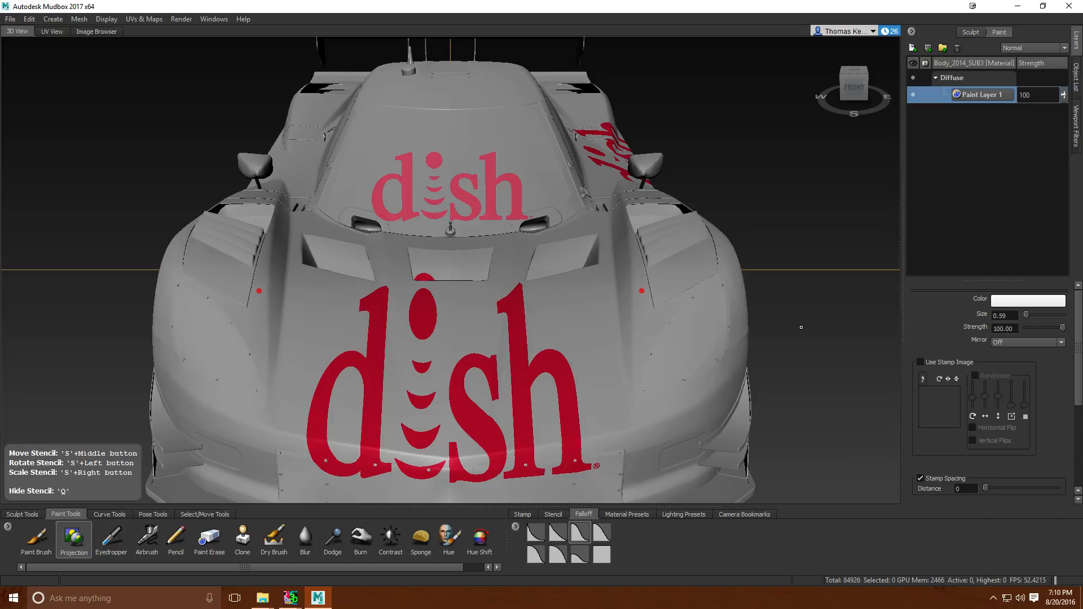
pyautogui.scroll(-5, 801, 327)
pyautogui.moveTo(801, 327)
pyautogui.keyDown('alt'); pyautogui.mouseDown()
pyautogui.moveTo(507, 338)
pyautogui.moveTo(615, 341)
pyautogui.moveTo(519, 344)
pyautogui.moveTo(557, 346)
pyautogui.moveTo(559, 390)
pyautogui.mouseUp(); pyautogui.keyUp('alt')
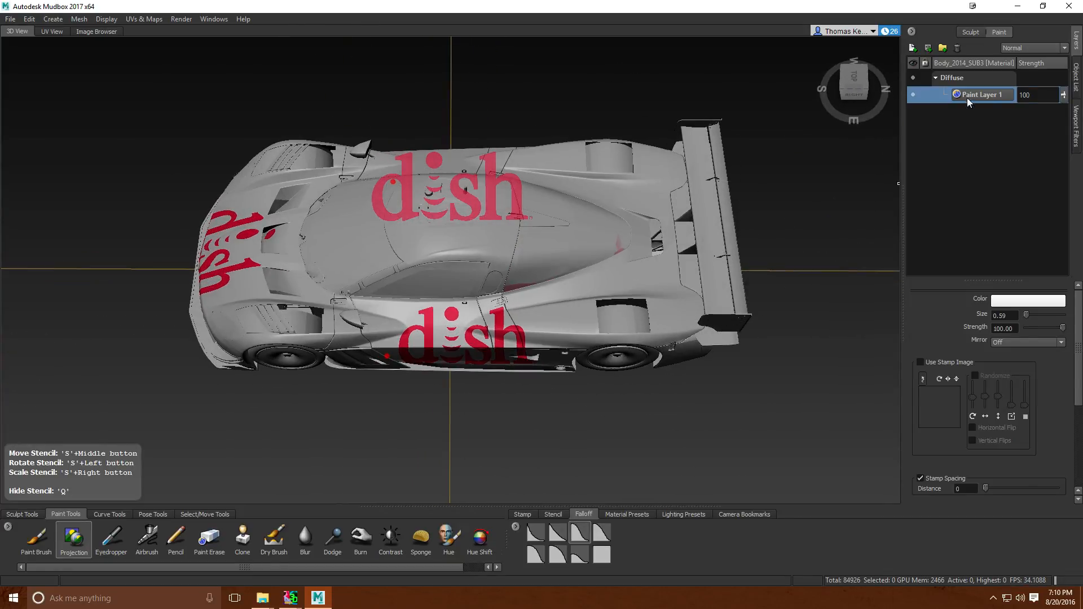
pyautogui.click(956, 48)
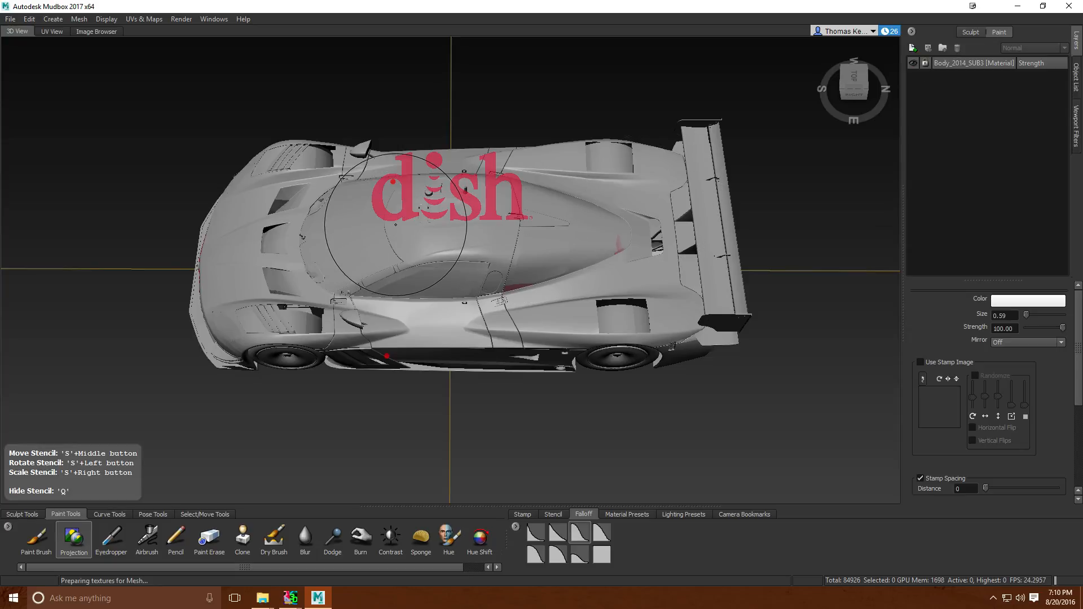
# Move the dish stencil onto the side panel behind the door in an elevated right side view.
pyautogui.click(851, 88)
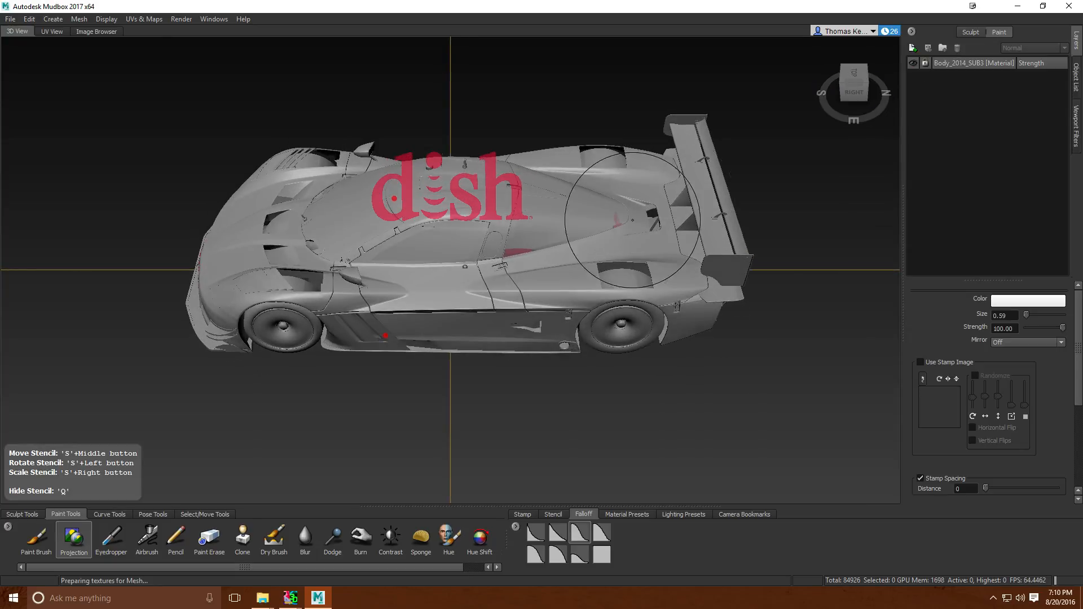
pyautogui.moveTo(521, 234)
pyautogui.keyDown('alt'); pyautogui.mouseDown(button='right')
pyautogui.moveTo(611, 197)
pyautogui.moveTo(529, 233)
pyautogui.moveTo(596, 214)
pyautogui.moveTo(532, 231)
pyautogui.mouseUp(button='right'); pyautogui.keyUp('alt')
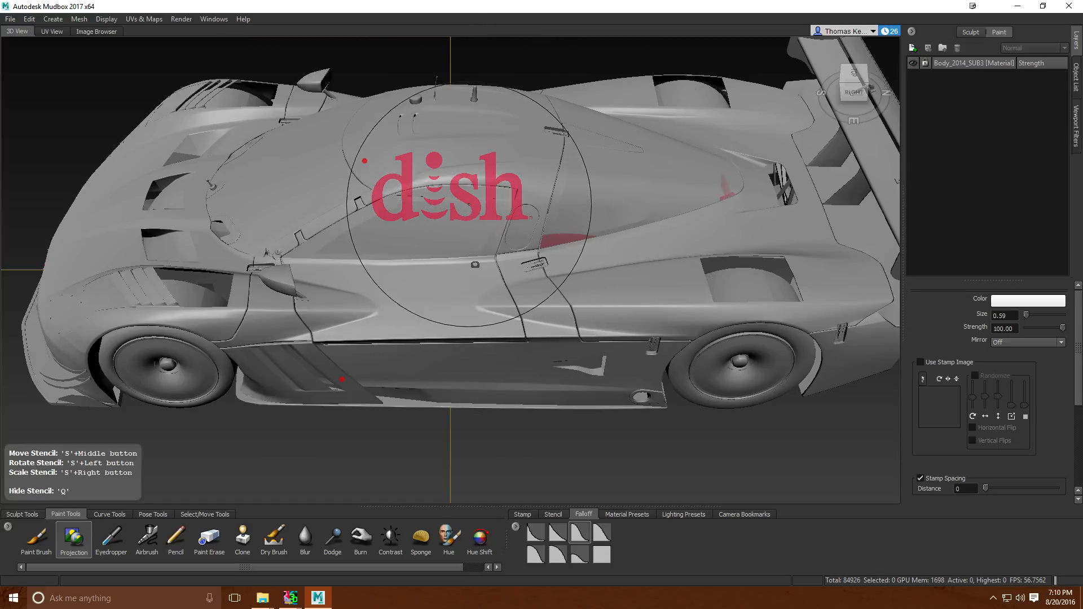
pyautogui.moveTo(468, 204); pyautogui.dragTo(546, 307, button='middle')
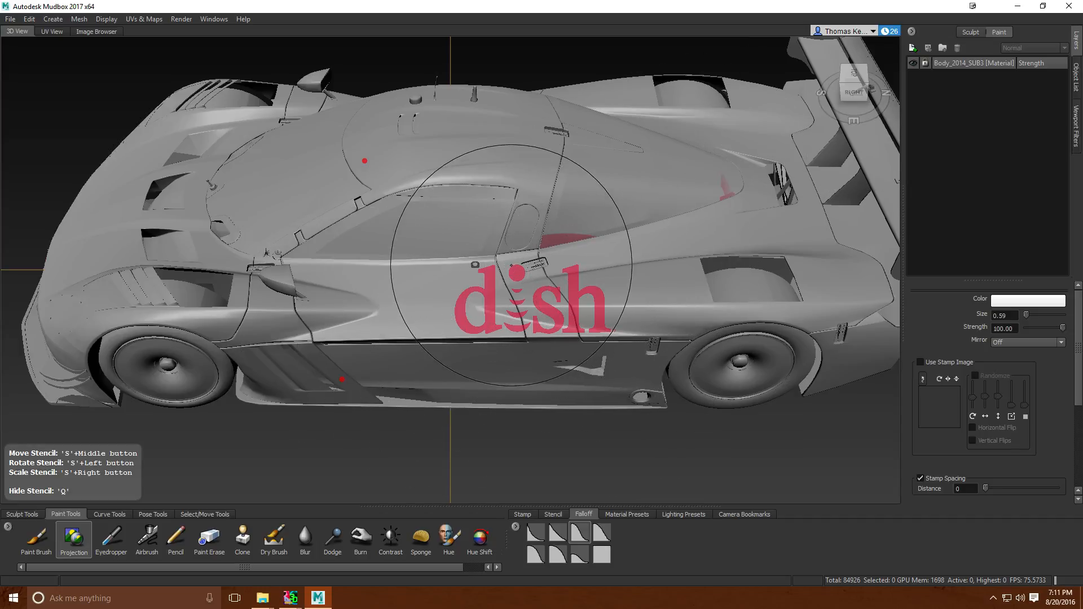
# Try to paint the dish logo through the stencil with the Paint Brush, using a new 8192 PNG Diffuse layer on the side panel.
pyautogui.click(31, 543)
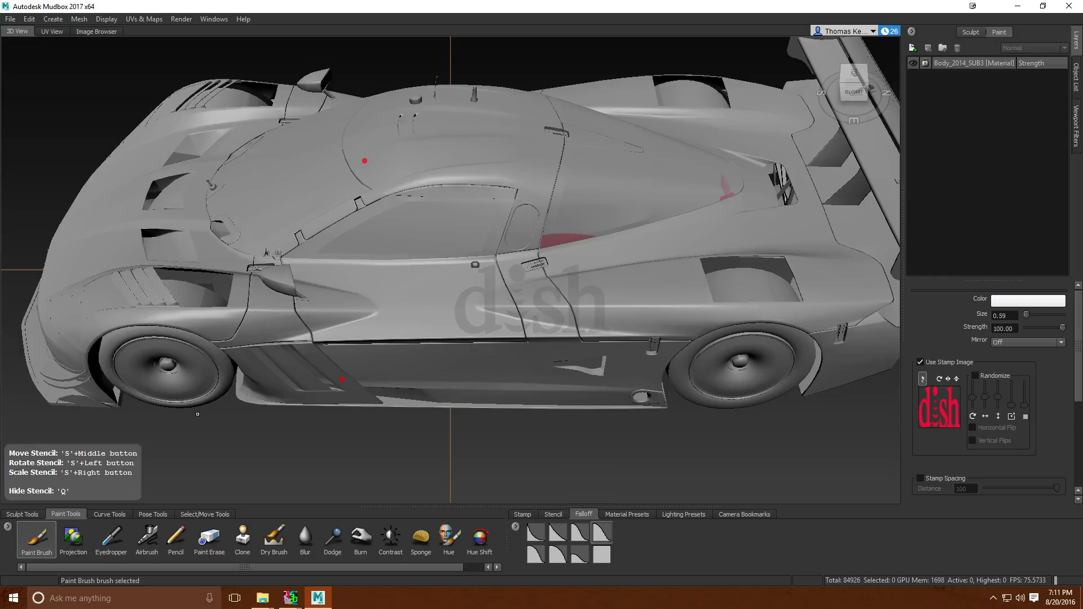
pyautogui.click(541, 300)
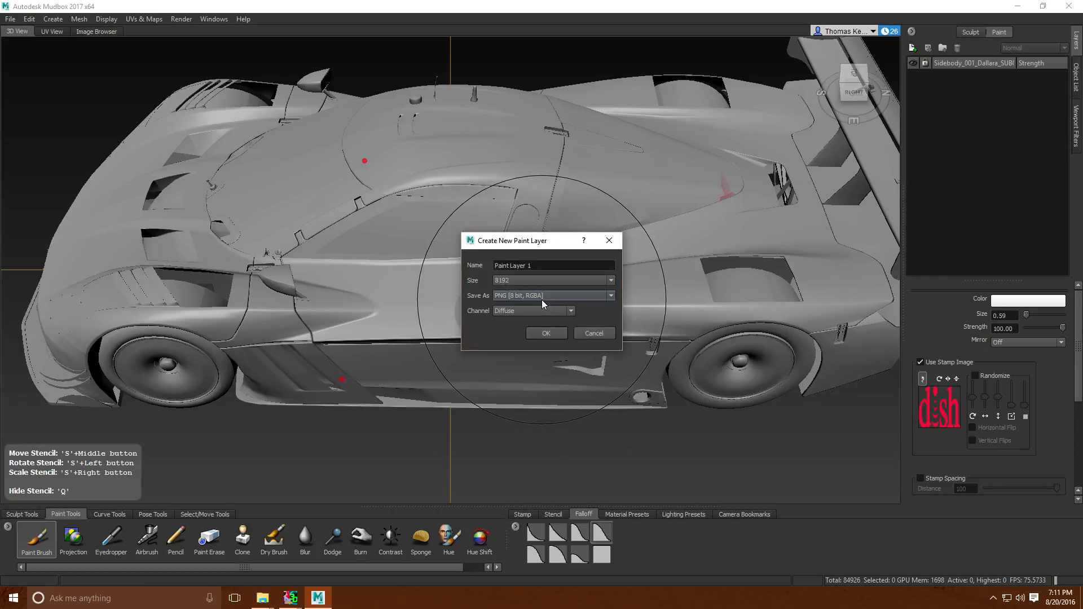
pyautogui.click(540, 331)
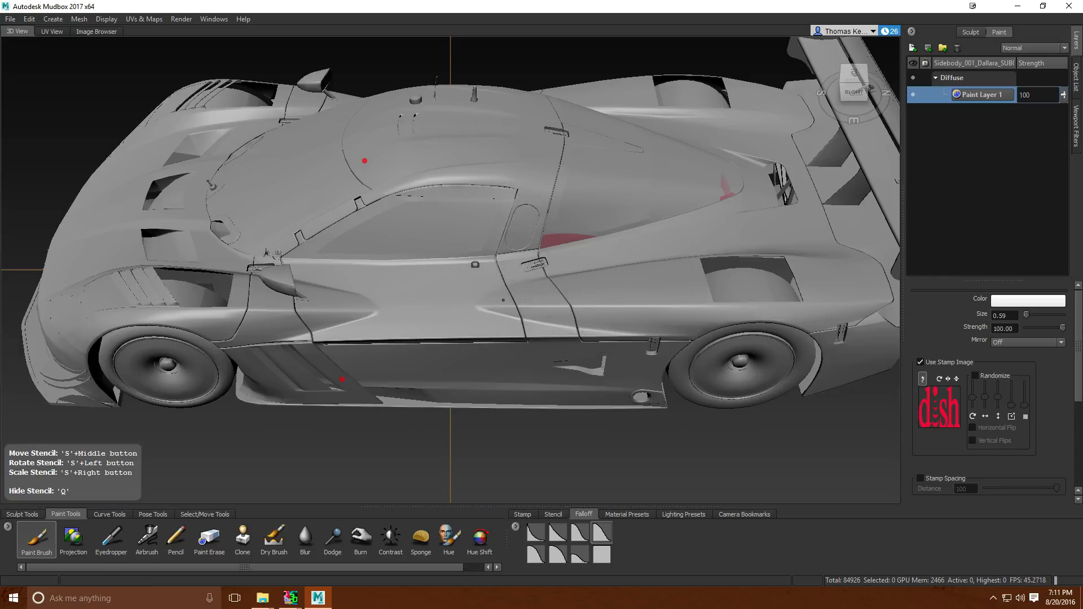
pyautogui.click(504, 300)
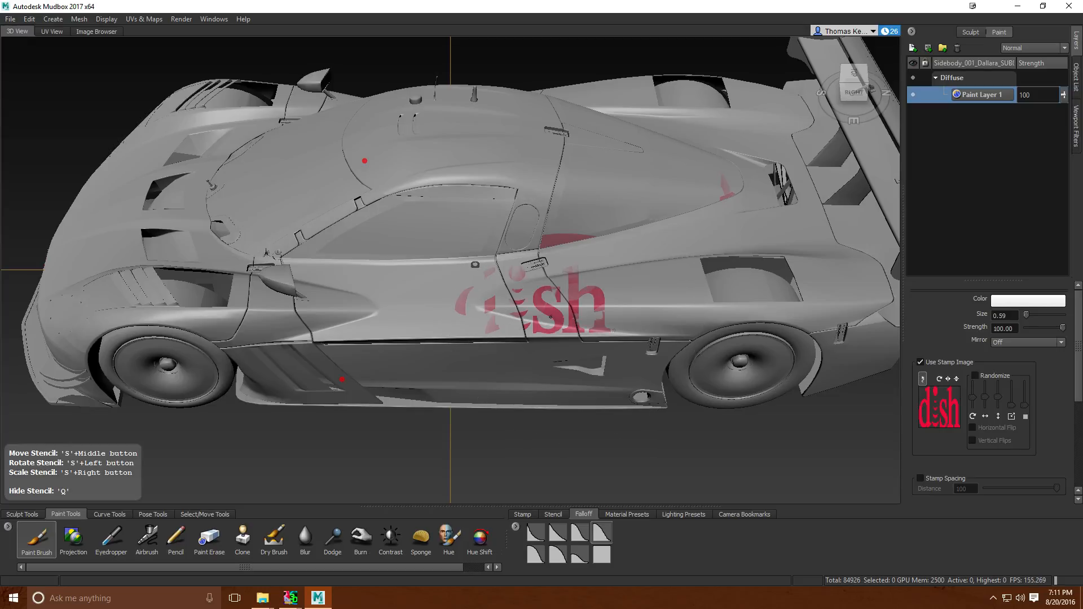
pyautogui.moveTo(366, 290); pyautogui.dragTo(292, 360)
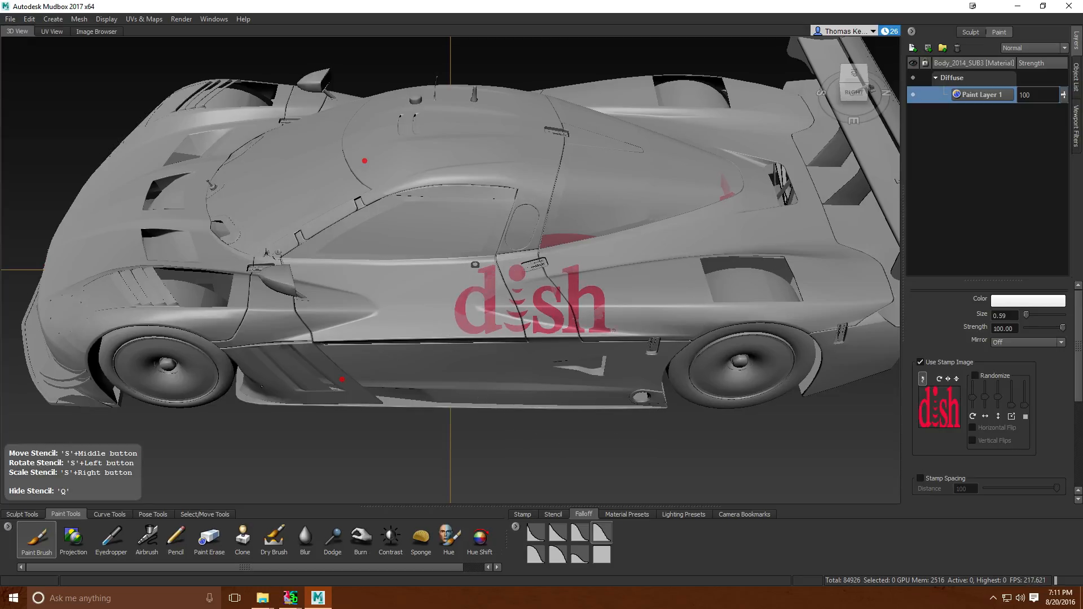
pyautogui.moveTo(198, 326); pyautogui.dragTo(299, 341, button='right')
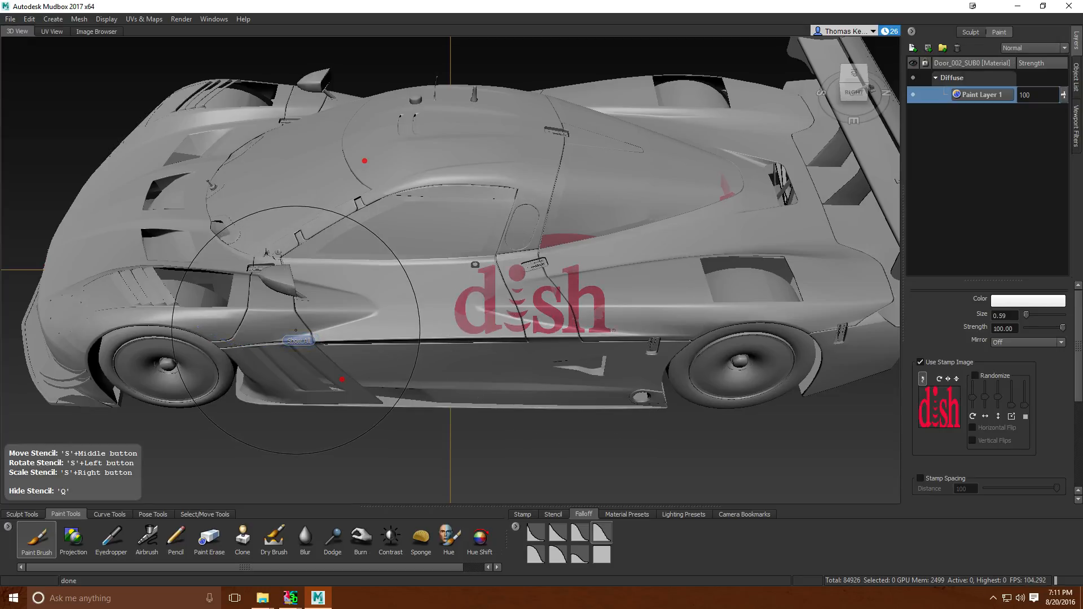
# Set the Paint Brush color to black and delete the side panel's paint layer.
pyautogui.click(1032, 300)
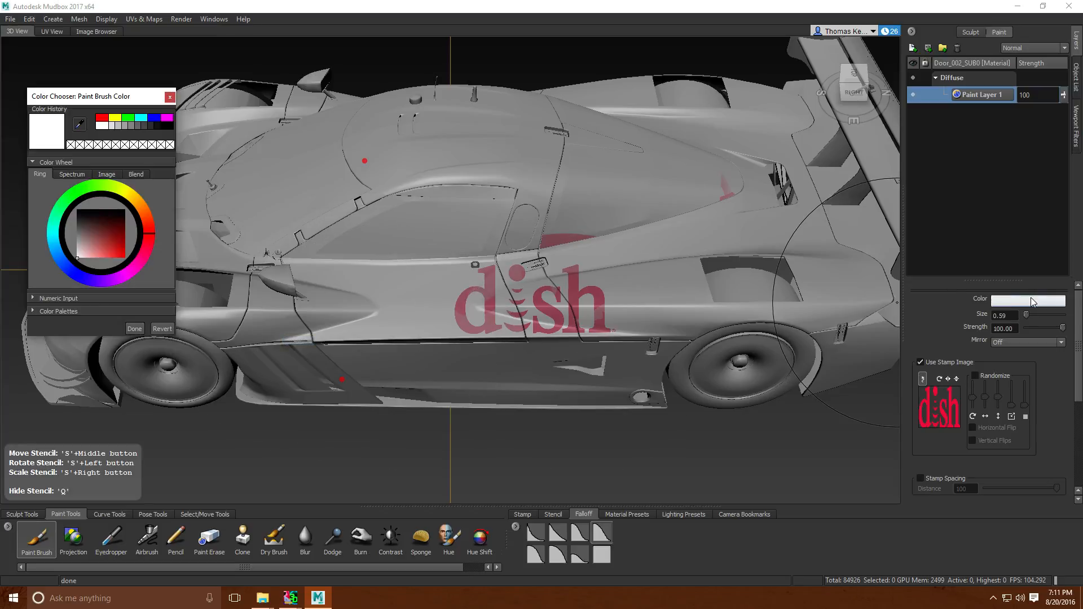
pyautogui.moveTo(96, 222); pyautogui.dragTo(49, 205)
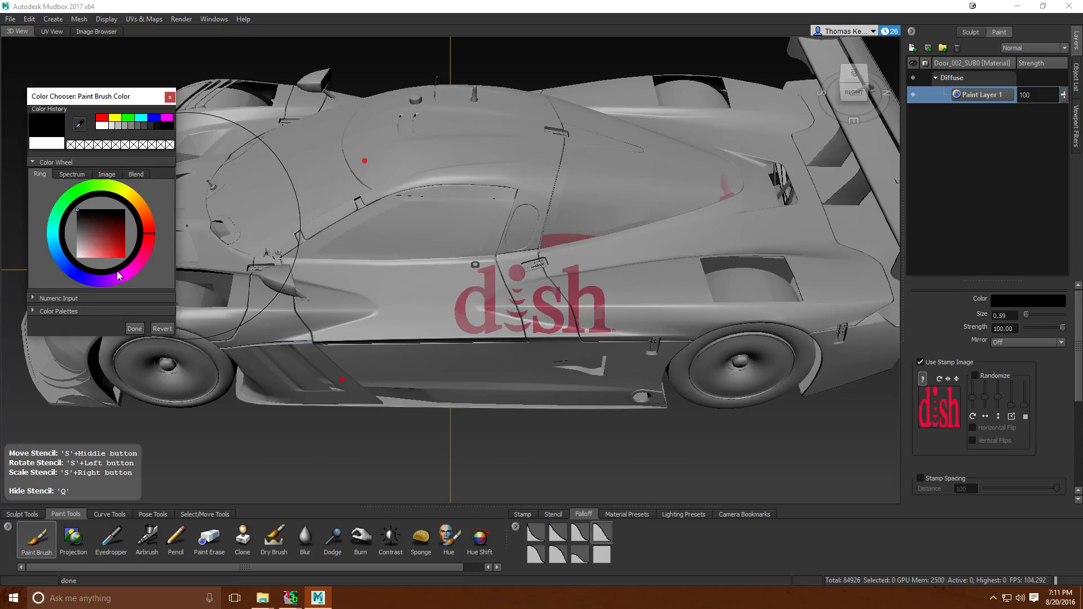
pyautogui.click(133, 329)
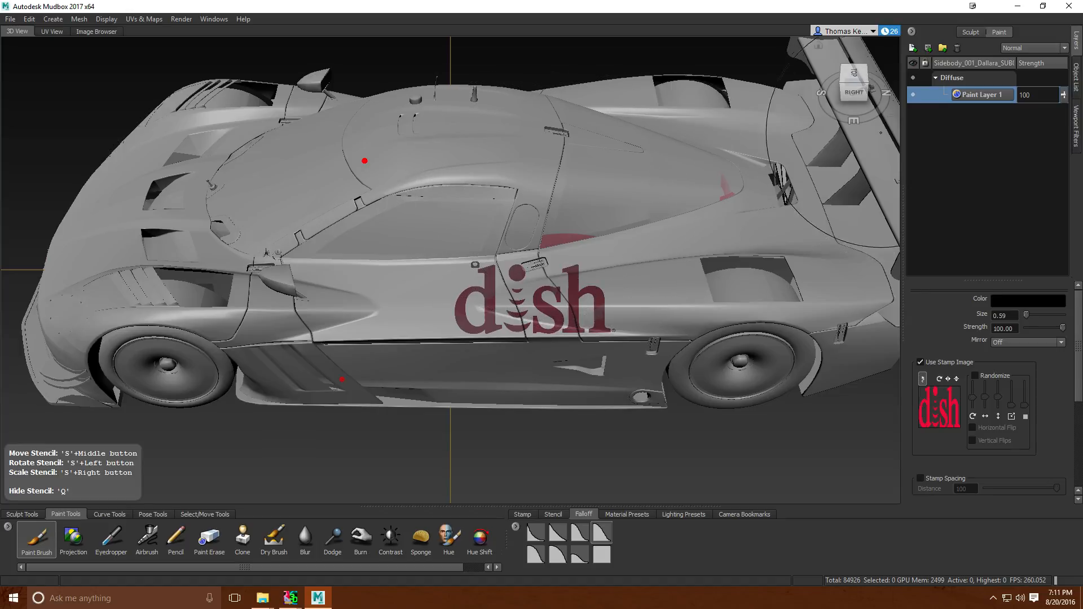
pyautogui.click(958, 48)
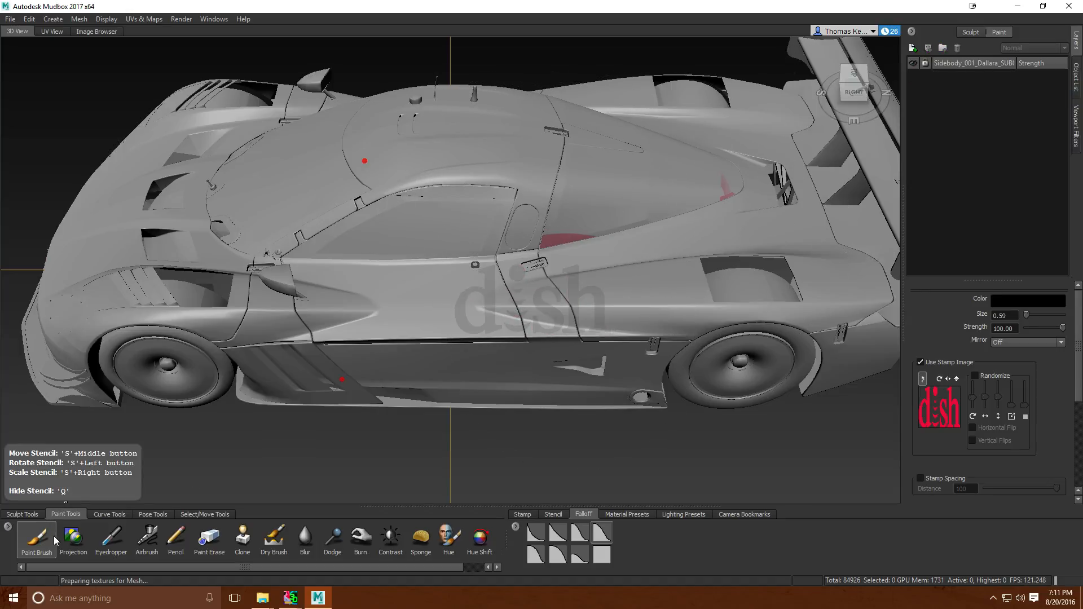
# Project the dish logo onto the door and side panel with the Projection brush, using a new 8192 PNG Diffuse paint layer.
pyautogui.click(72, 537)
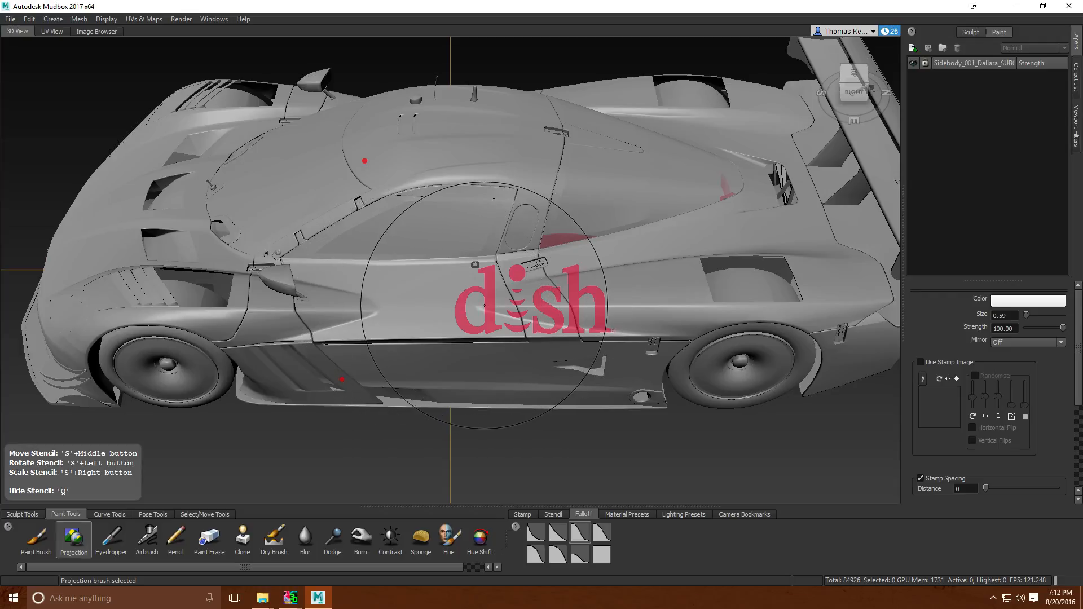
pyautogui.click(492, 301)
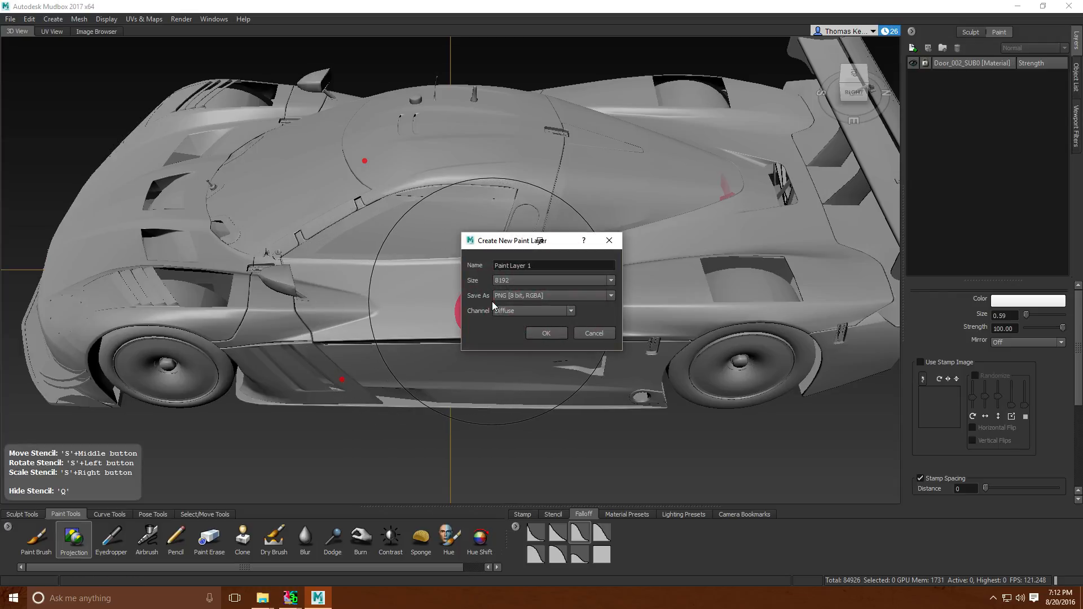
pyautogui.click(541, 281)
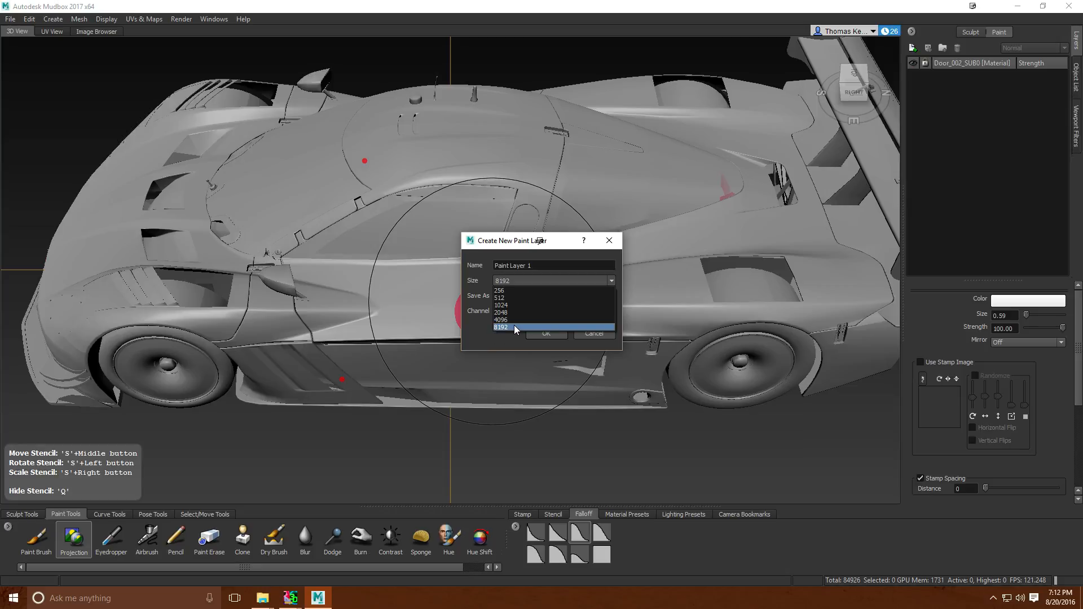
pyautogui.click(513, 326)
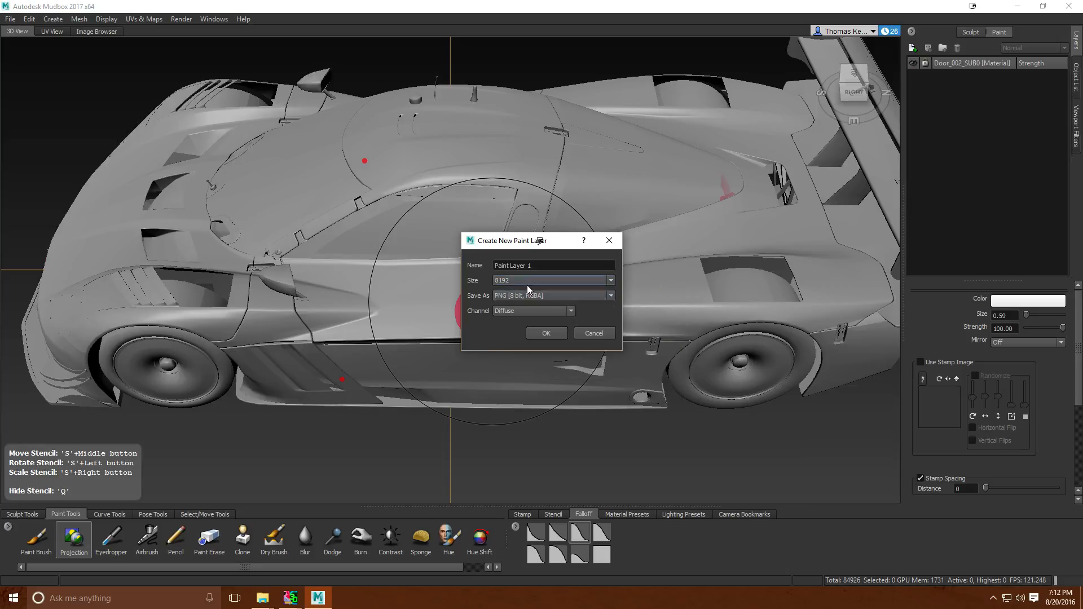
pyautogui.click(502, 313)
pyautogui.click(502, 327)
pyautogui.click(537, 332)
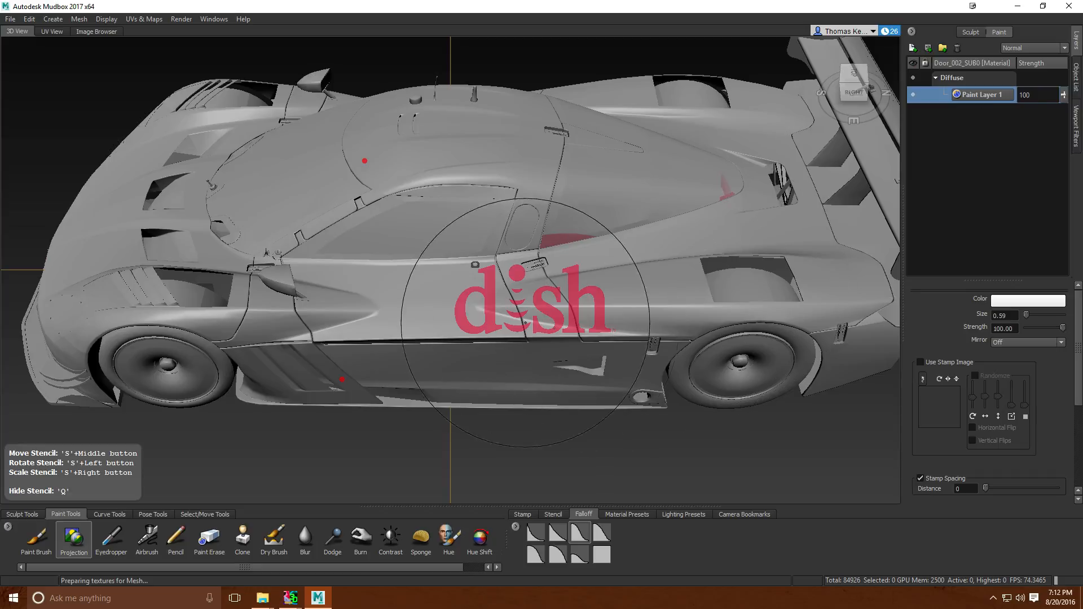
pyautogui.moveTo(491, 310); pyautogui.dragTo(493, 310)
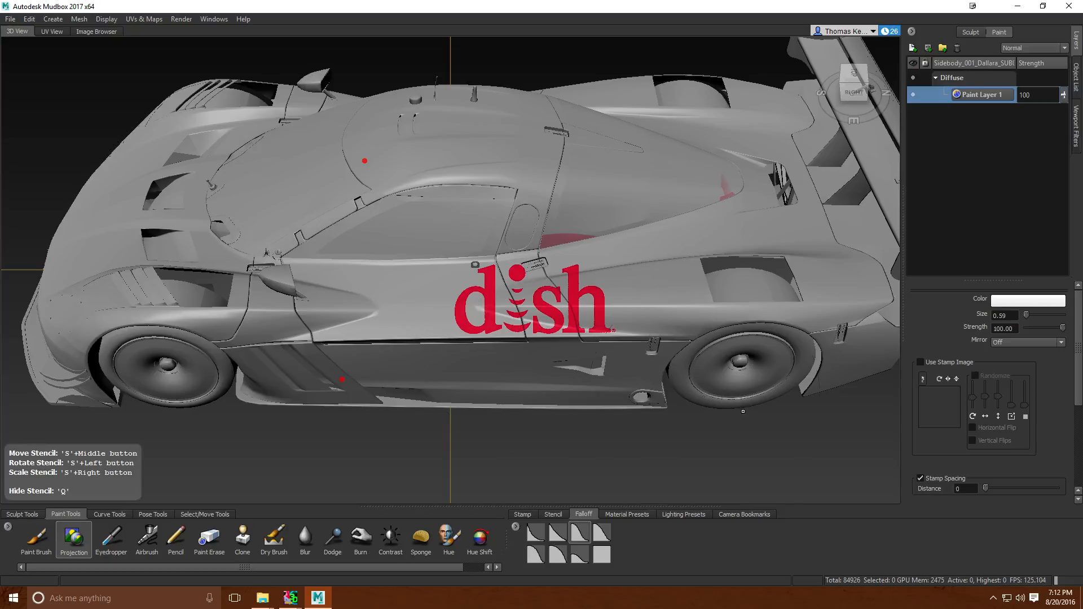
# Toggle the stencil's visibility to check the projected side logo, and cancel stencil editing.
pyautogui.press('q')
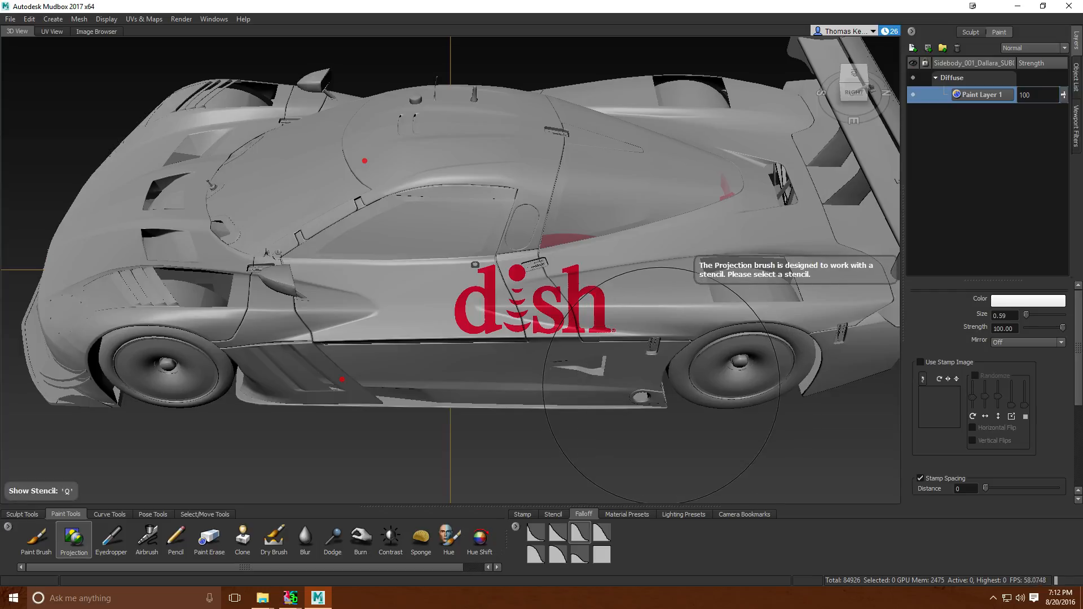
pyautogui.press('q')
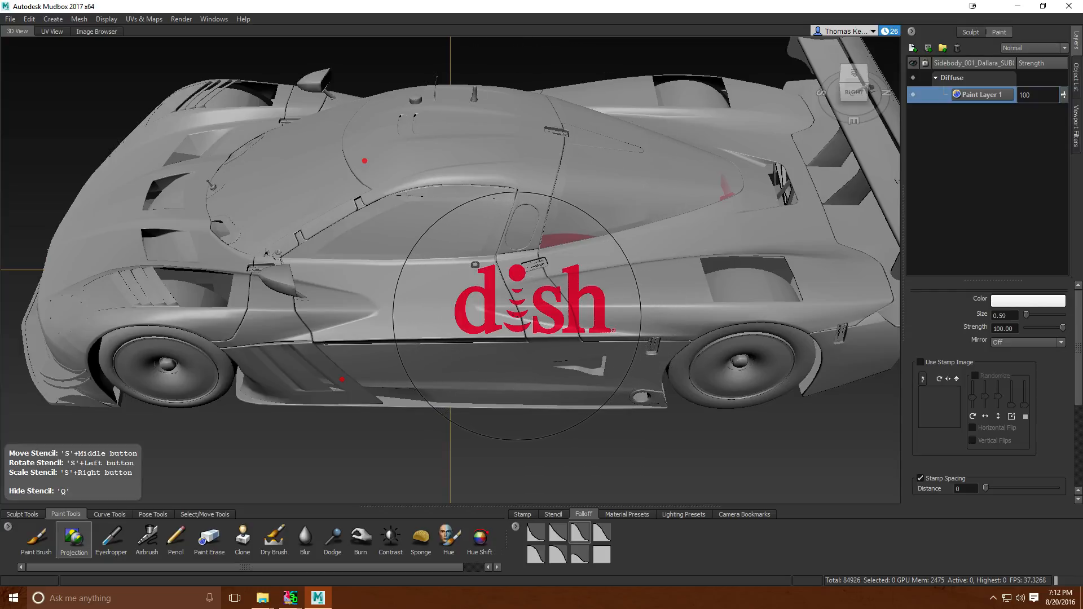
pyautogui.press('q')
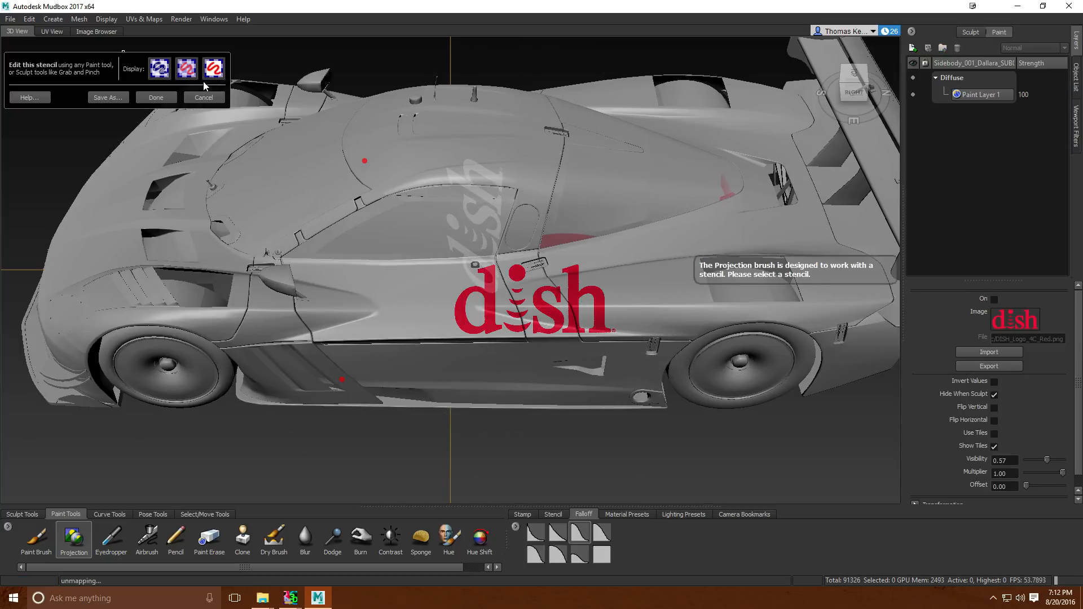
pyautogui.click(198, 94)
# Set the stencil's X translation to -0.188 in the elevated left side view and project the dish logo onto that side.
pyautogui.scroll(-1, 998, 377)
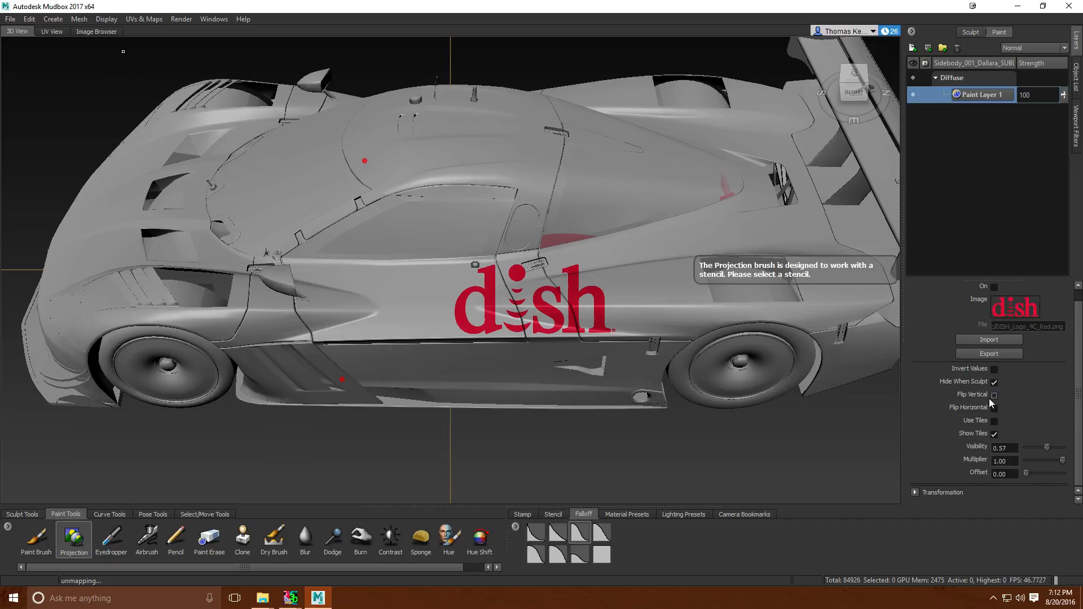
pyautogui.click(915, 493)
pyautogui.scroll(-1, 922, 480)
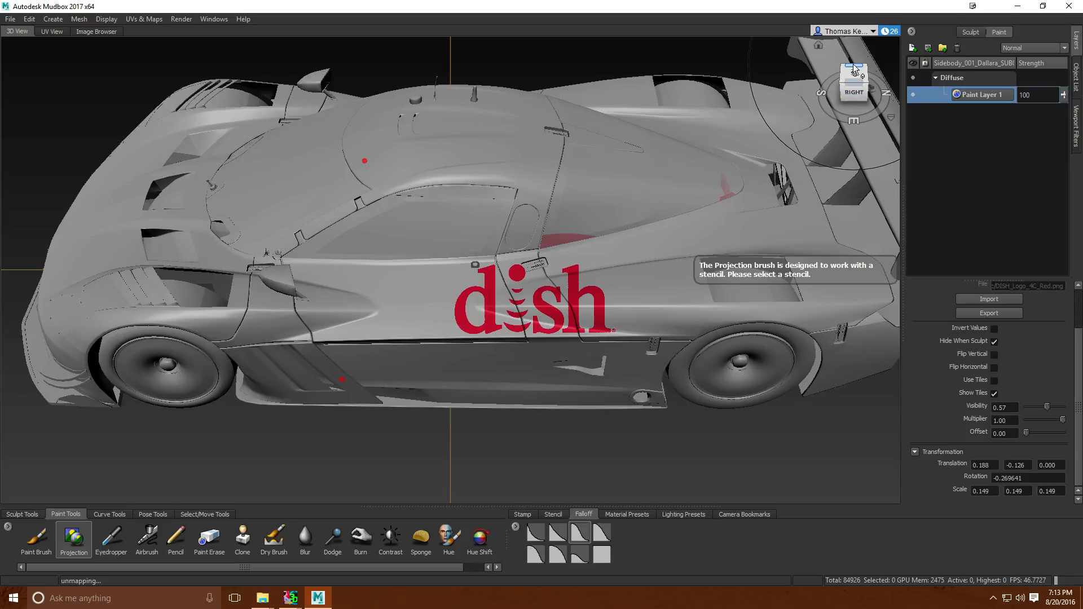
pyautogui.click(855, 69)
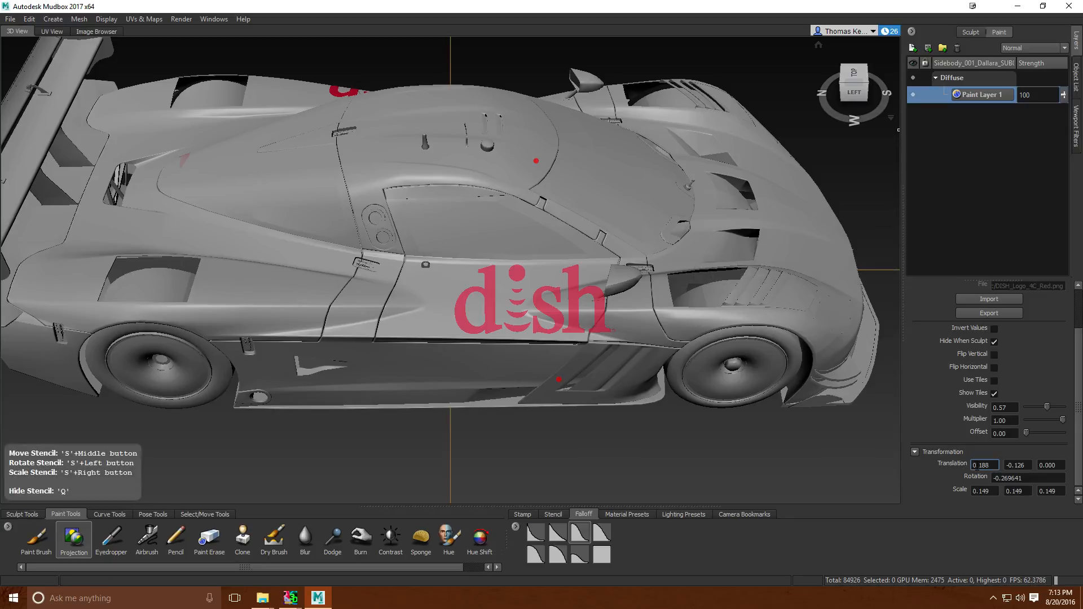
pyautogui.press('Return')
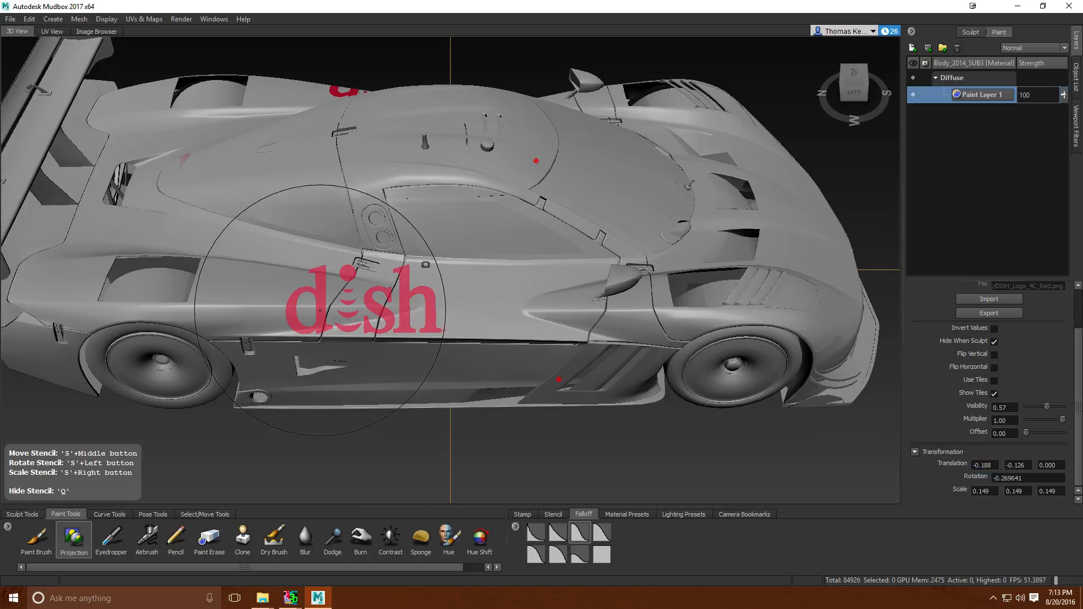
pyautogui.moveTo(316, 302)
pyautogui.mouseDown()
pyautogui.moveTo(417, 316)
pyautogui.moveTo(404, 371)
pyautogui.mouseUp()
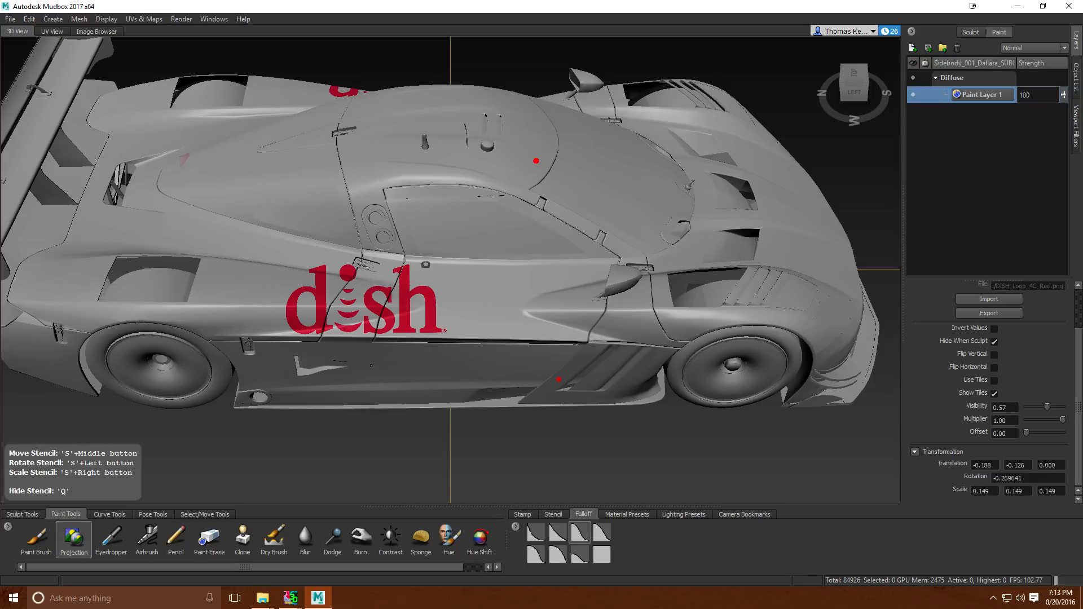
pyautogui.moveTo(473, 326); pyautogui.dragTo(476, 325)
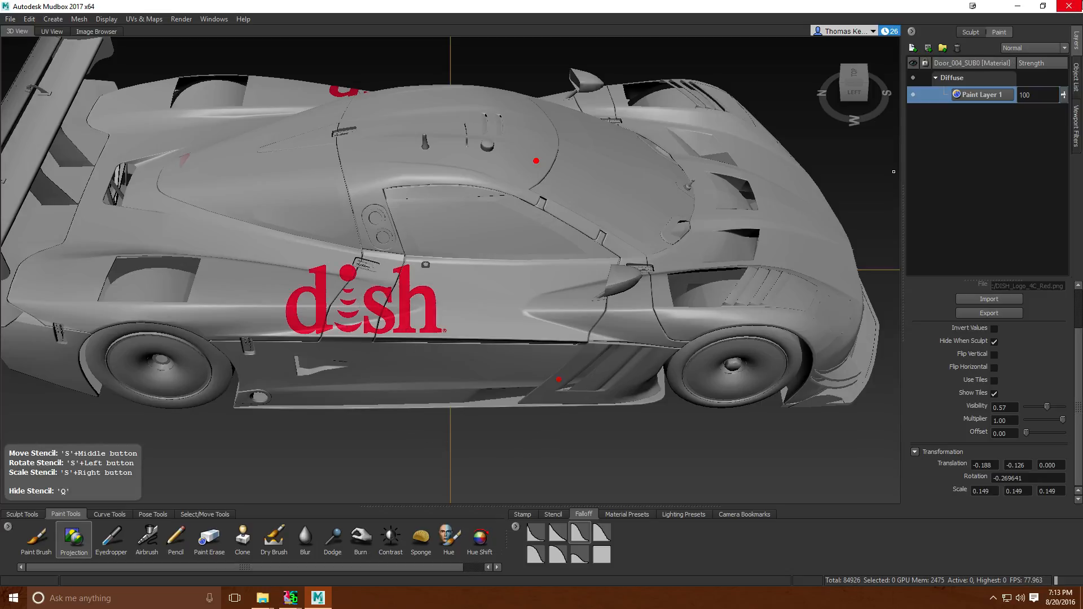
# Export the selected paint layer as an 8-bit RGBA Photoshop file, overwriting test.psd in the Downloads folder.
pyautogui.rightClick(977, 92)
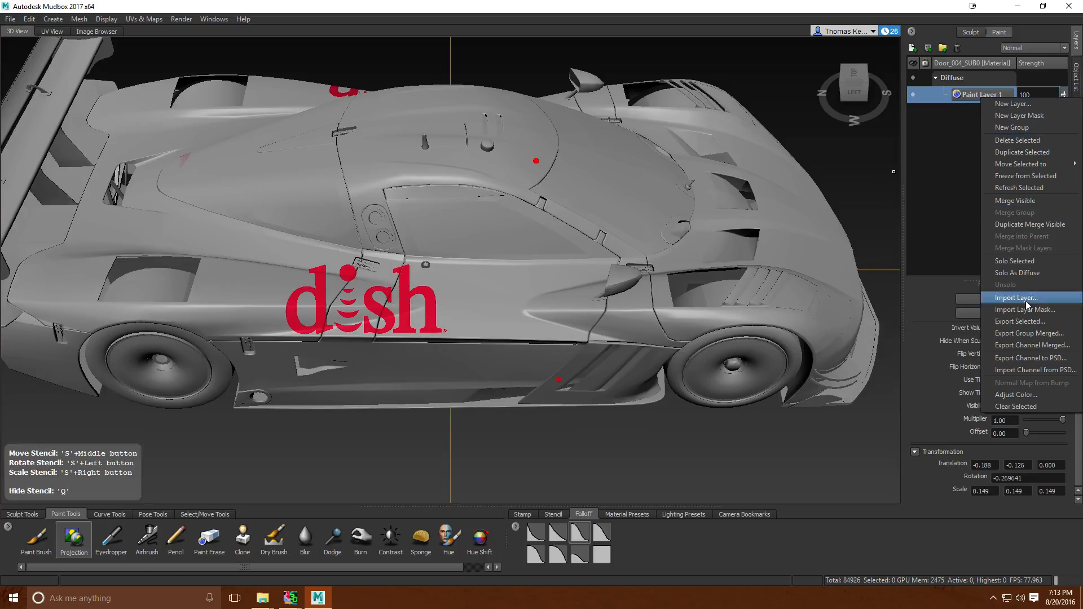
pyautogui.click(1024, 321)
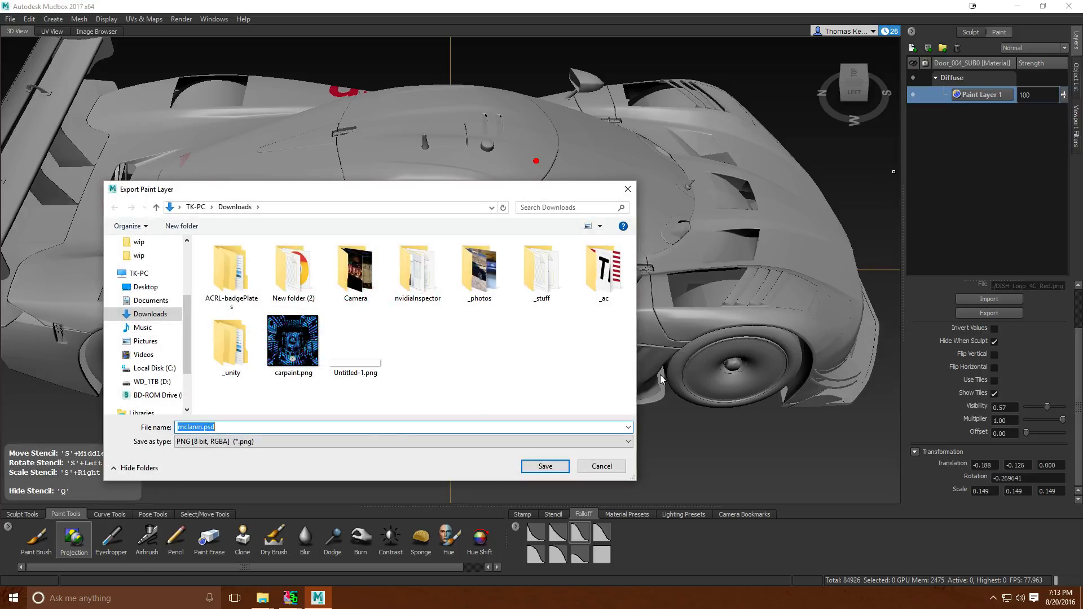
pyautogui.click(317, 442)
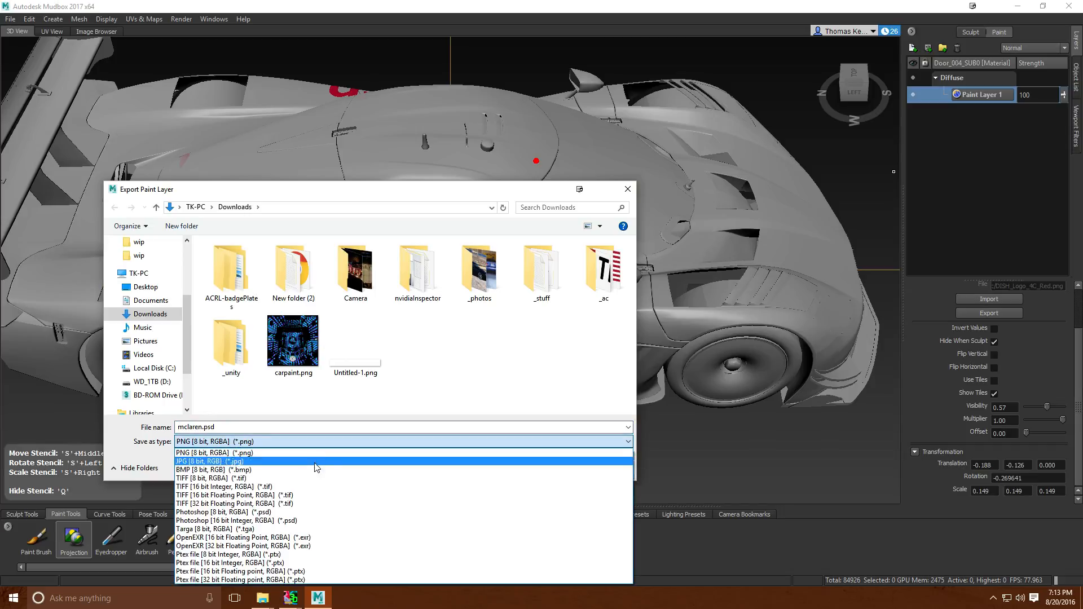
pyautogui.click(302, 510)
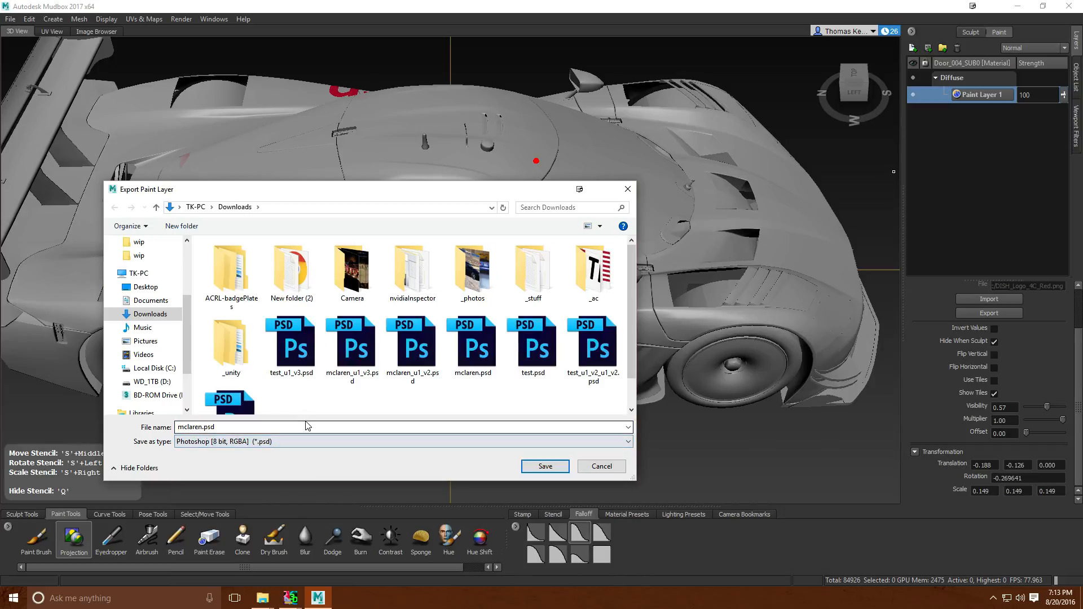
pyautogui.scroll(-1, 348, 409)
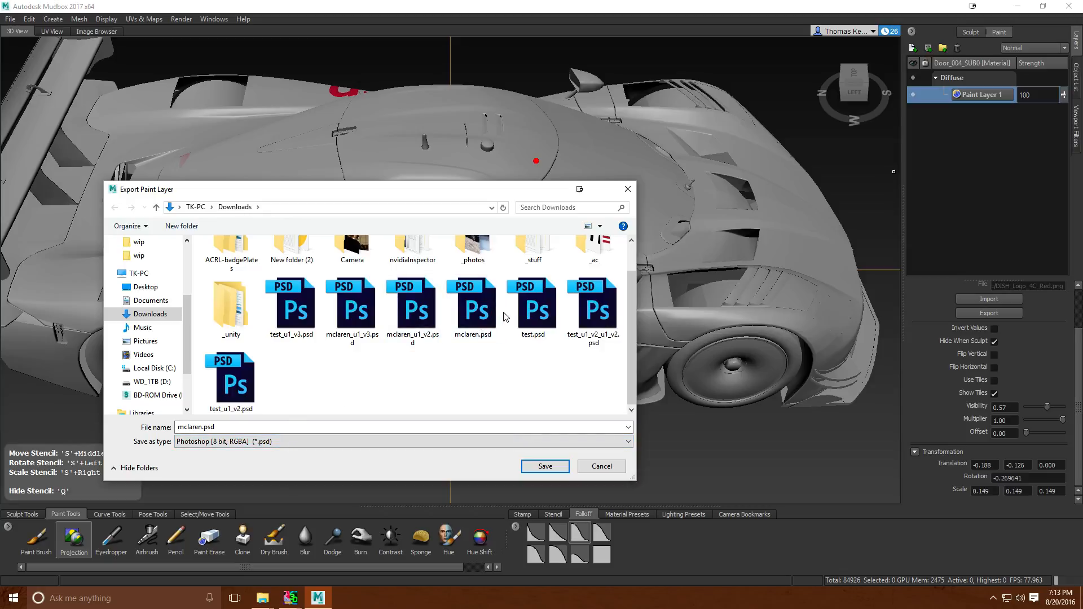
pyautogui.click(539, 308)
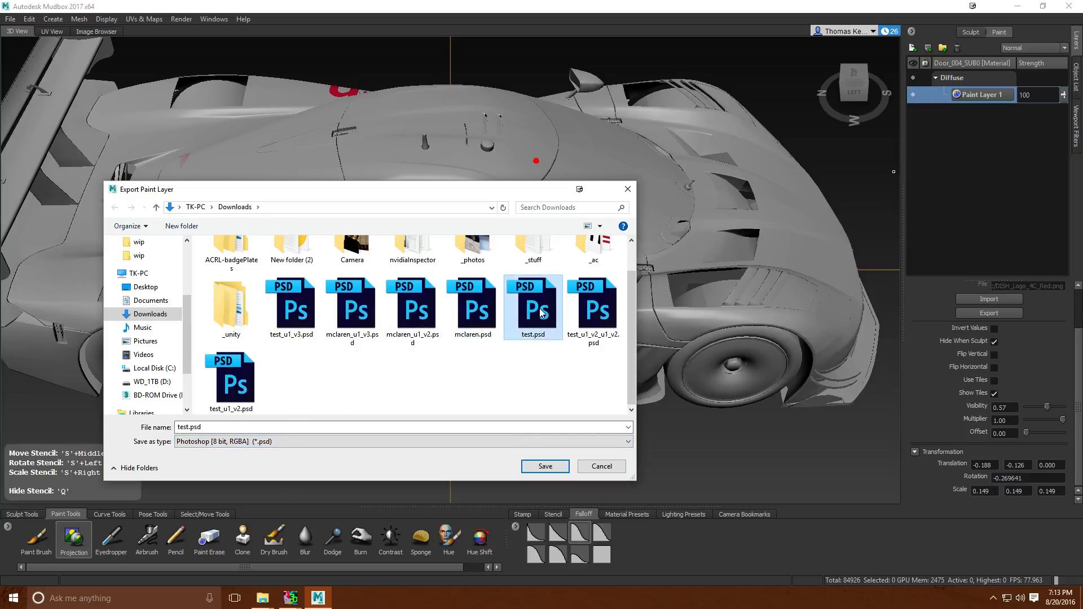
pyautogui.click(544, 466)
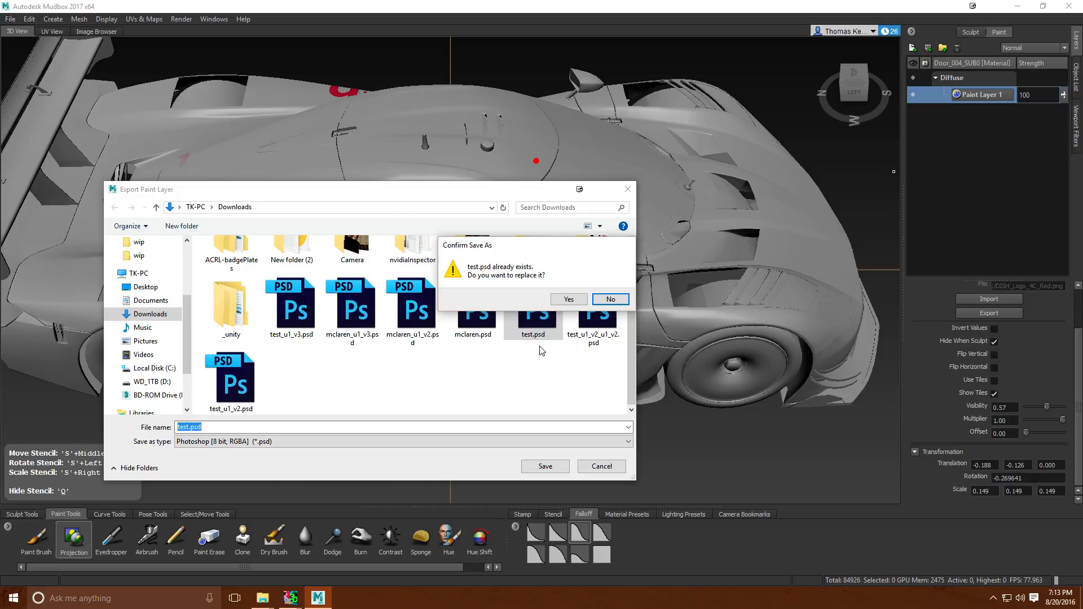
pyautogui.click(569, 299)
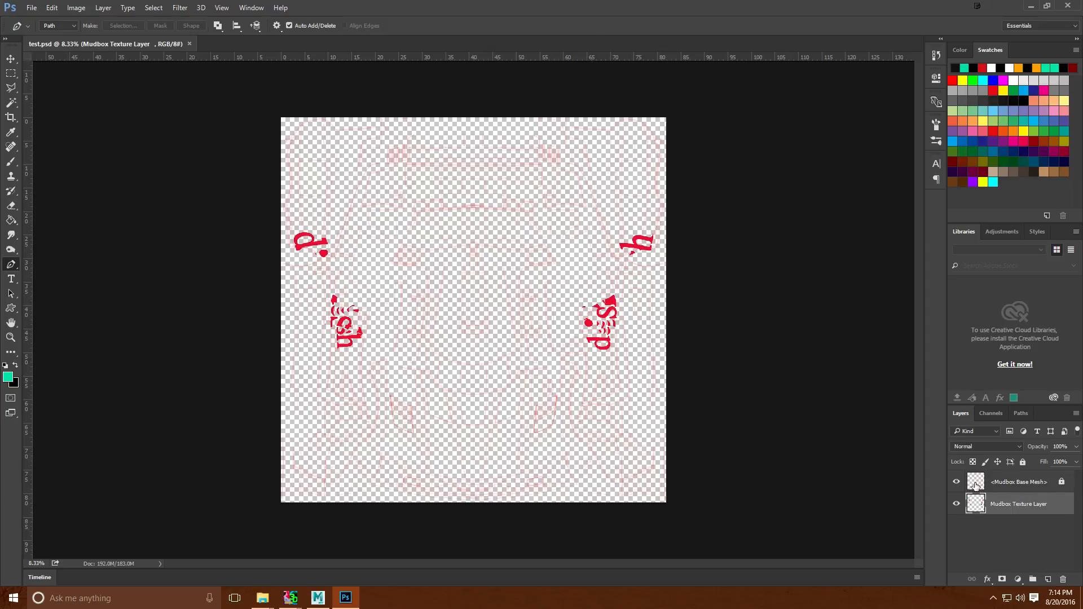
# In Photoshop, hide test.psd's Mudbox Base Mesh layer and open carpaint.psd from the corvette_dp_d_hd wip skin folder.
pyautogui.click(957, 482)
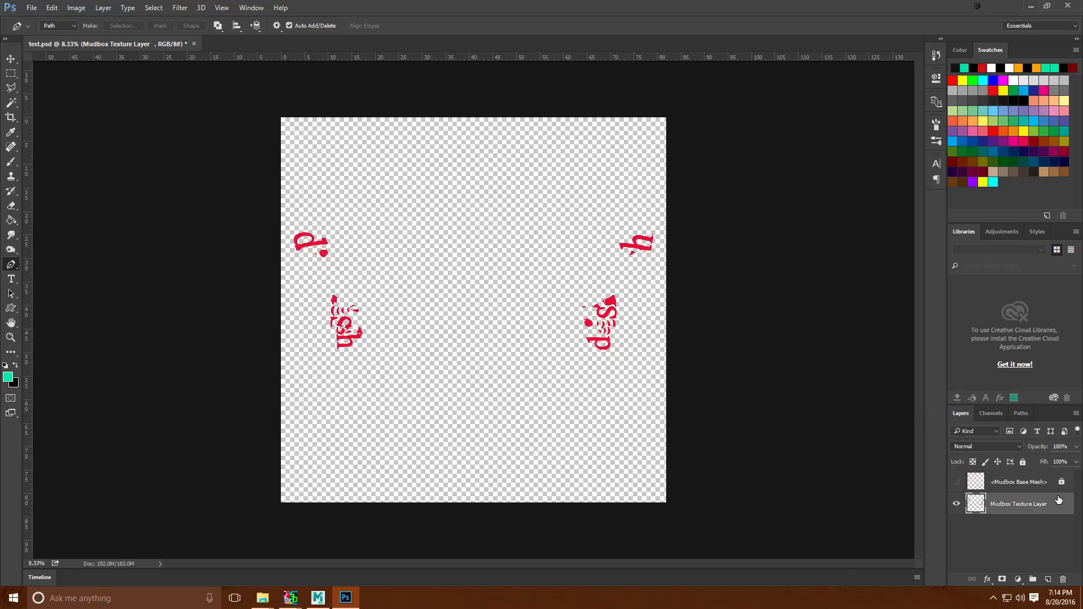
pyautogui.click(32, 8)
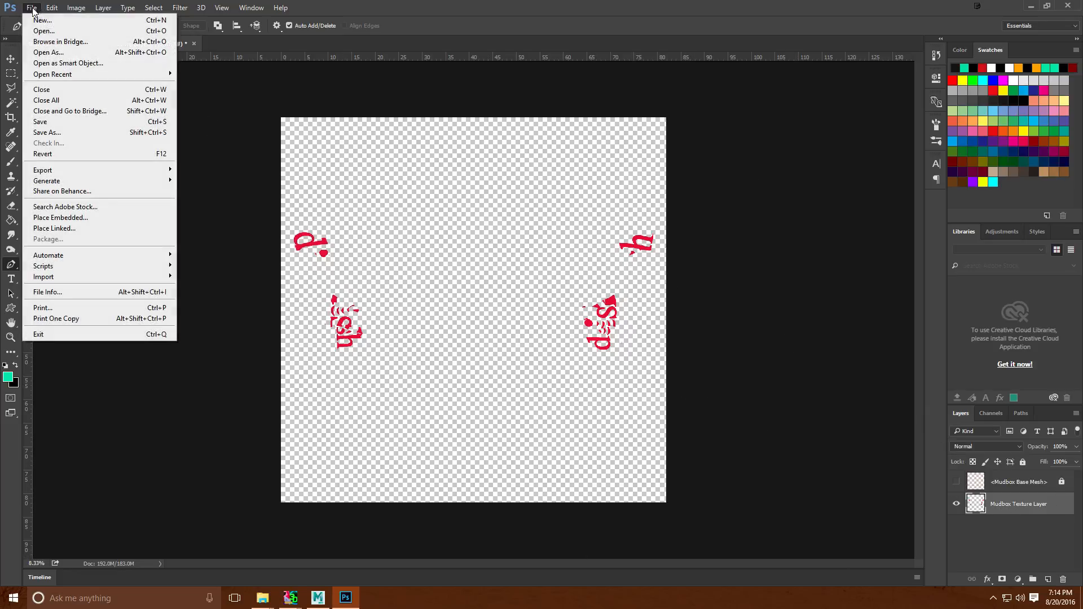
pyautogui.click(43, 33)
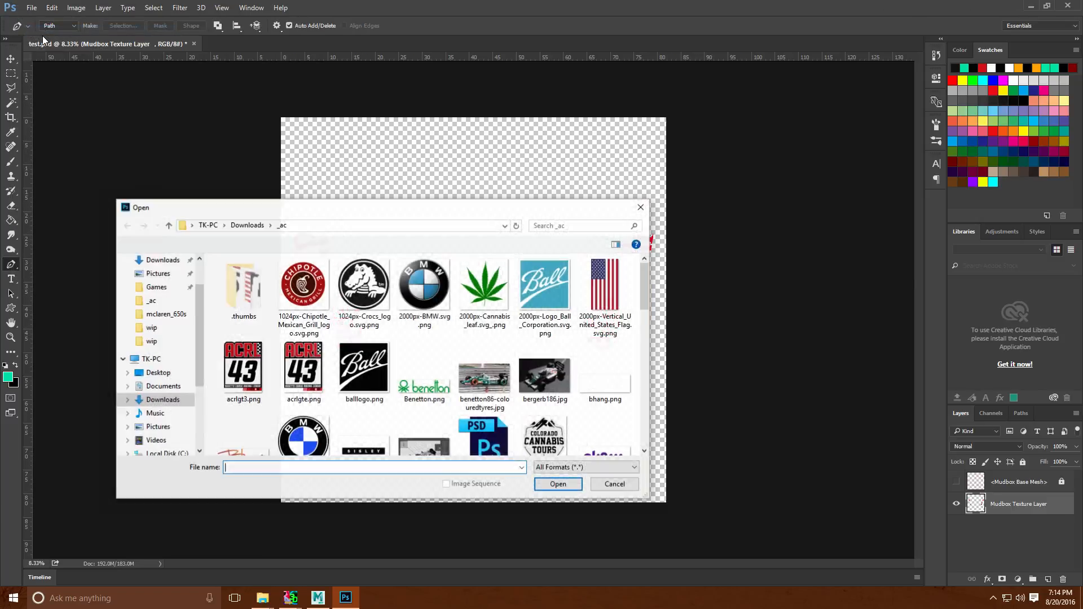
pyautogui.click(155, 340)
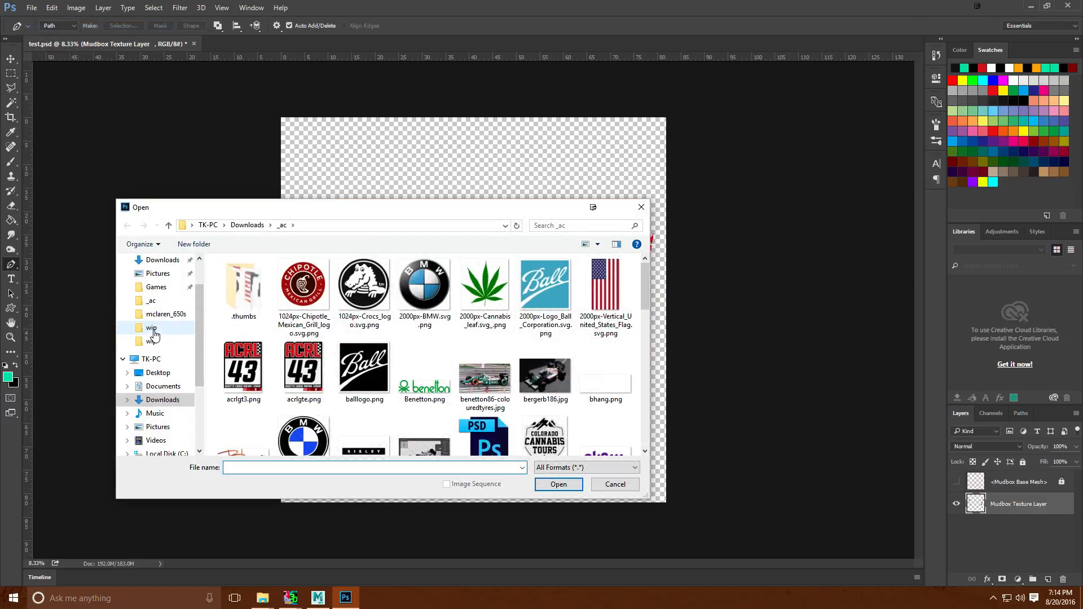
pyautogui.click(151, 342)
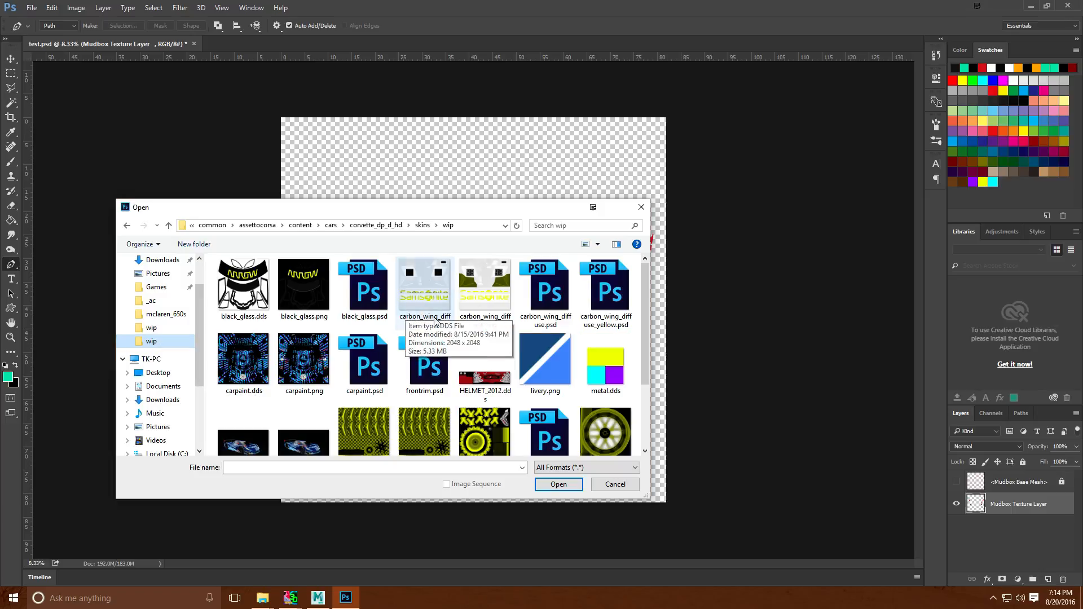
pyautogui.doubleClick(370, 363)
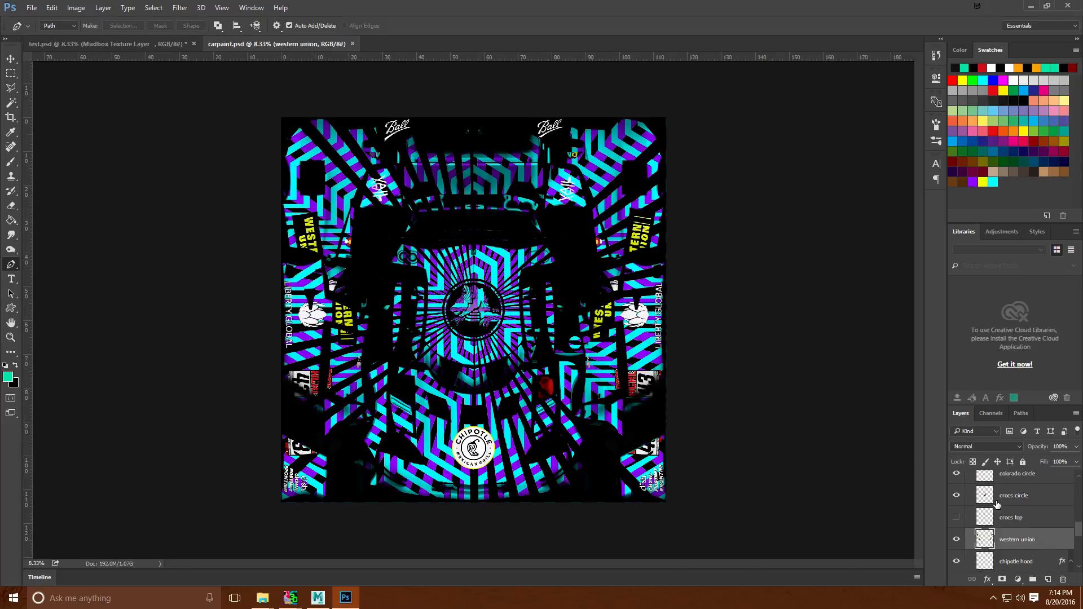
# Check the image size of test.psd and of carpaint.psd to compare their pixel dimensions.
pyautogui.click(123, 45)
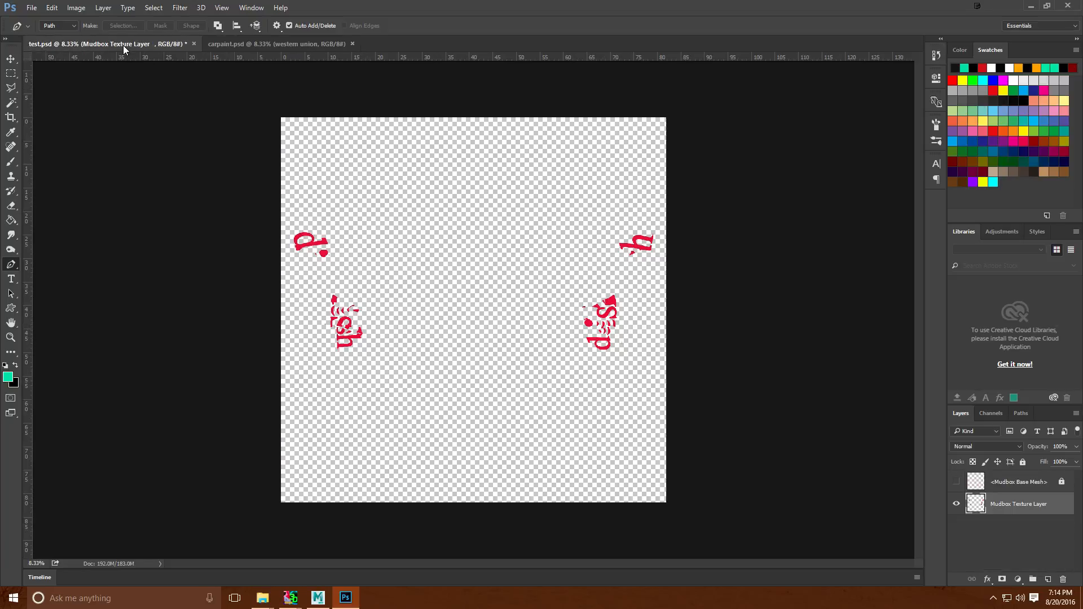
pyautogui.rightClick(1022, 512)
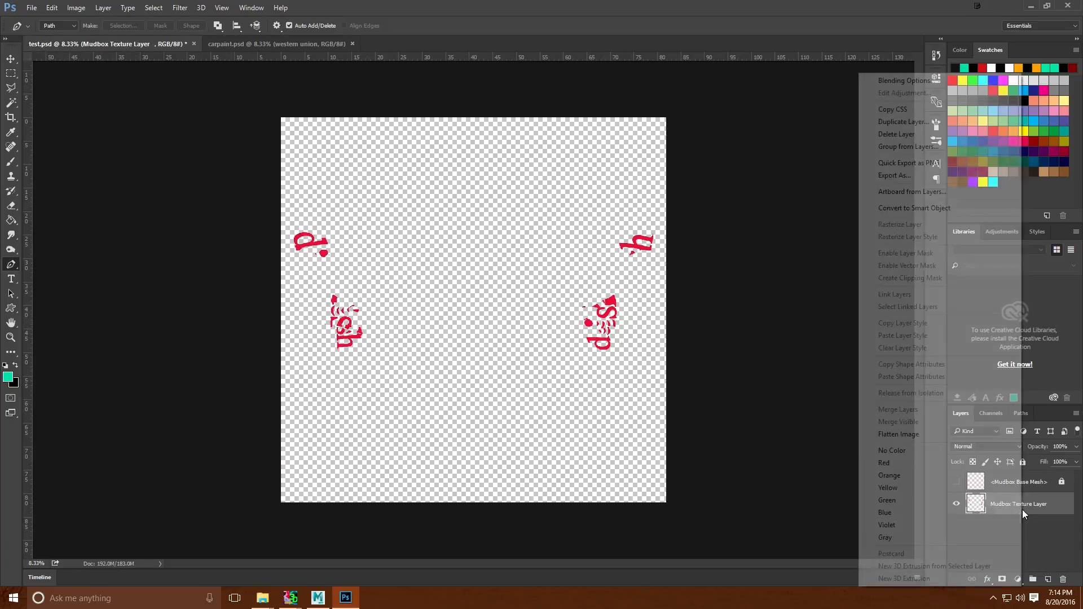
pyautogui.click(1055, 506)
pyautogui.click(77, 7)
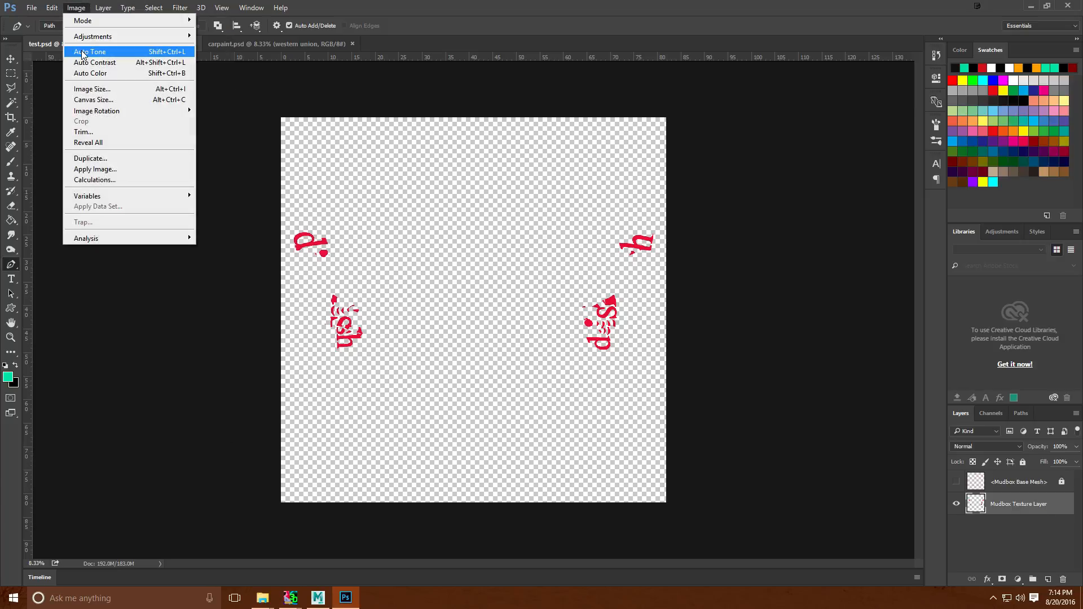
pyautogui.click(90, 88)
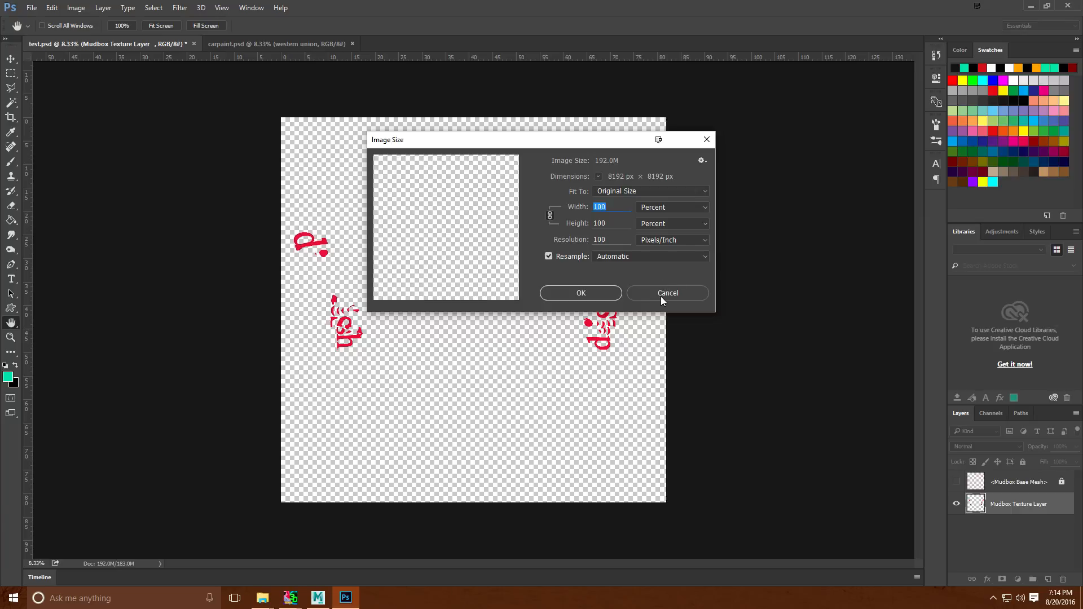
pyautogui.click(661, 295)
pyautogui.press('p')
pyautogui.click(276, 45)
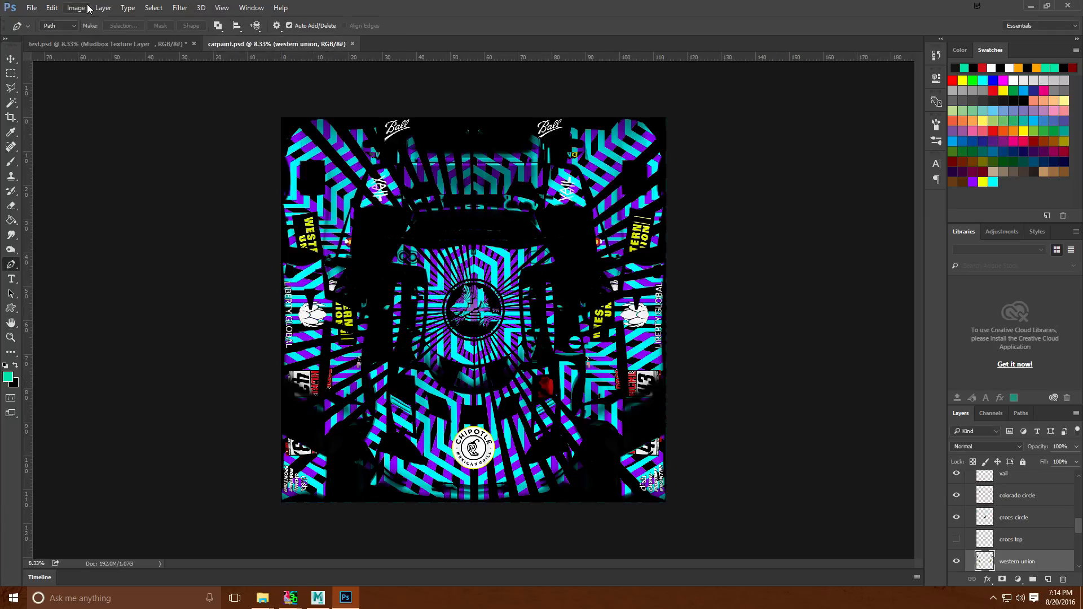
pyautogui.click(76, 7)
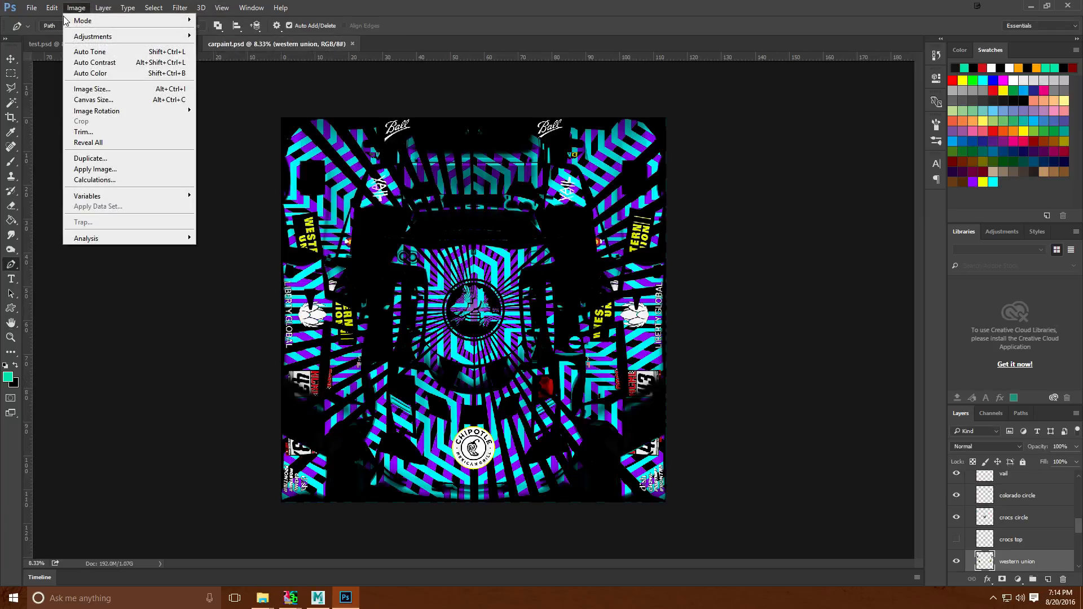
pyautogui.click(90, 89)
pyautogui.click(686, 296)
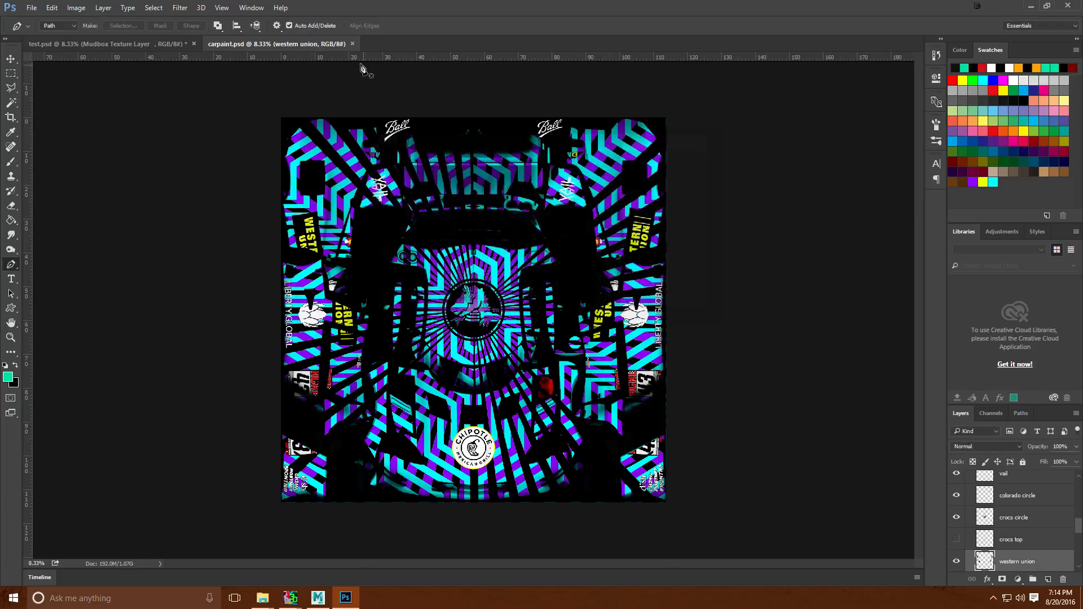
# Duplicate the Mudbox Texture Layer from test.psd into the carpaint.psd document.
pyautogui.click(142, 44)
pyautogui.rightClick(1010, 508)
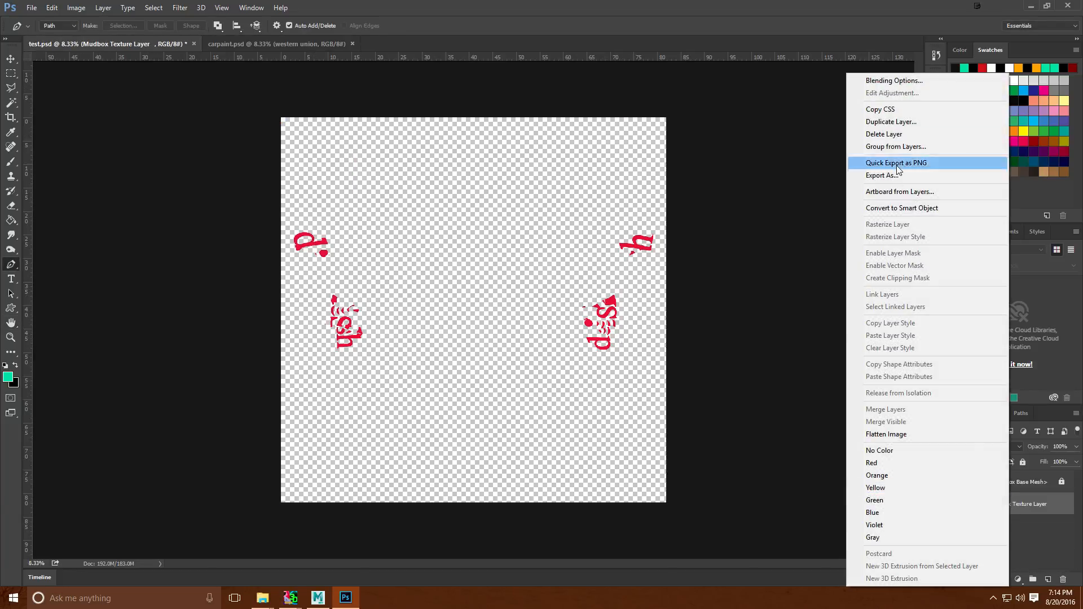
pyautogui.click(906, 122)
pyautogui.click(563, 228)
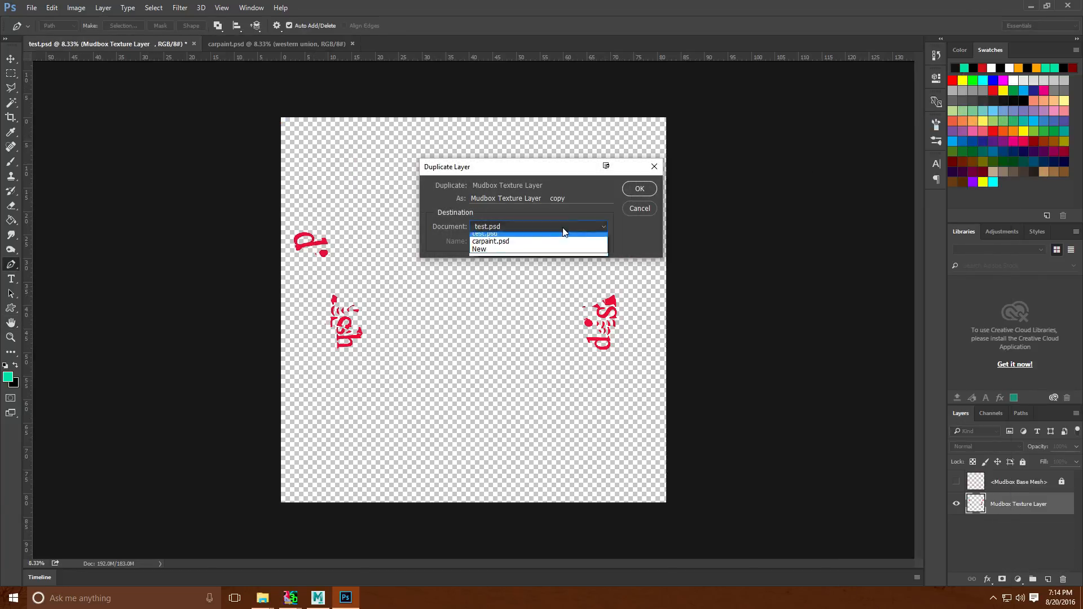
pyautogui.click(548, 244)
pyautogui.click(636, 189)
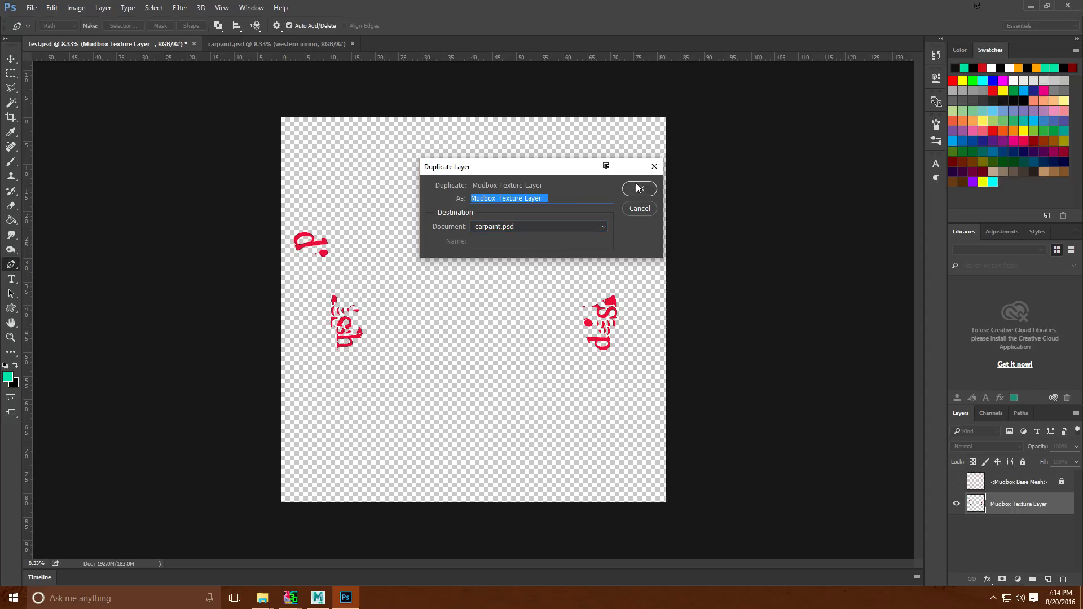
# Hide the western union layer in carpaint.psd beneath the copied dish logo layer.
pyautogui.click(283, 47)
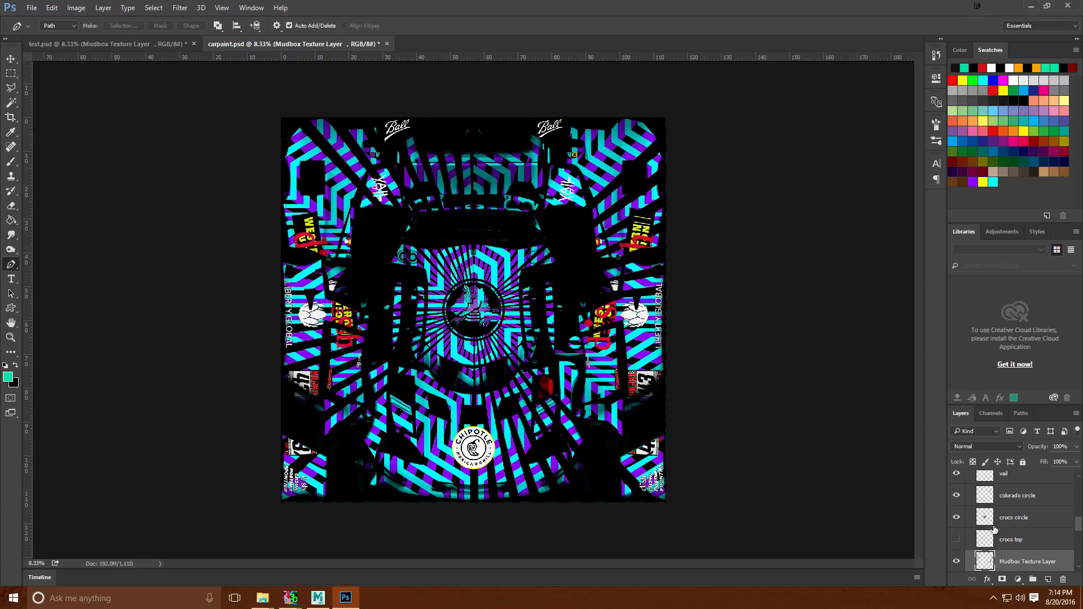
pyautogui.scroll(-1, 994, 529)
pyautogui.click(958, 562)
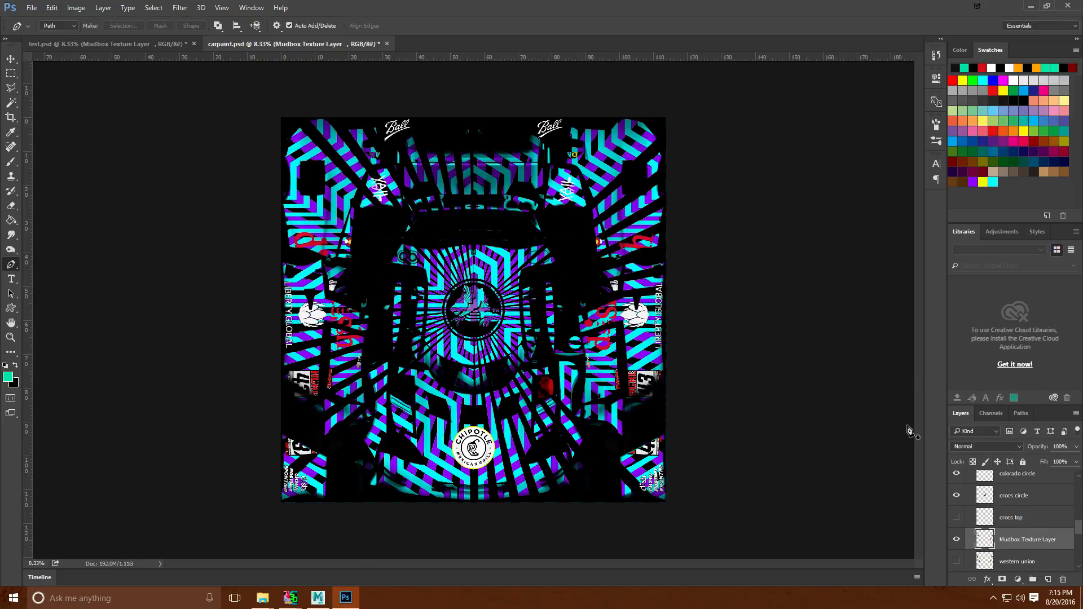
# Add a white outside Stroke layer style to the Mudbox Texture Layer and increase its size above 10 px.
pyautogui.click(127, 8)
pyautogui.moveTo(102, 8)
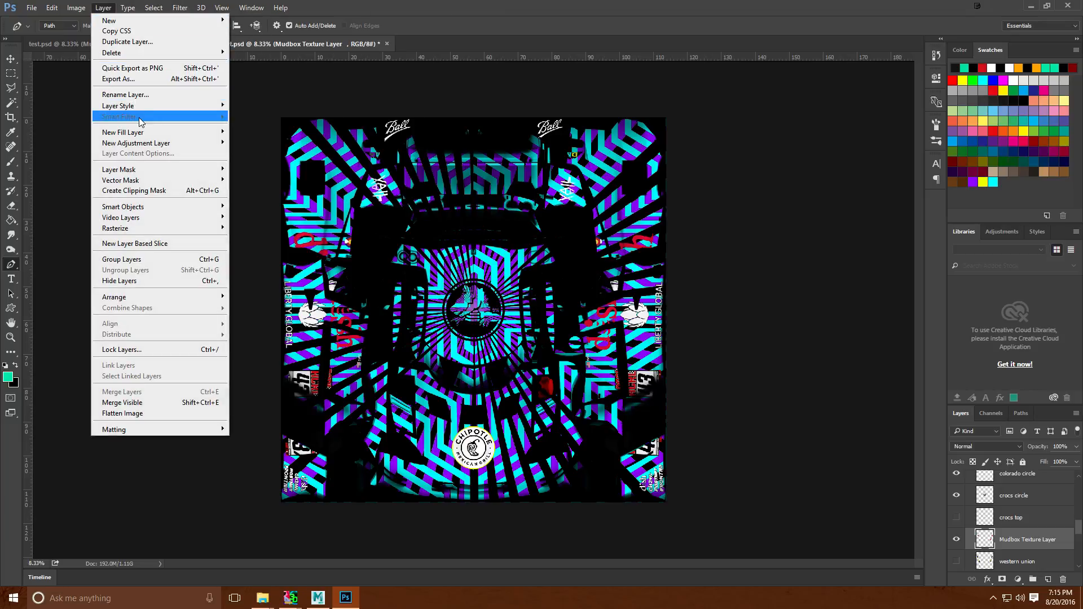
pyautogui.moveTo(149, 106)
pyautogui.click(276, 133)
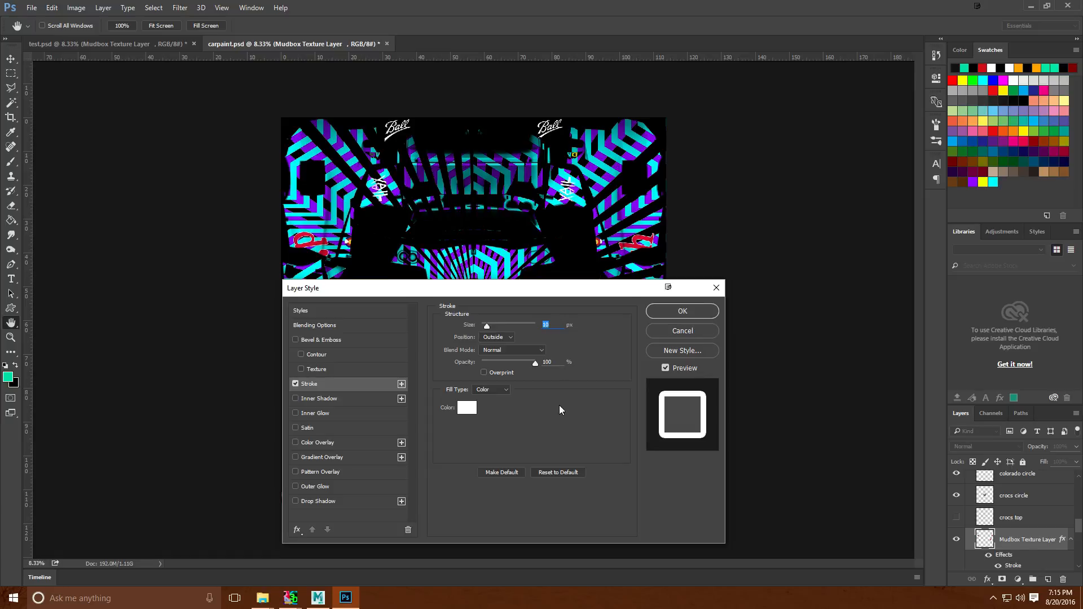
pyautogui.moveTo(487, 328); pyautogui.dragTo(492, 332)
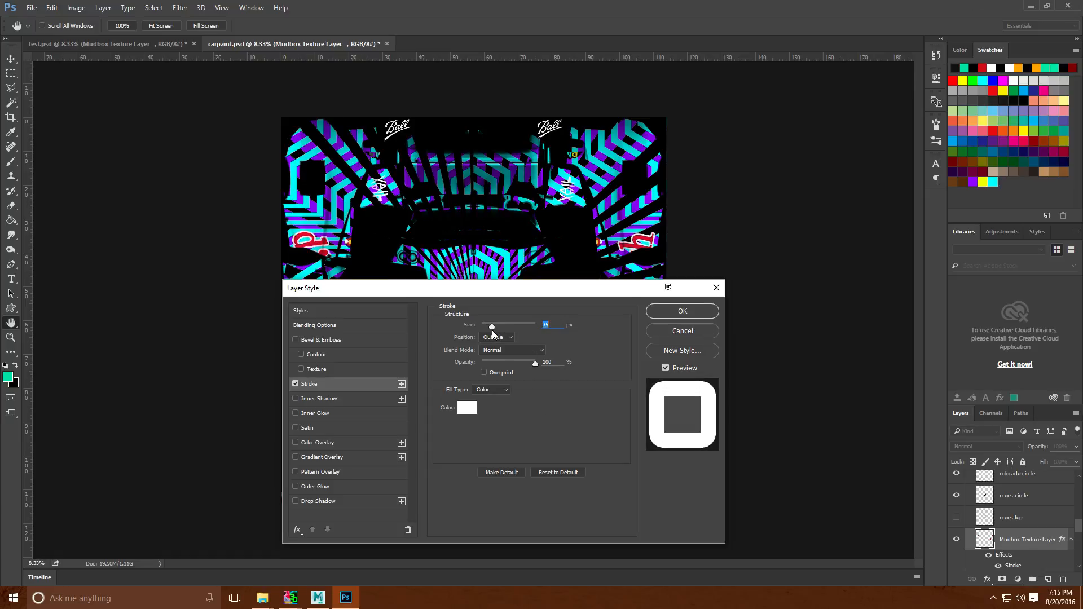
pyautogui.click(682, 312)
pyautogui.press('p')
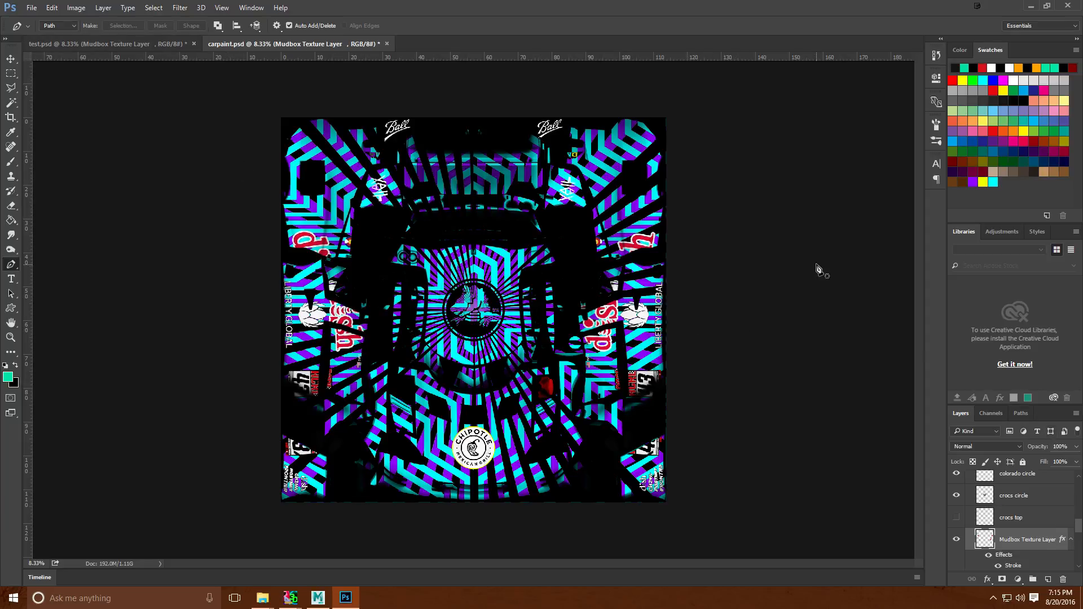
# Save the car paint as carpaint.png in the wip skin folder, replacing the existing file and accepting the PNG options.
pyautogui.click(32, 7)
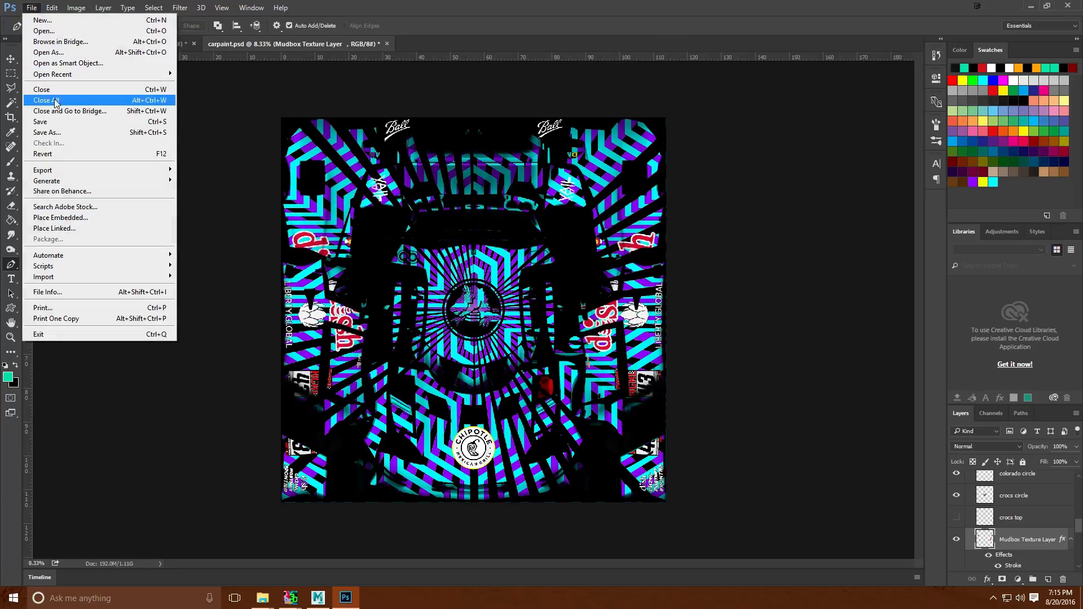
pyautogui.click(47, 132)
pyautogui.click(233, 460)
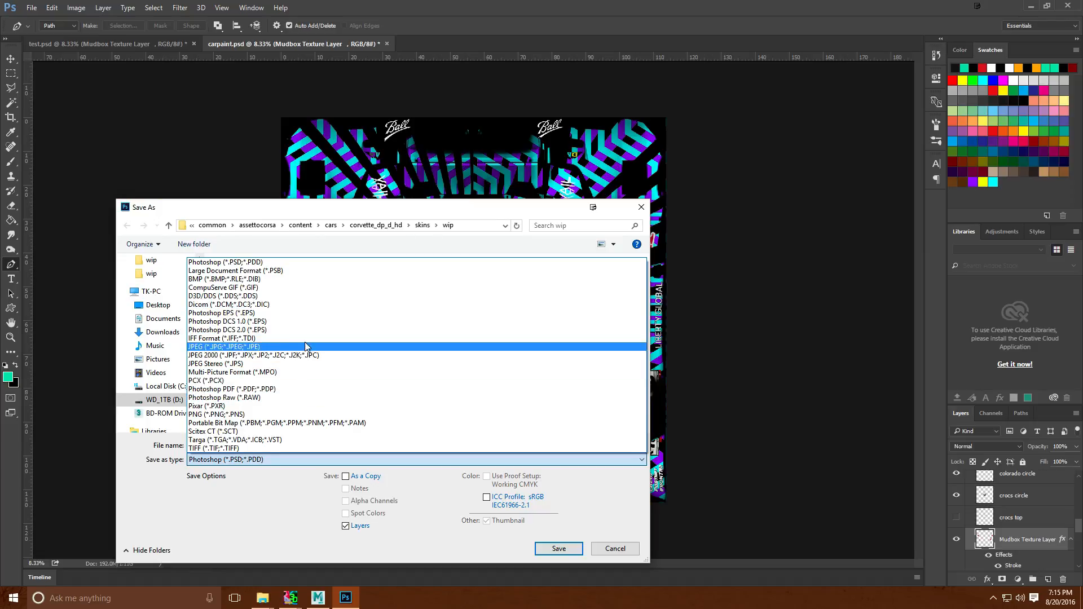
pyautogui.click(275, 415)
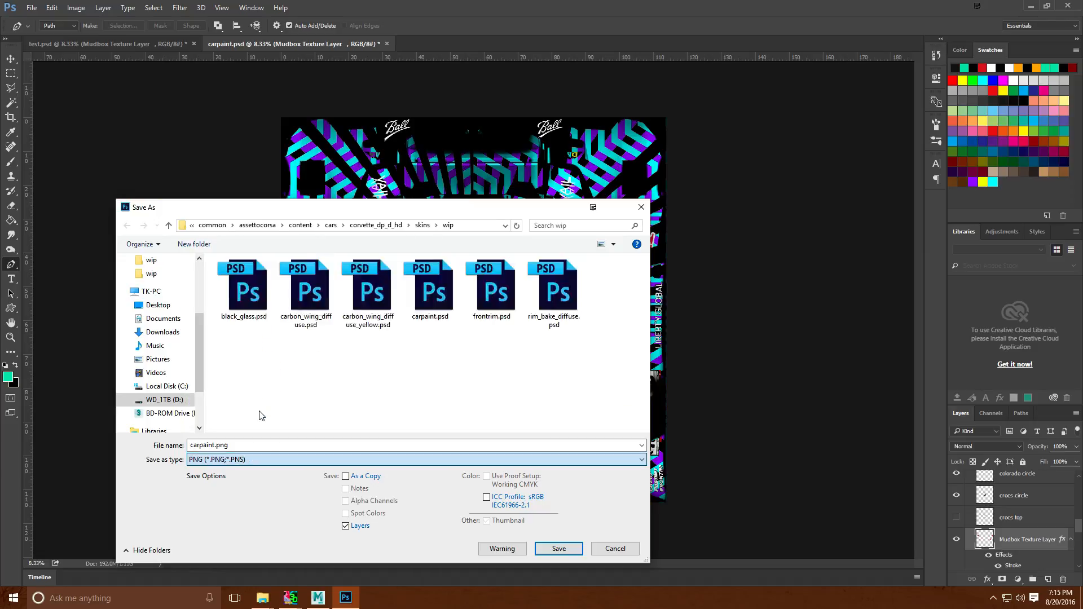
pyautogui.click(559, 549)
pyautogui.click(563, 299)
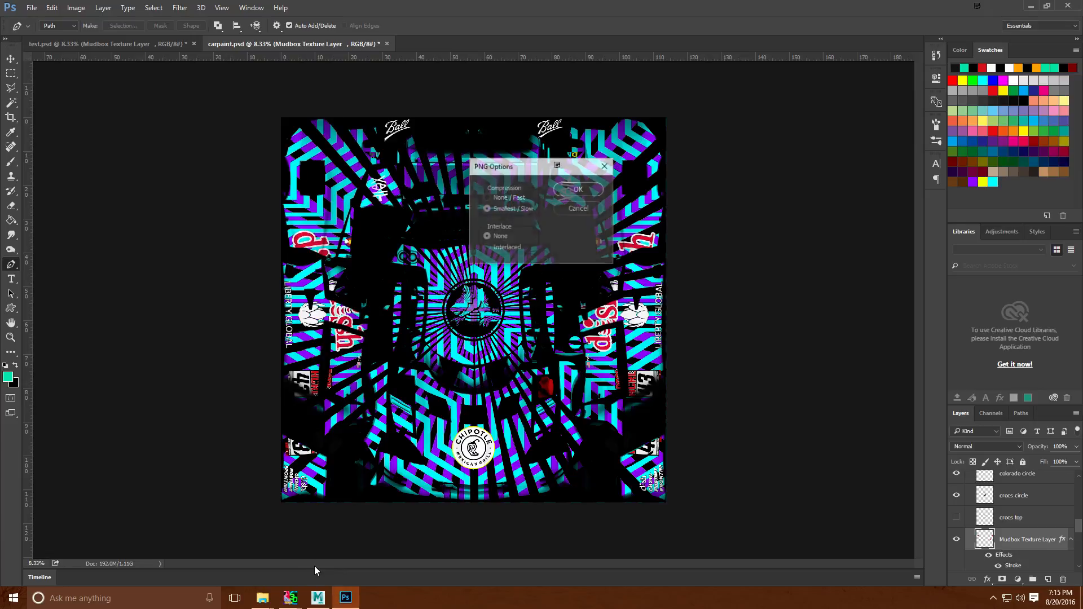
pyautogui.click(572, 190)
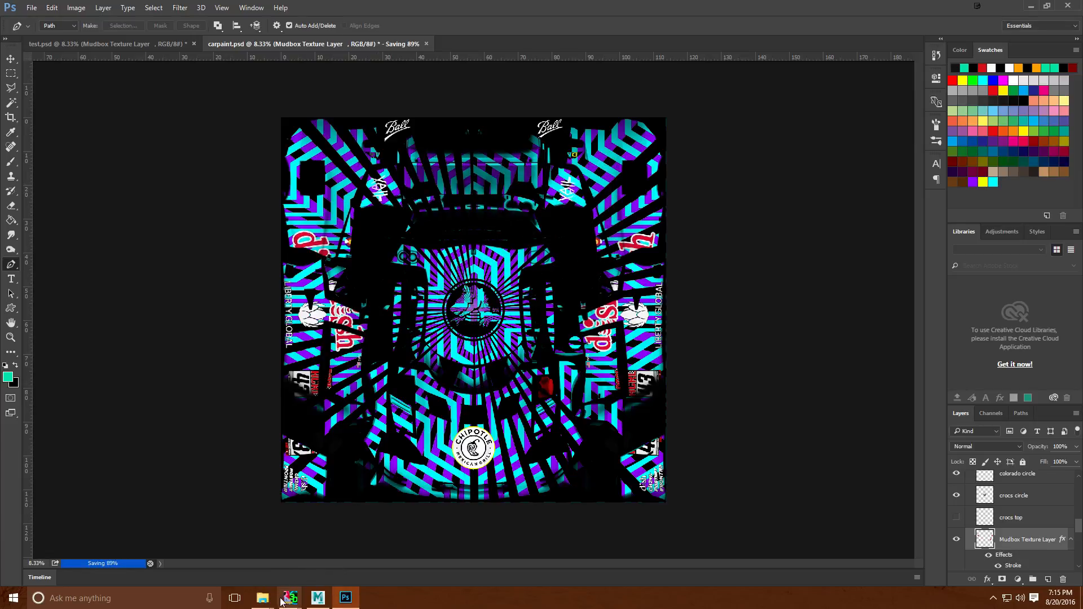
# Switch to 3DSimED3 and close the extra window that holds the WHEEL_LF and RIM_LF documents.
pyautogui.moveTo(291, 598)
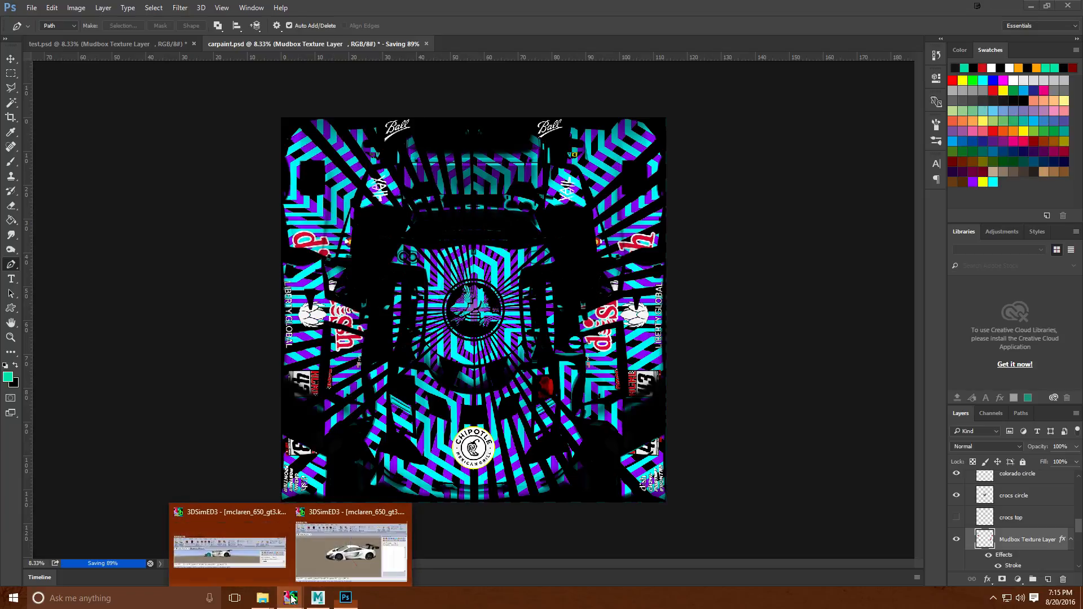
pyautogui.click(329, 560)
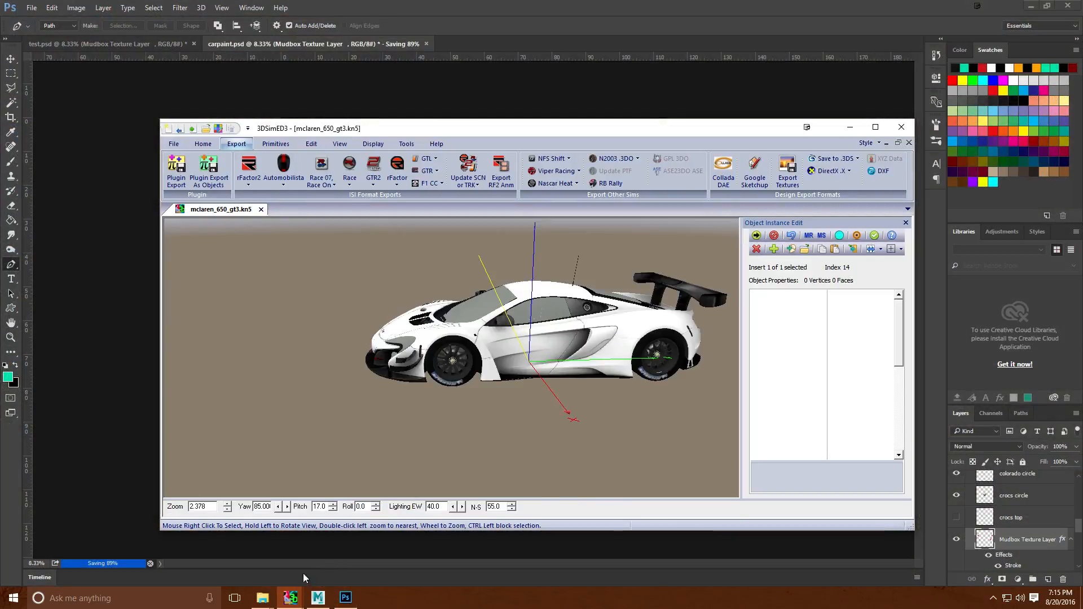
pyautogui.click(256, 543)
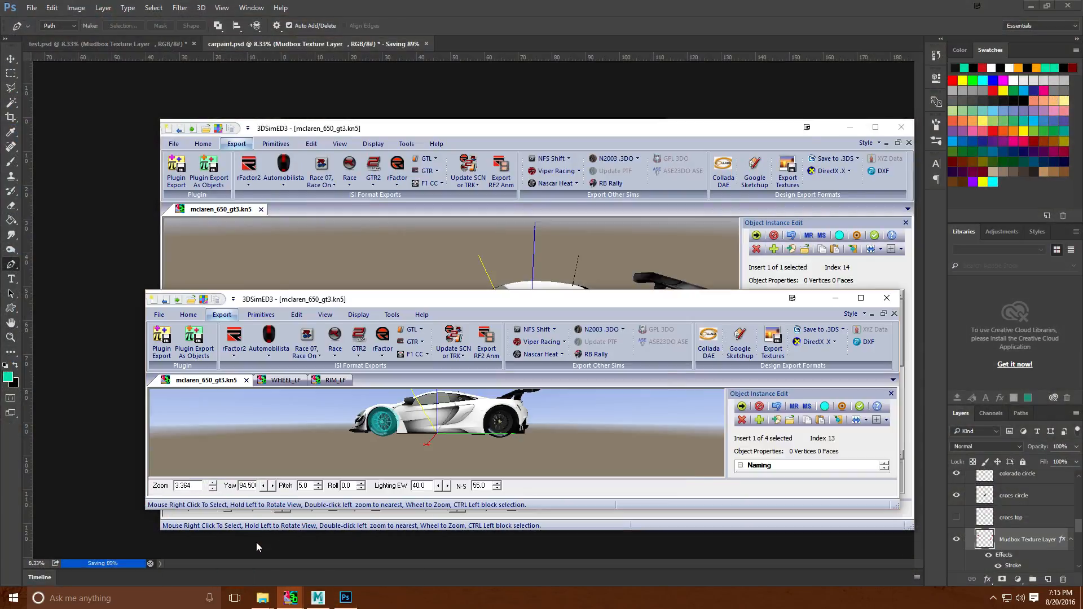
pyautogui.click(889, 299)
pyautogui.click(504, 432)
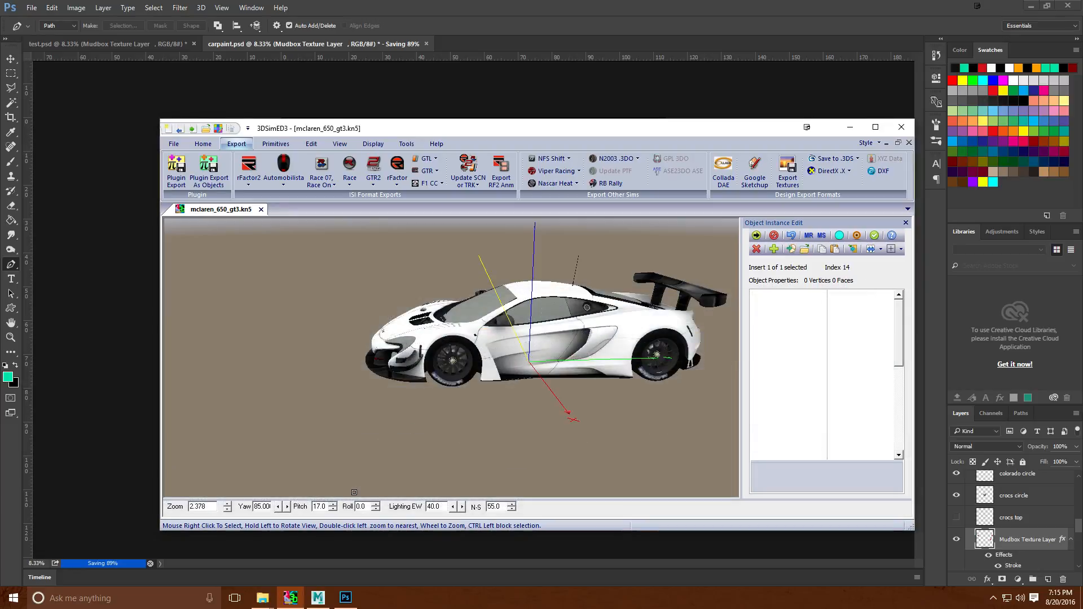
# In the mclaren_650s folder in File Explorer, delete every file except mclaren_650_gt3.fbx.
pyautogui.moveTo(263, 589)
pyautogui.click(262, 564)
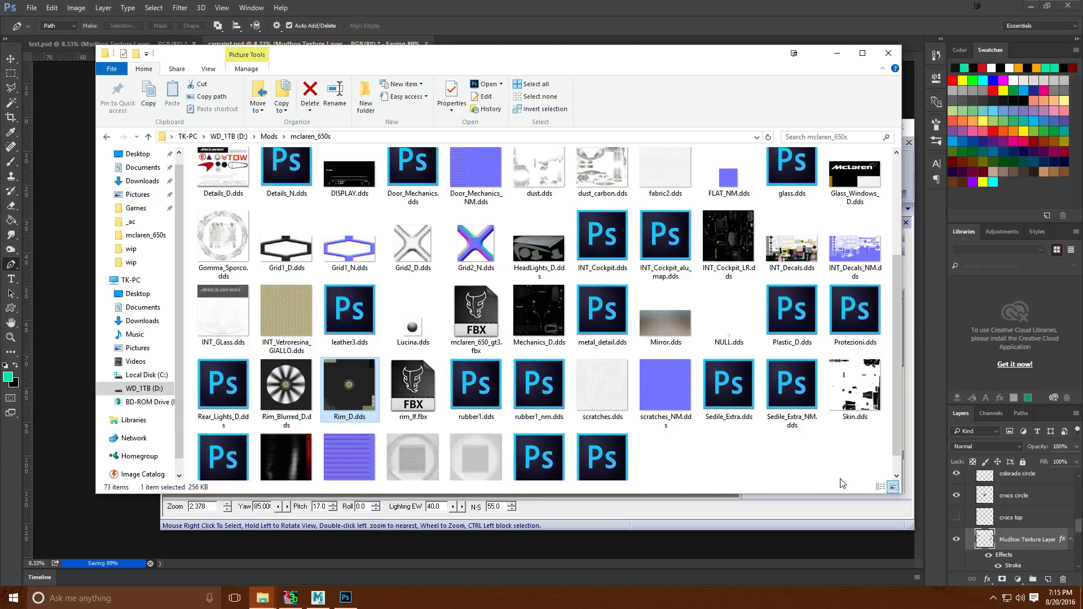
pyautogui.moveTo(842, 481); pyautogui.dragTo(189, 148)
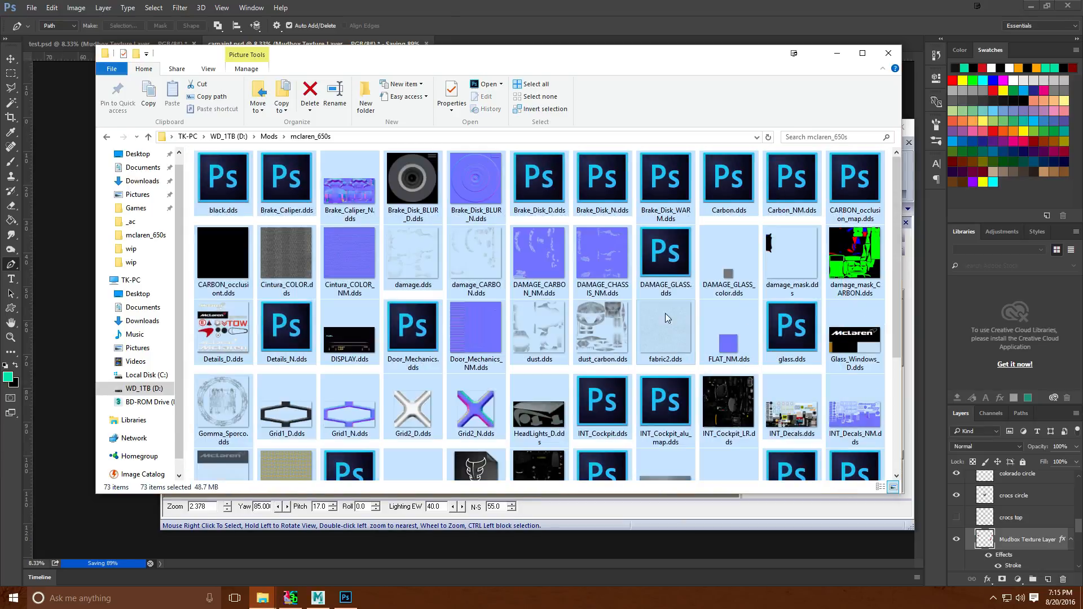
pyautogui.scroll(-3, 666, 317)
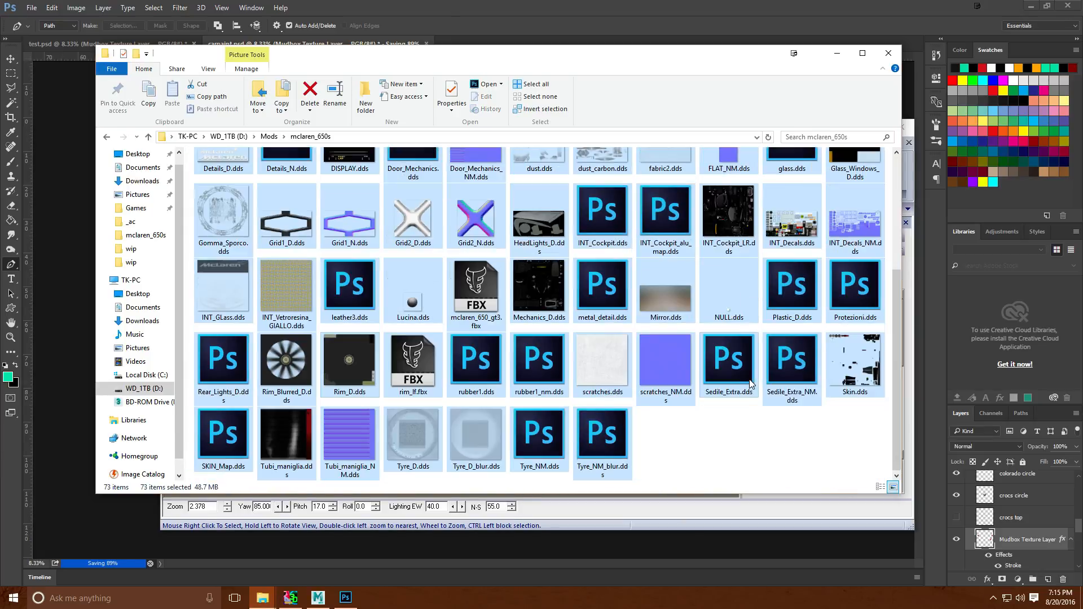
pyautogui.keyDown('ctrl'); pyautogui.click(476, 307); pyautogui.keyUp('ctrl')
pyautogui.rightClick(518, 283)
pyautogui.click(547, 432)
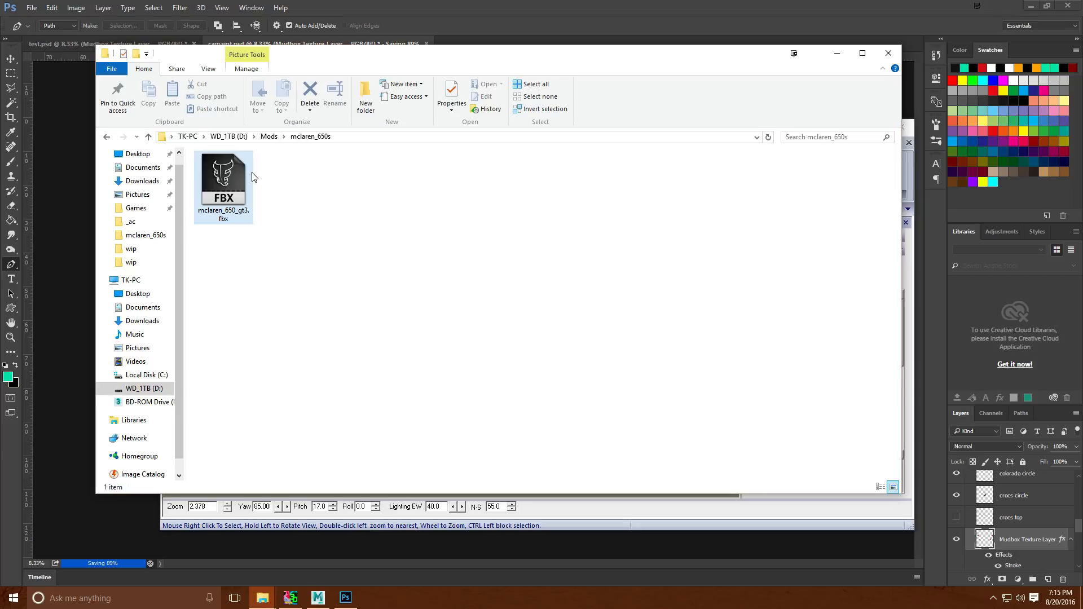
# Back in 3DSimED3, close the open mclaren_650_gt3.kn5 model and reload it from the recent documents.
pyautogui.click(605, 528)
pyautogui.click(180, 145)
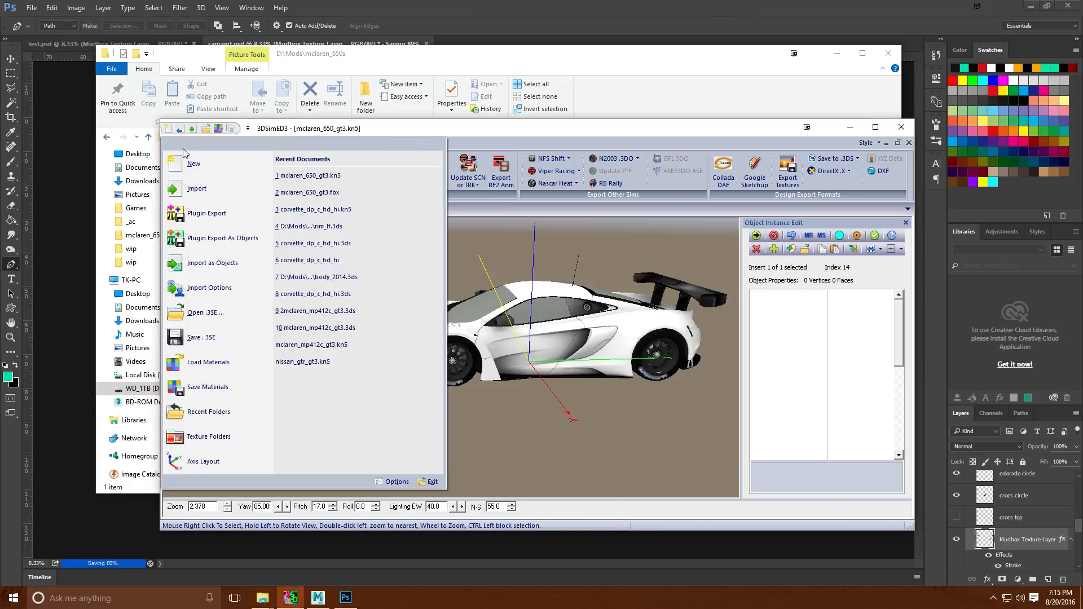
pyautogui.click(324, 178)
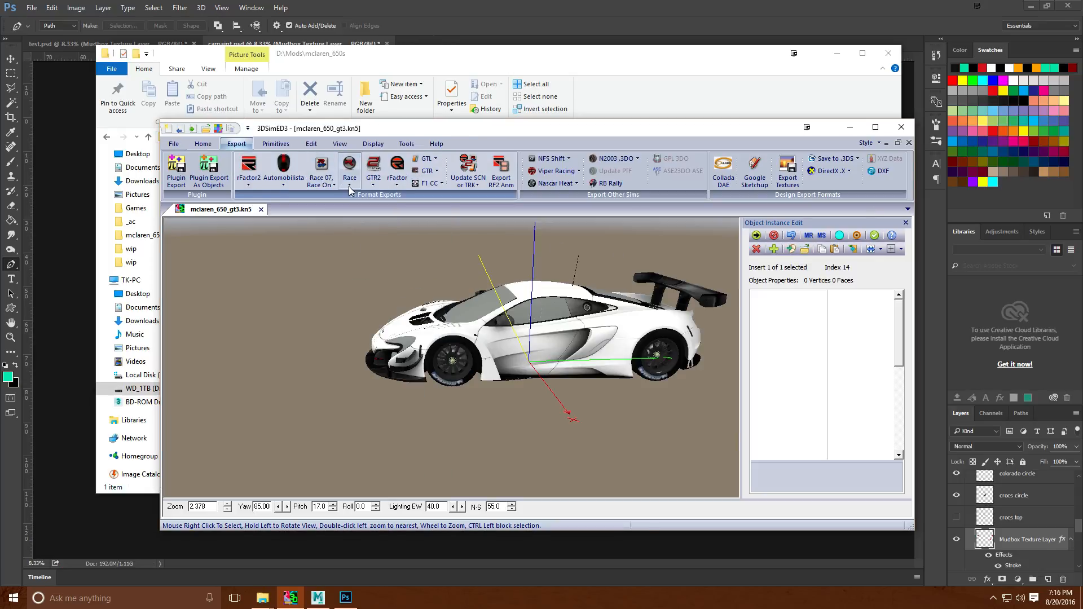
pyautogui.click(261, 209)
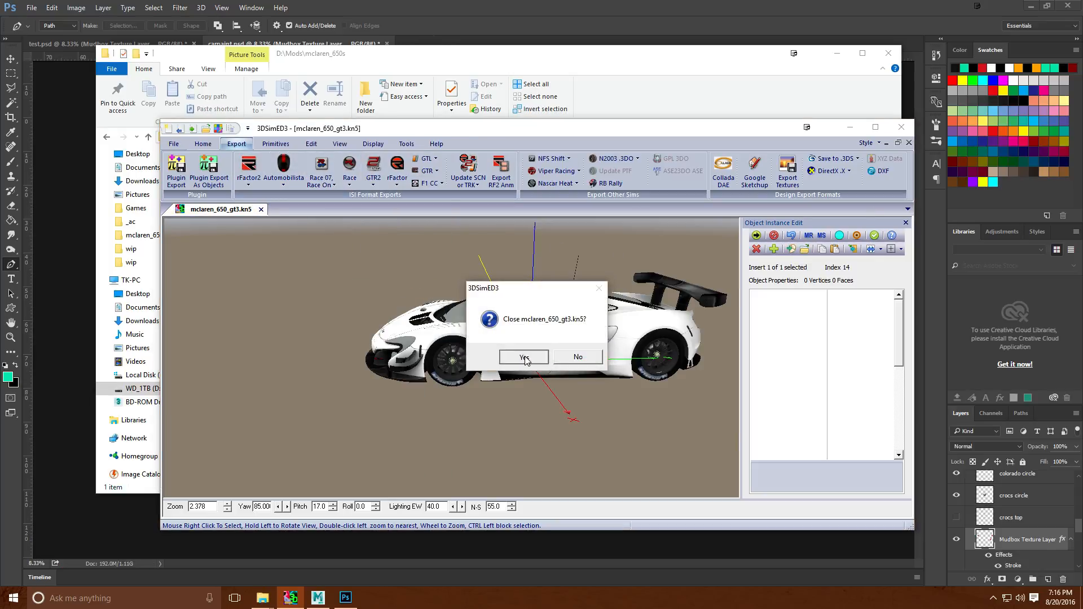
pyautogui.click(539, 356)
pyautogui.click(176, 144)
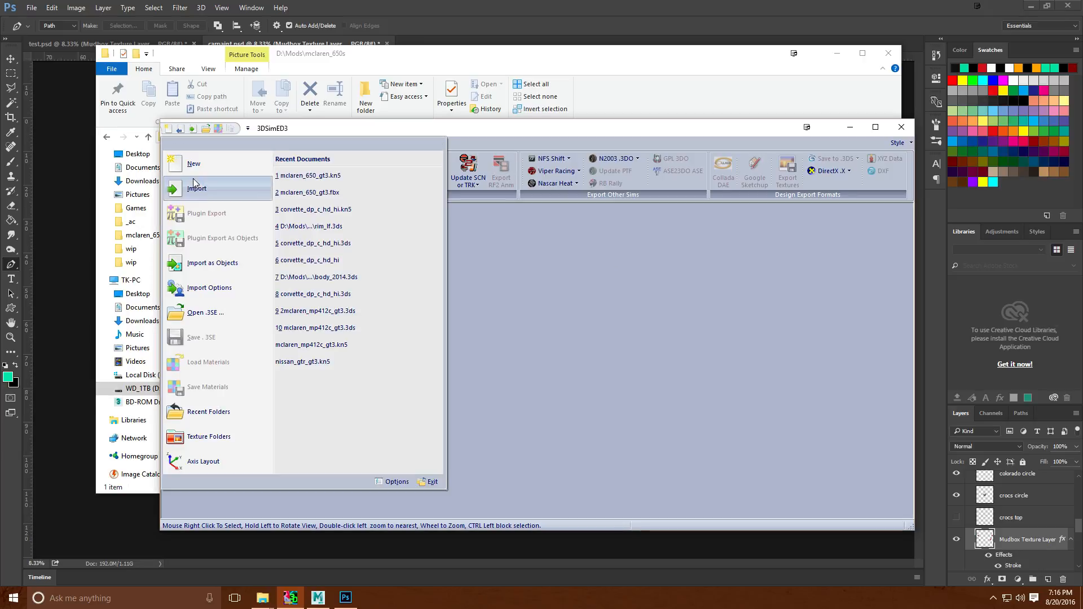
pyautogui.click(316, 177)
pyautogui.click(565, 382)
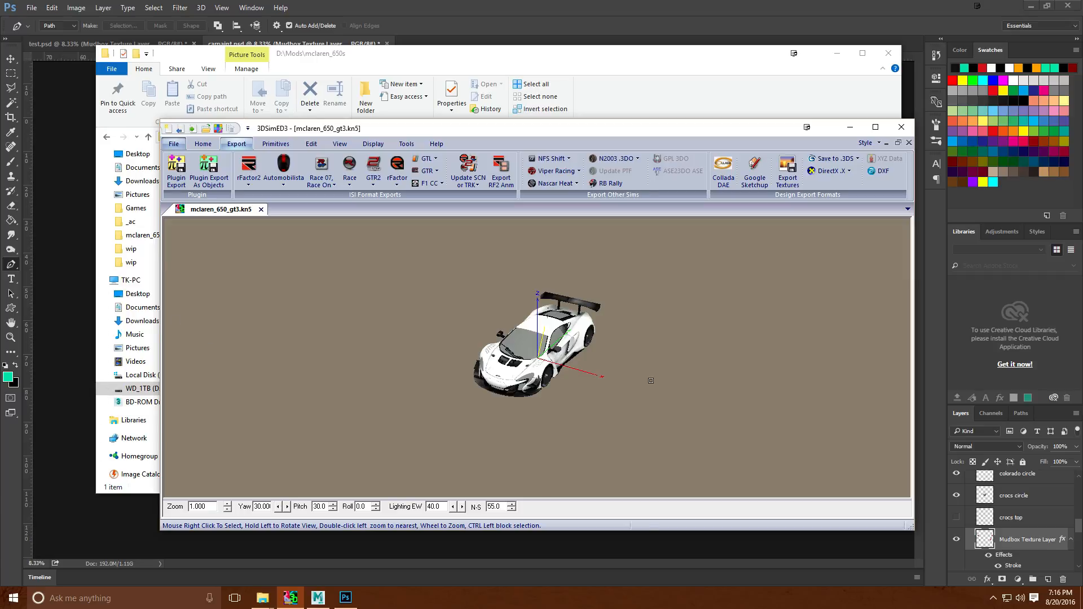
# Select the MP4_chassis object at the car's windshield and open it as a separate document.
pyautogui.scroll(5, 649, 379)
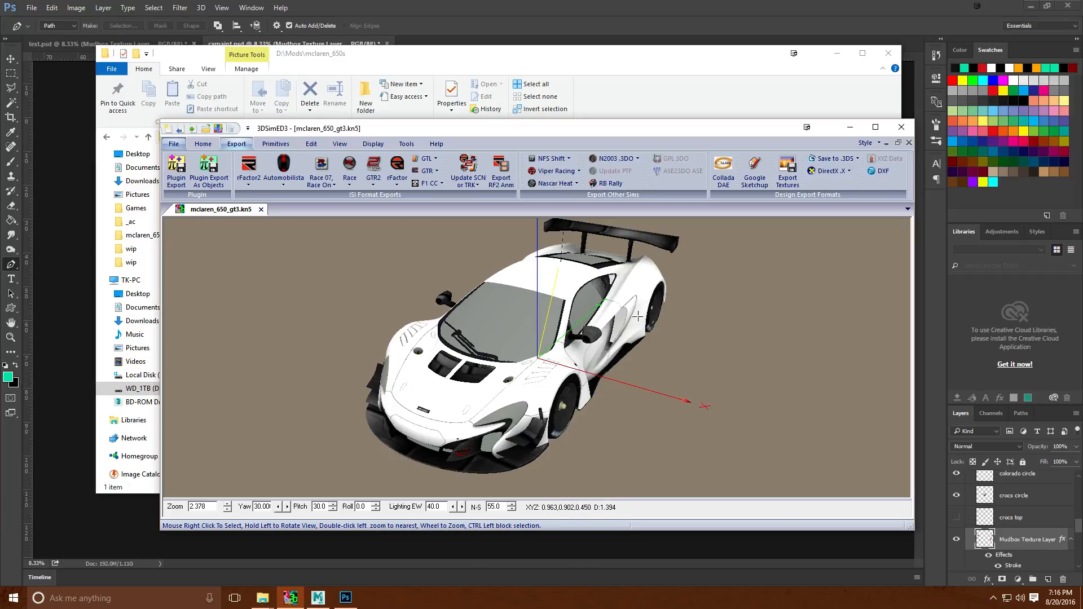
pyautogui.rightClick(516, 310)
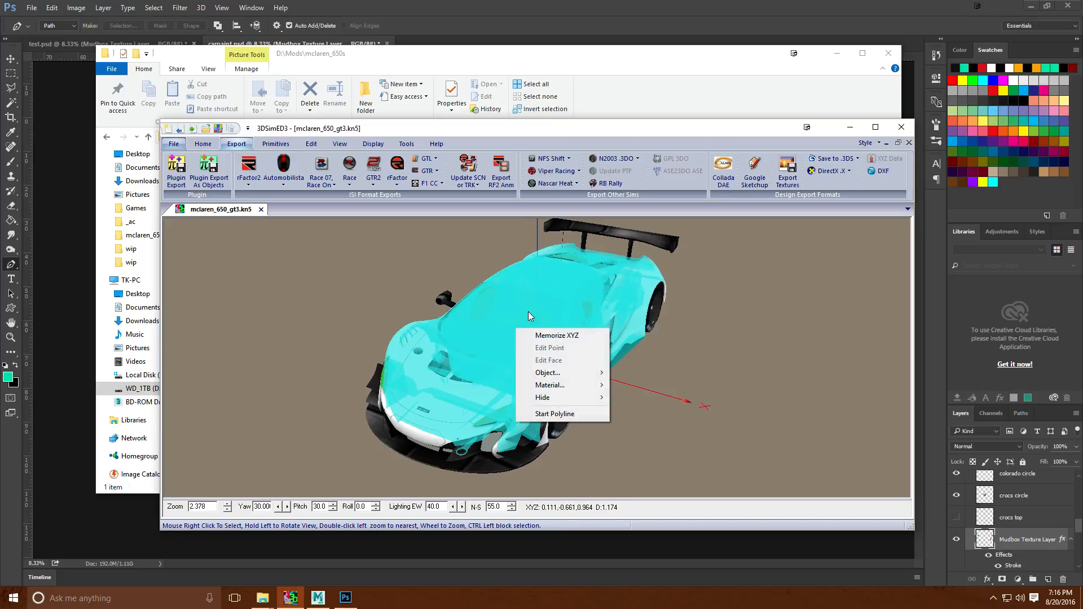
pyautogui.moveTo(571, 373)
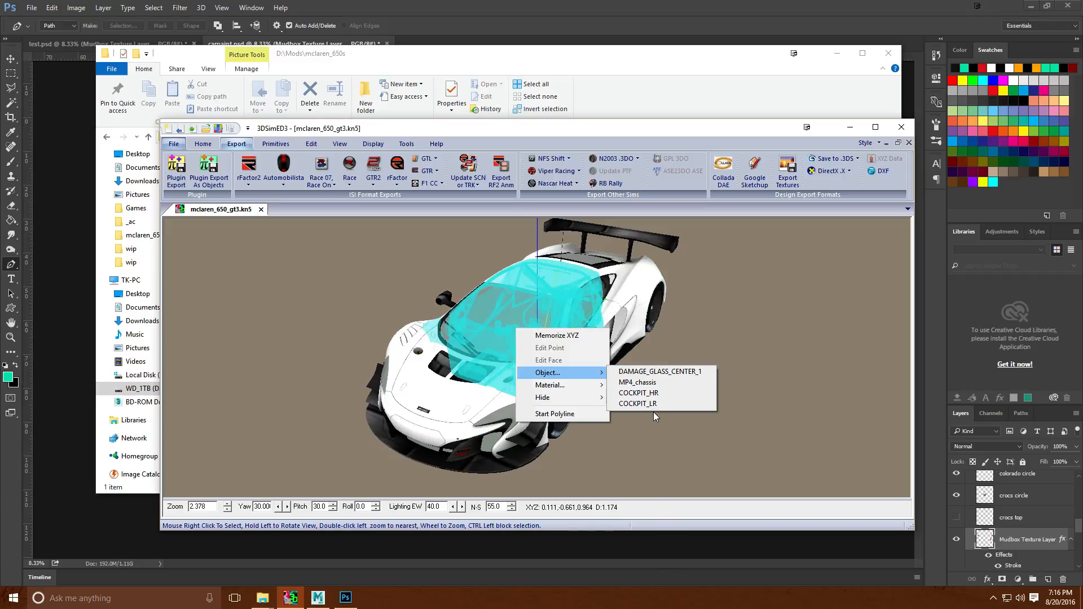
pyautogui.click(651, 385)
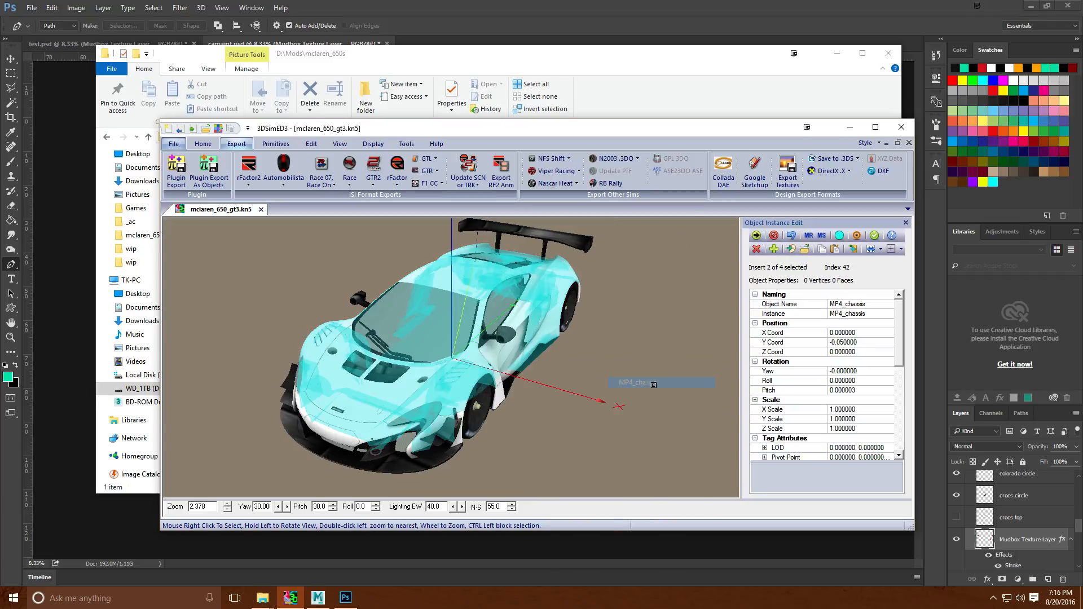
pyautogui.click(792, 253)
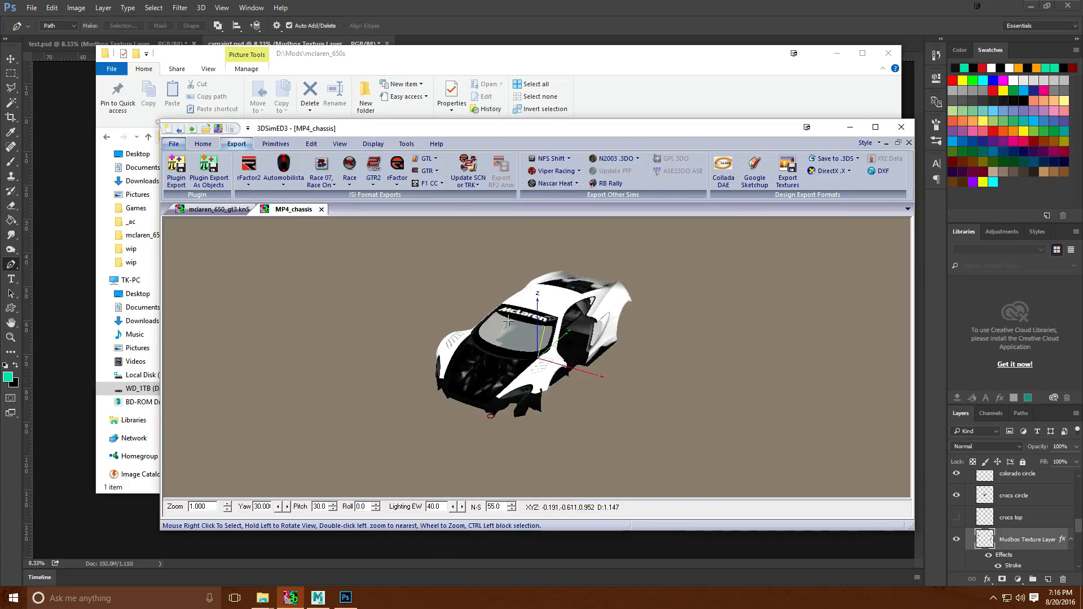
# Select the windshield glass sub-object MP4_chassis_SUB3 and open it in its own document.
pyautogui.rightClick(509, 321)
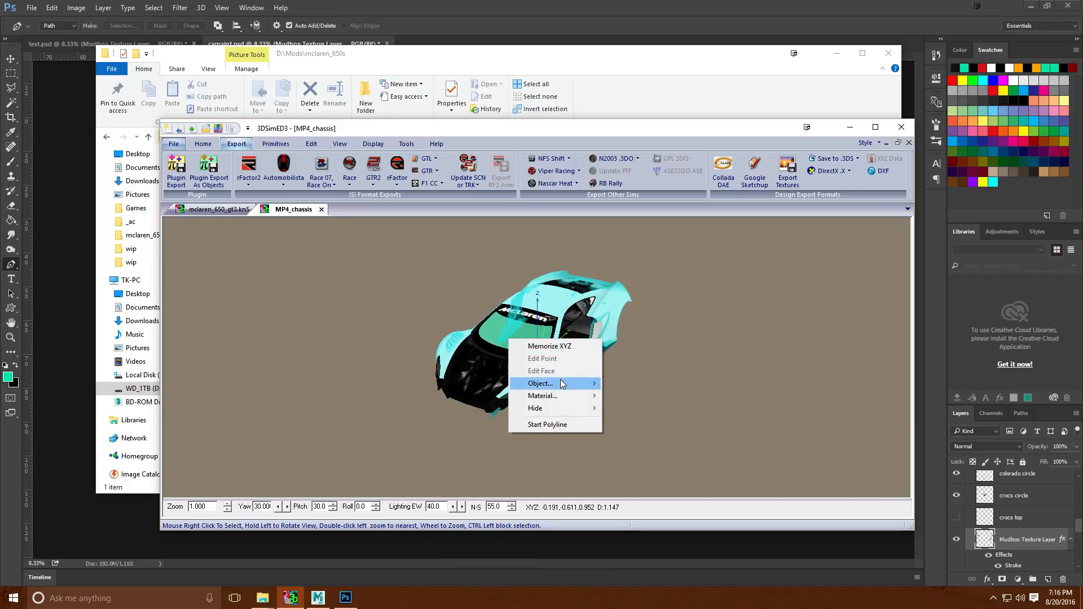
pyautogui.moveTo(561, 383)
pyautogui.moveTo(769, 352); pyautogui.dragTo(755, 340)
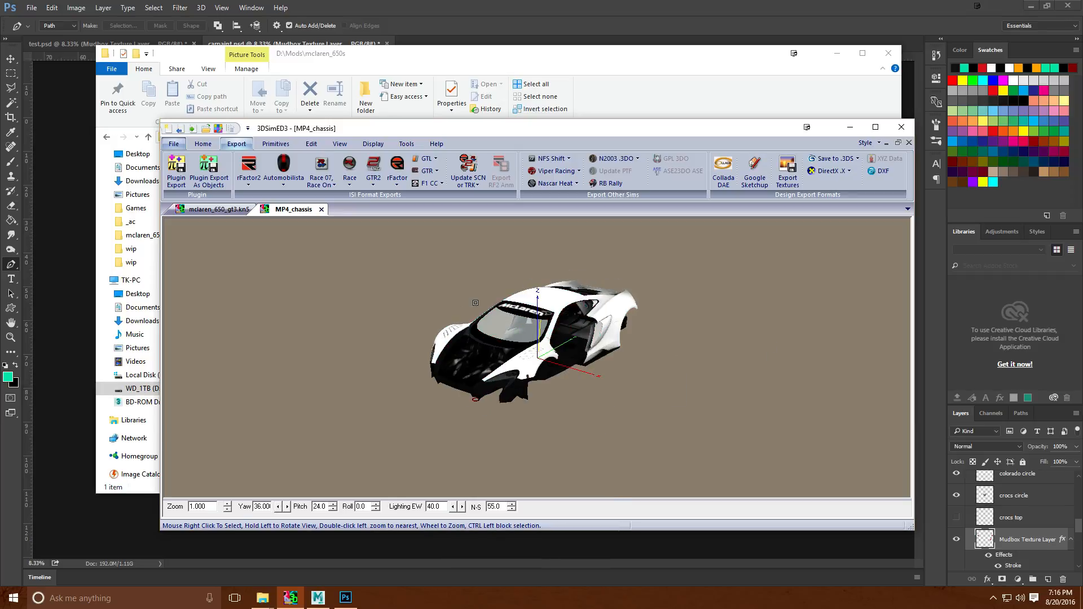
pyautogui.scroll(5, 480, 303)
pyautogui.rightClick(480, 321)
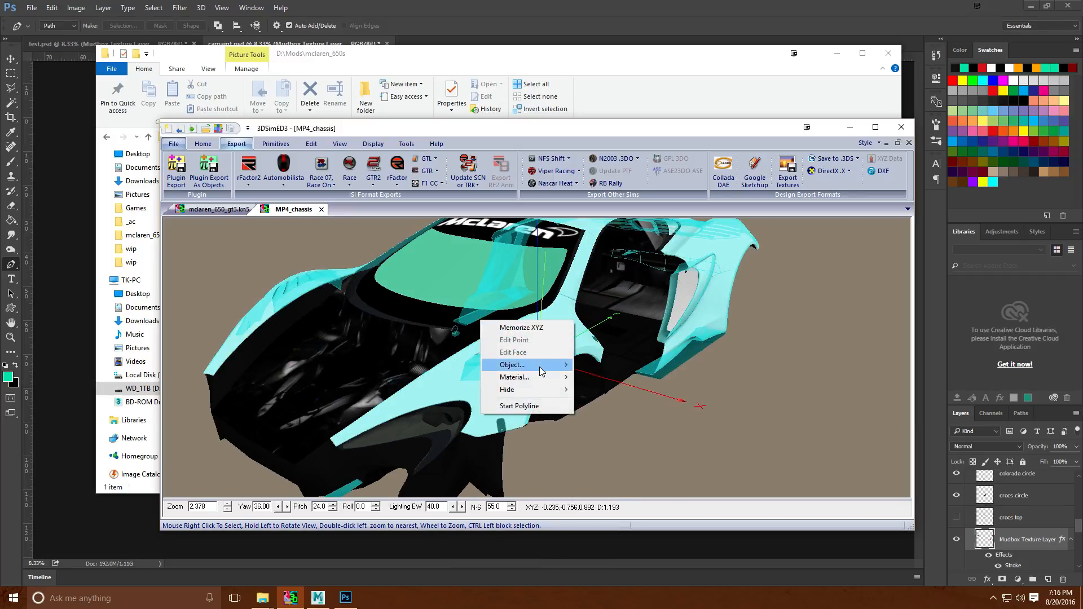
pyautogui.moveTo(556, 365)
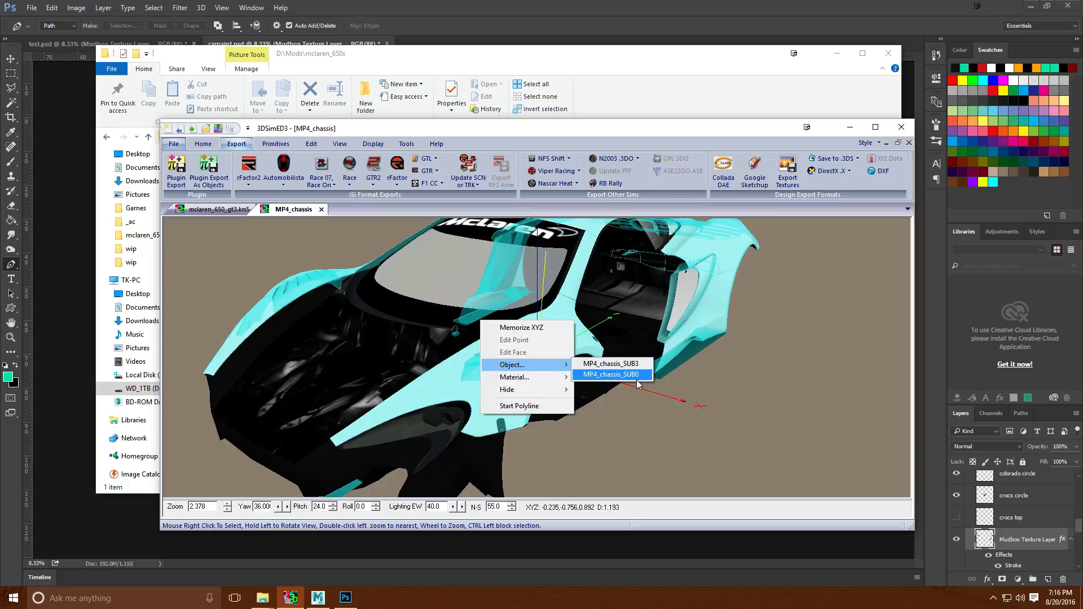
pyautogui.click(641, 366)
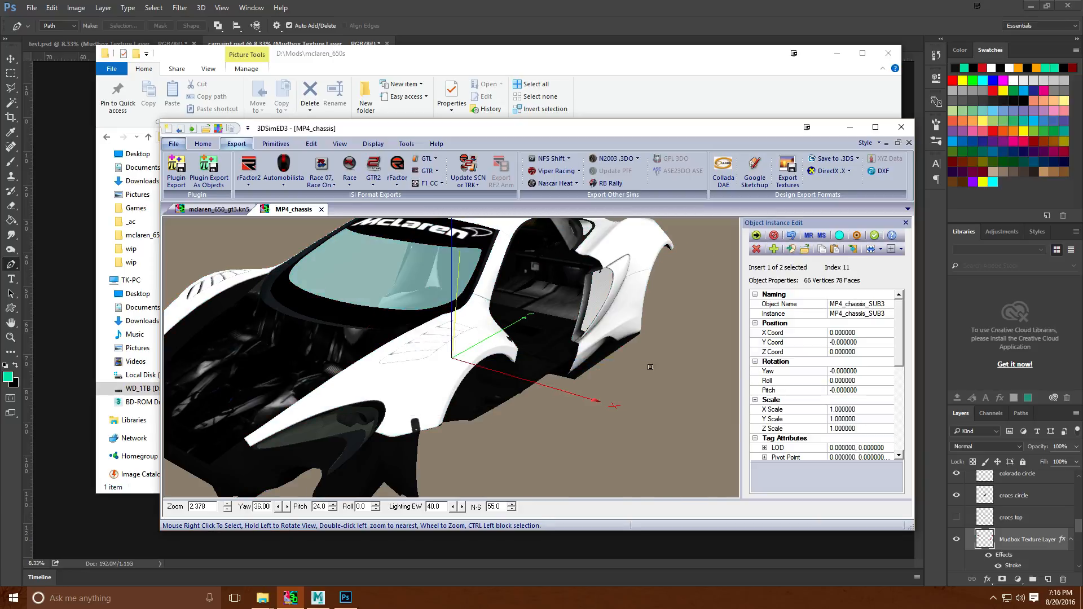
pyautogui.click(792, 251)
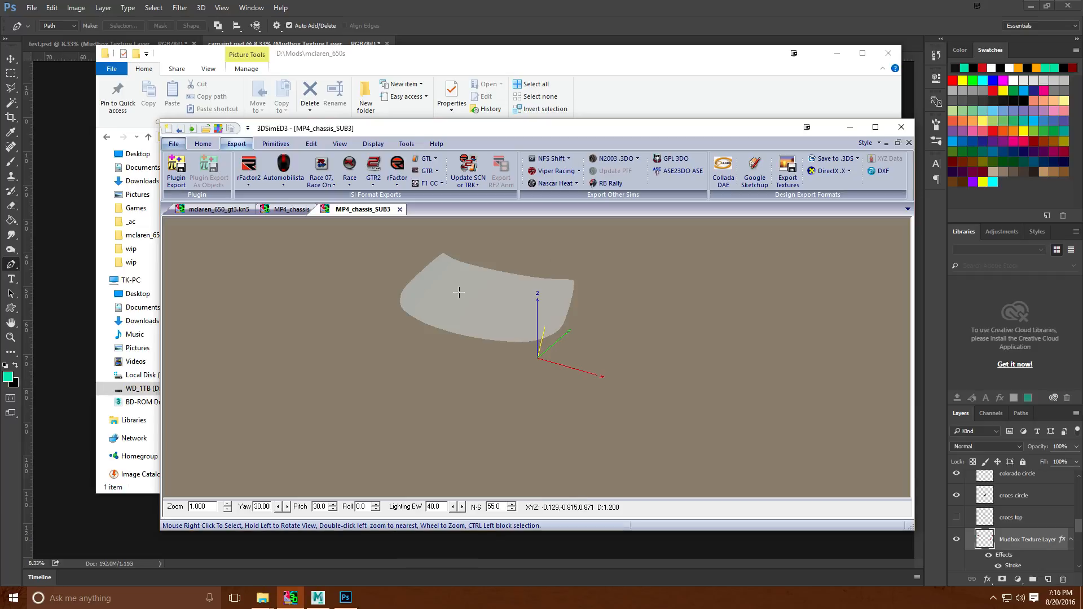
# Open the windshield's Glass_Windows material and examine its texture map, blending and other attributes.
pyautogui.rightClick(498, 295)
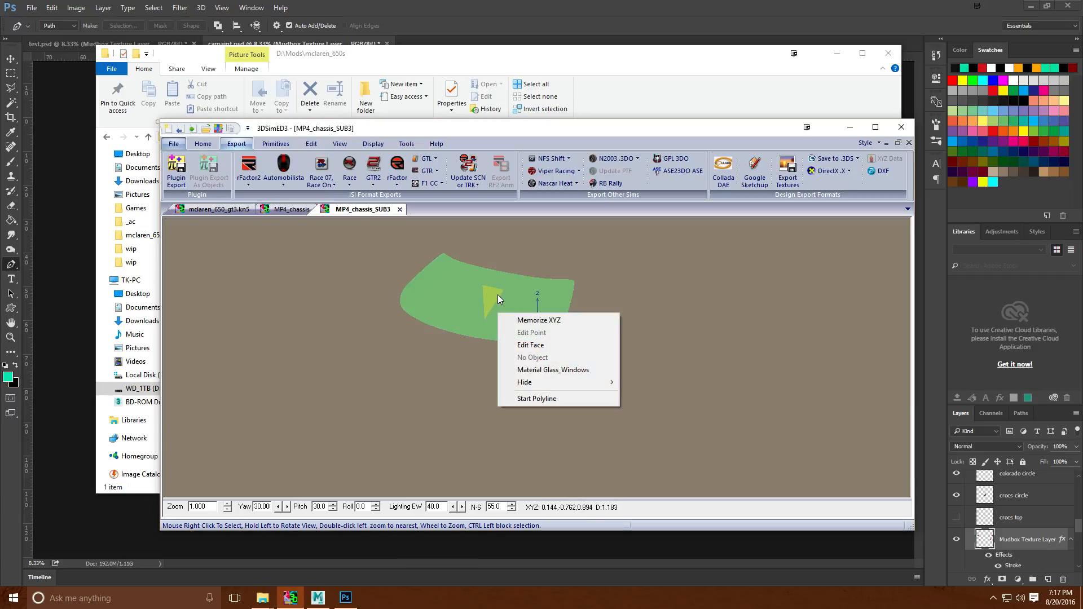
pyautogui.click(558, 372)
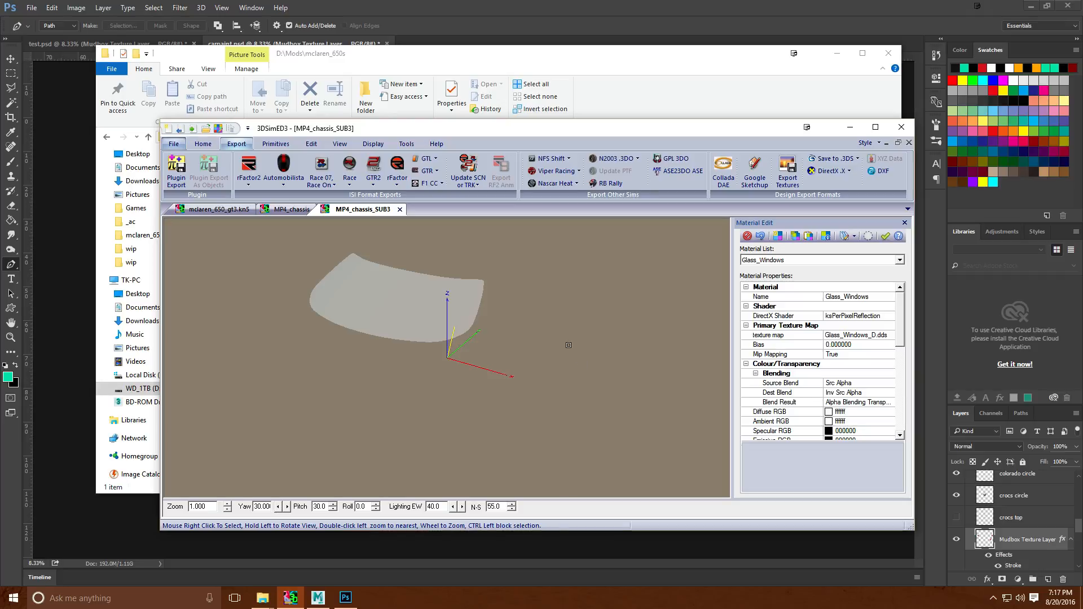
pyautogui.rightClick(364, 275)
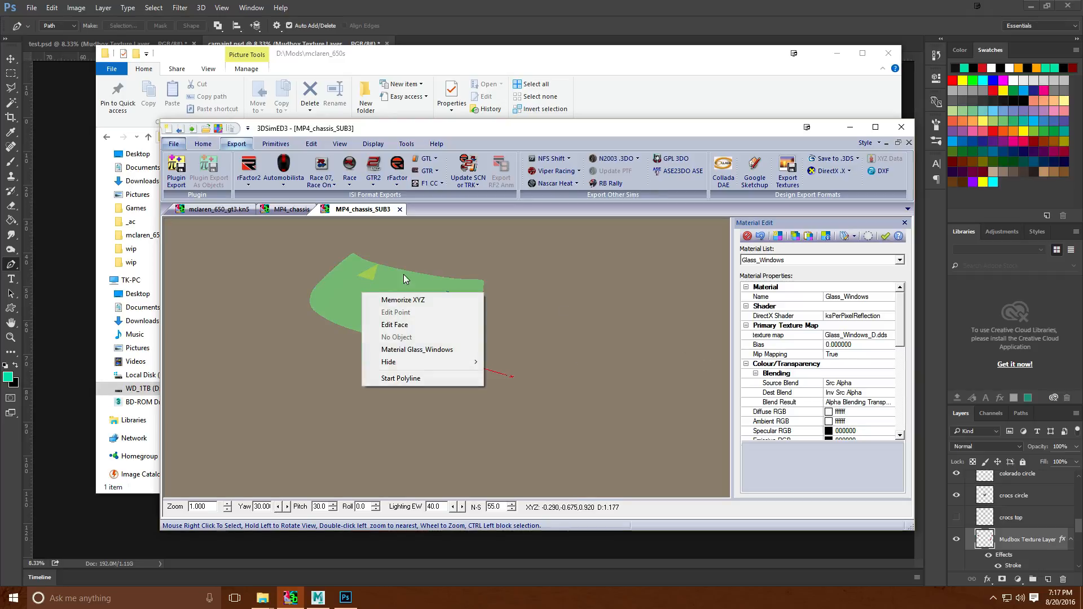
pyautogui.click(445, 350)
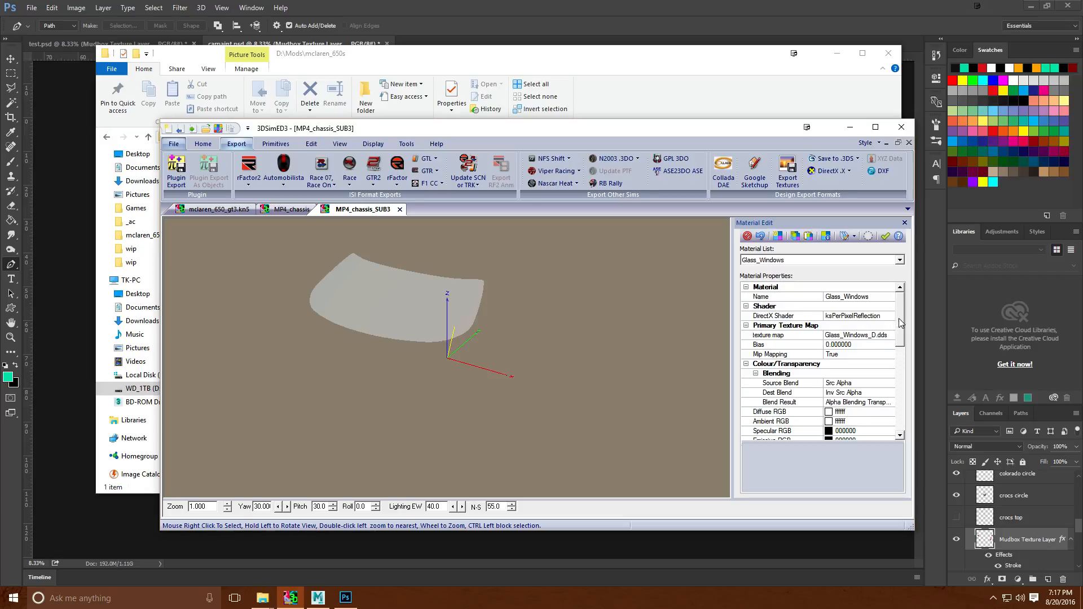
pyautogui.moveTo(899, 318); pyautogui.dragTo(898, 356)
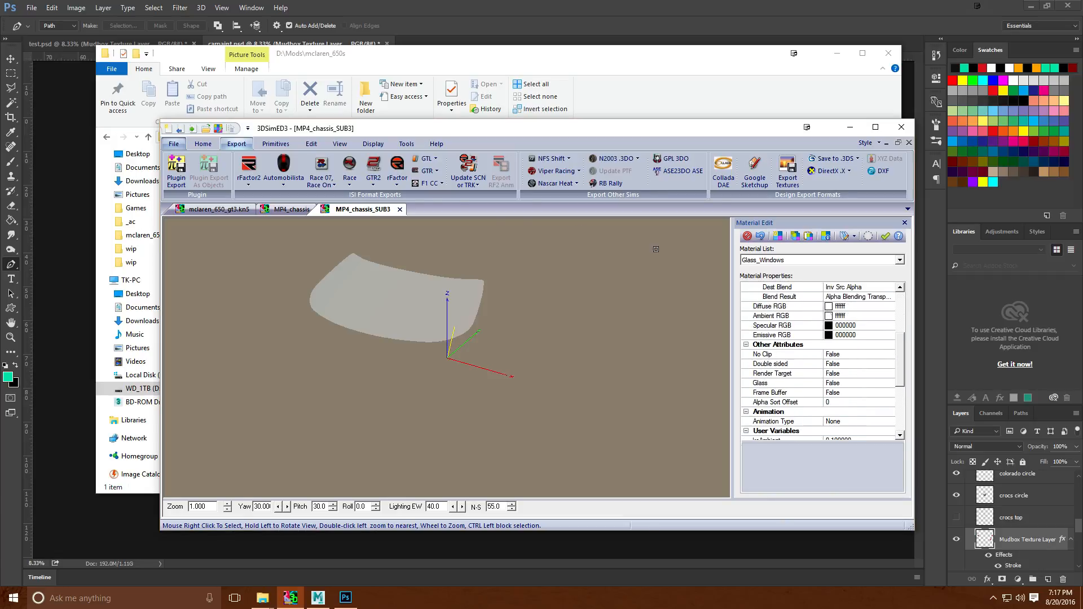
# Close the MP4_chassis and MP4_chassis_SUB3 documents, returning to the full car model.
pyautogui.click(300, 211)
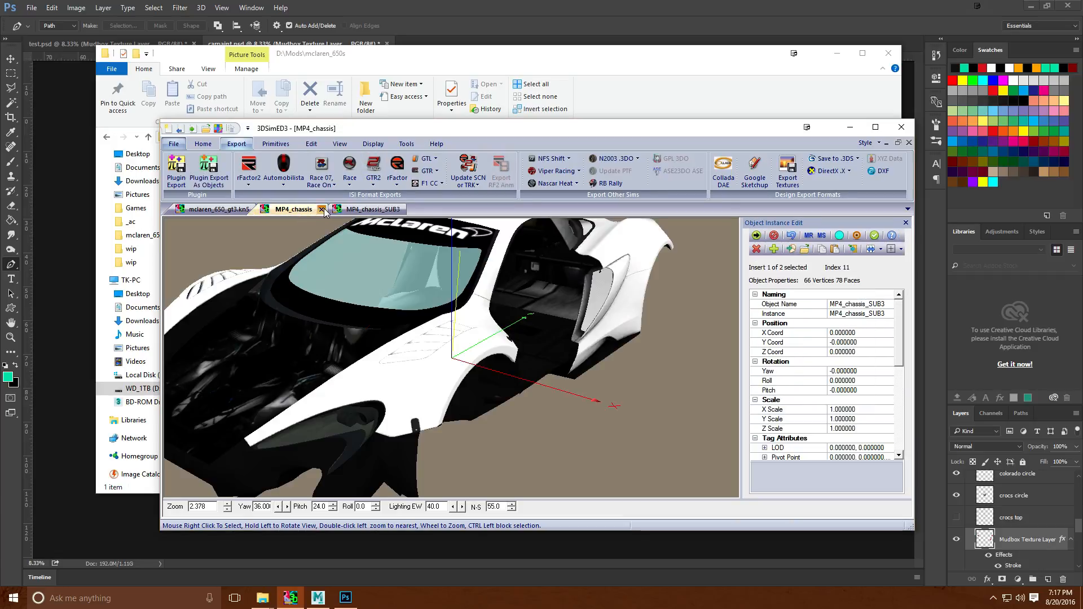
pyautogui.click(321, 209)
pyautogui.click(519, 357)
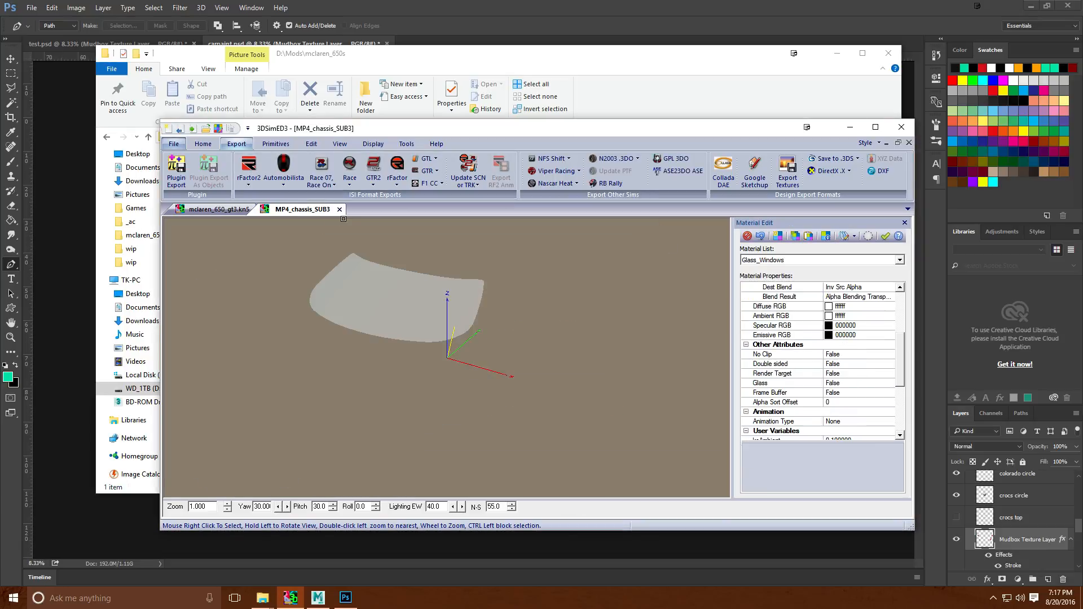
pyautogui.click(339, 209)
pyautogui.click(519, 356)
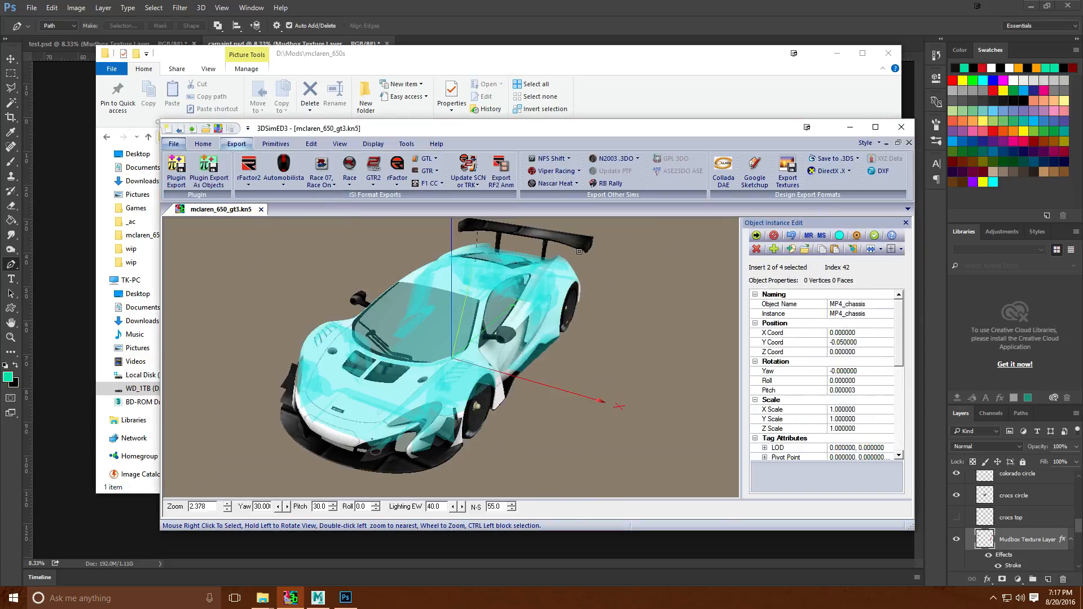
# Select the REAR_WING object on the car and open it in its own document.
pyautogui.rightClick(548, 244)
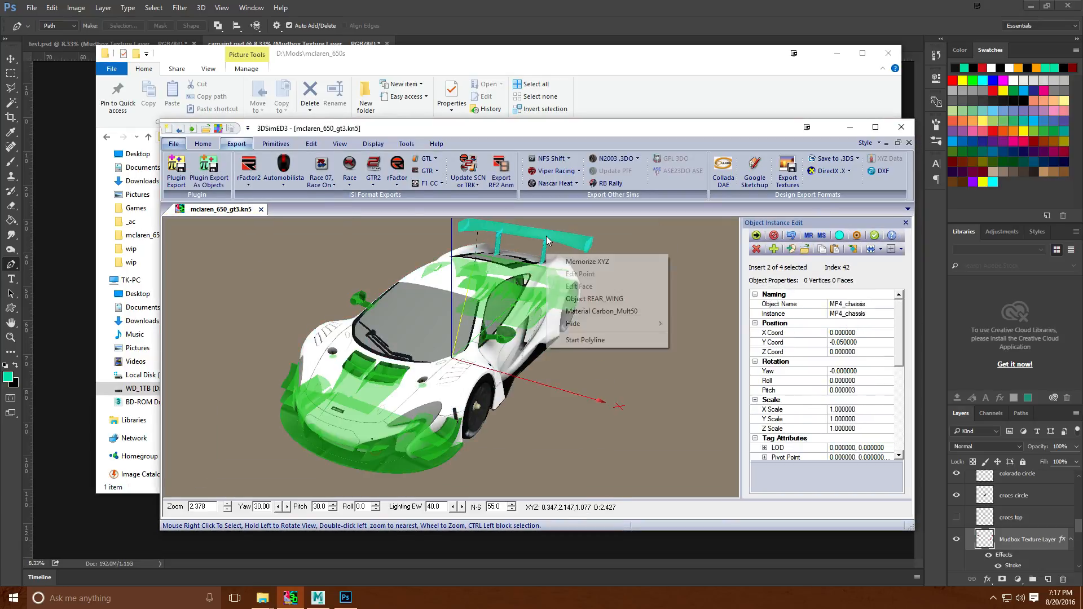
pyautogui.click(614, 300)
pyautogui.click(613, 300)
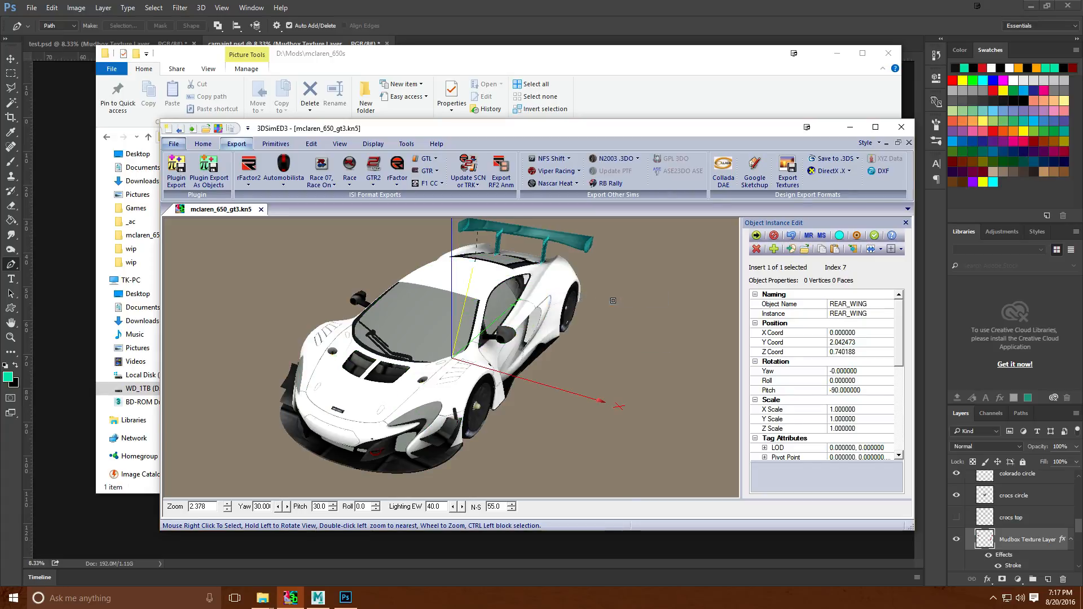
pyautogui.click(791, 249)
# Open the rear wing's Carbon_Mult50 material and examine its primary and secondary texture maps.
pyautogui.rightClick(531, 373)
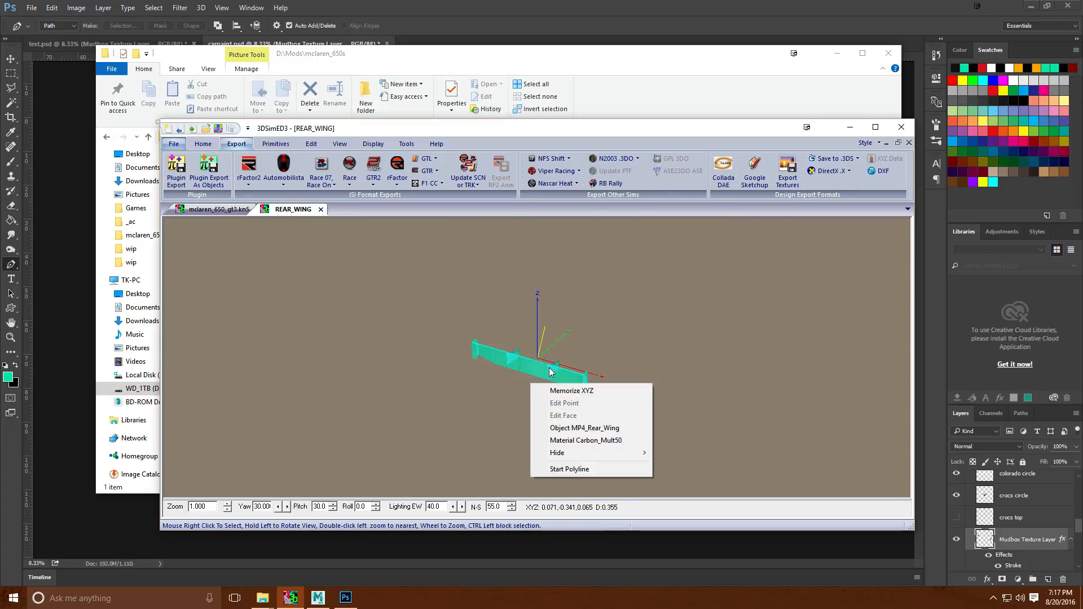
pyautogui.click(564, 440)
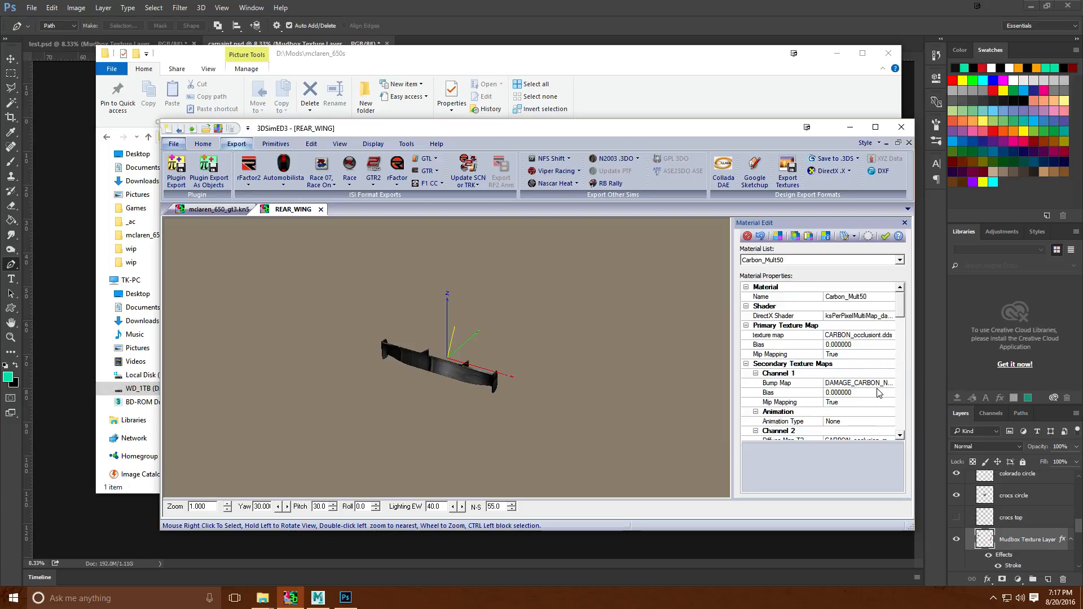
pyautogui.scroll(-2, 877, 393)
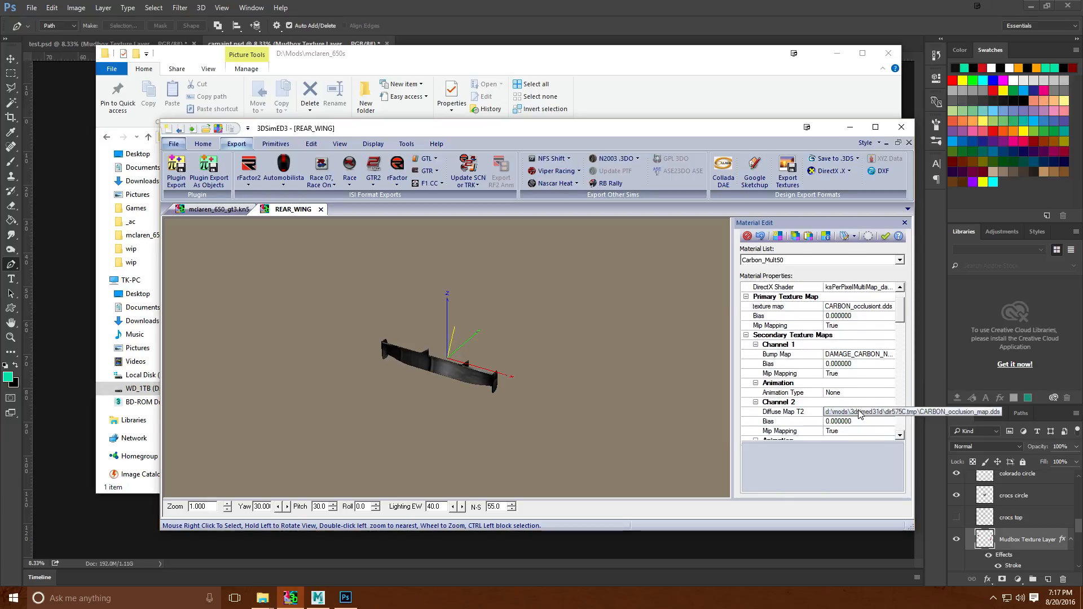
pyautogui.scroll(-1, 860, 415)
pyautogui.scroll(-1, 862, 381)
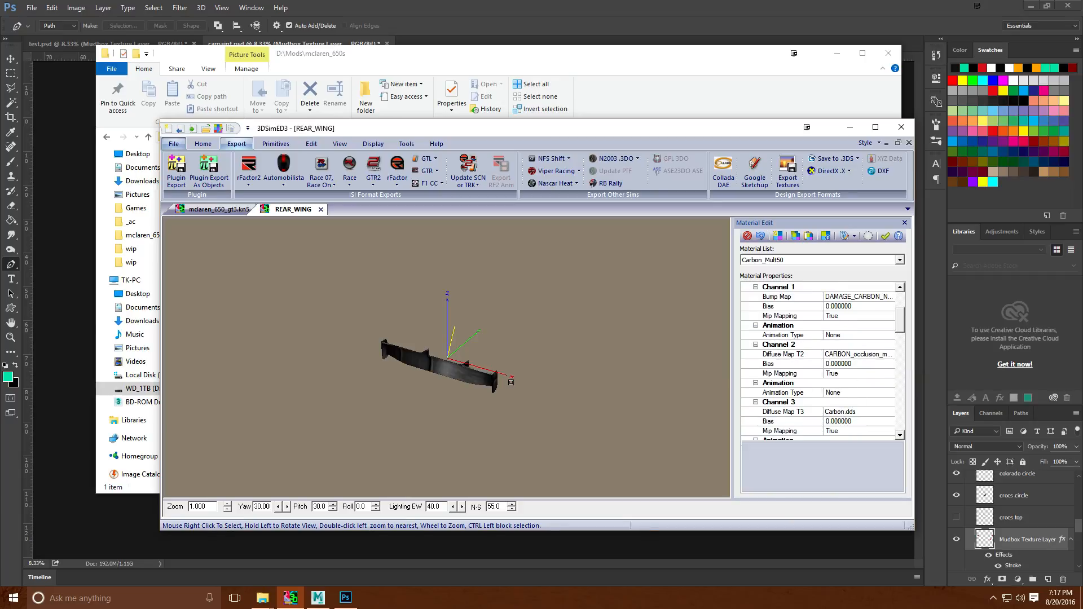
pyautogui.scroll(1, 872, 345)
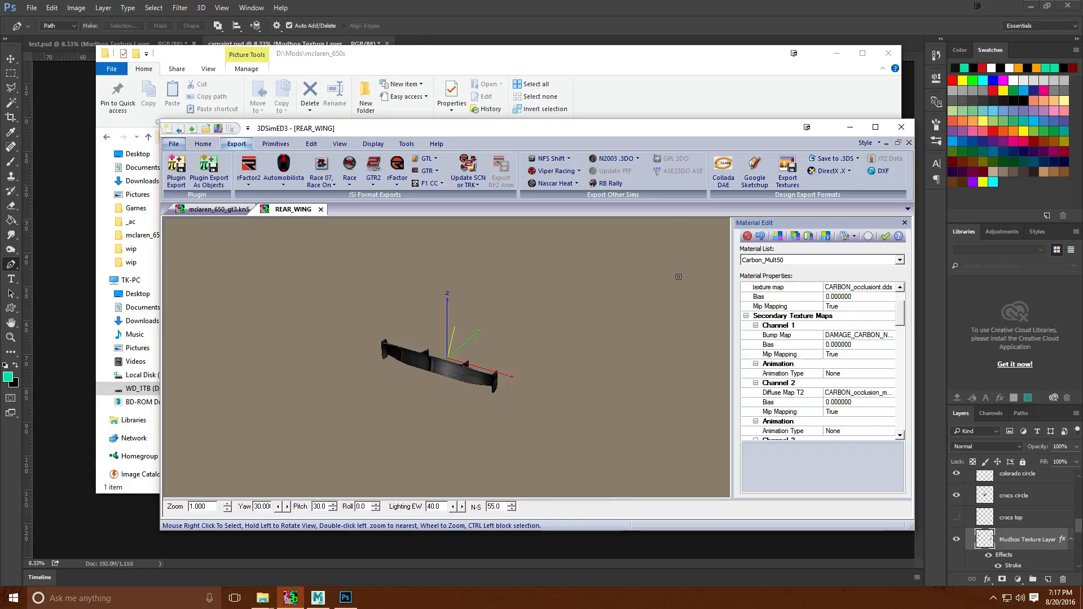
# Export the rear wing's textures, renaming the drawing's textures to the exported ones, and check the files in the mclaren_650s folder.
pyautogui.click(789, 174)
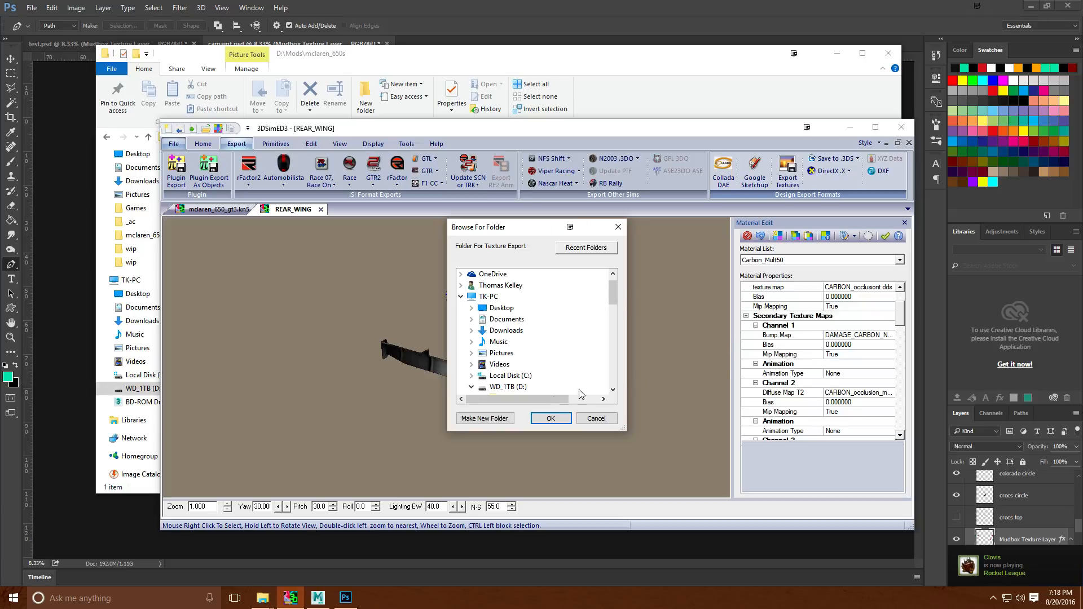
pyautogui.click(539, 420)
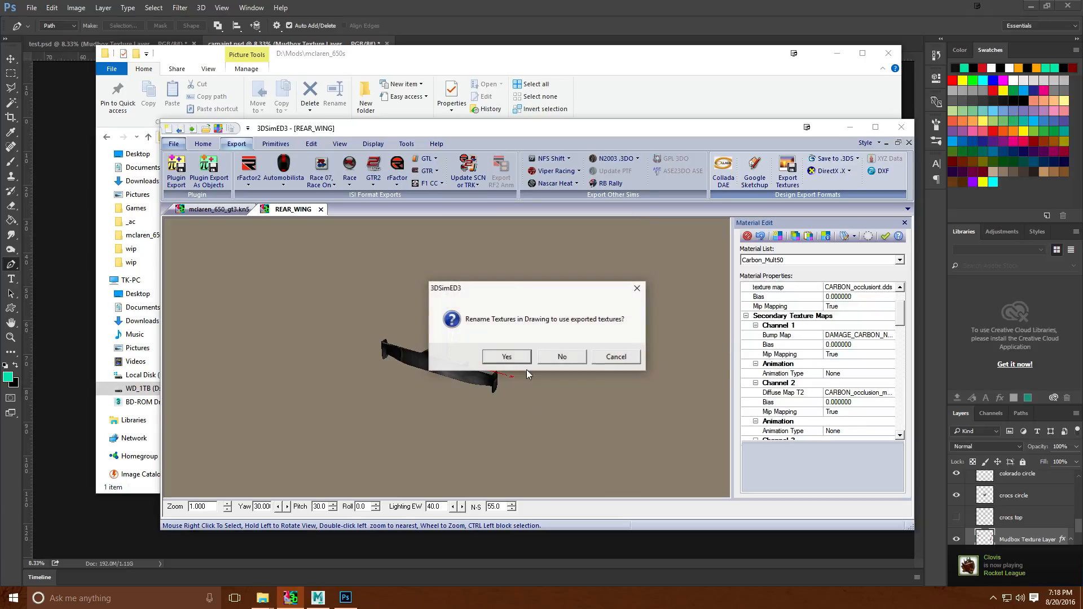
pyautogui.click(512, 357)
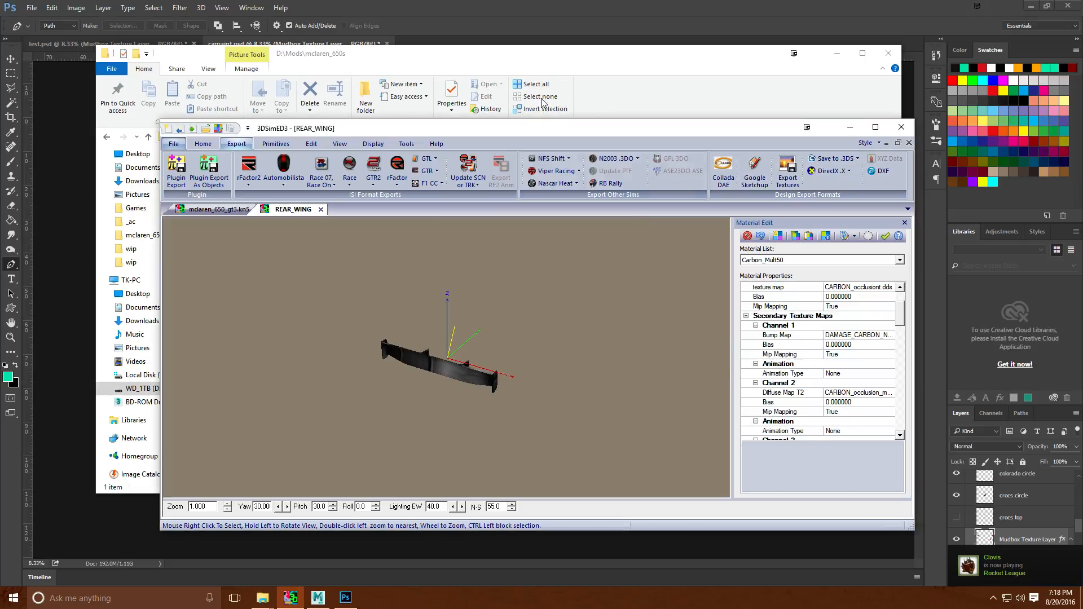
pyautogui.click(553, 63)
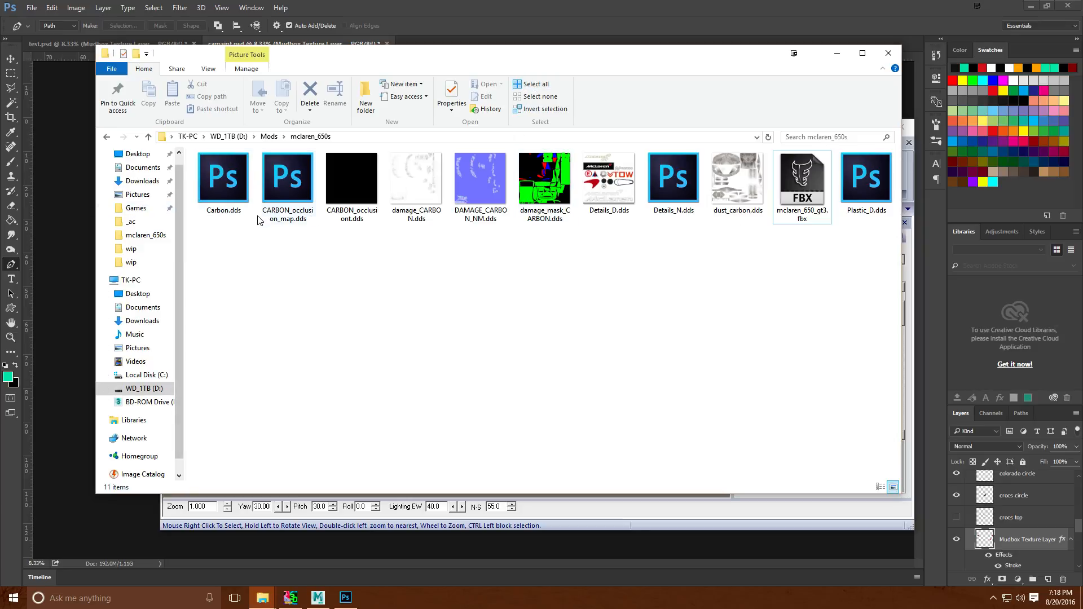
pyautogui.click(352, 217)
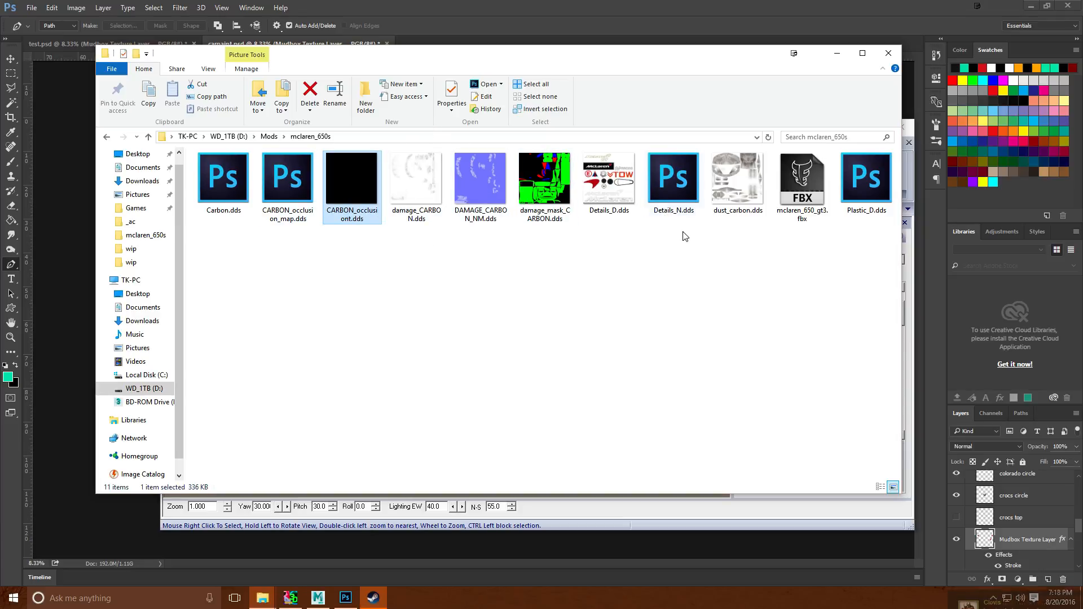
# Return to 3DSimED3 and close the REAR_WING document to get back to the full car model.
pyautogui.click(638, 515)
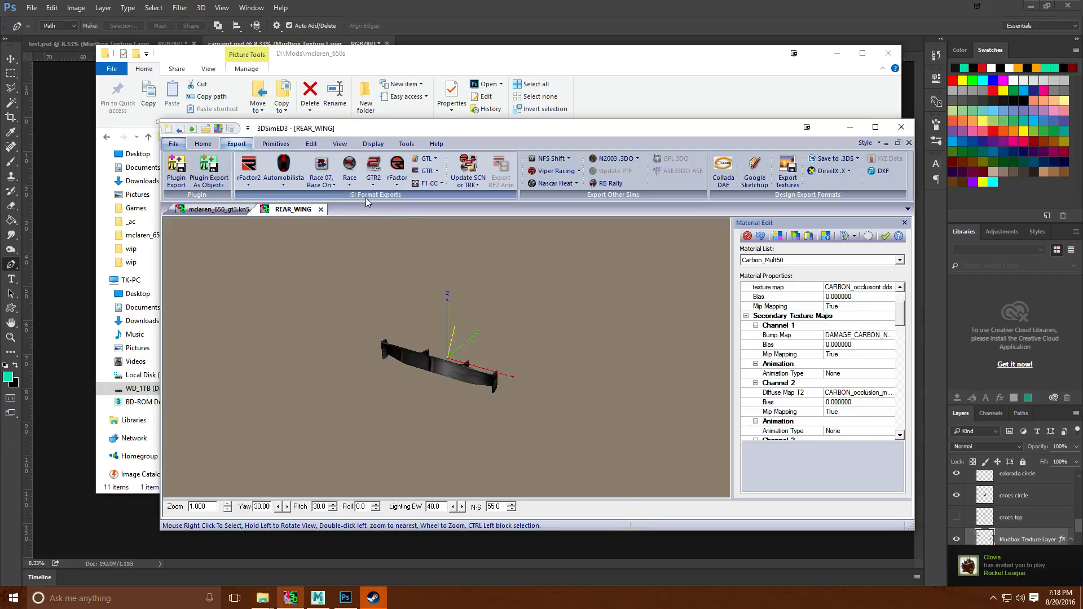
pyautogui.click(321, 210)
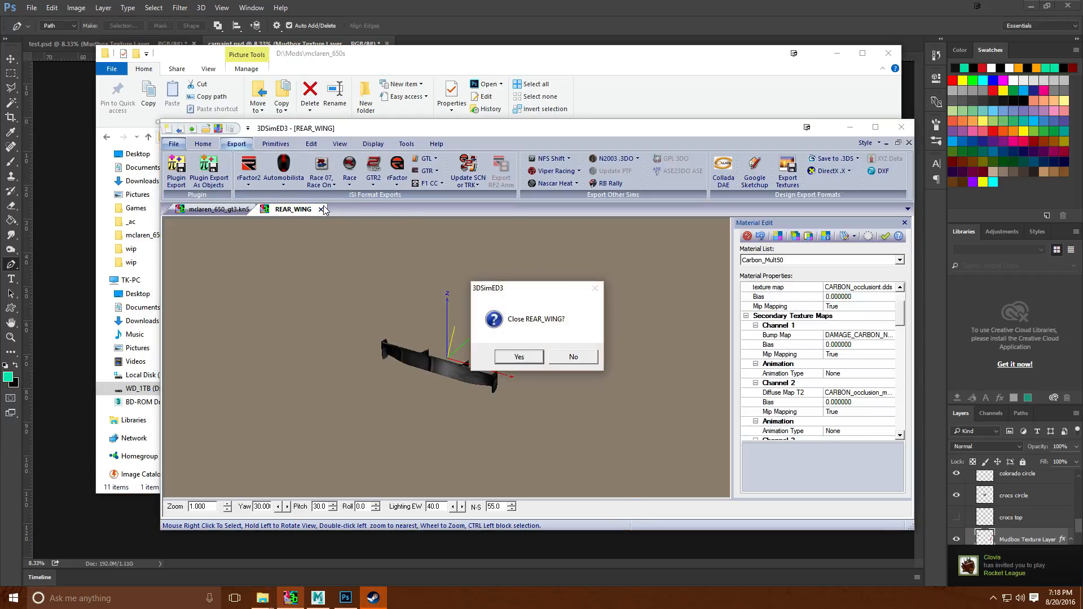
pyautogui.click(519, 357)
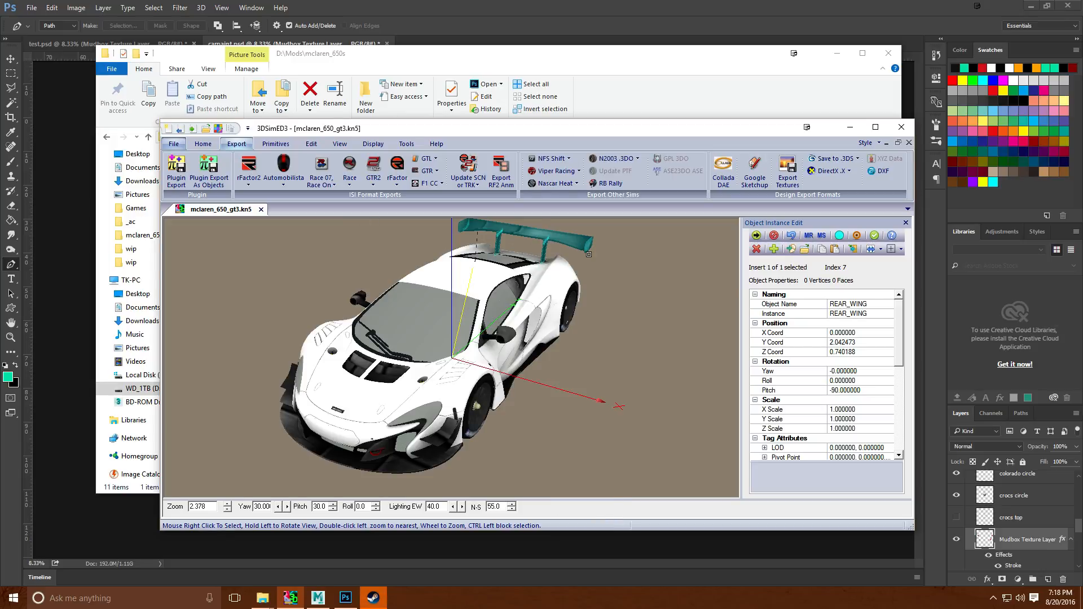
# Export all textures of the full car model, renaming the drawing's textures to match, and review the files in the mclaren_650s folder.
pyautogui.click(788, 172)
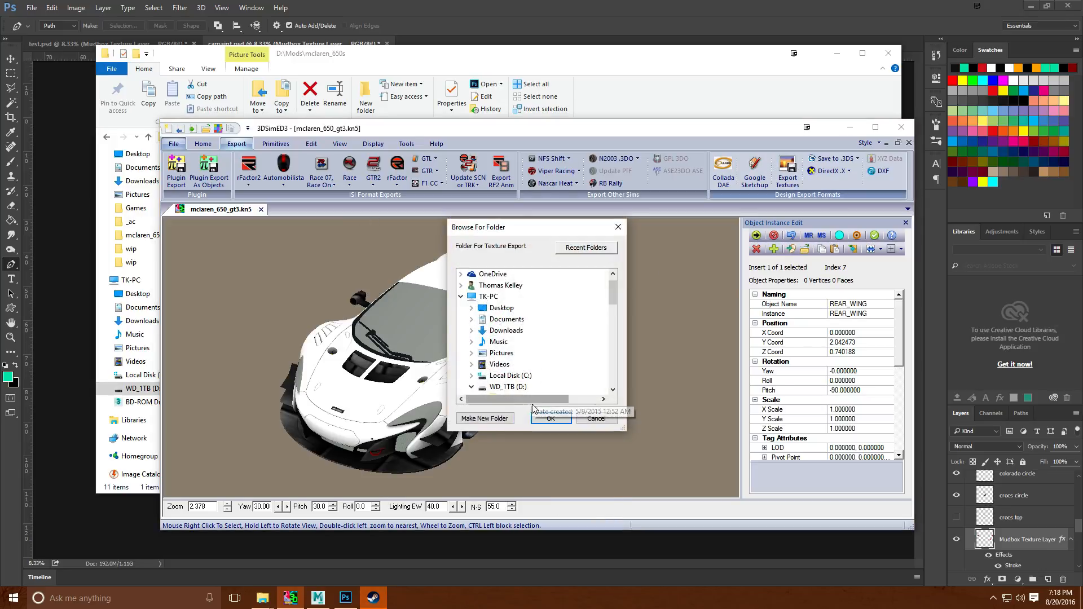
pyautogui.click(556, 419)
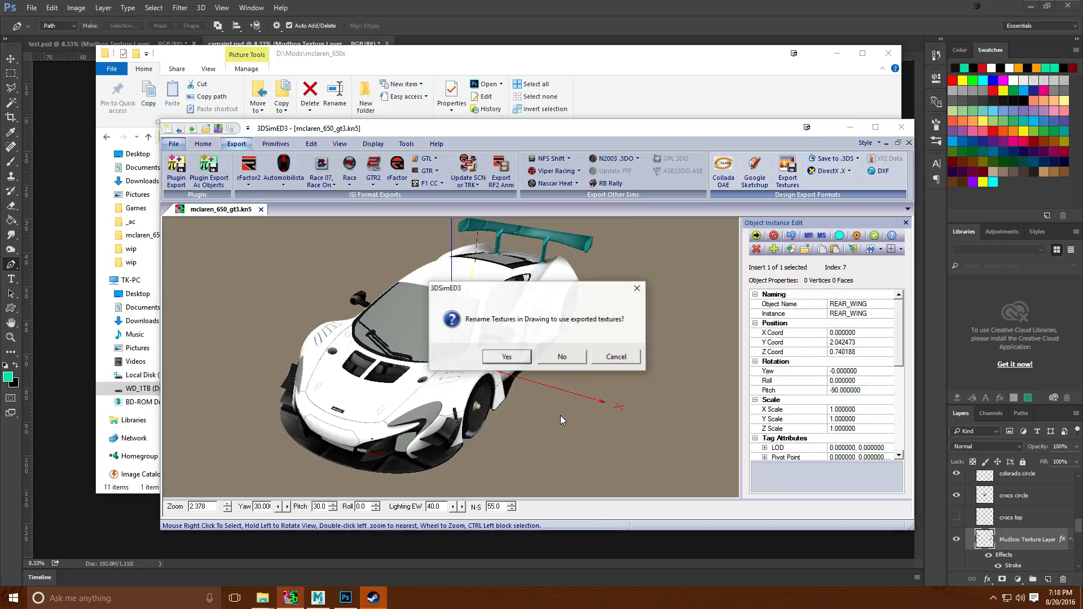
pyautogui.click(507, 356)
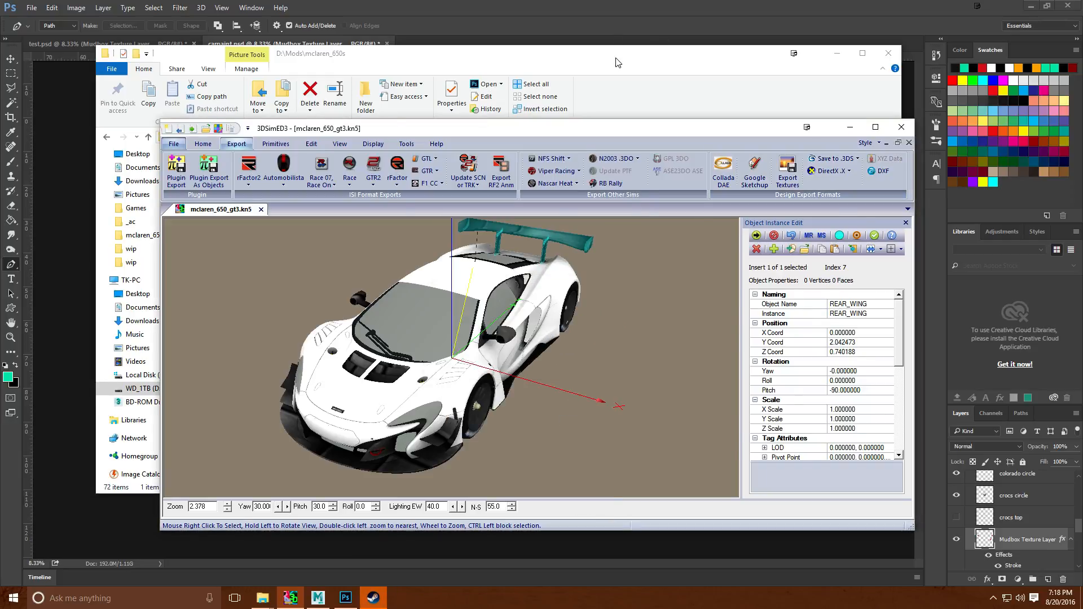
pyautogui.click(618, 63)
pyautogui.scroll(-4, 570, 265)
pyautogui.scroll(4, 419, 338)
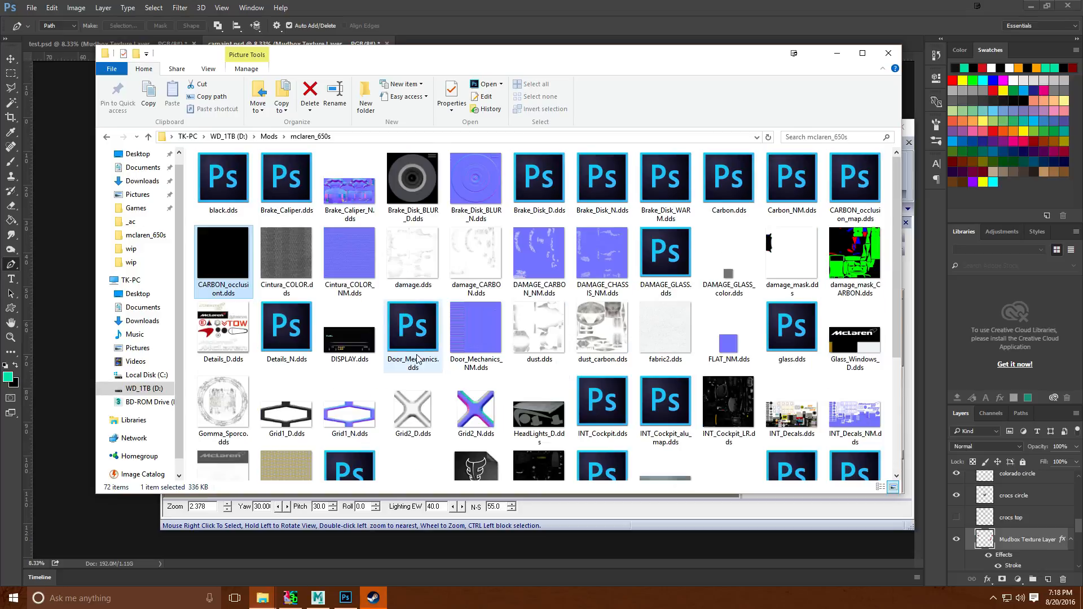
pyautogui.click(584, 506)
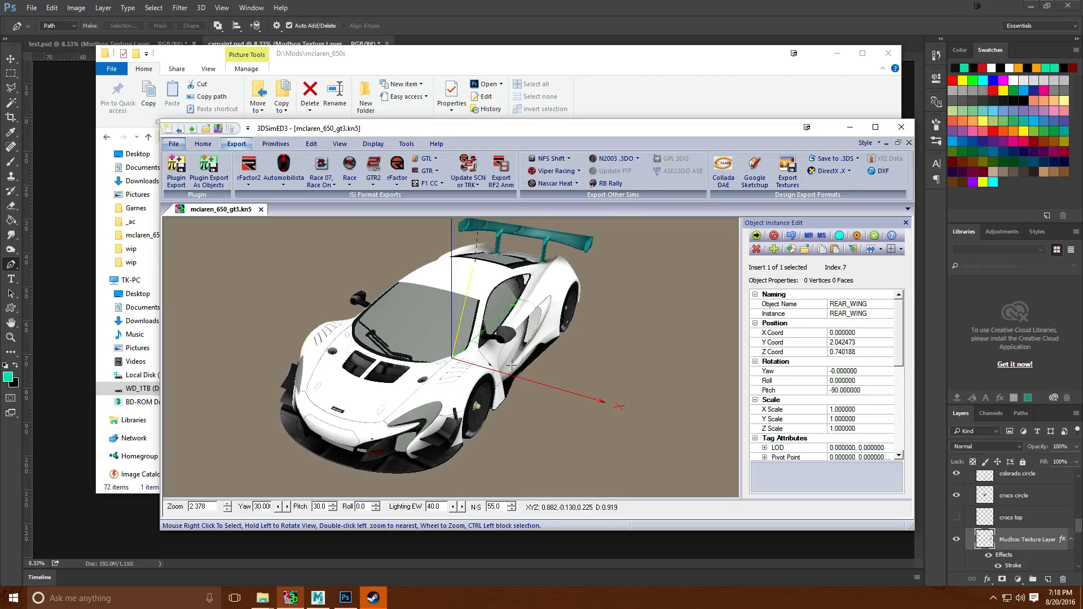
# Bring up the assettocorsa folder in File Explorer and launch acShowroom.exe.
pyautogui.click(388, 5)
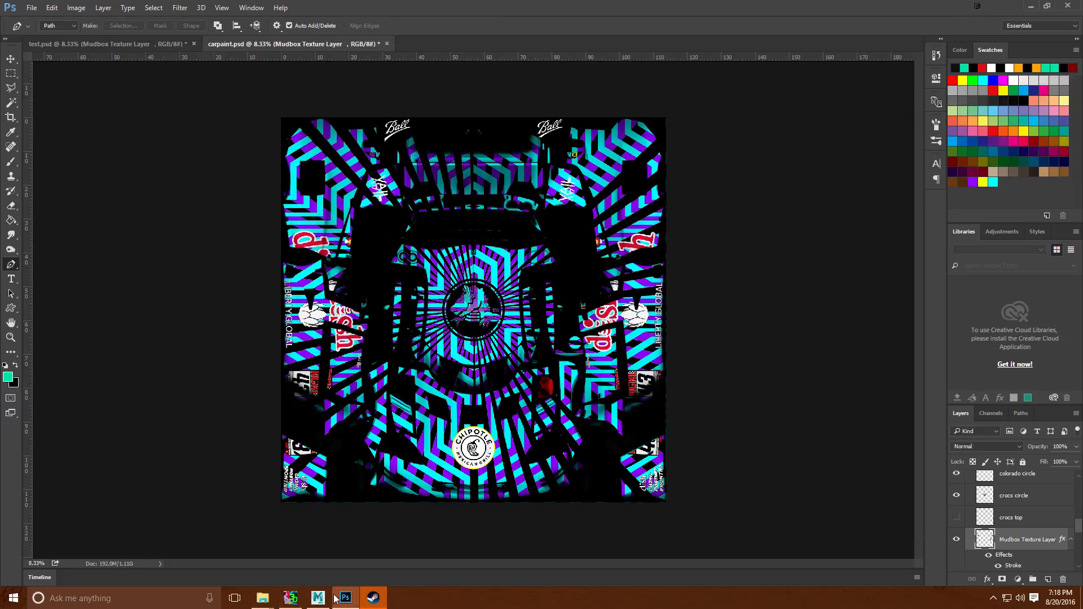
pyautogui.moveTo(326, 601)
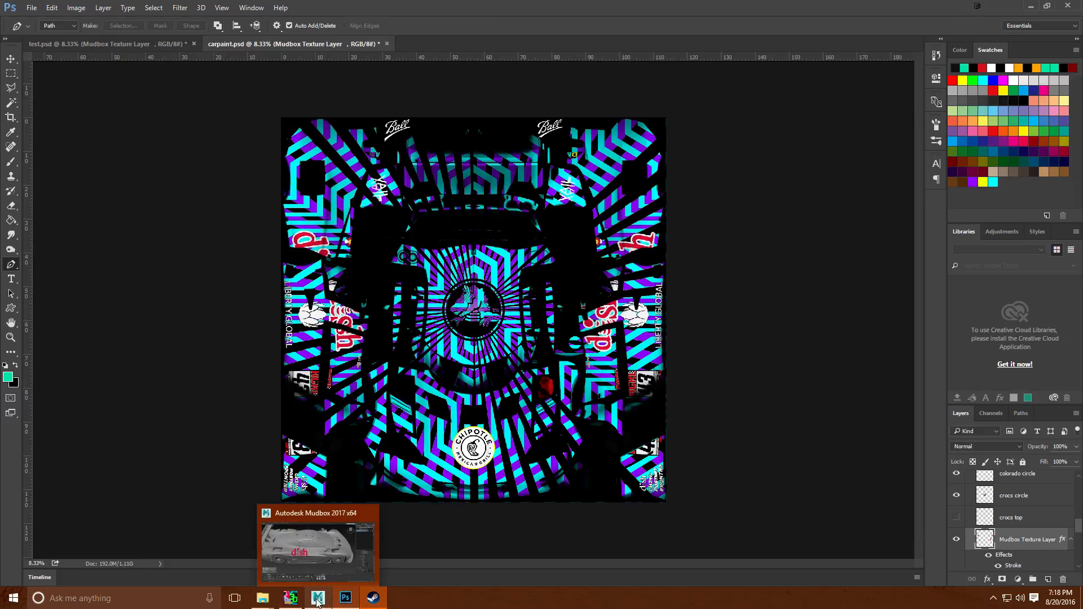
pyautogui.moveTo(261, 601)
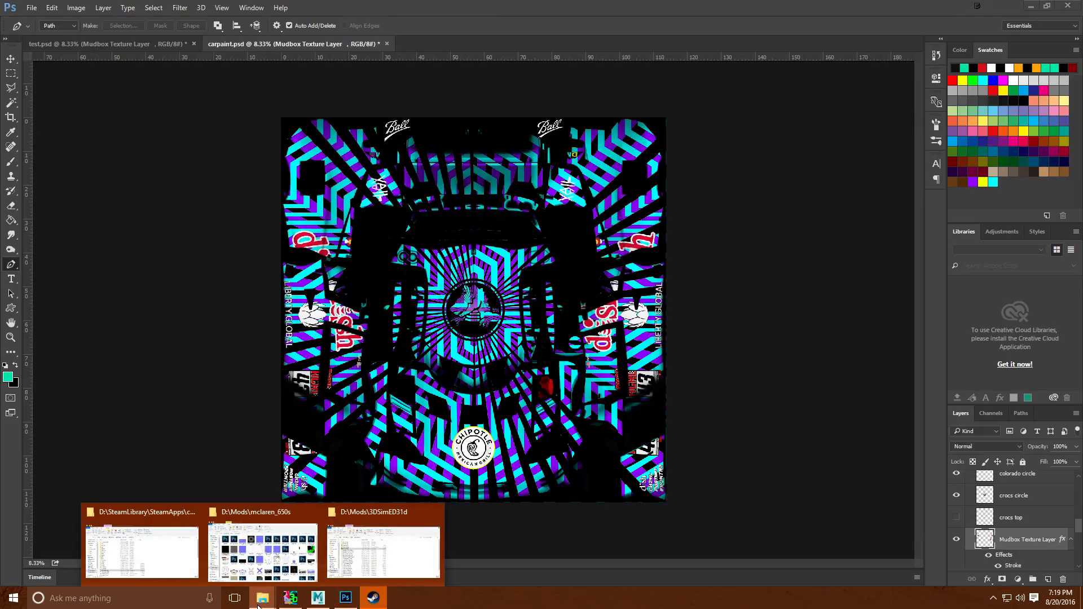
pyautogui.click(141, 571)
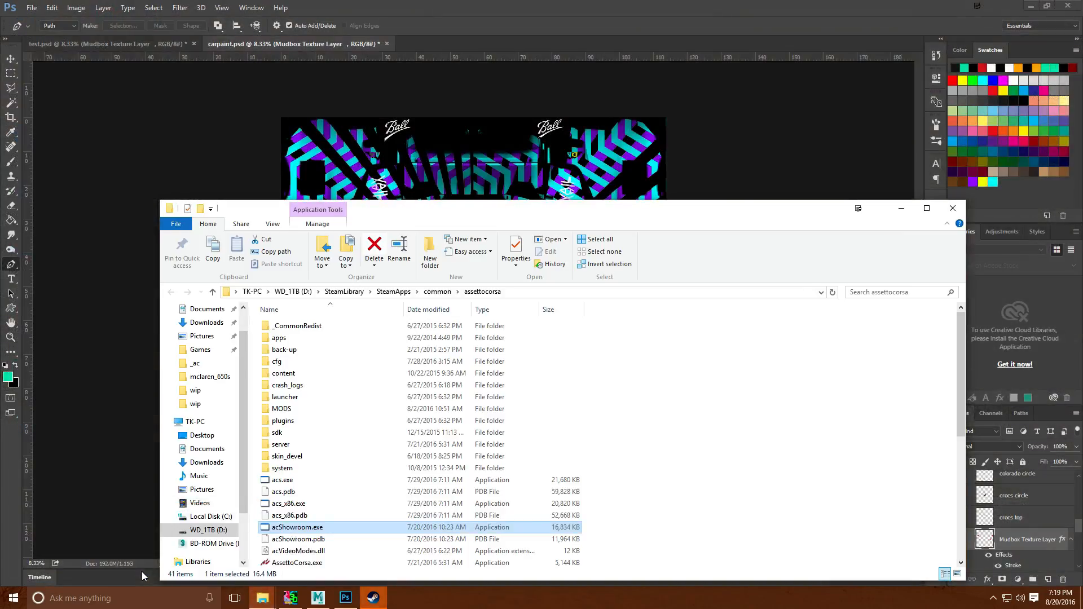
pyautogui.doubleClick(304, 527)
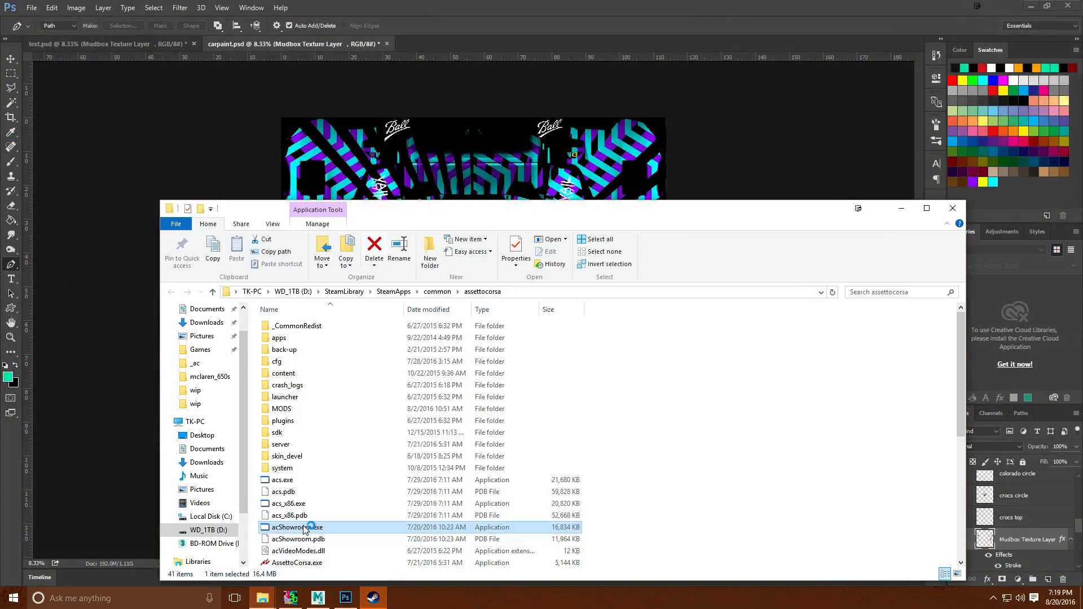
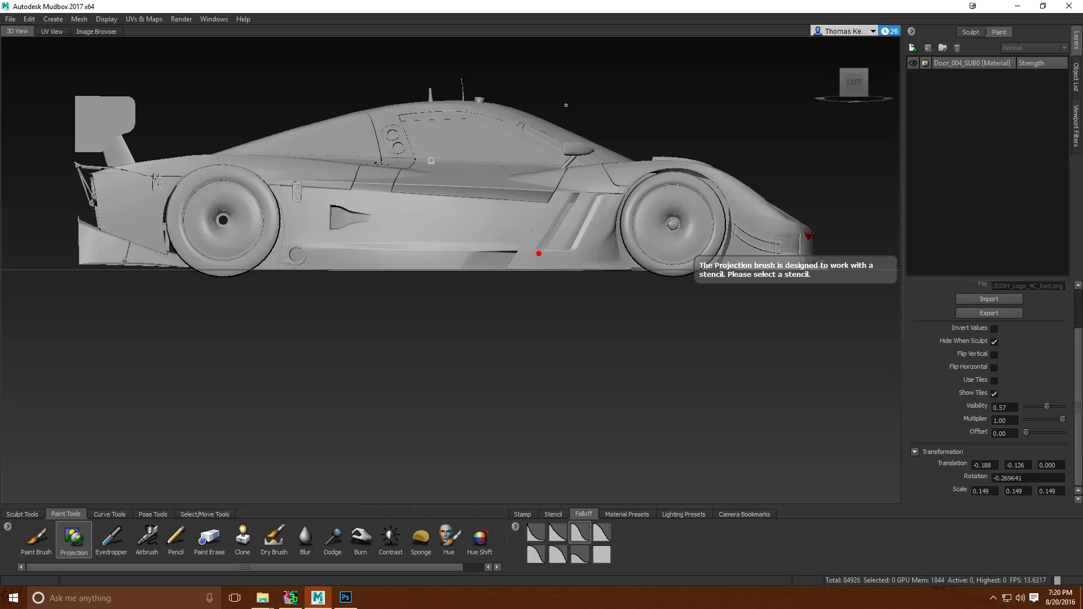
# Examine the projected paint on the whole Mudbox car model from the top-front view.
pyautogui.moveTo(868, 83)
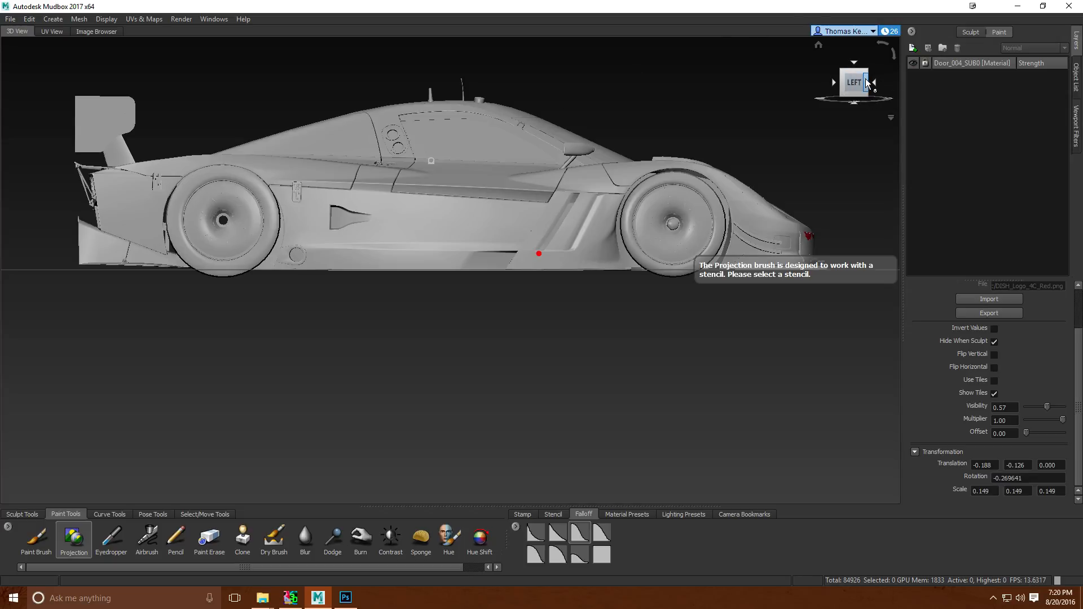
pyautogui.click(867, 83)
pyautogui.click(849, 85)
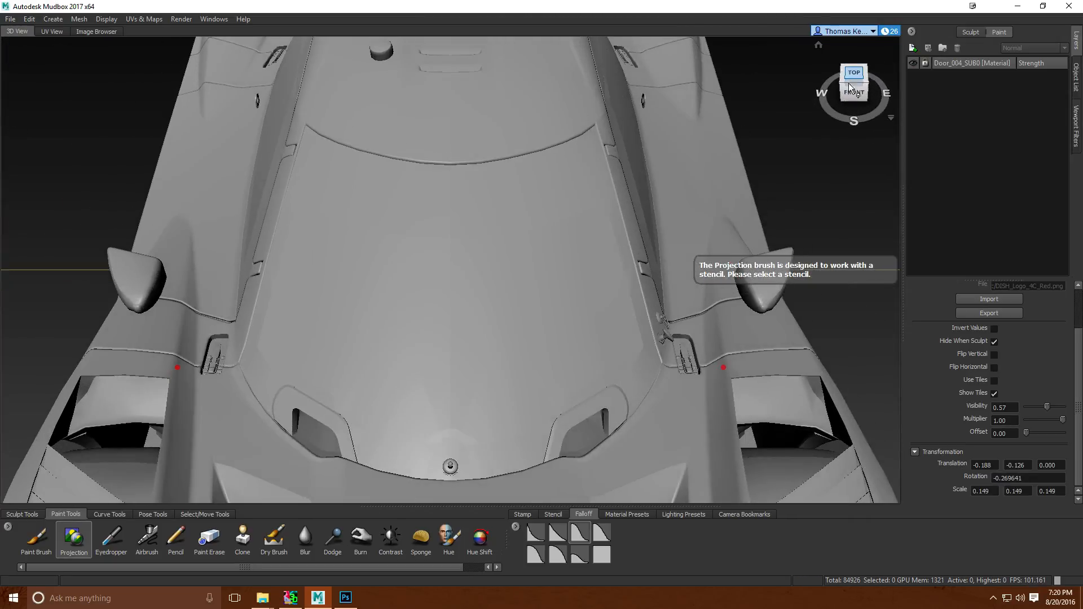
pyautogui.scroll(-8, 606, 230)
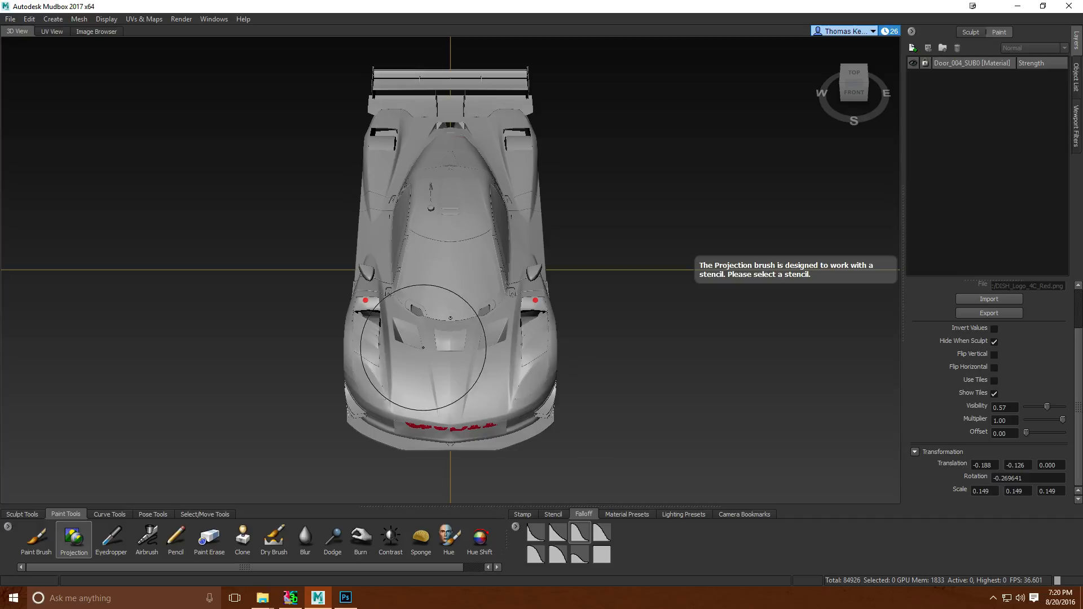
# Switch to Photoshop, create a transparent 3840 x 1080 pixel document and paste the copied screenshot into it.
pyautogui.click(346, 598)
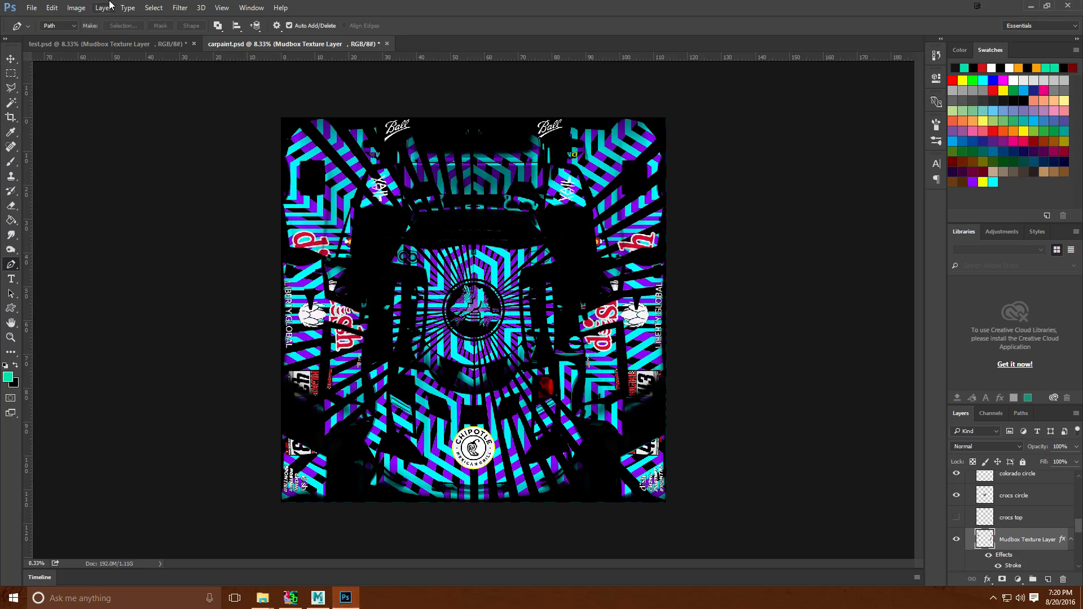
pyautogui.click(31, 8)
pyautogui.click(40, 21)
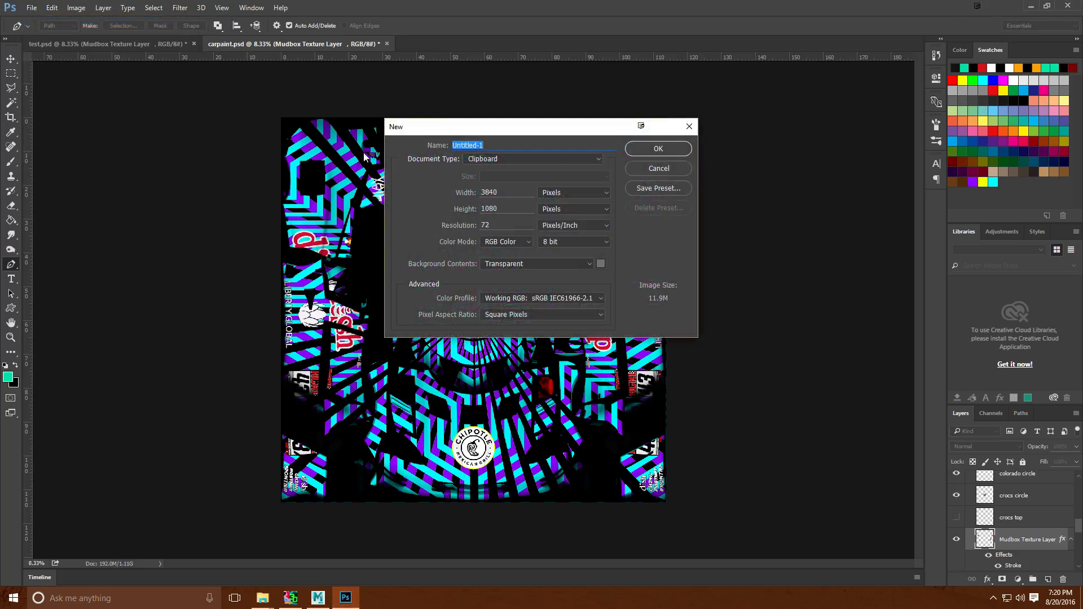
pyautogui.click(666, 144)
pyautogui.click(51, 7)
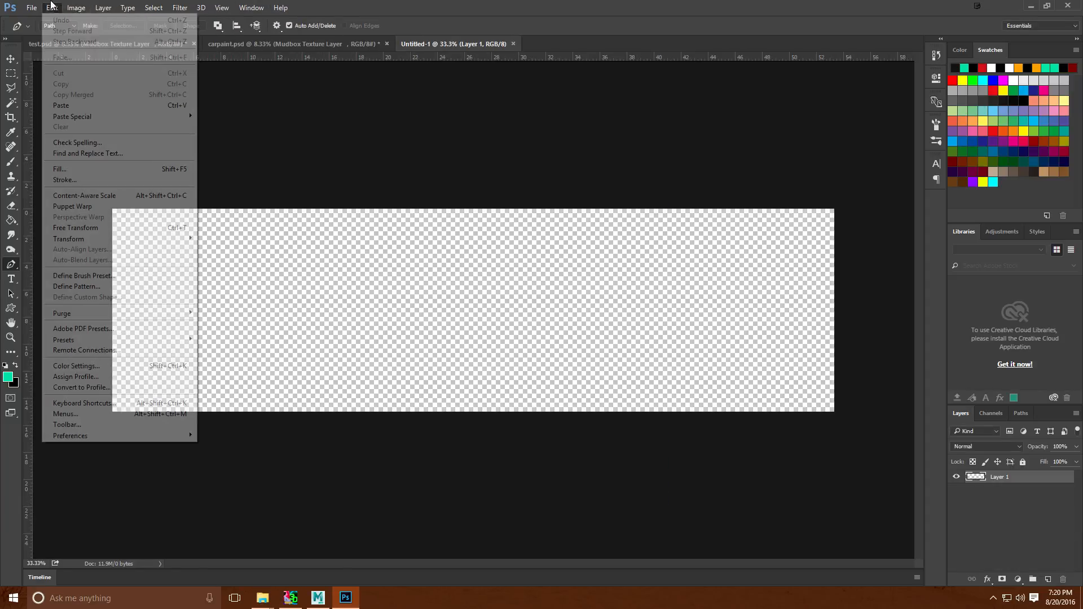
pyautogui.click(62, 105)
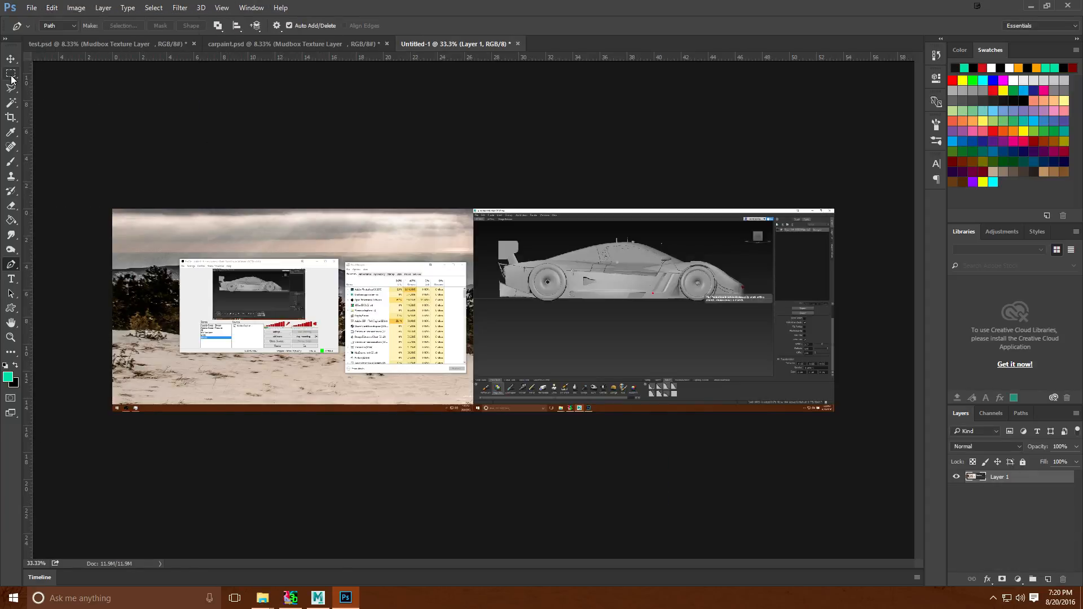
# Select the Mudbox half of the pasted screenshot with a rectangular marquee and cut it to a new layer.
pyautogui.click(12, 75)
pyautogui.moveTo(469, 208); pyautogui.dragTo(834, 412)
pyautogui.rightClick(766, 365)
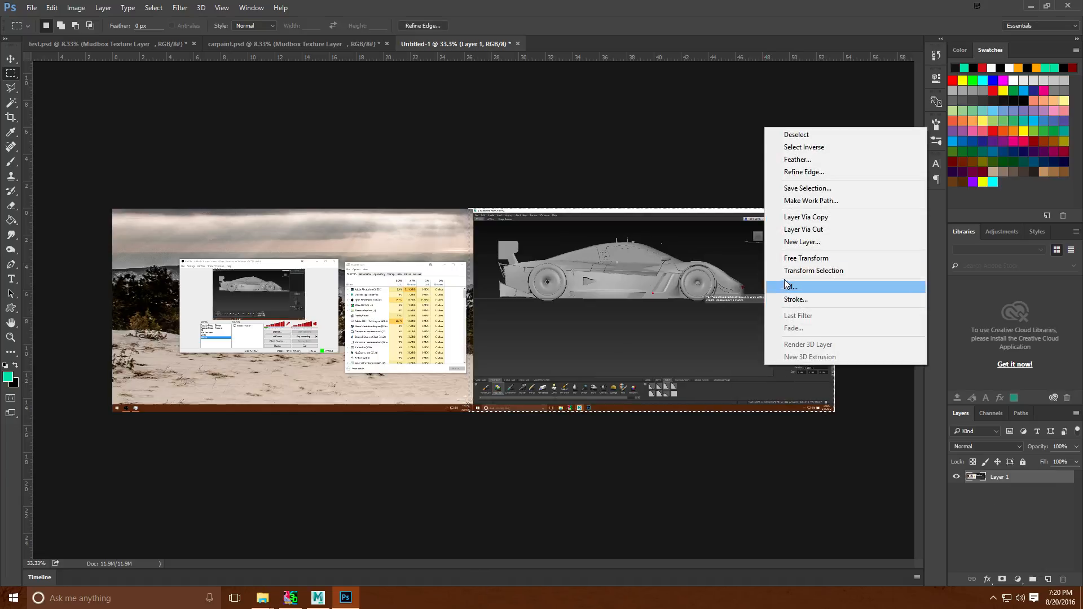
pyautogui.click(801, 229)
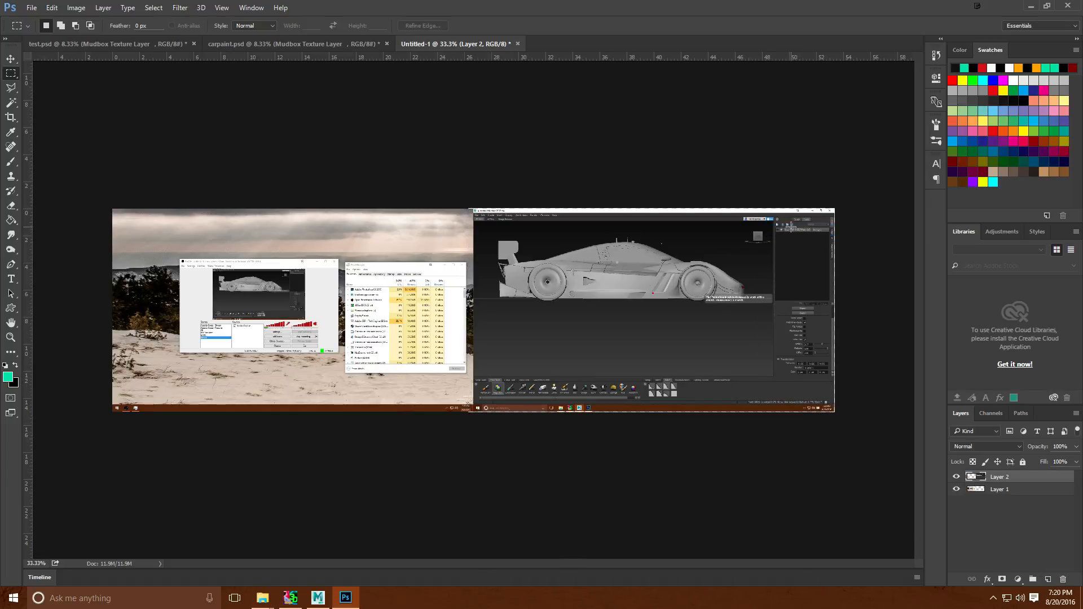
# Hide Layer 1 and frame the side view of the Mudbox car at 100%.
pyautogui.click(956, 490)
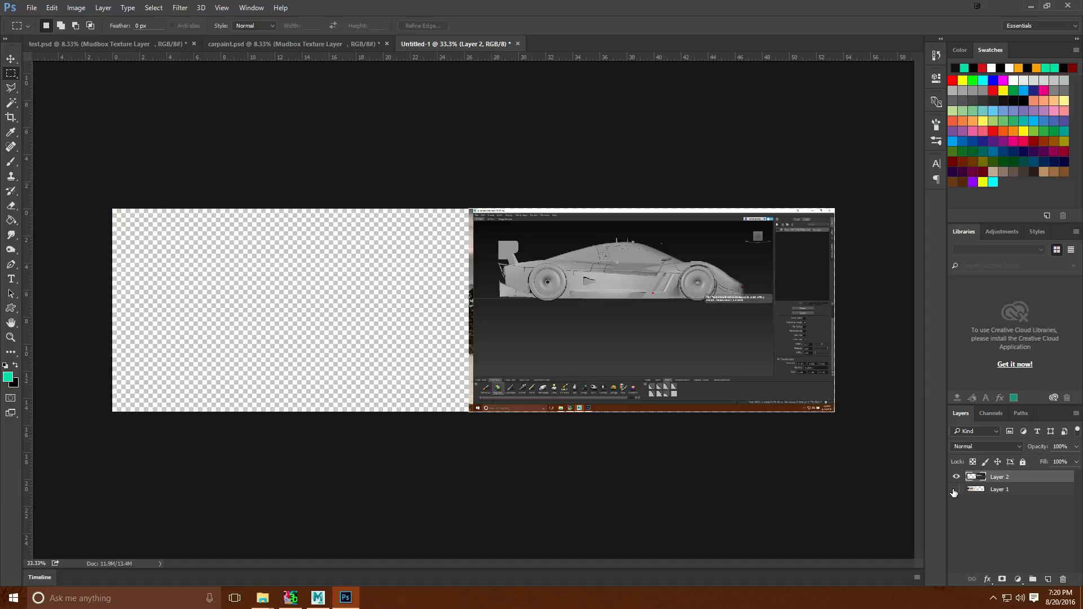
pyautogui.click(11, 338)
pyautogui.click(454, 305)
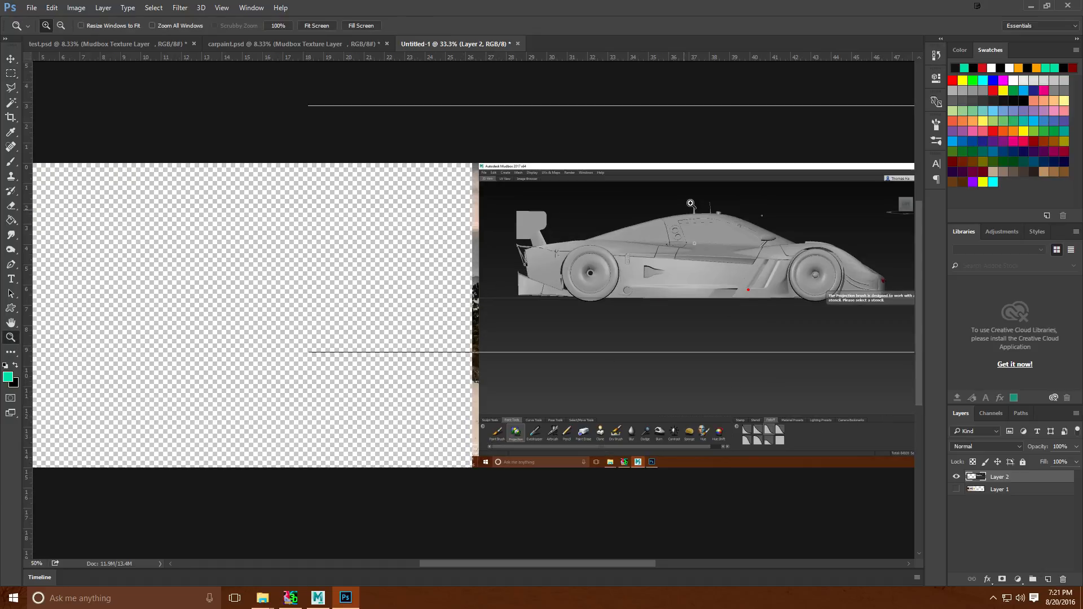
pyautogui.click(665, 223)
pyautogui.click(742, 183)
pyautogui.click(717, 193)
pyautogui.rightClick(621, 333)
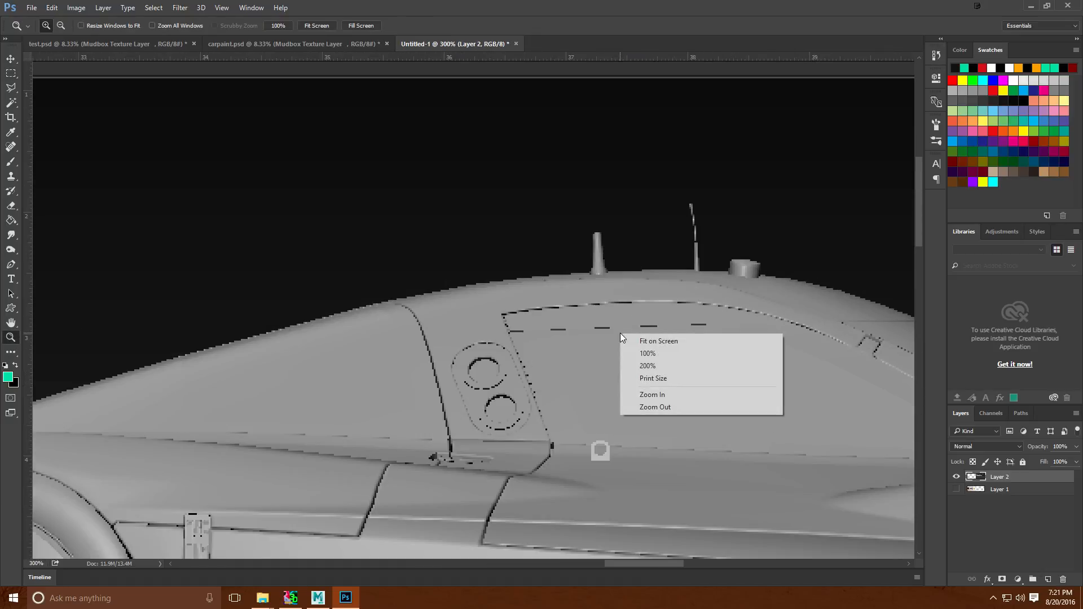
pyautogui.click(663, 403)
pyautogui.rightClick(664, 403)
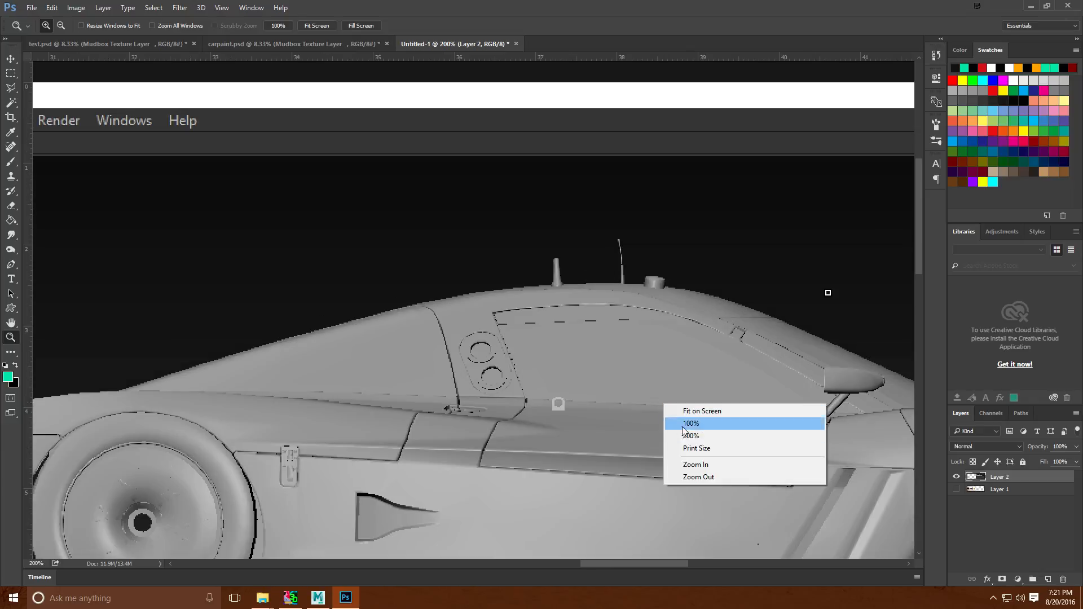
pyautogui.click(694, 479)
pyautogui.moveTo(921, 248); pyautogui.dragTo(922, 273)
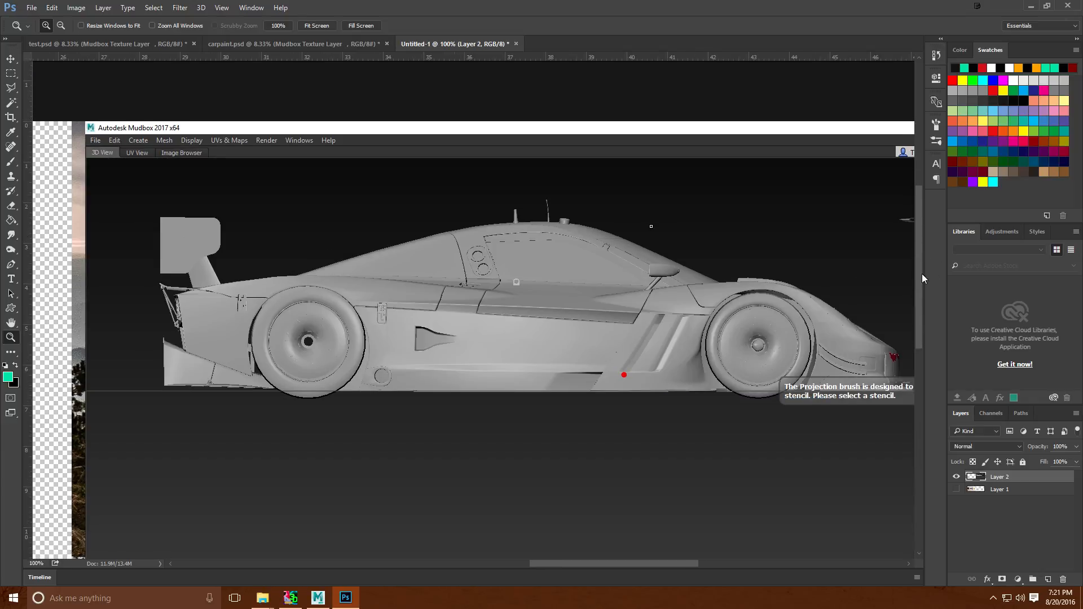
pyautogui.moveTo(620, 565); pyautogui.dragTo(628, 561)
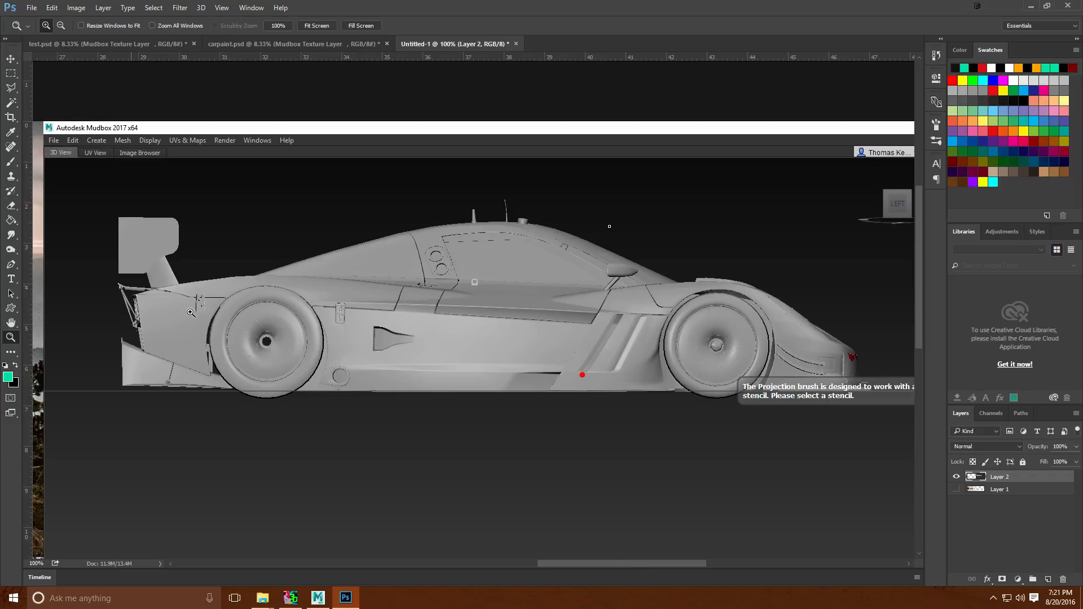
# On a new layer, draw a Pen path from the front wheel arch to above the rear wheel and bend it into an S-curve.
pyautogui.click(1048, 580)
pyautogui.click(11, 264)
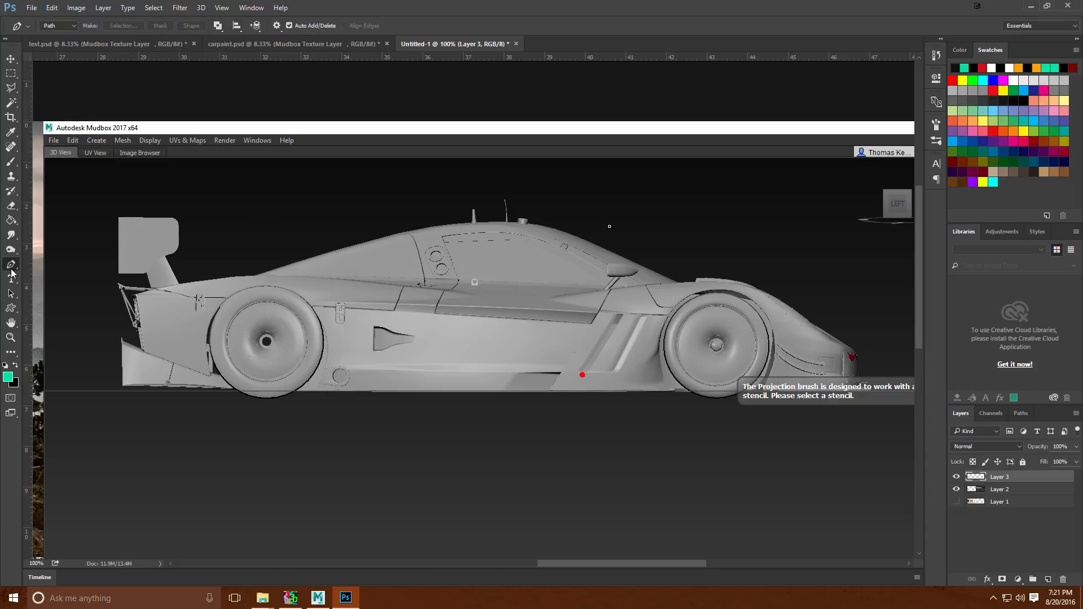
pyautogui.click(666, 293)
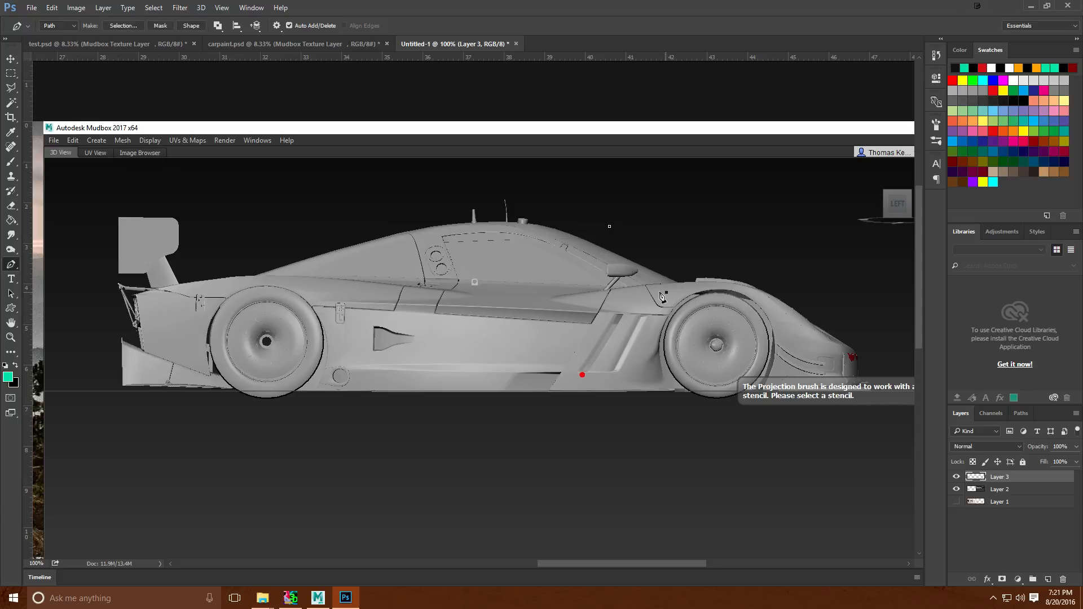
pyautogui.click(241, 279)
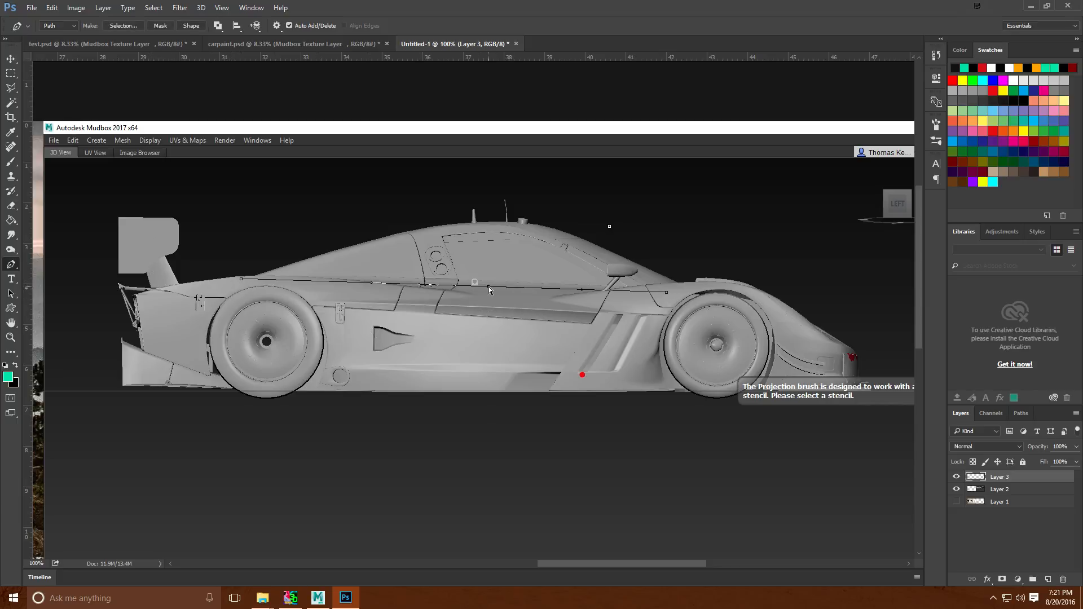
pyautogui.moveTo(488, 289); pyautogui.dragTo(516, 335)
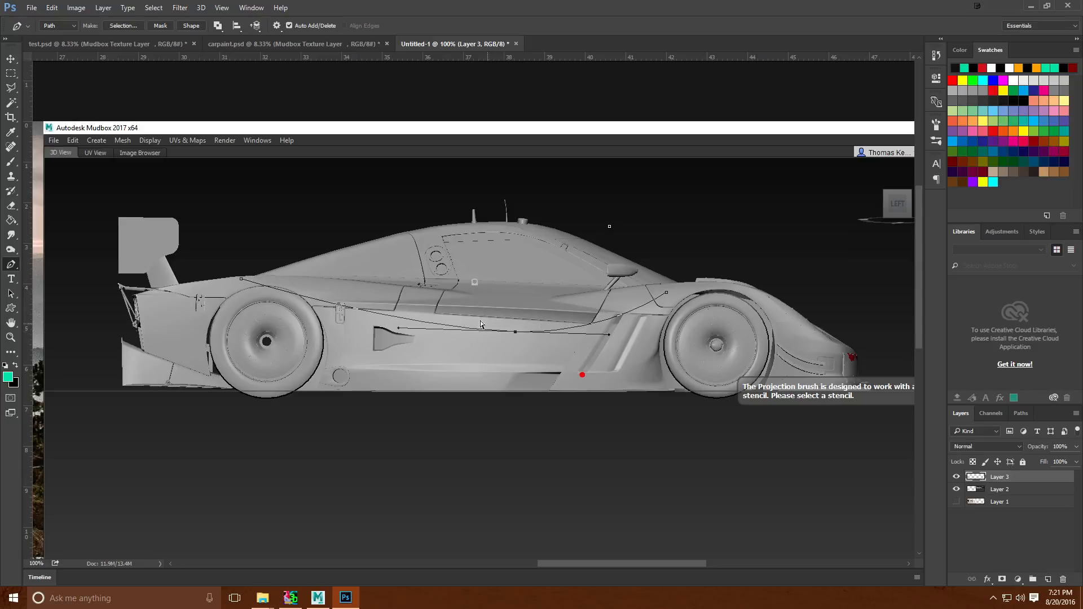
pyautogui.click(369, 314)
pyautogui.keyDown('ctrl'); pyautogui.moveTo(371, 313); pyautogui.dragTo(416, 301); pyautogui.keyUp('ctrl')
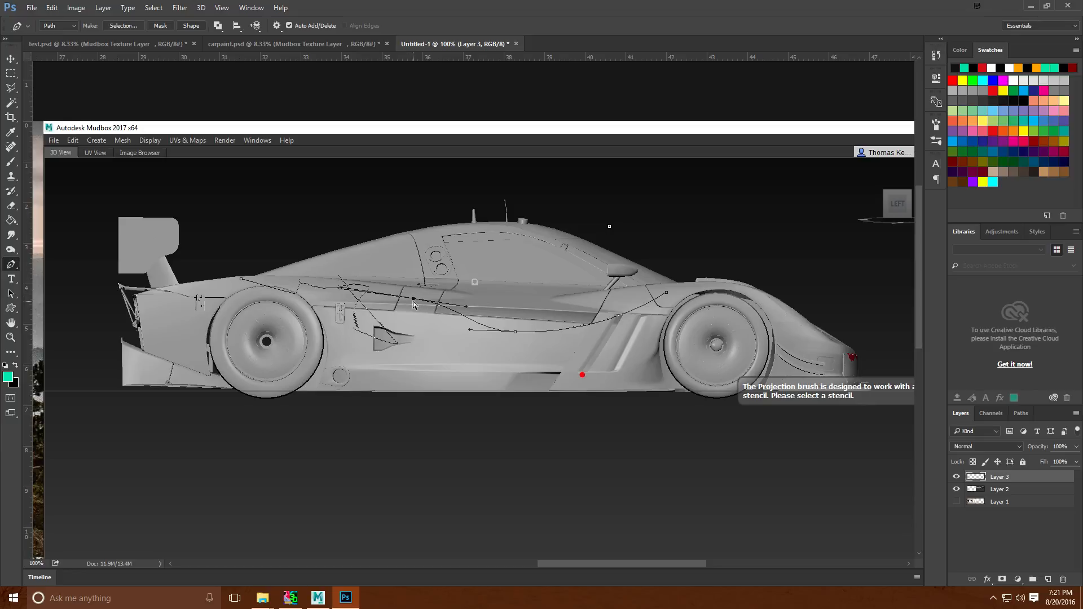
pyautogui.moveTo(413, 301)
pyautogui.keyDown('ctrl'); pyautogui.mouseDown()
pyautogui.moveTo(419, 351)
pyautogui.moveTo(500, 379)
pyautogui.moveTo(430, 291)
pyautogui.moveTo(393, 300)
pyautogui.mouseUp(); pyautogui.keyUp('ctrl')
# Close the path with a lower edge between the wheels and curve it to follow the upper edge as a stripe.
pyautogui.click(236, 320)
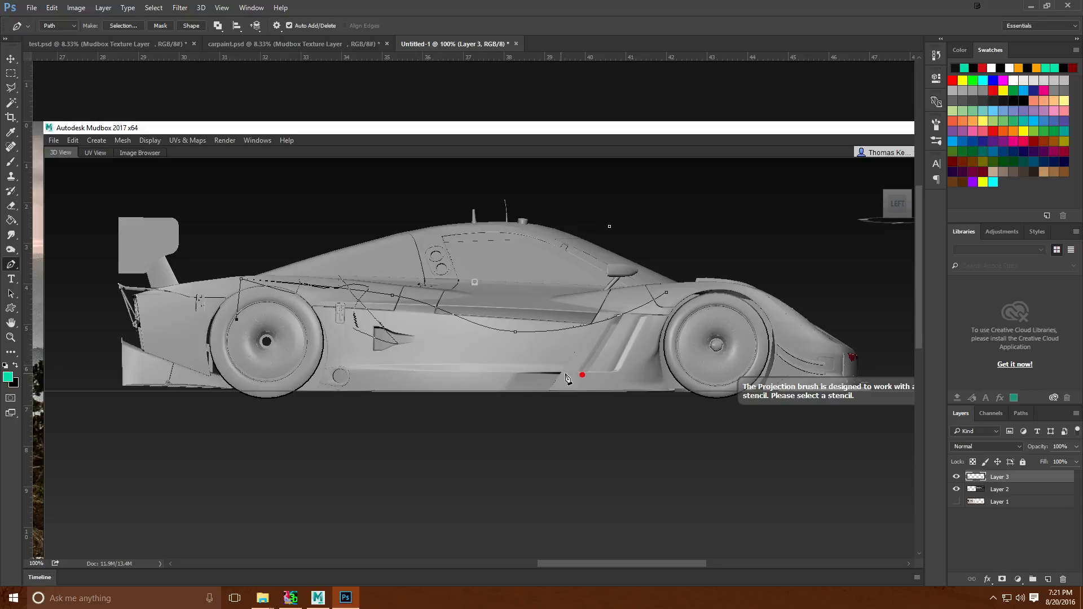
pyautogui.click(656, 353)
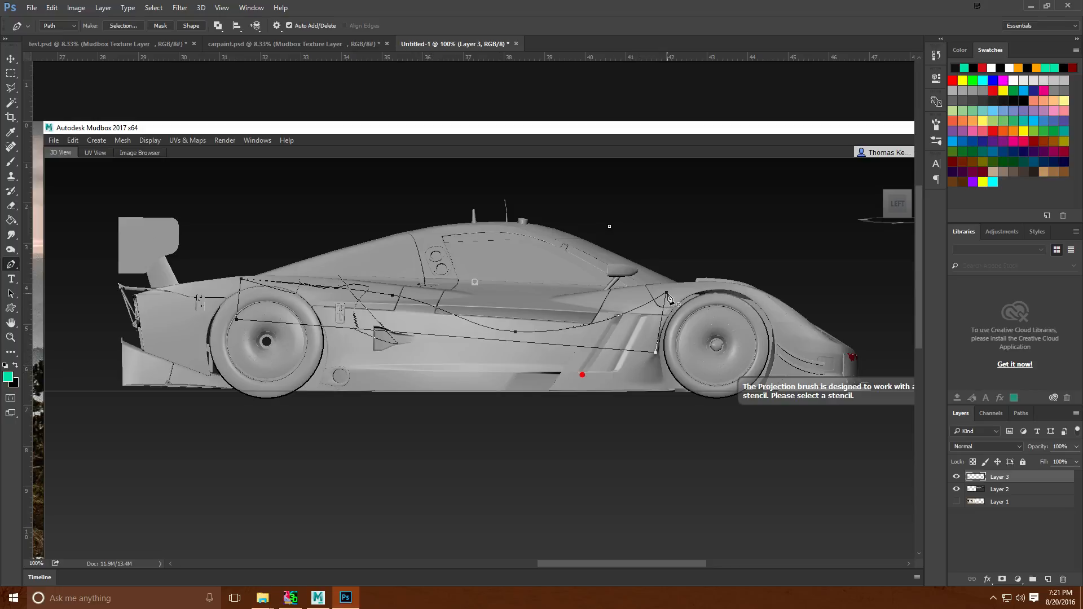
pyautogui.click(666, 292)
pyautogui.click(542, 345)
pyautogui.keyDown('ctrl'); pyautogui.moveTo(360, 332); pyautogui.dragTo(325, 301); pyautogui.keyUp('ctrl')
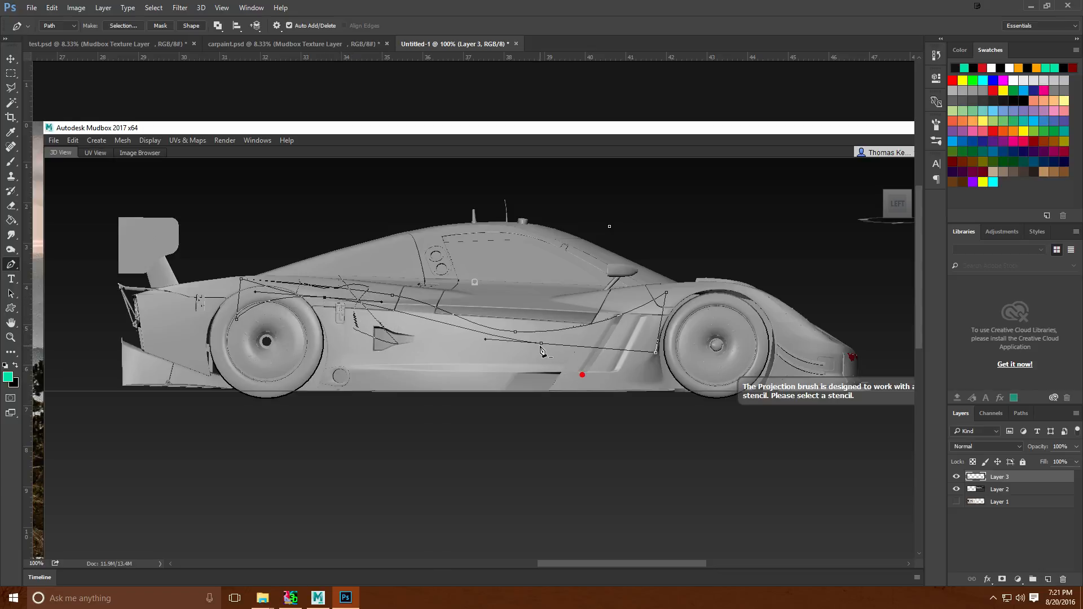
pyautogui.keyDown('ctrl'); pyautogui.moveTo(541, 345); pyautogui.dragTo(507, 366); pyautogui.keyUp('ctrl')
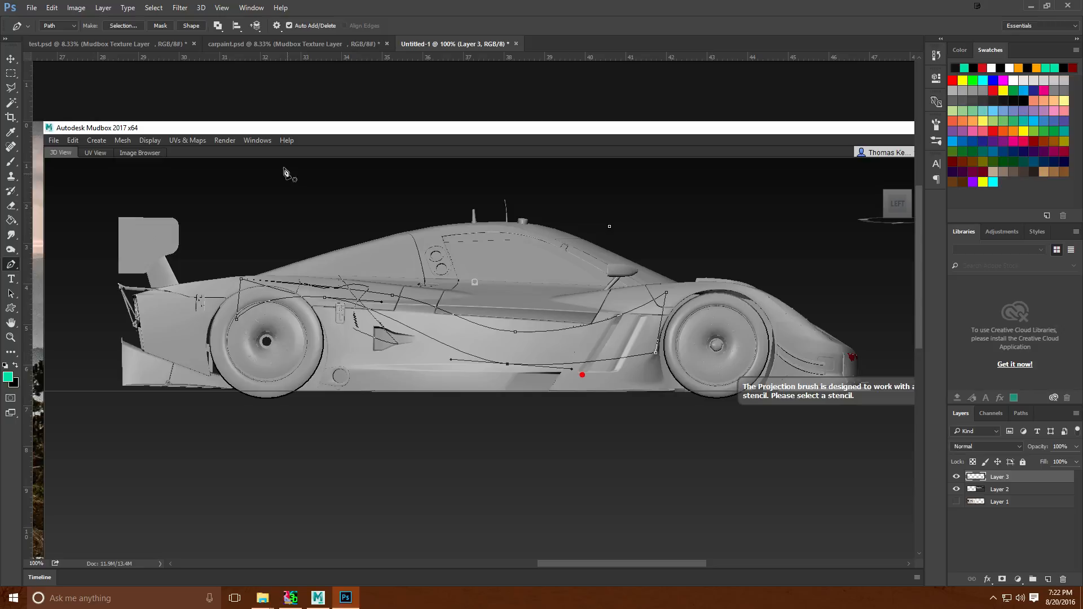
# Define the closed stripe path as a custom shape named Shape 1.
pyautogui.click(74, 7)
pyautogui.moveTo(48, 4)
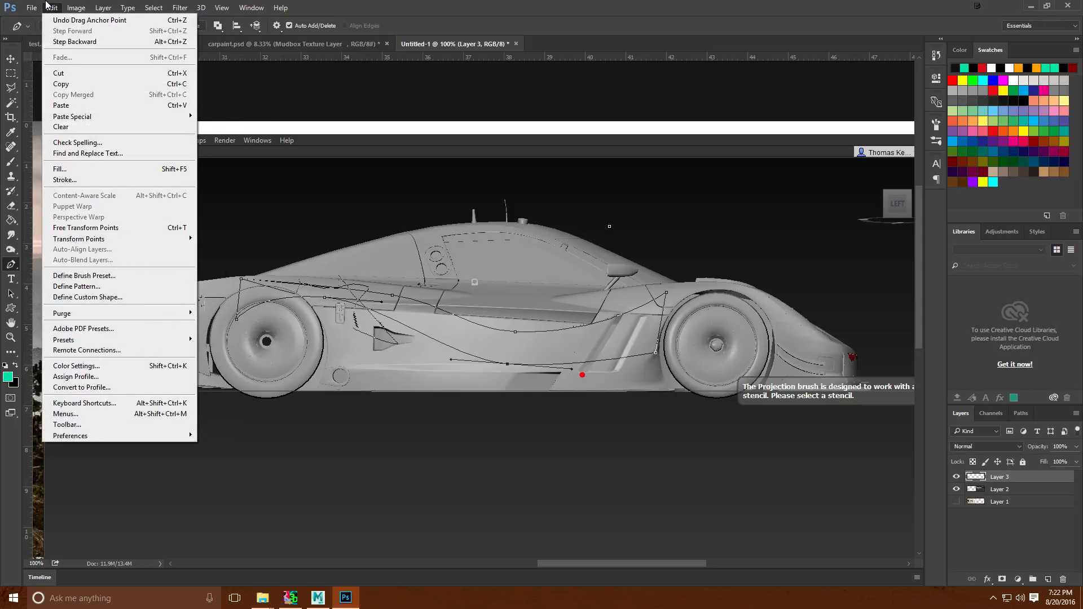
pyautogui.click(85, 298)
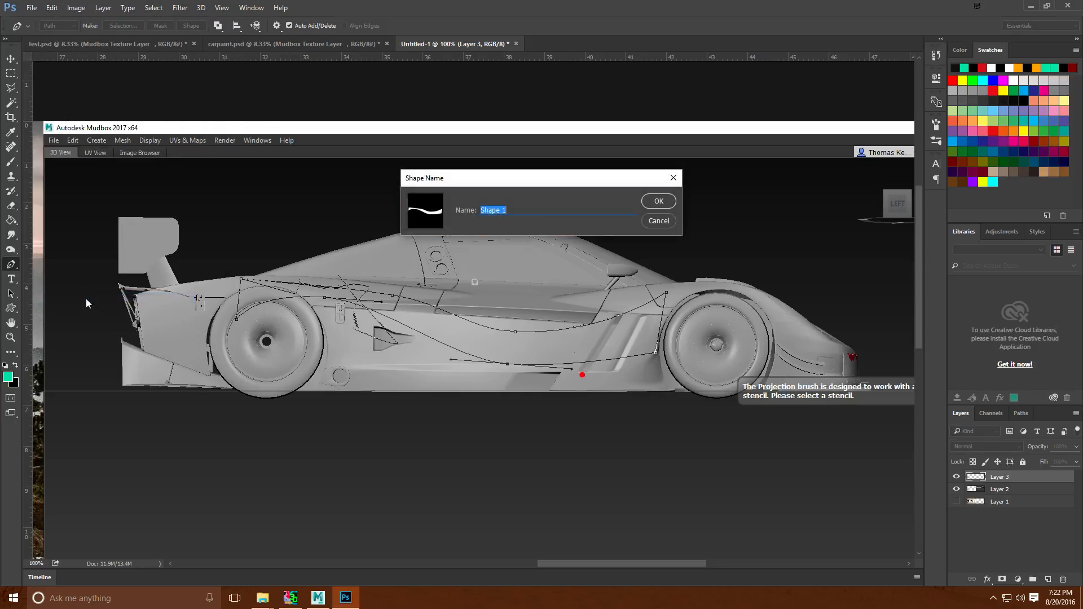
pyautogui.click(653, 201)
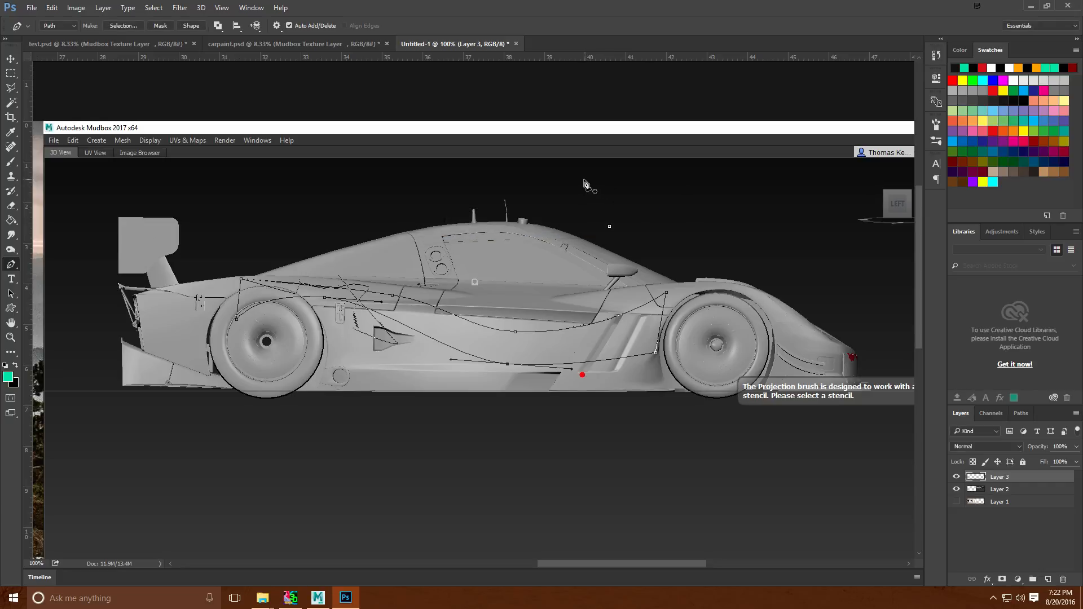
# Hide Layer 3 and Layer 2, add a new empty layer and bring up the work path.
pyautogui.moveTo(957, 479); pyautogui.dragTo(956, 489)
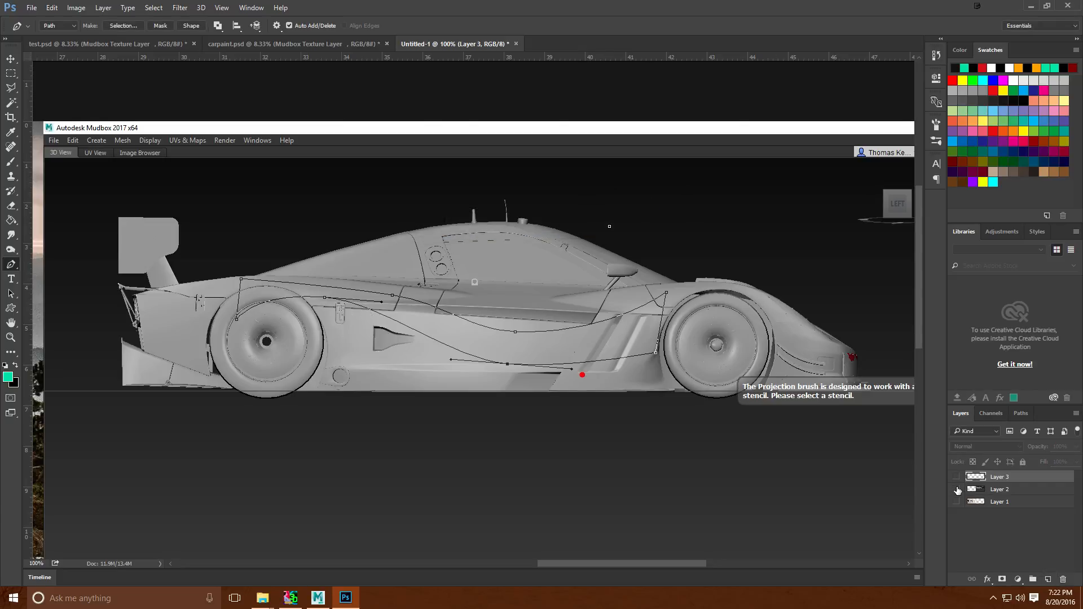
pyautogui.click(1050, 580)
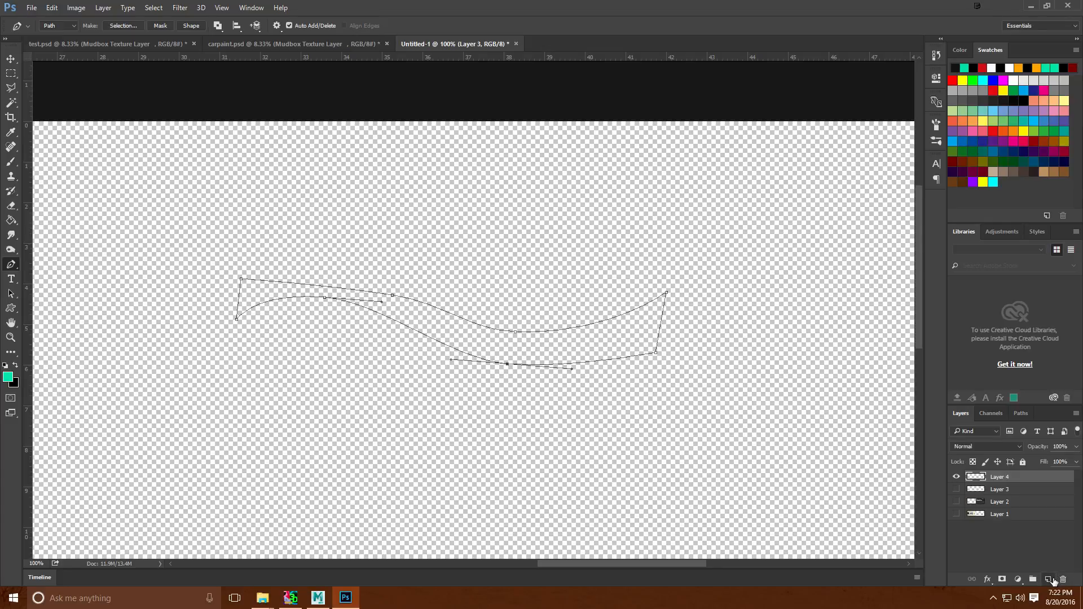
pyautogui.click(1014, 417)
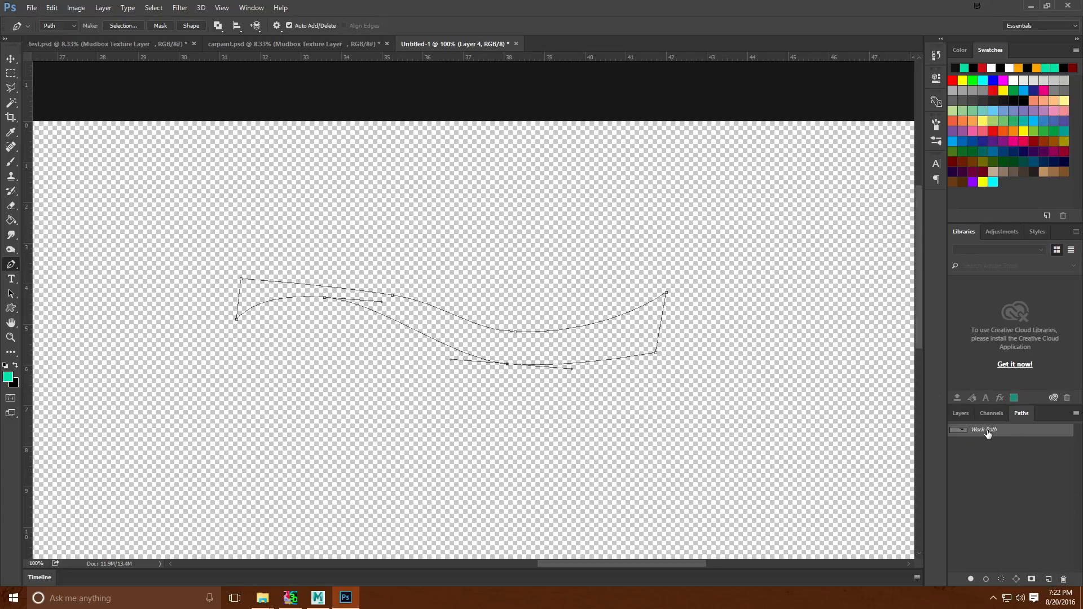
pyautogui.rightClick(987, 431)
pyautogui.click(153, 8)
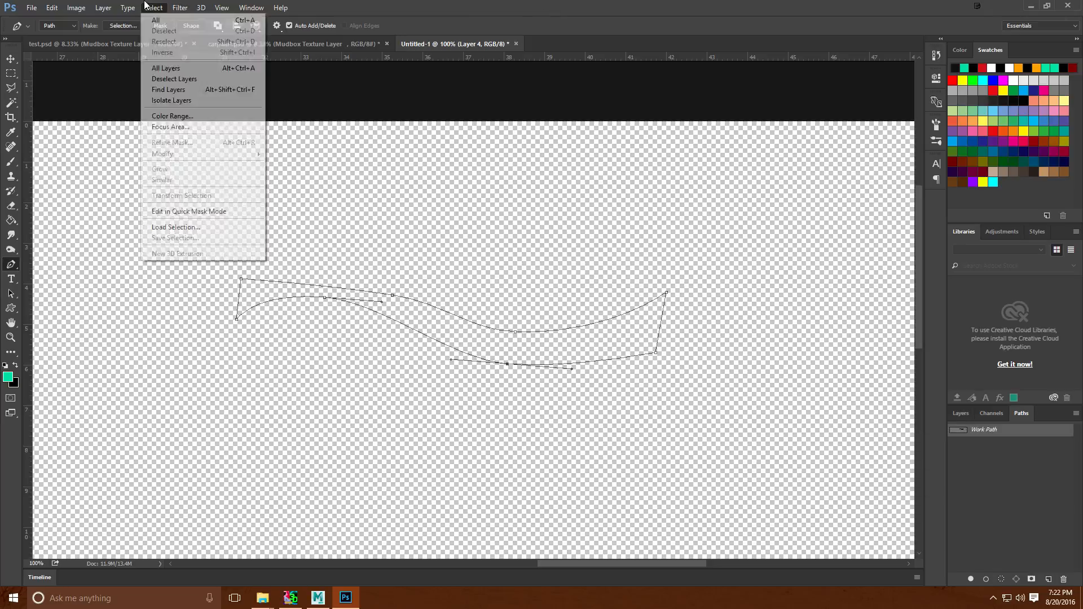
# Try drawing the saved stripe with the Custom Shape tool at about 865 x 130 px, and undo it.
pyautogui.click(13, 308)
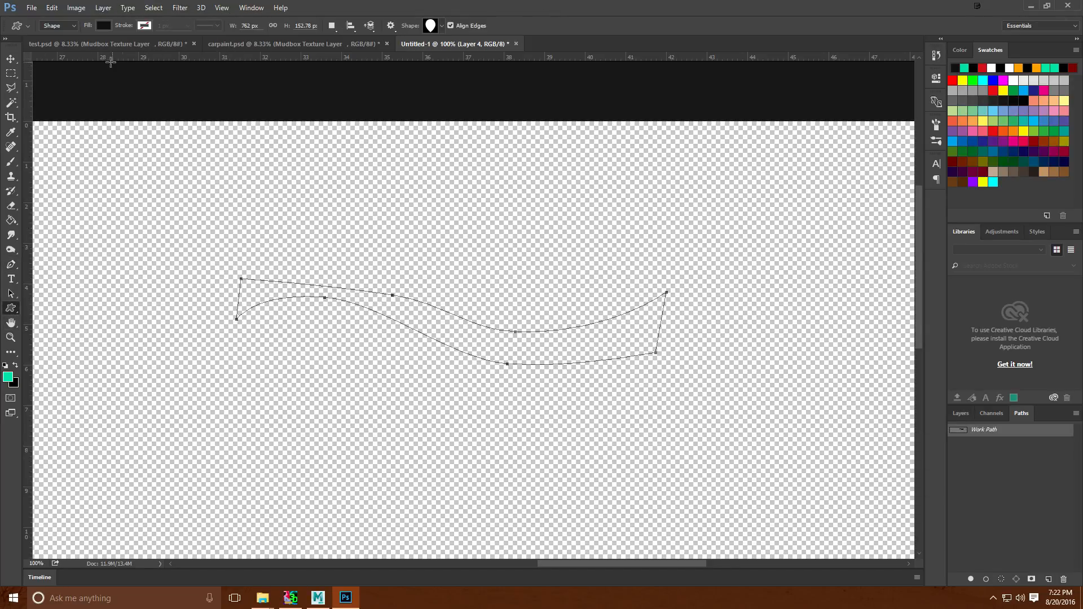
pyautogui.click(76, 26)
pyautogui.click(24, 26)
pyautogui.click(582, 5)
pyautogui.click(442, 26)
pyautogui.scroll(-2, 462, 90)
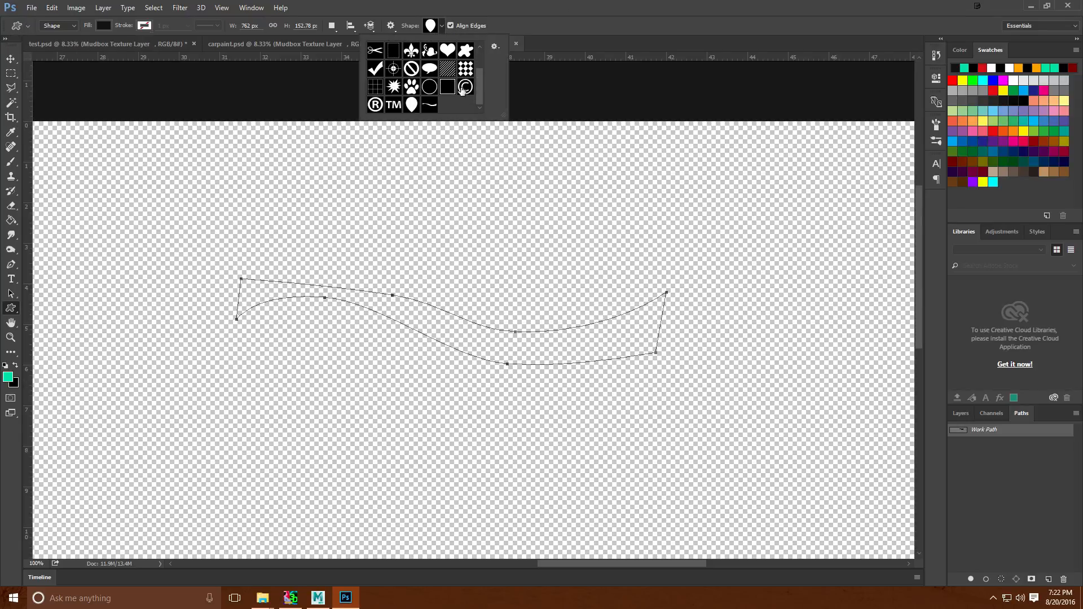
pyautogui.click(431, 107)
pyautogui.moveTo(315, 181); pyautogui.dragTo(612, 252)
pyautogui.click(251, 7)
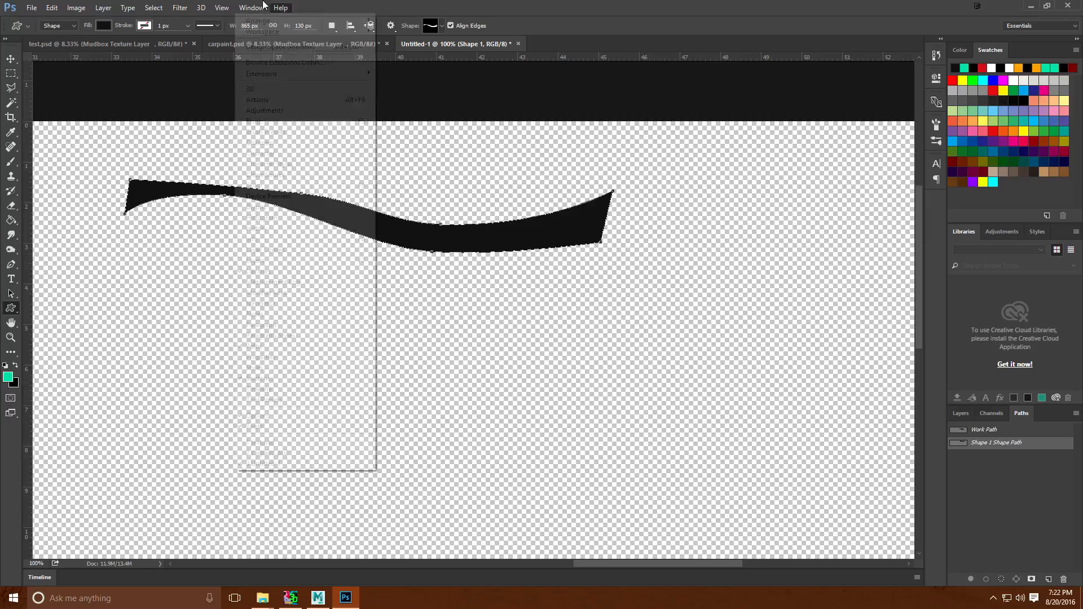
pyautogui.click(52, 44)
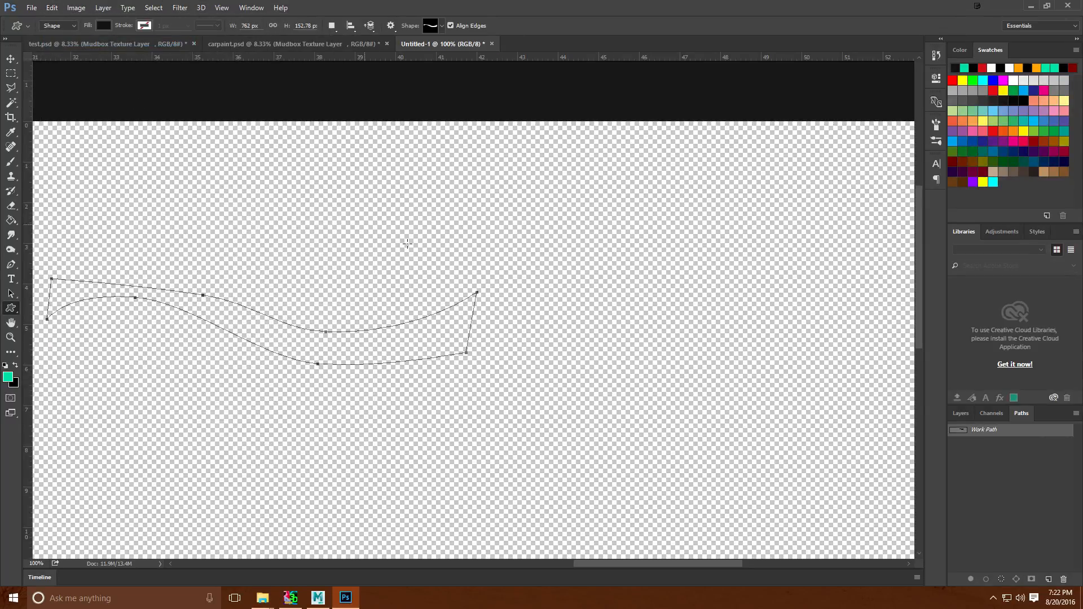
# Make a new anti-aliased selection from the work path with a feather radius of 0 pixels.
pyautogui.rightClick(1002, 432)
pyautogui.click(976, 468)
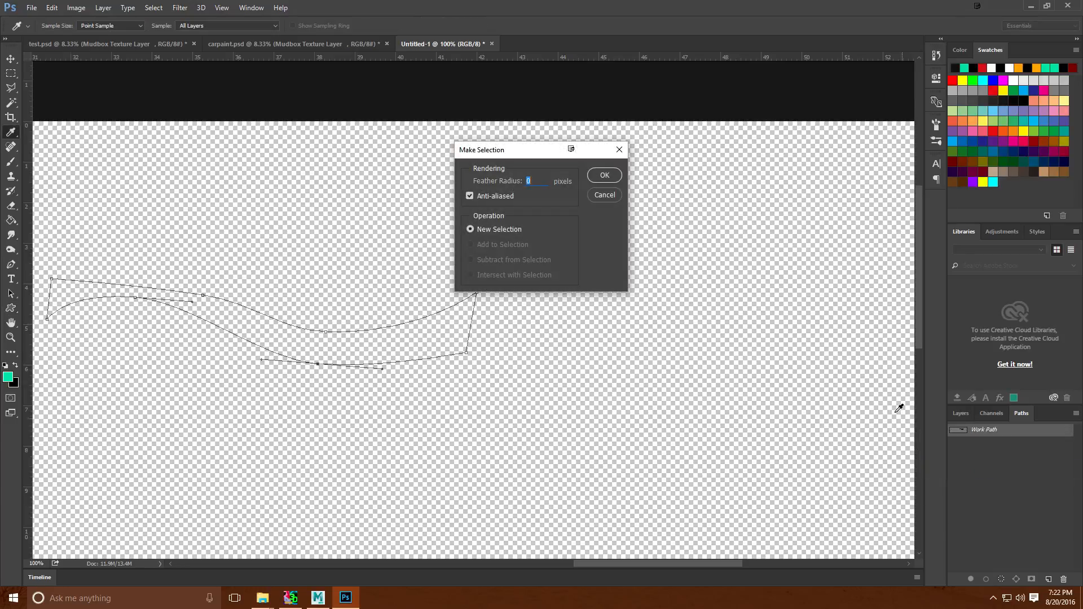
pyautogui.click(608, 176)
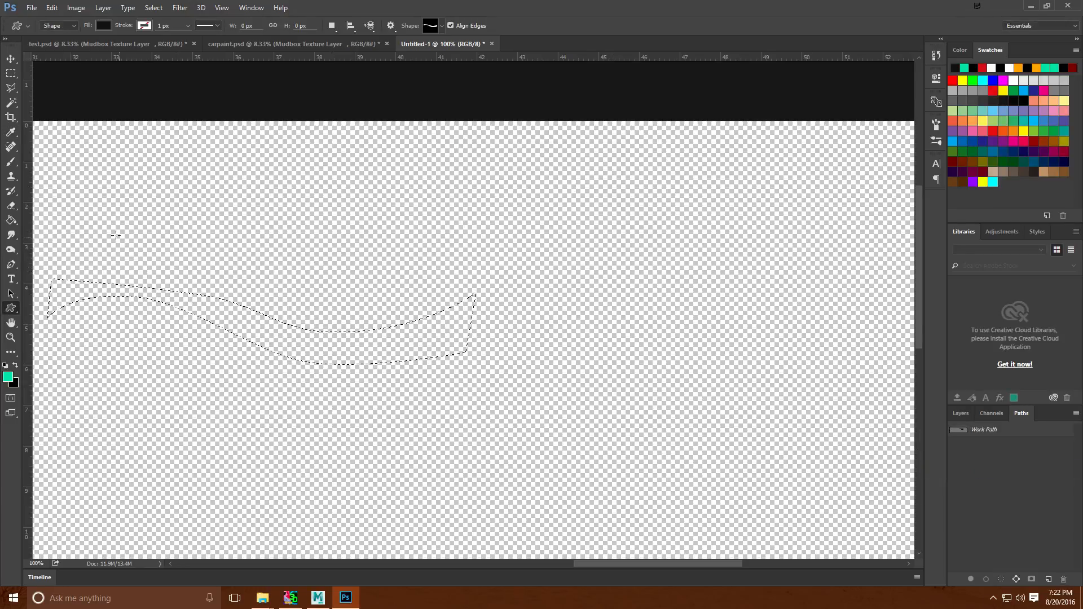
# Set the foreground color to white, ffffff.
pyautogui.click(15, 366)
pyautogui.click(16, 366)
pyautogui.click(8, 376)
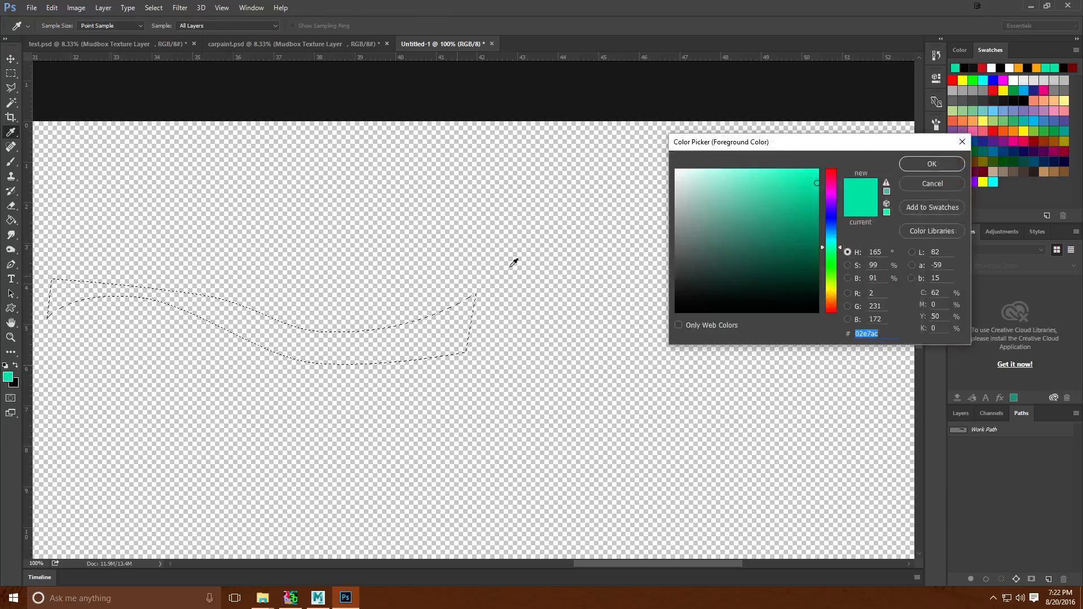
pyautogui.write('ffffff')
pyautogui.click(915, 167)
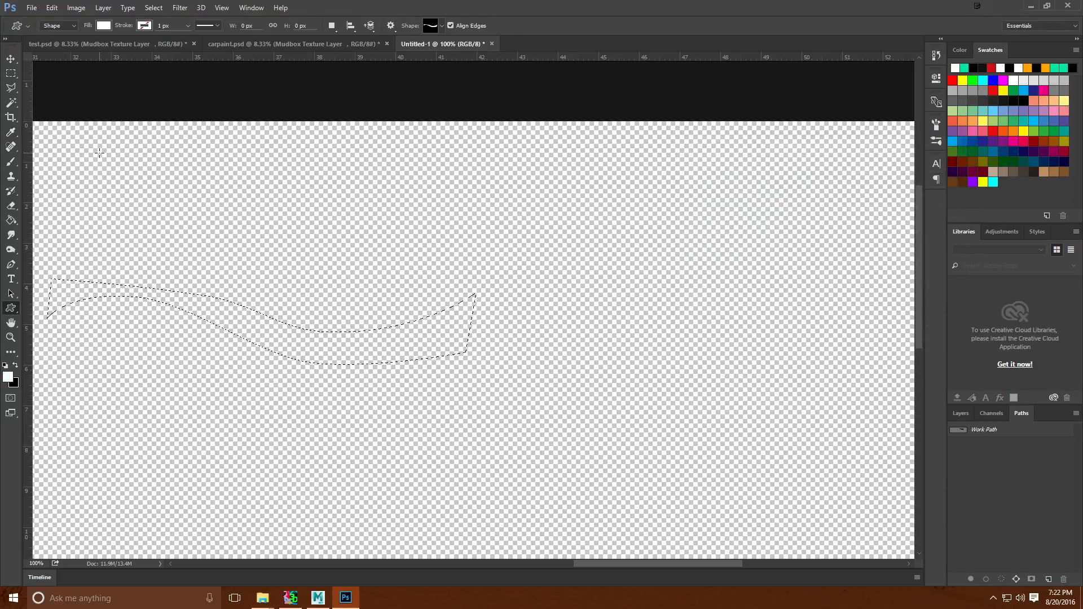
# Fill the stripe selection on Layer 4 with white using the Paint Bucket and deselect it.
pyautogui.click(11, 220)
pyautogui.click(384, 358)
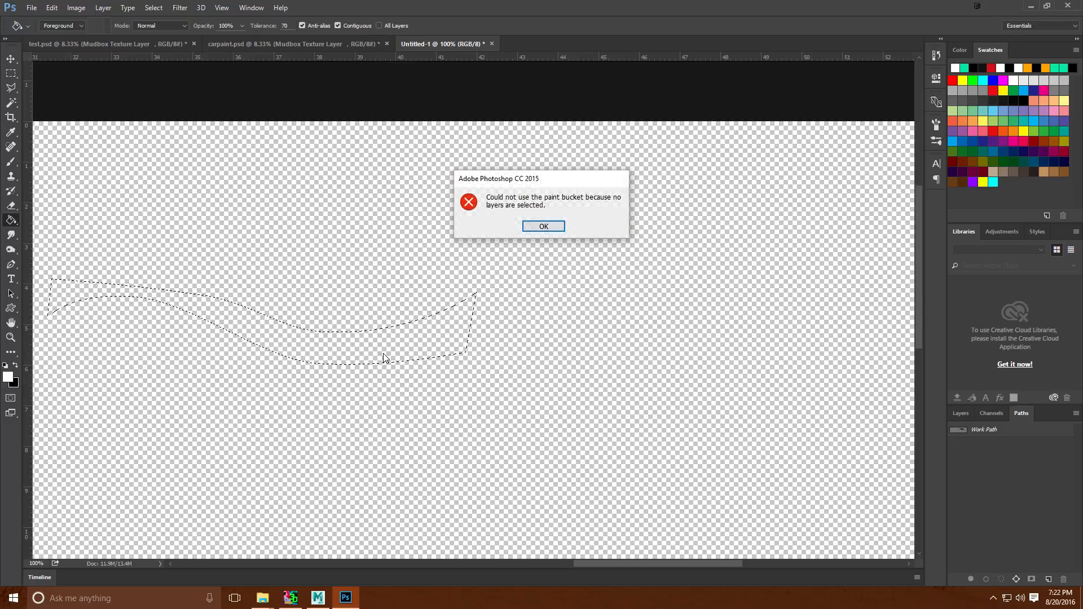
pyautogui.click(553, 228)
pyautogui.click(952, 413)
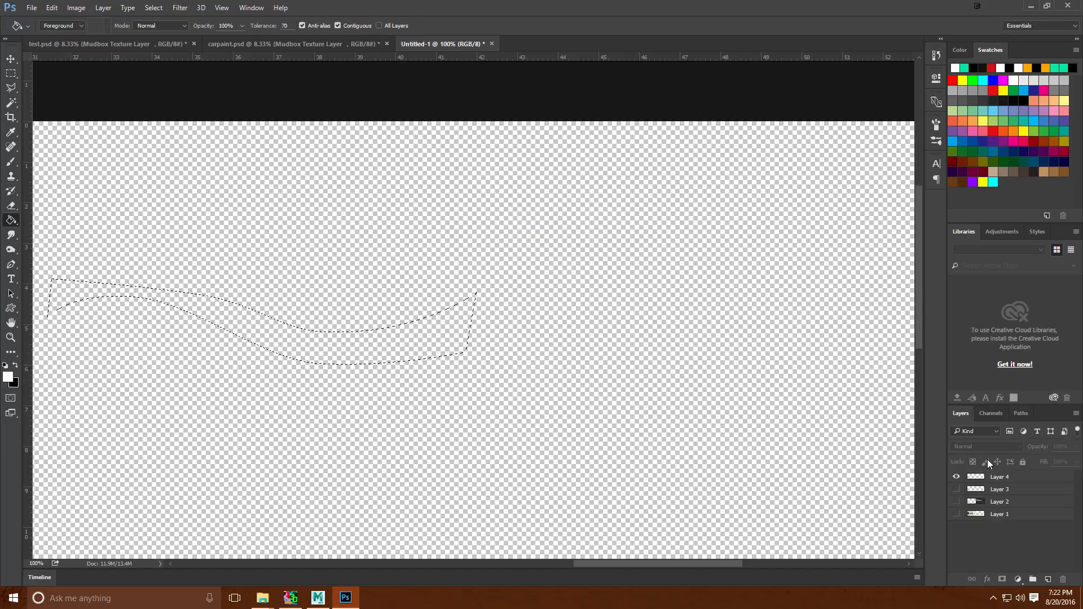
pyautogui.click(998, 480)
pyautogui.click(391, 353)
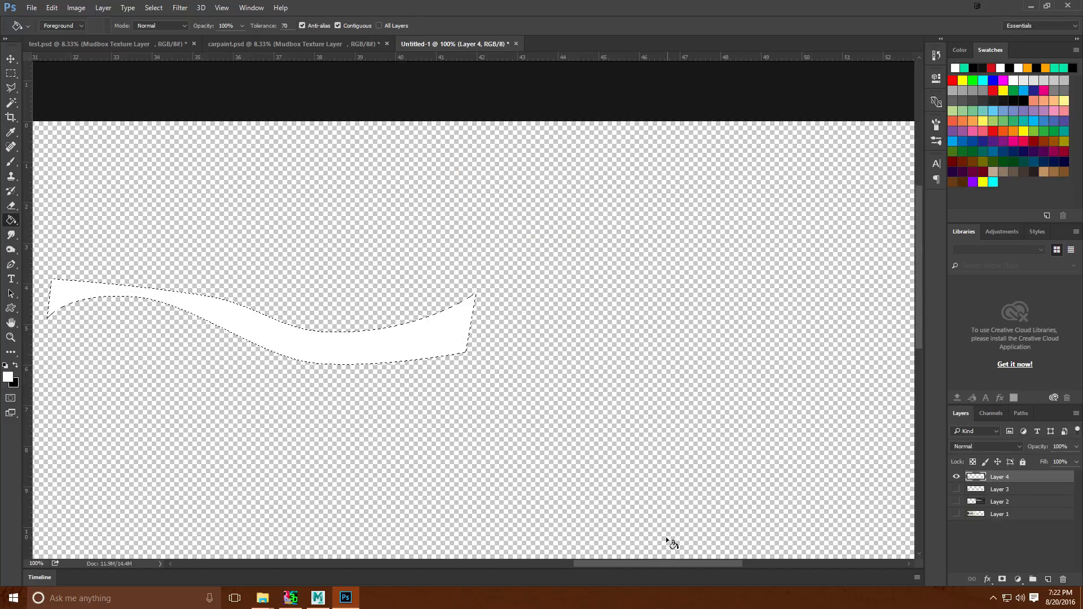
pyautogui.moveTo(644, 561); pyautogui.dragTo(591, 562)
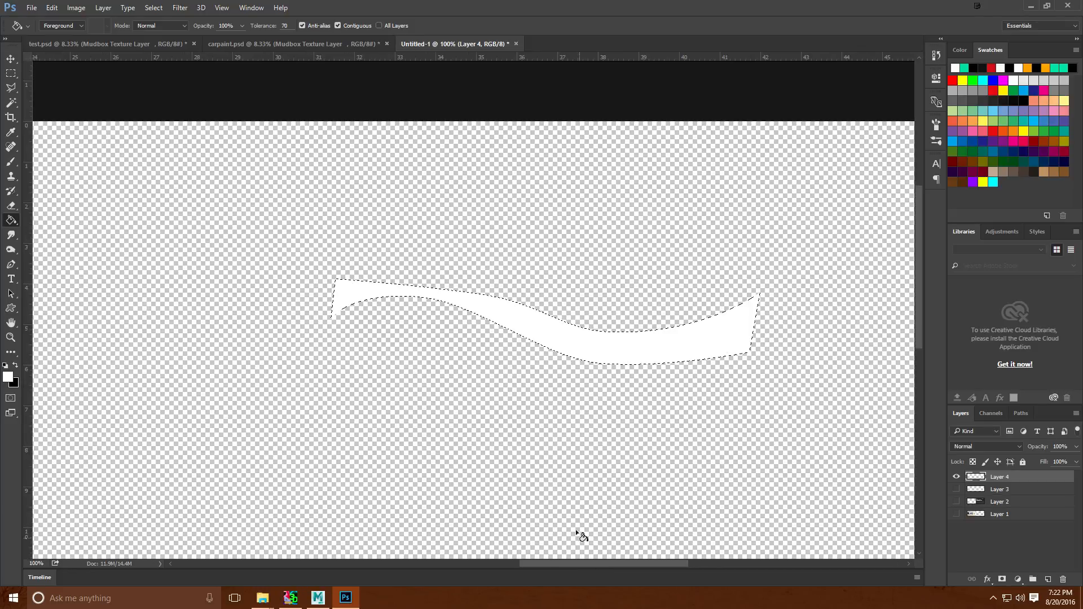
pyautogui.click(11, 73)
pyautogui.click(300, 199)
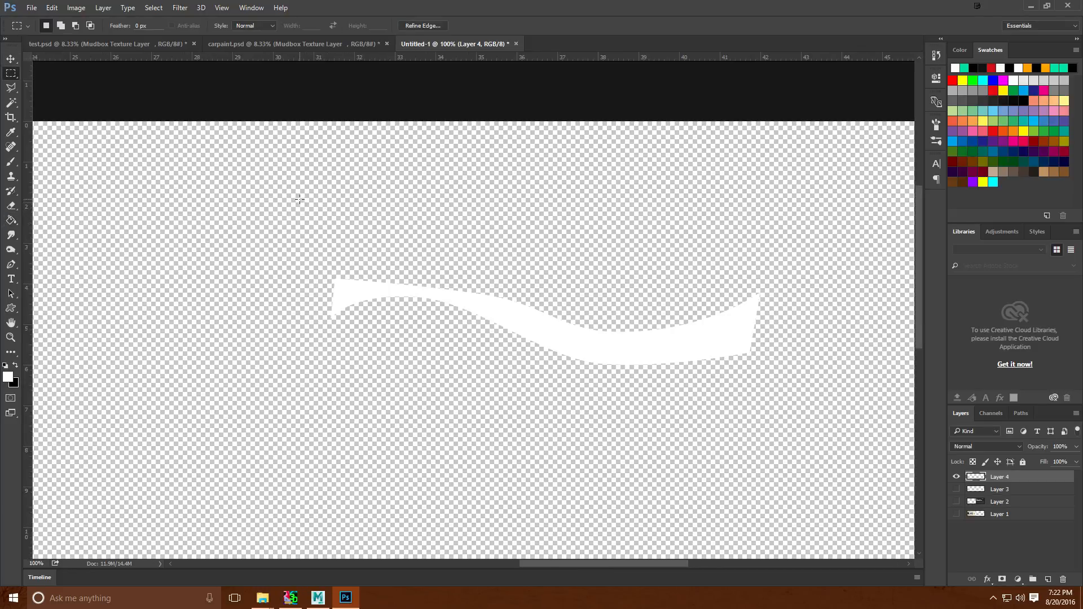
# Copy the white stripe from Layer 4 into a new transparent 762 x 153 px RGB document at 72 pixels/inch.
pyautogui.moveTo(300, 199); pyautogui.dragTo(827, 493)
pyautogui.click(52, 7)
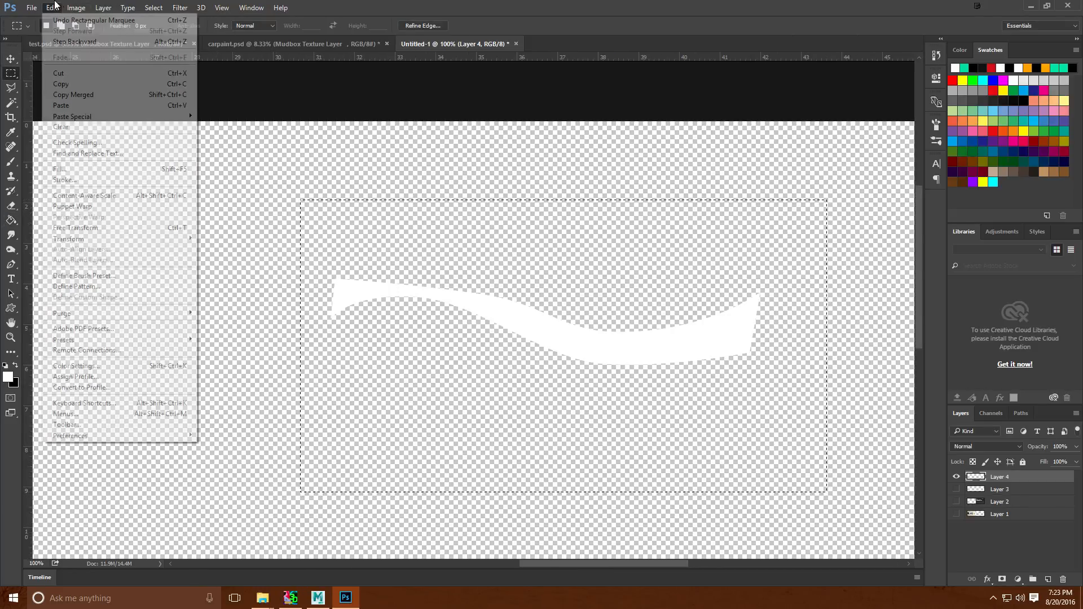
pyautogui.click(61, 83)
pyautogui.click(32, 7)
pyautogui.click(37, 21)
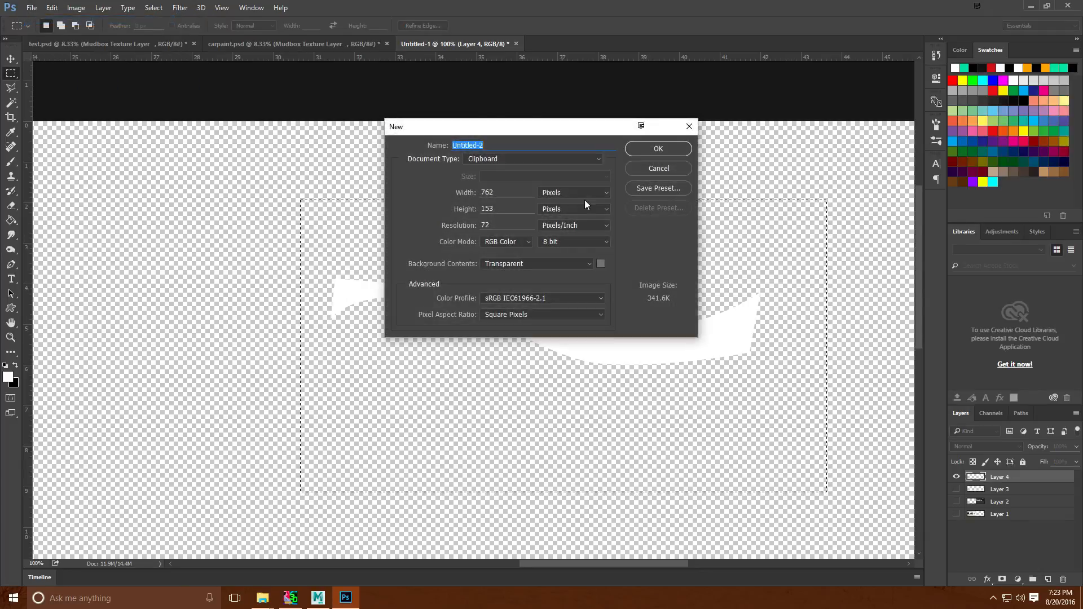
pyautogui.click(658, 149)
pyautogui.click(32, 7)
pyautogui.moveTo(52, 7)
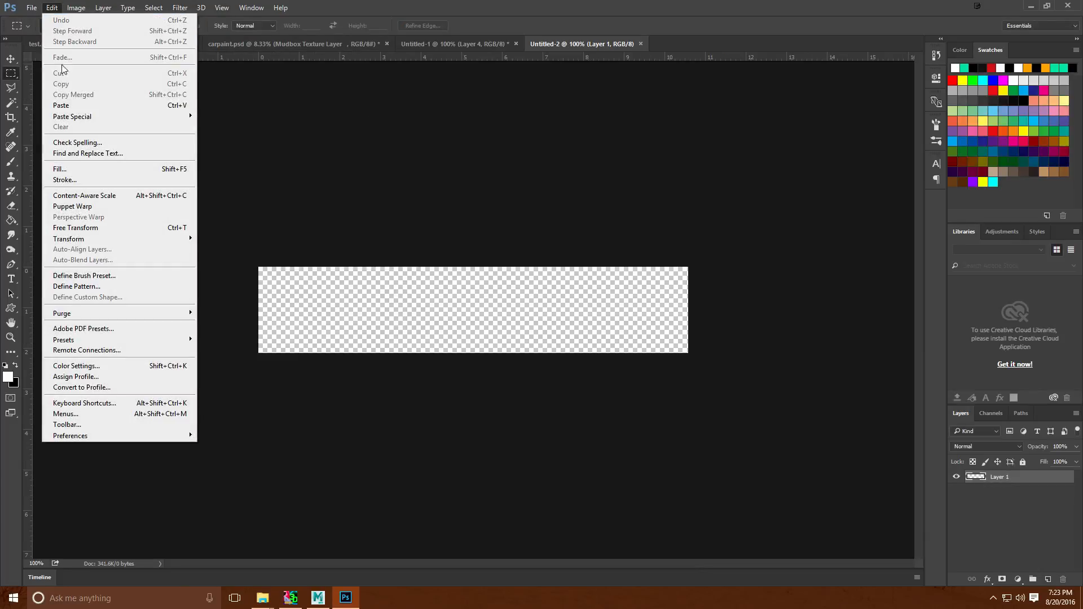
pyautogui.click(61, 105)
# Save the stripe document as Untitled-2.png in the _ac downloads folder, with smallest compression and no interlacing.
pyautogui.click(50, 6)
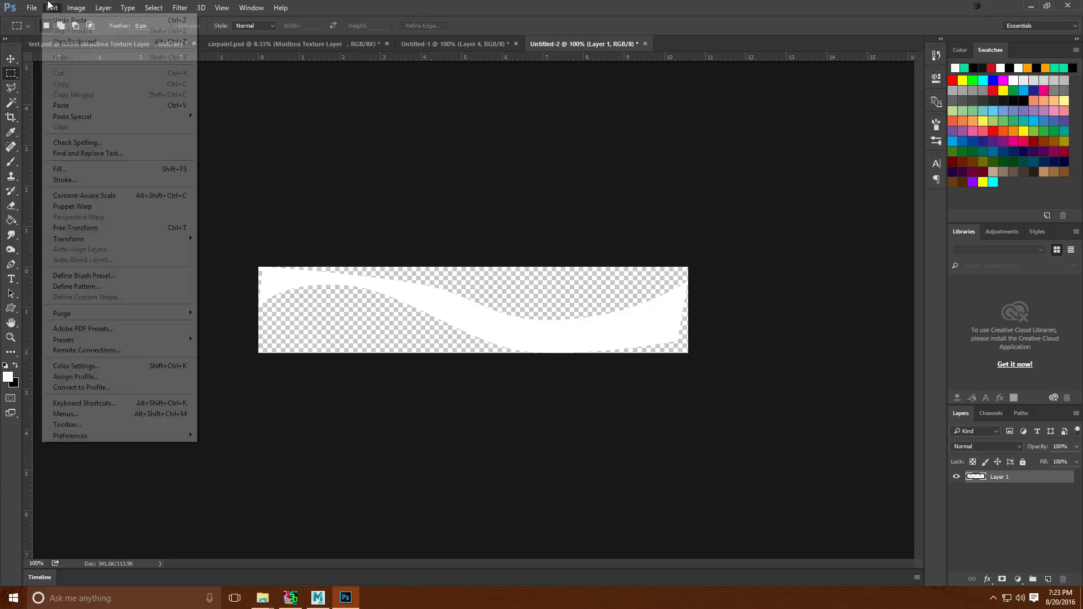
pyautogui.click(67, 133)
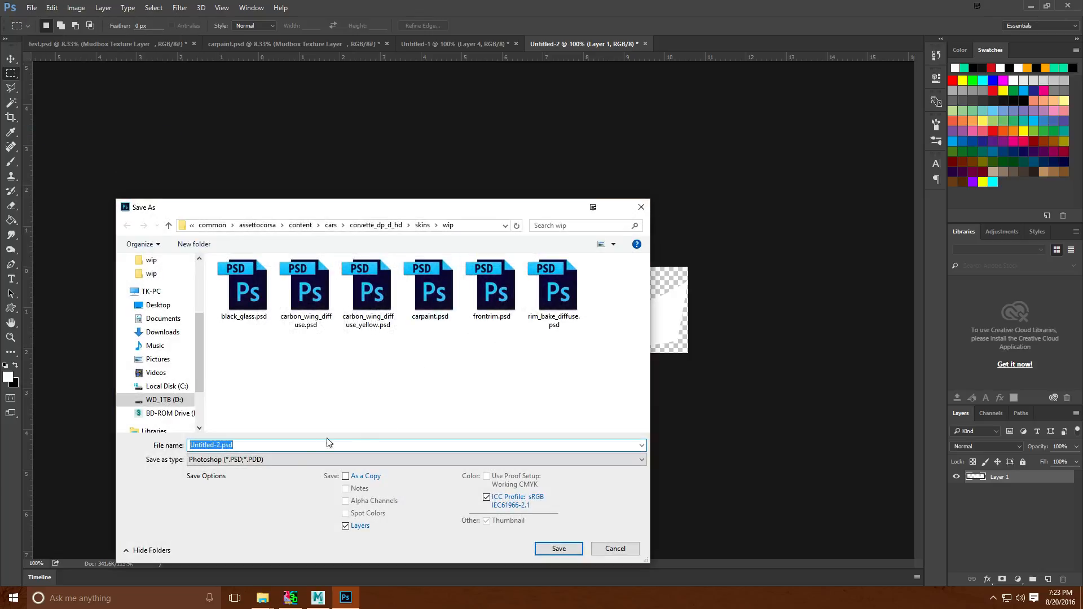
pyautogui.click(279, 460)
pyautogui.click(263, 423)
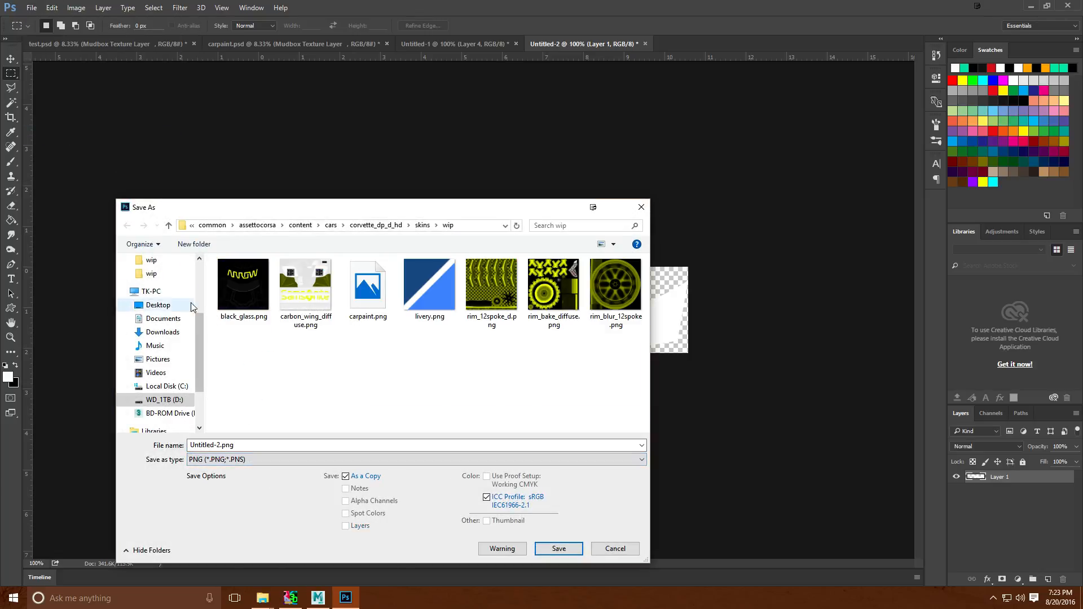
pyautogui.scroll(1, 191, 308)
pyautogui.click(159, 279)
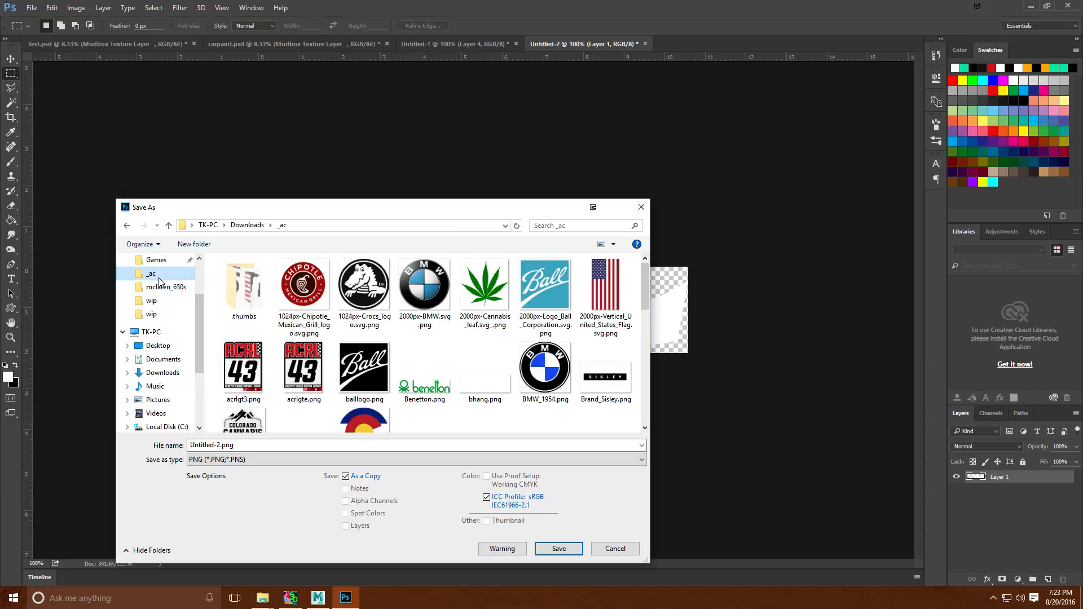
pyautogui.click(574, 549)
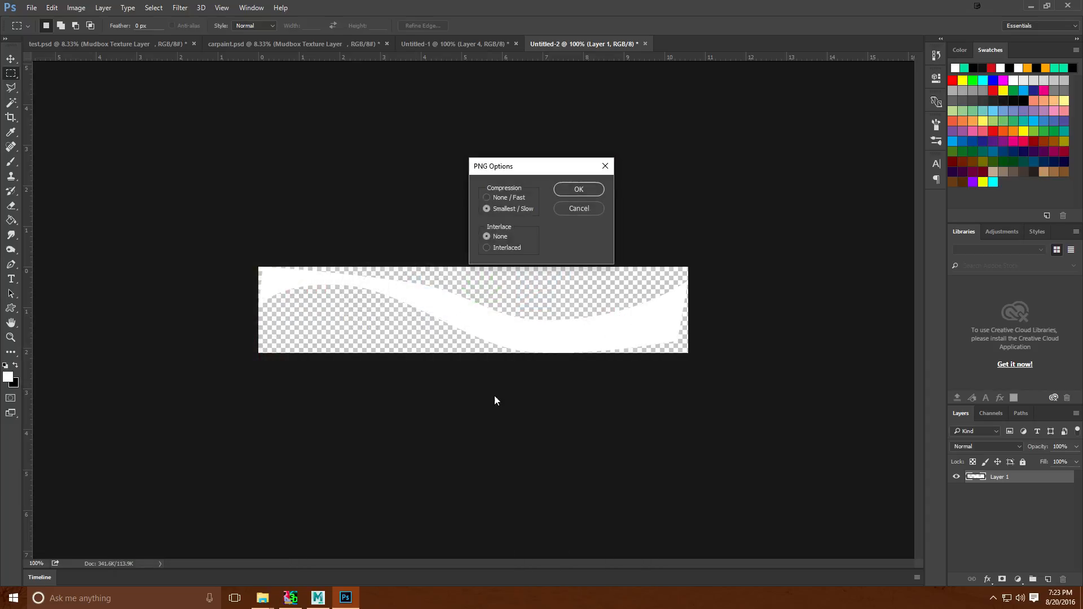
pyautogui.click(600, 190)
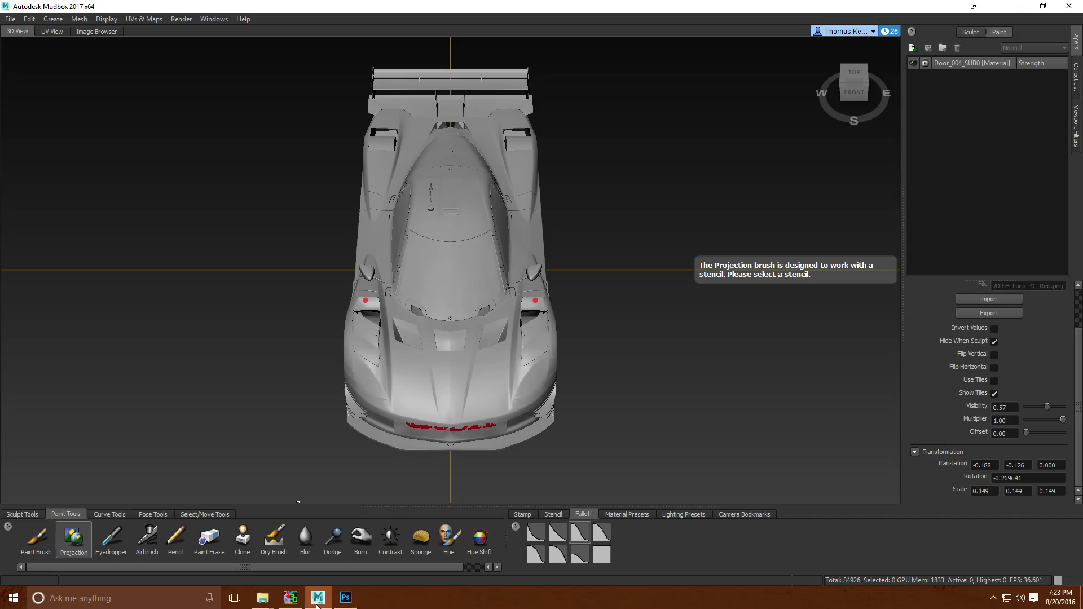
# Switch to Mudbox and frame the whole car squarely from its left side.
pyautogui.click(317, 597)
pyautogui.click(846, 85)
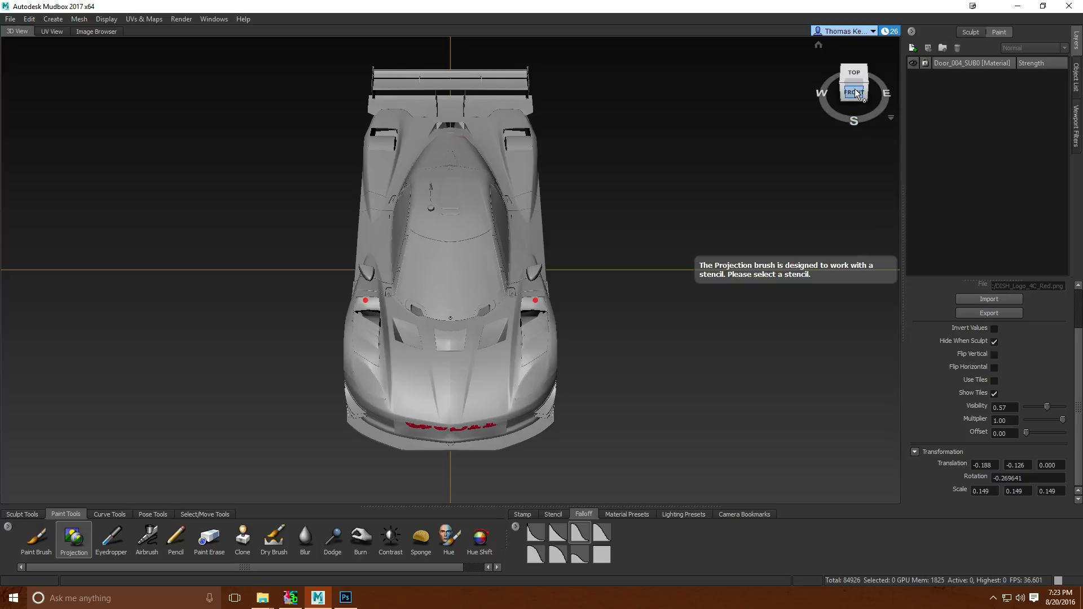
pyautogui.click(845, 85)
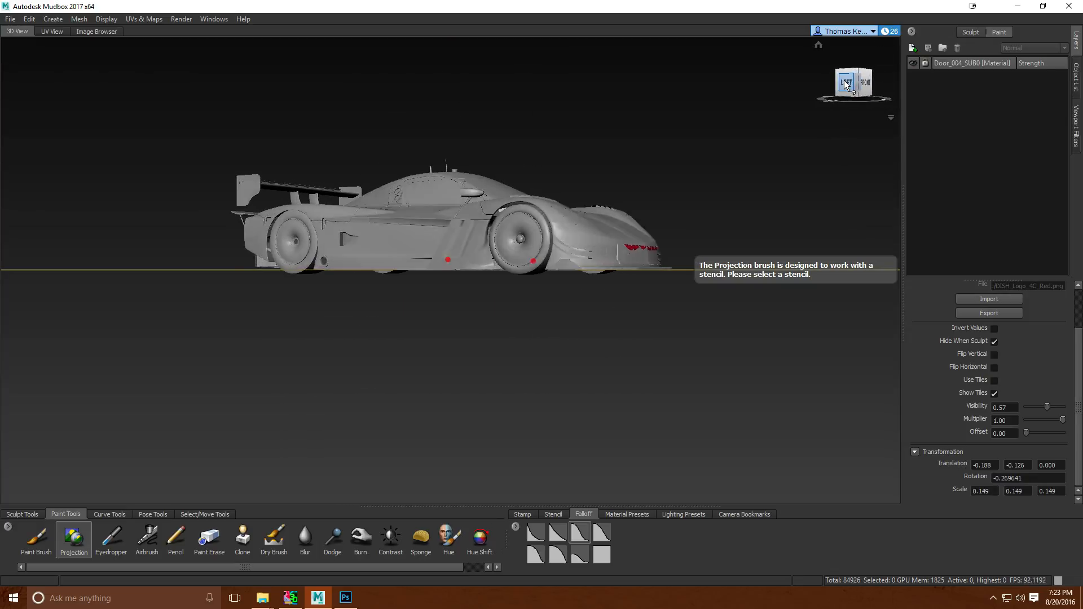
pyautogui.scroll(8, 493, 101)
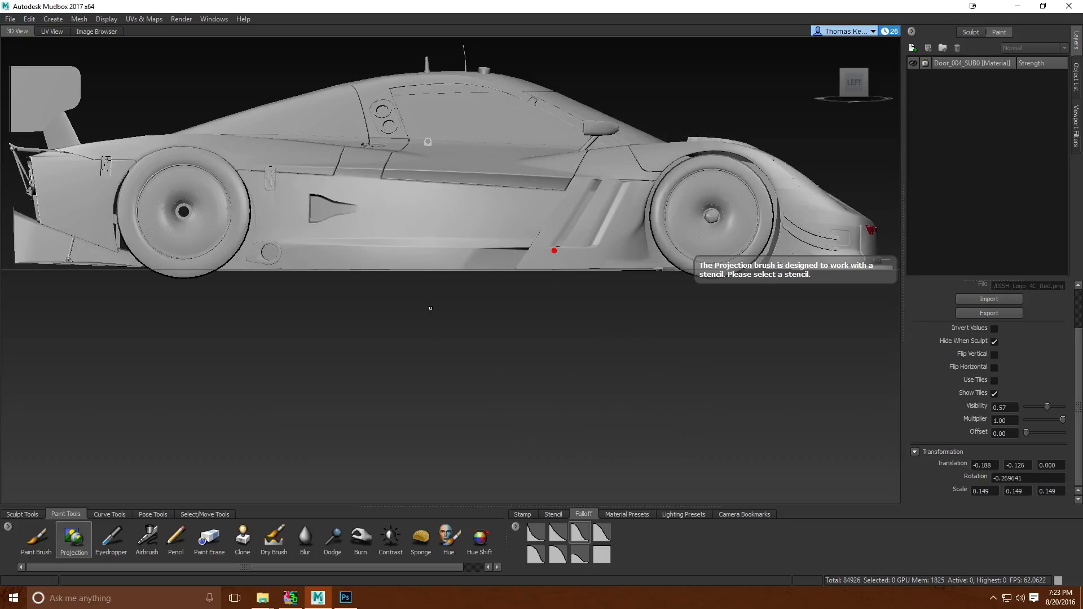
pyautogui.keyDown('alt'); pyautogui.moveTo(431, 308); pyautogui.dragTo(437, 418, button='middle'); pyautogui.keyUp('alt')
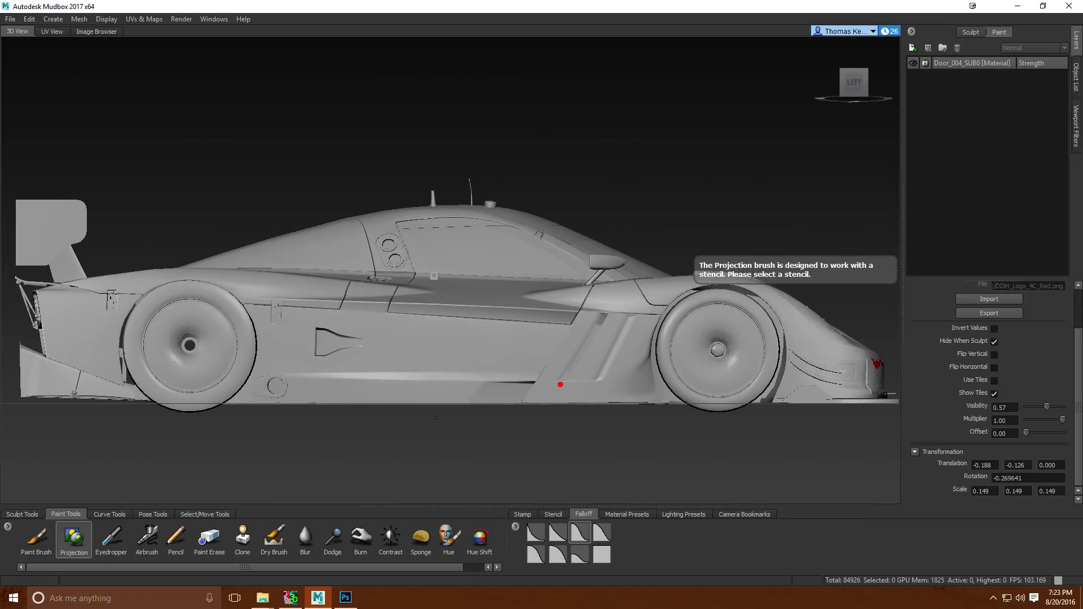
# Set Untitled-2.png from the _ac folder as the stencil and enlarge it over the car's side to a scale of about 1.235.
pyautogui.click(96, 32)
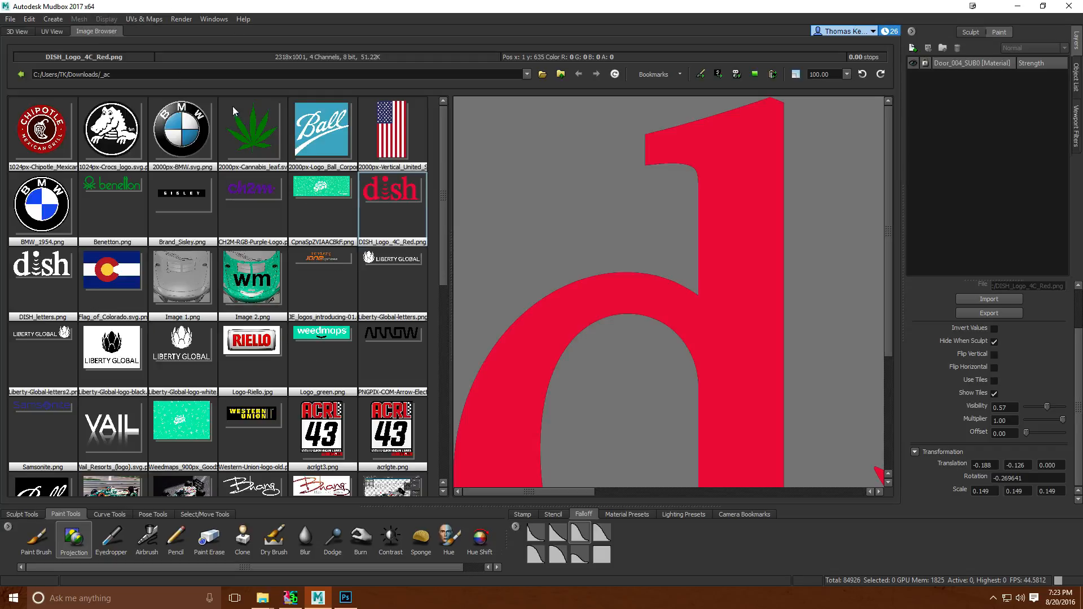
pyautogui.scroll(-10, 221, 263)
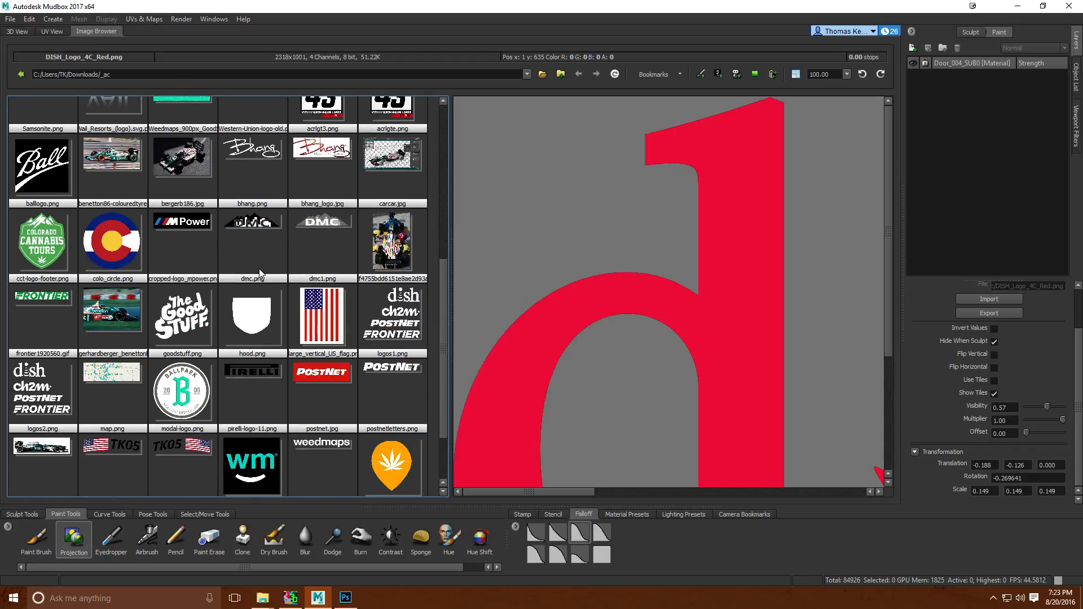
pyautogui.scroll(-3, 241, 336)
pyautogui.click(184, 440)
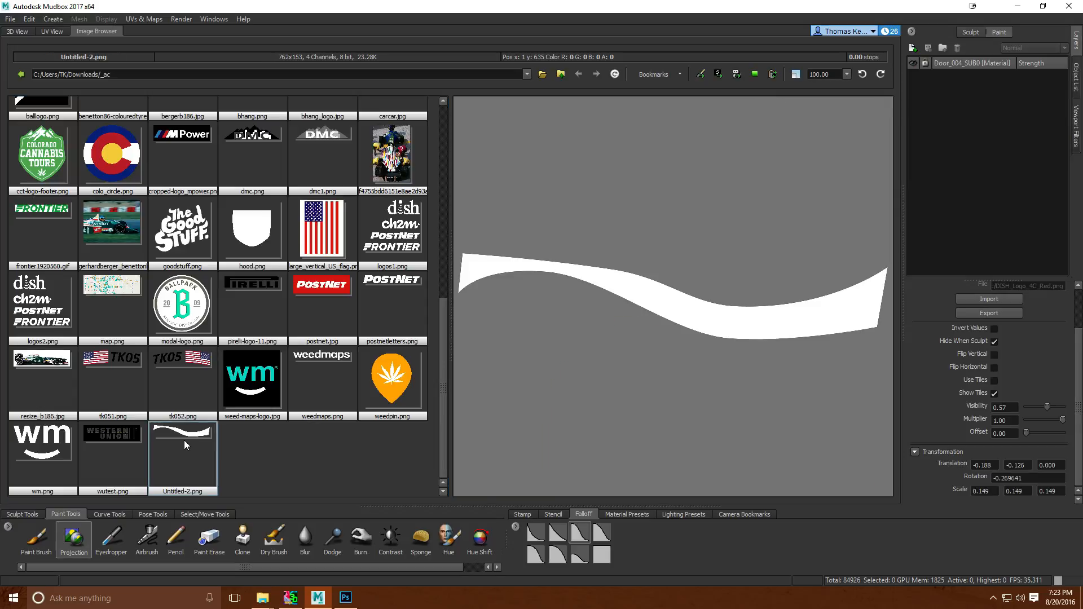
pyautogui.click(720, 74)
pyautogui.click(17, 32)
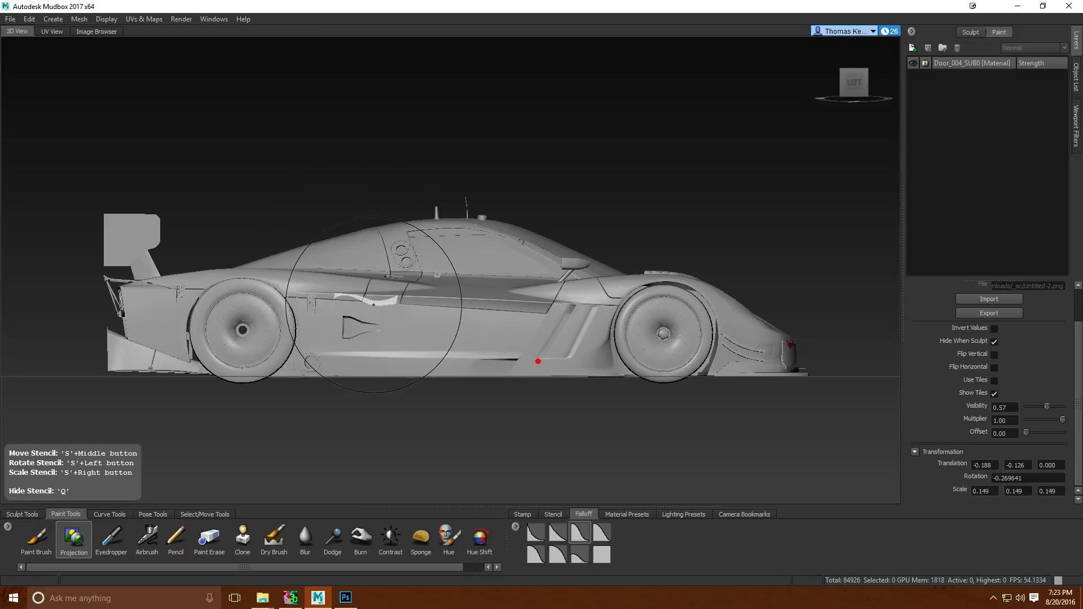
pyautogui.moveTo(374, 305); pyautogui.dragTo(364, 340, button='right')
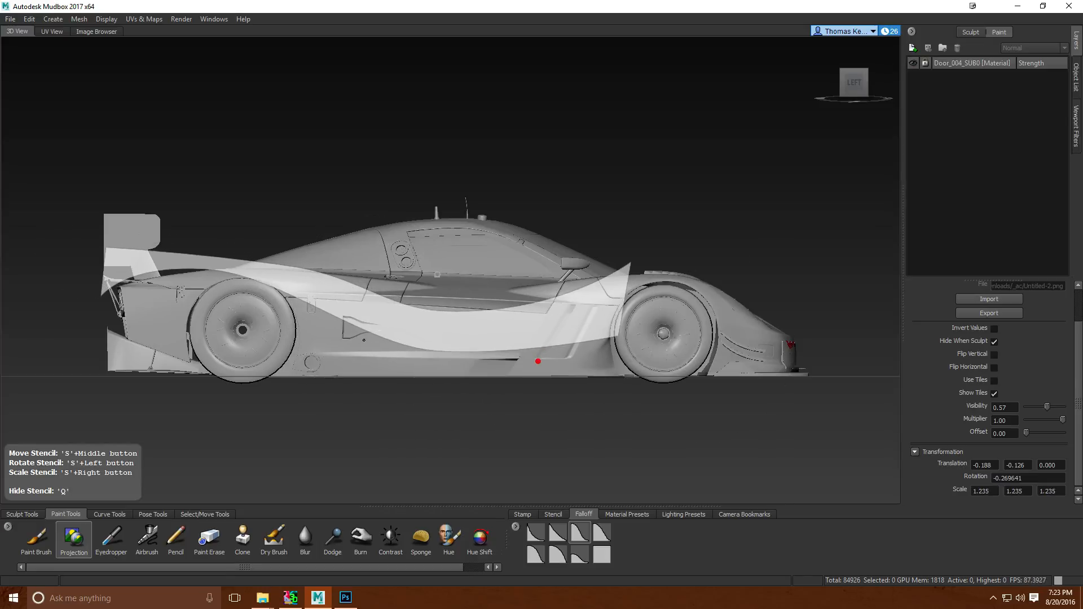
# Switch to Photoshop and step Untitled-1 back to the editable stripe path, undoing the marquee, the white fill and the path selection.
pyautogui.click(345, 598)
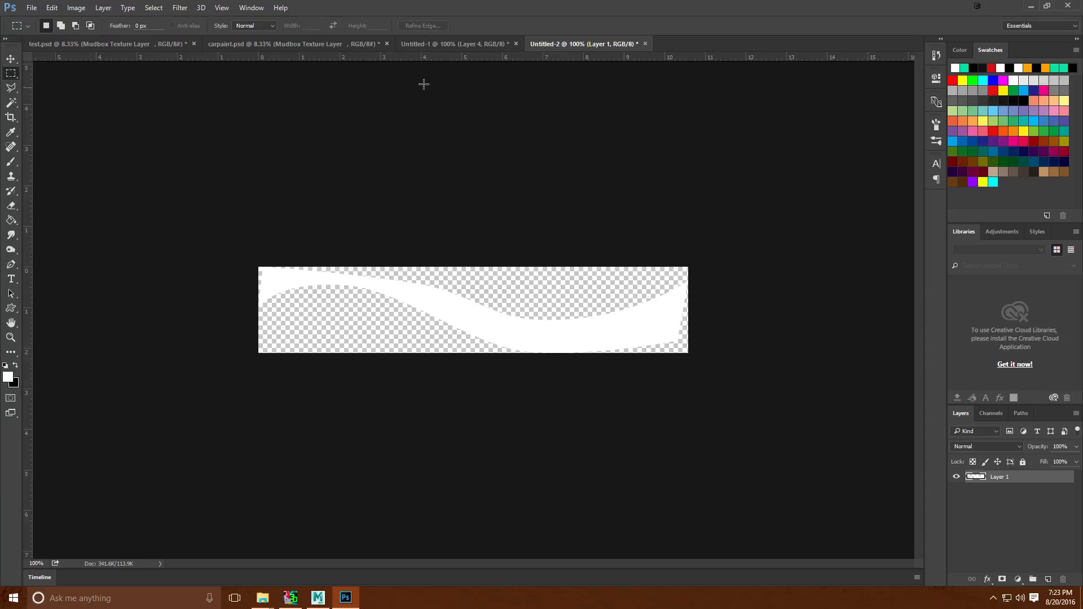
pyautogui.click(1023, 414)
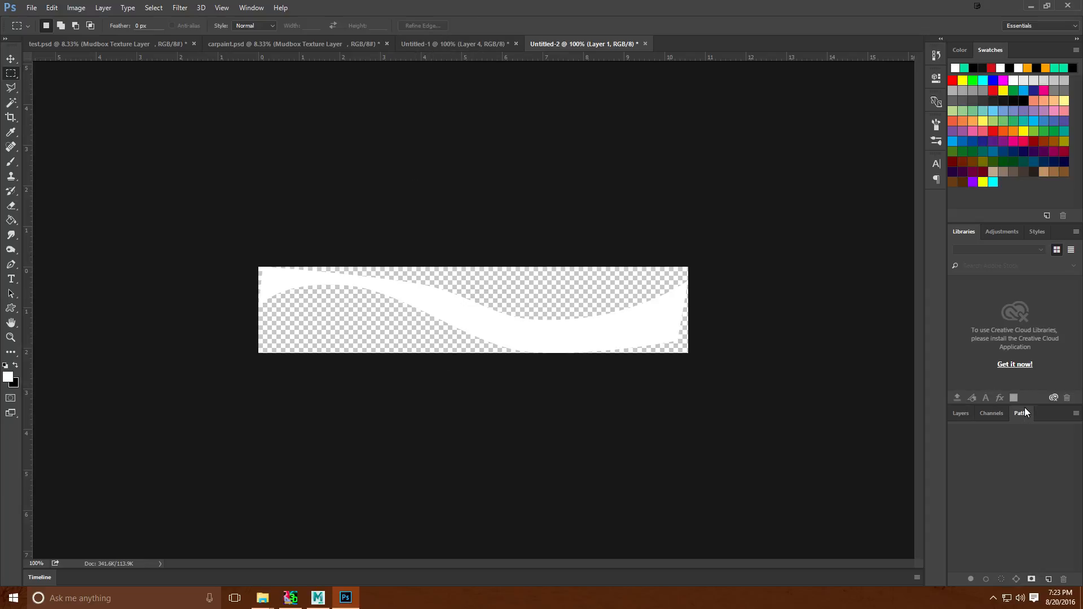
pyautogui.click(433, 43)
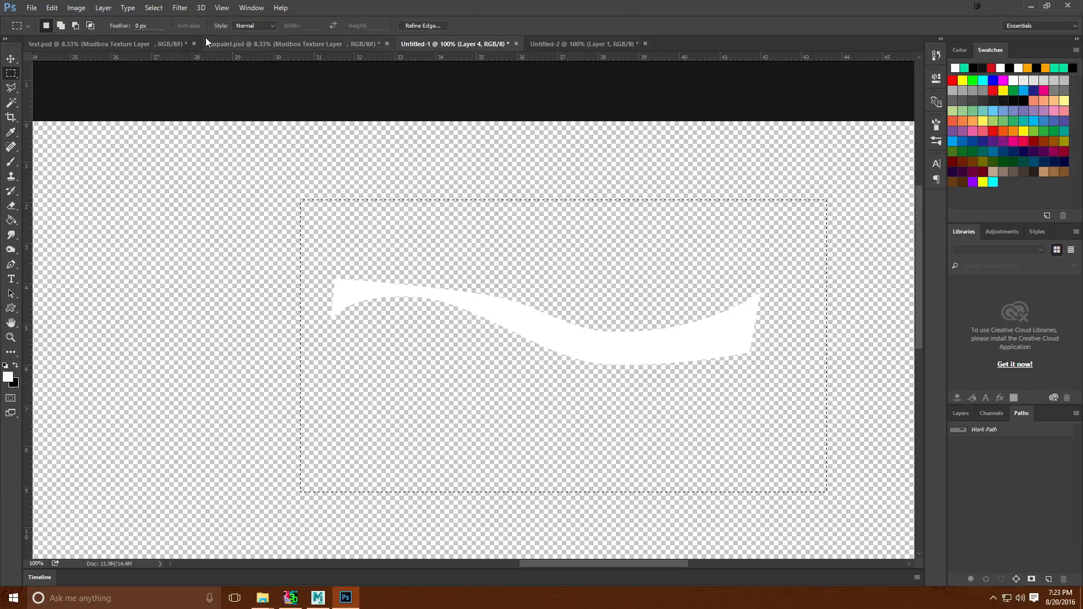
pyautogui.click(66, 7)
pyautogui.moveTo(51, 7)
pyautogui.click(70, 42)
pyautogui.click(51, 8)
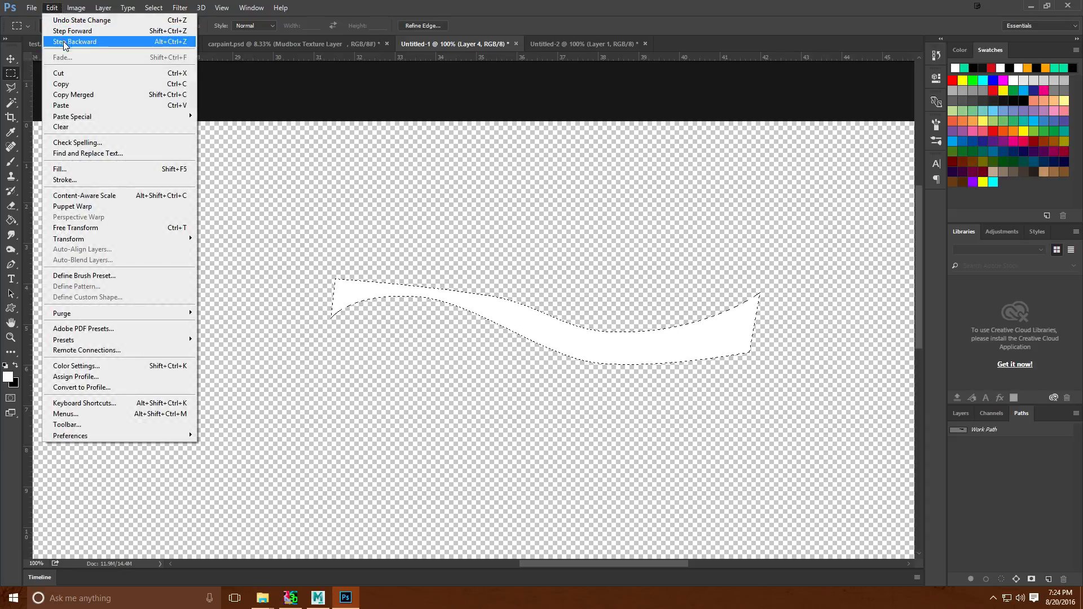
pyautogui.click(69, 42)
pyautogui.click(51, 7)
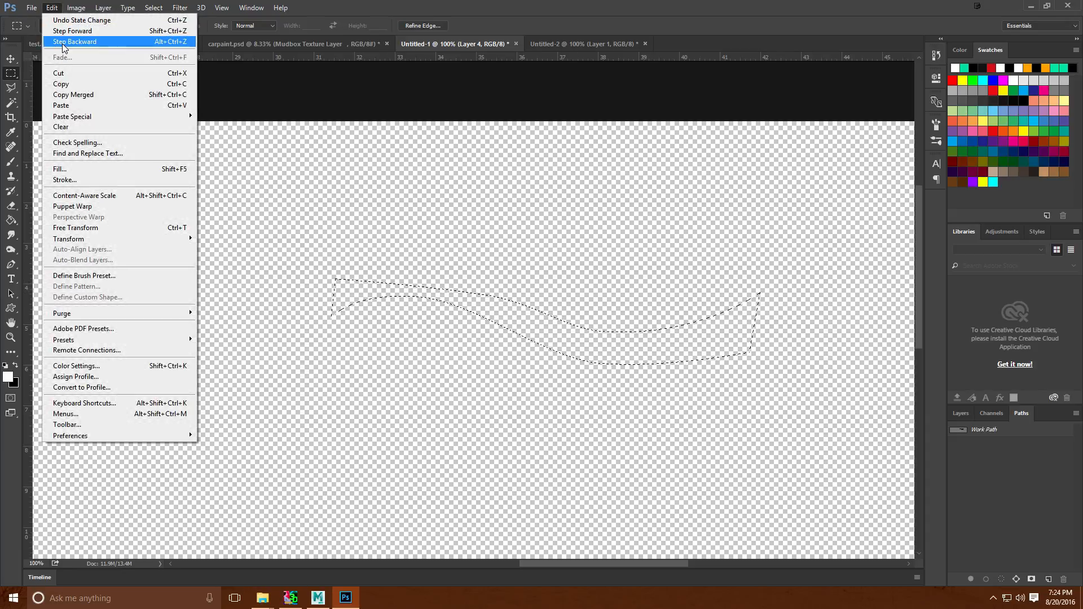
pyautogui.click(63, 42)
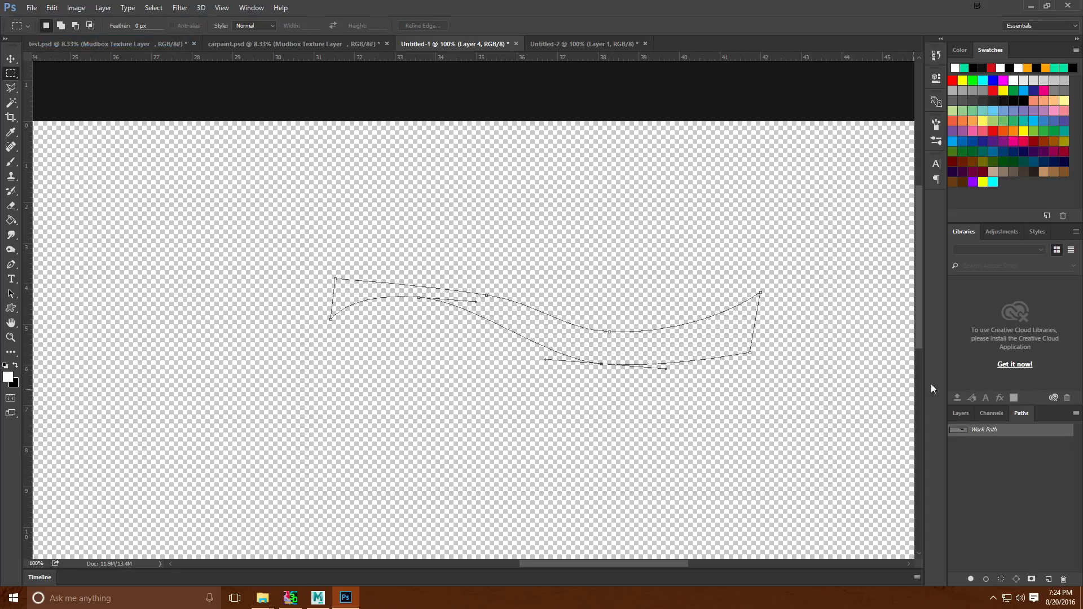
# Switch to Mudbox and fit the stripe stencil between the car's wheels at about 0.940 scale and translation -0.083, -0.172.
pyautogui.click(318, 598)
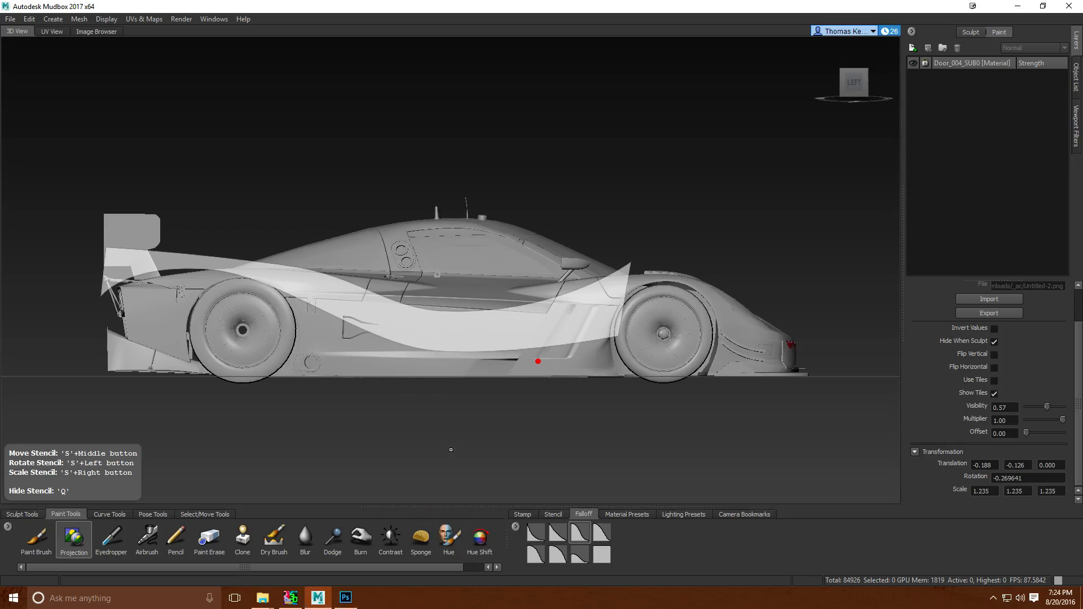
pyautogui.press('s')
pyautogui.moveTo(443, 339)
pyautogui.mouseDown(button='right')
pyautogui.moveTo(342, 322)
pyautogui.moveTo(406, 326)
pyautogui.mouseUp(button='right')
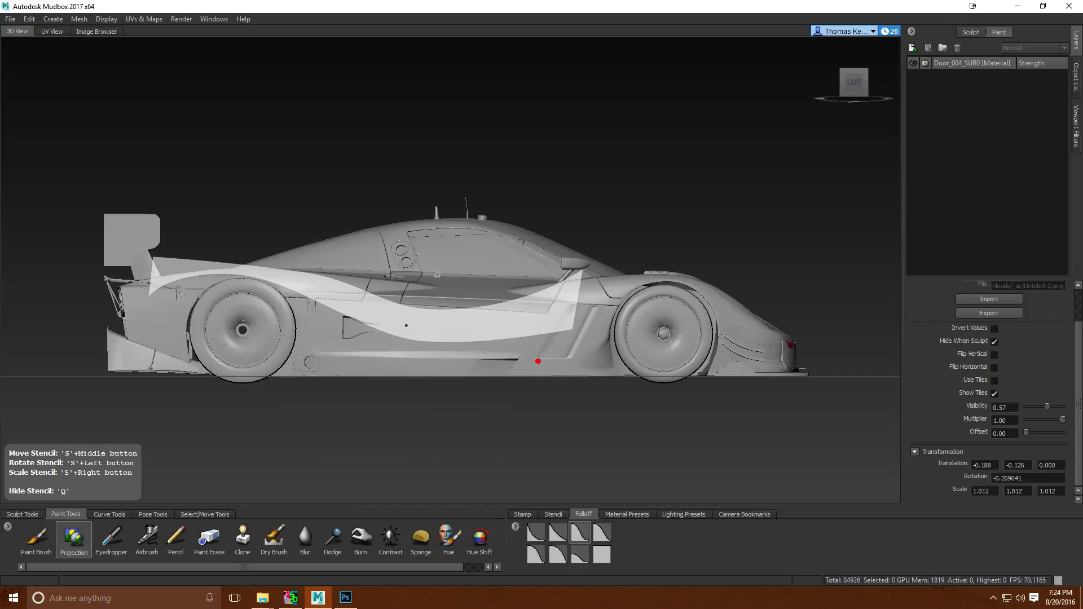
pyautogui.moveTo(406, 325); pyautogui.dragTo(436, 336, button='middle')
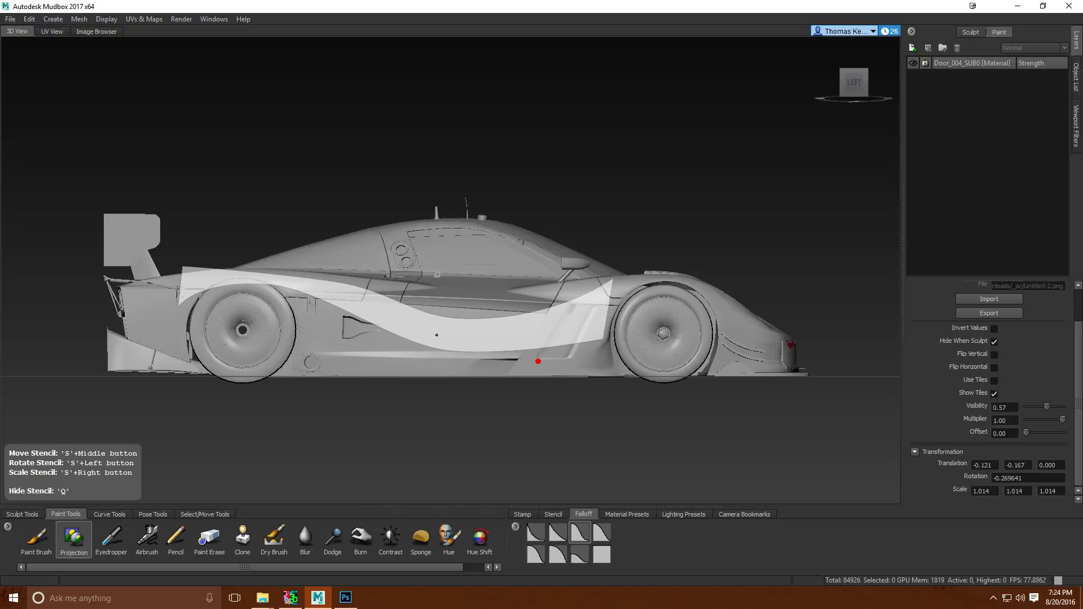
pyautogui.moveTo(437, 335); pyautogui.dragTo(408, 336, button='right')
pyautogui.moveTo(408, 337); pyautogui.dragTo(460, 327, button='middle')
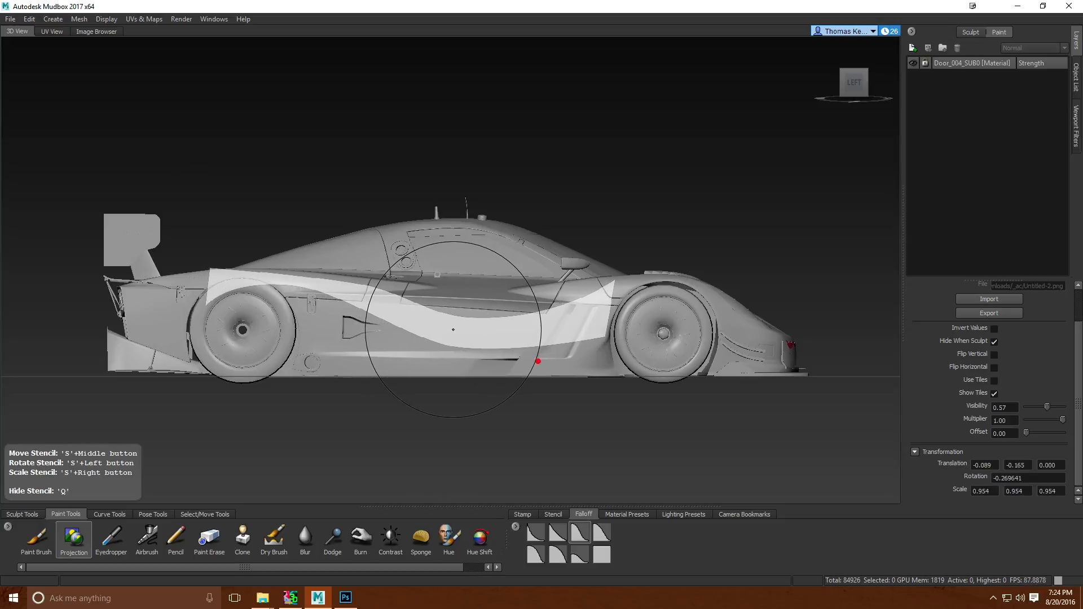
pyautogui.moveTo(453, 330); pyautogui.dragTo(452, 329, button='right')
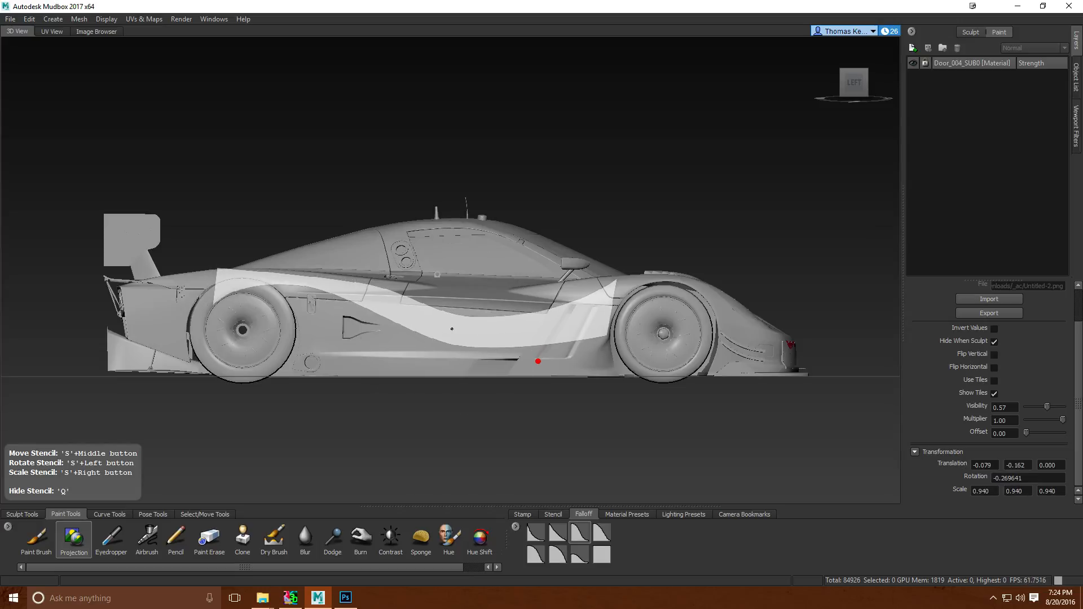
pyautogui.moveTo(452, 328); pyautogui.dragTo(450, 331, button='middle')
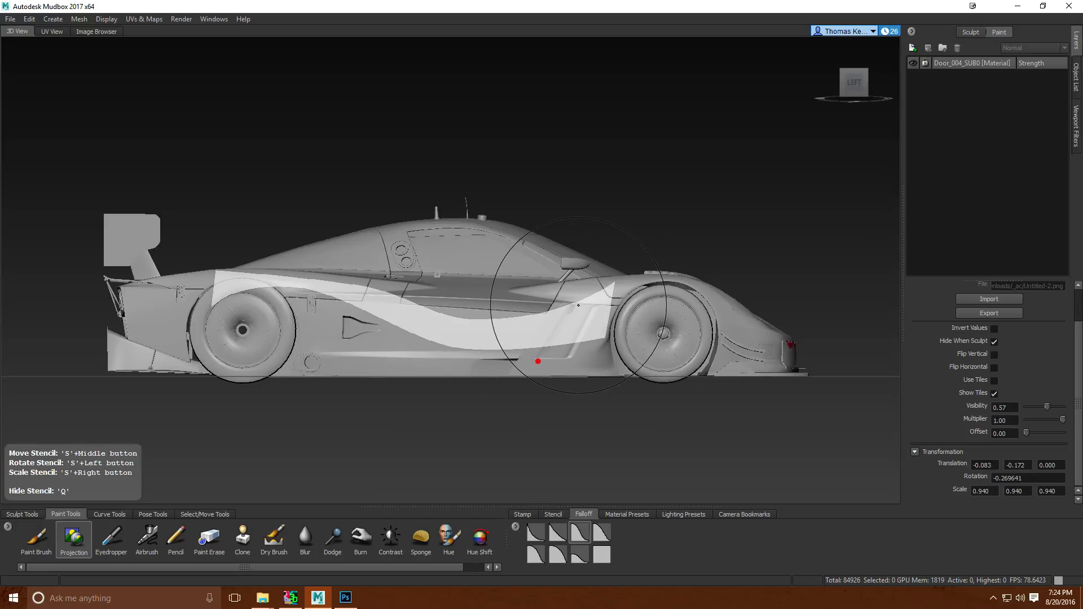
# Switch to Photoshop and review test.psd, the carpaint.psd livery with its layers, and the Untitled-2 stripe document.
pyautogui.click(346, 598)
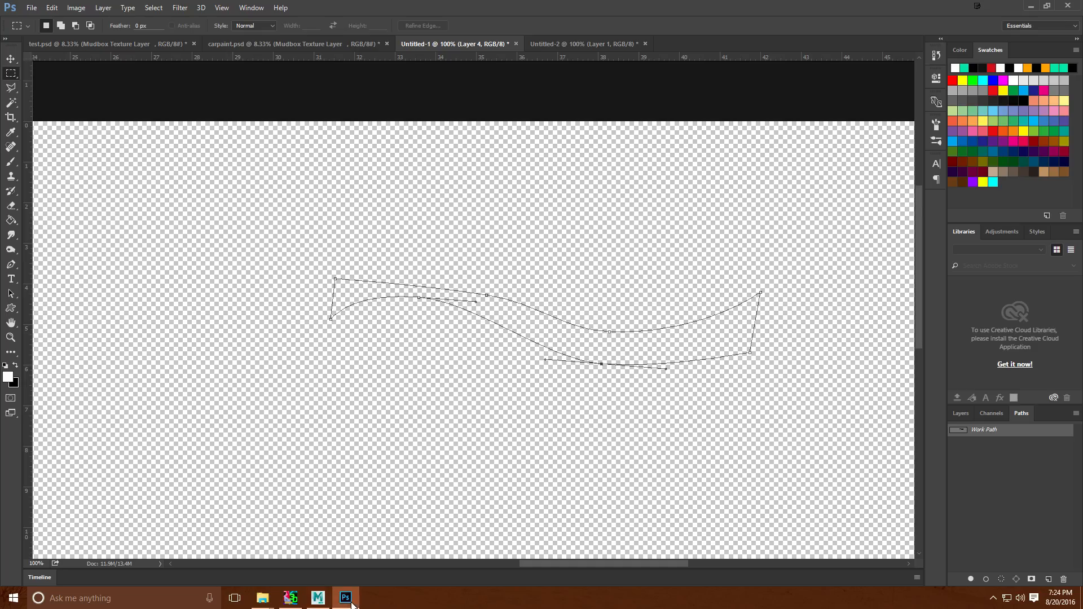
pyautogui.click(94, 45)
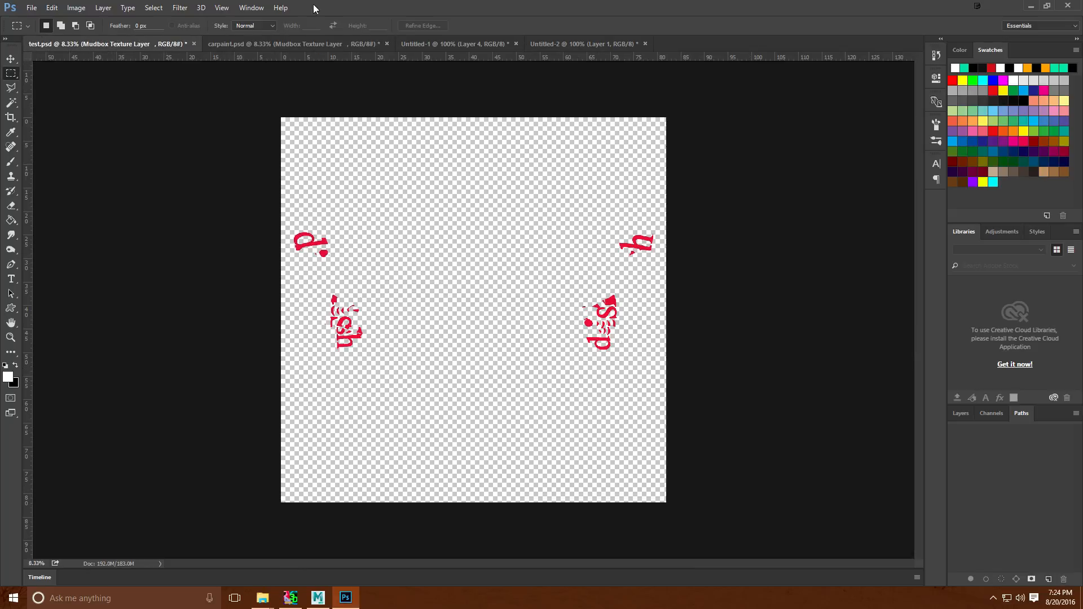
pyautogui.click(246, 45)
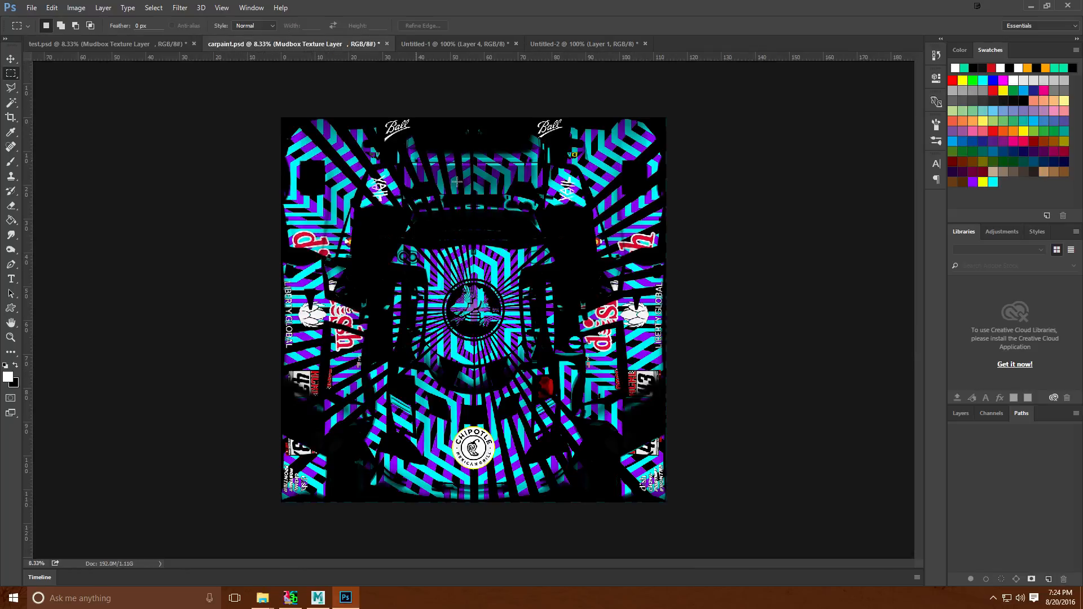
pyautogui.click(961, 413)
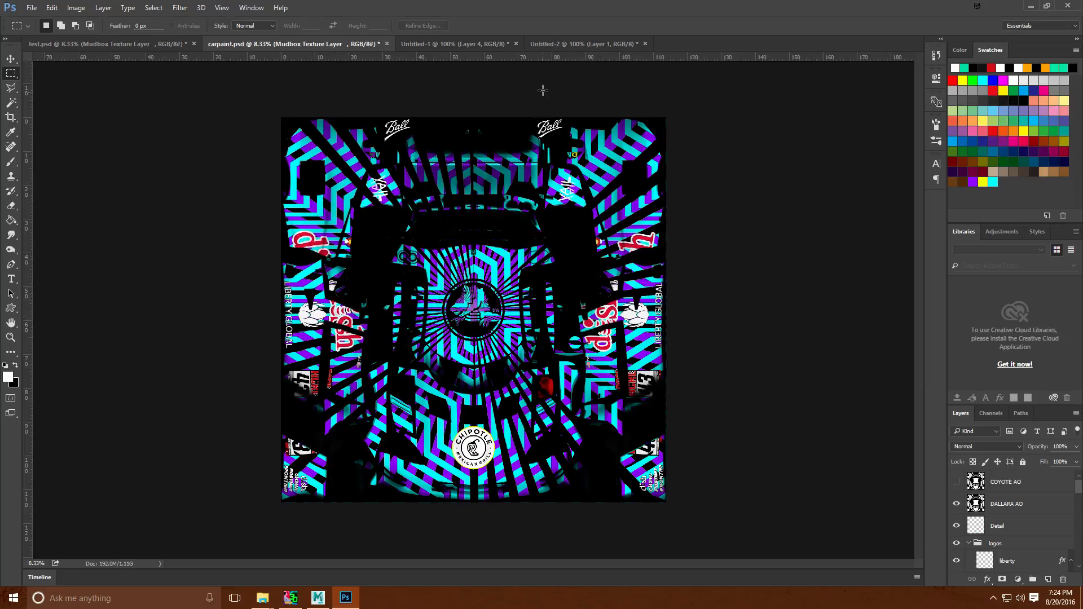
pyautogui.click(580, 38)
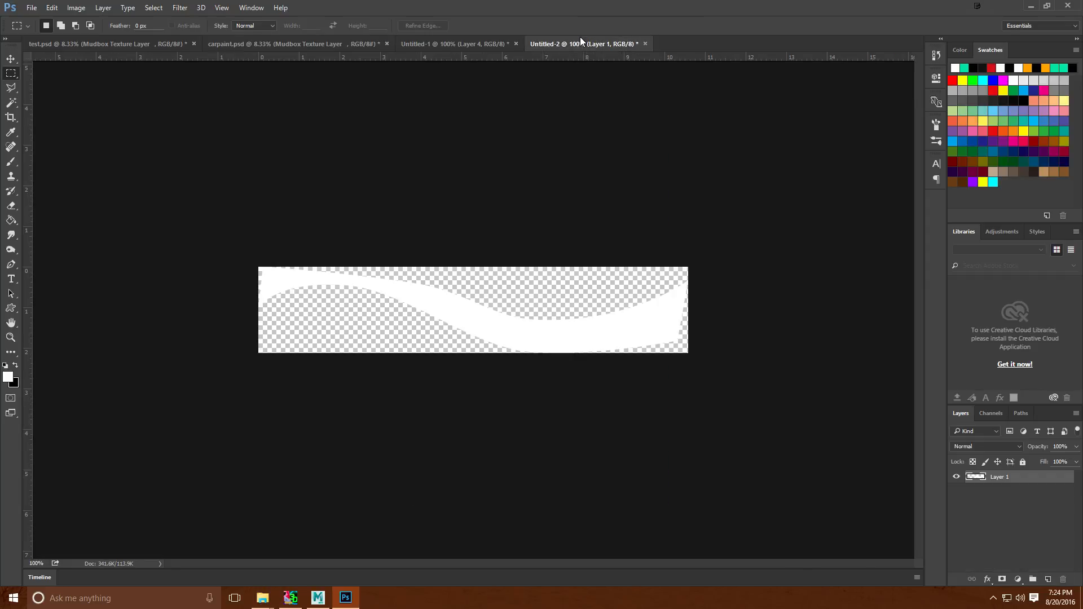
# Switch to Mudbox and create Paint Layer 1 for the car body at size 8192, PNG [8 bit, RGBA], Diffuse channel.
pyautogui.click(317, 598)
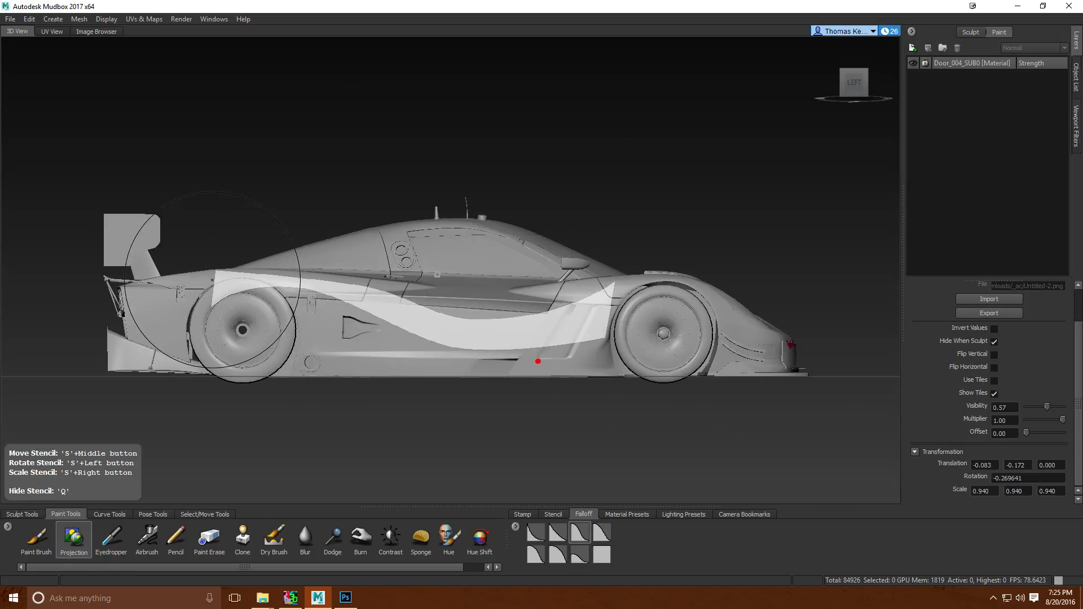
pyautogui.click(429, 330)
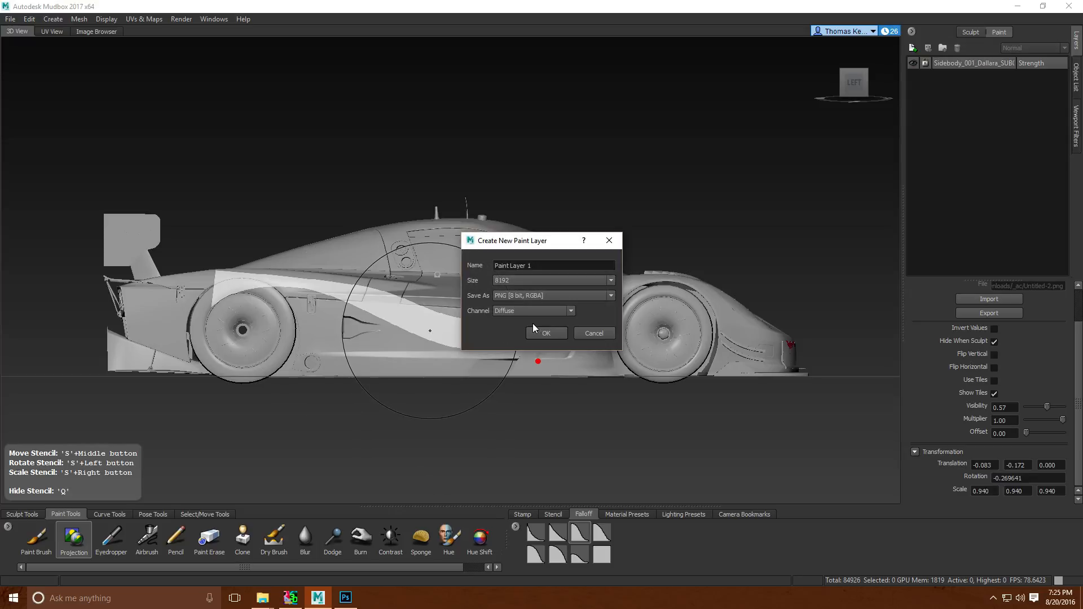
pyautogui.click(547, 333)
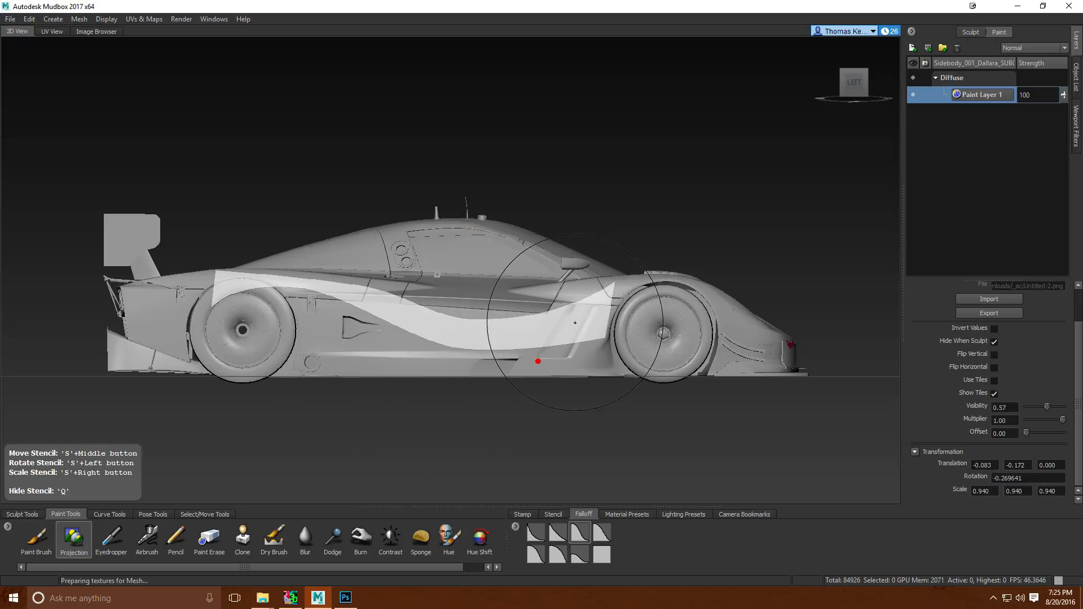
# Project the white stripe stencil onto the car's side between the wheels, cancelling the new paint layer for the rear tire.
pyautogui.press('q')
pyautogui.moveTo(580, 325)
pyautogui.mouseDown()
pyautogui.moveTo(434, 330)
pyautogui.moveTo(361, 316)
pyautogui.mouseUp()
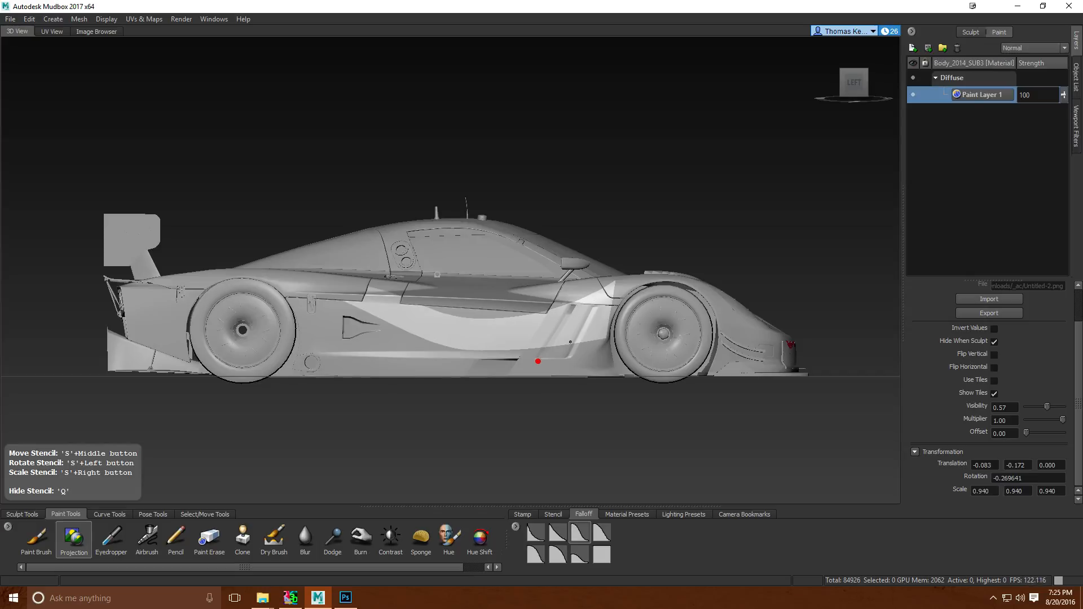
pyautogui.moveTo(368, 290); pyautogui.dragTo(245, 276)
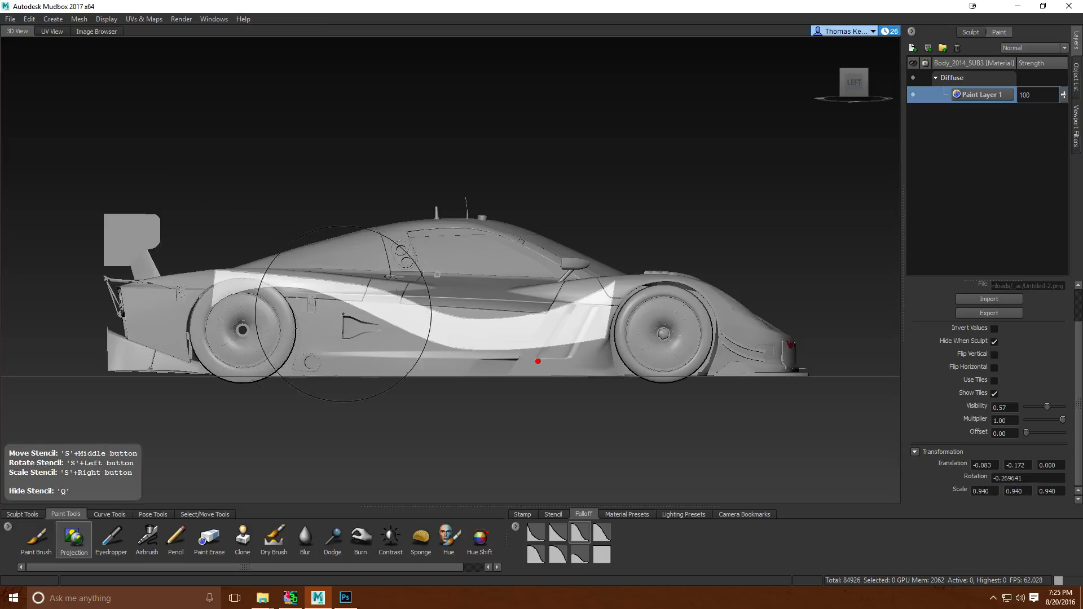
pyautogui.moveTo(364, 309)
pyautogui.mouseDown()
pyautogui.moveTo(583, 317)
pyautogui.moveTo(597, 295)
pyautogui.moveTo(592, 325)
pyautogui.moveTo(573, 335)
pyautogui.moveTo(610, 320)
pyautogui.moveTo(442, 319)
pyautogui.mouseUp()
pyautogui.click(226, 290)
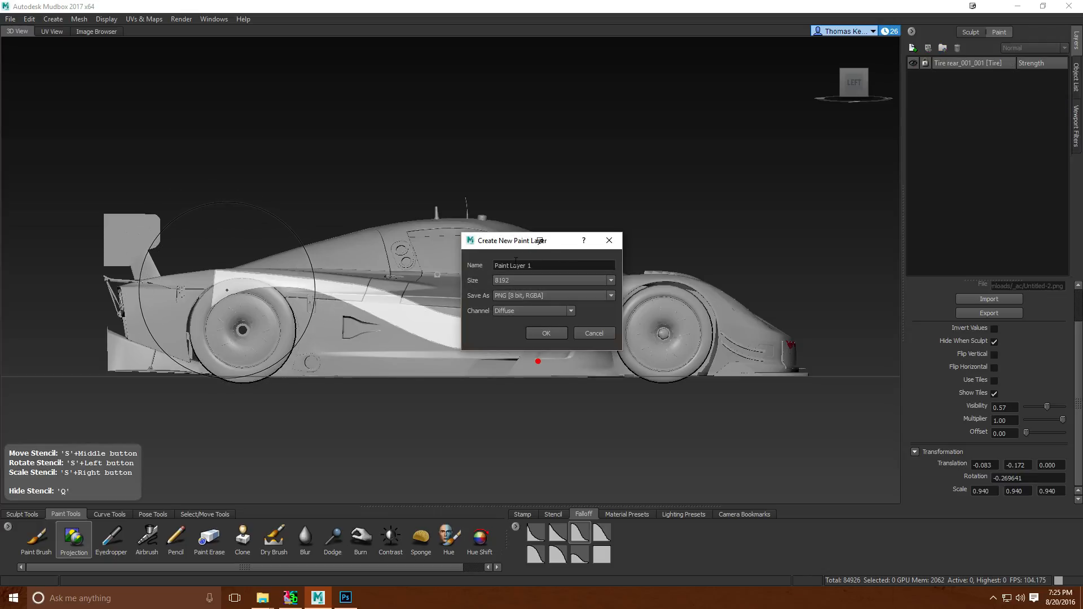
pyautogui.click(594, 334)
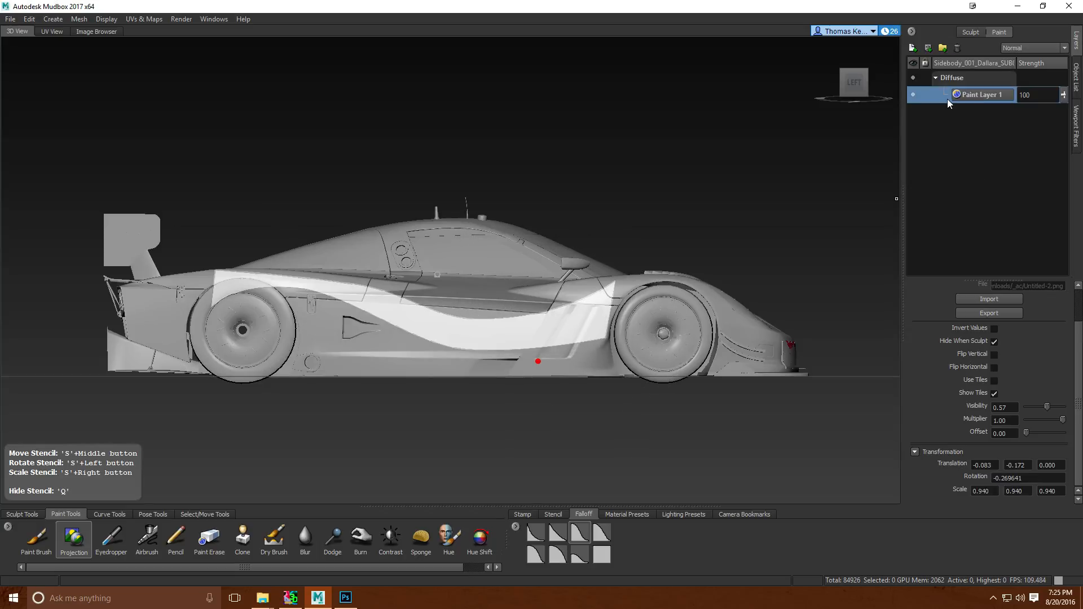
# Switch to Photoshop and close test.psd, saving its changes.
pyautogui.rightClick(982, 101)
pyautogui.click(345, 598)
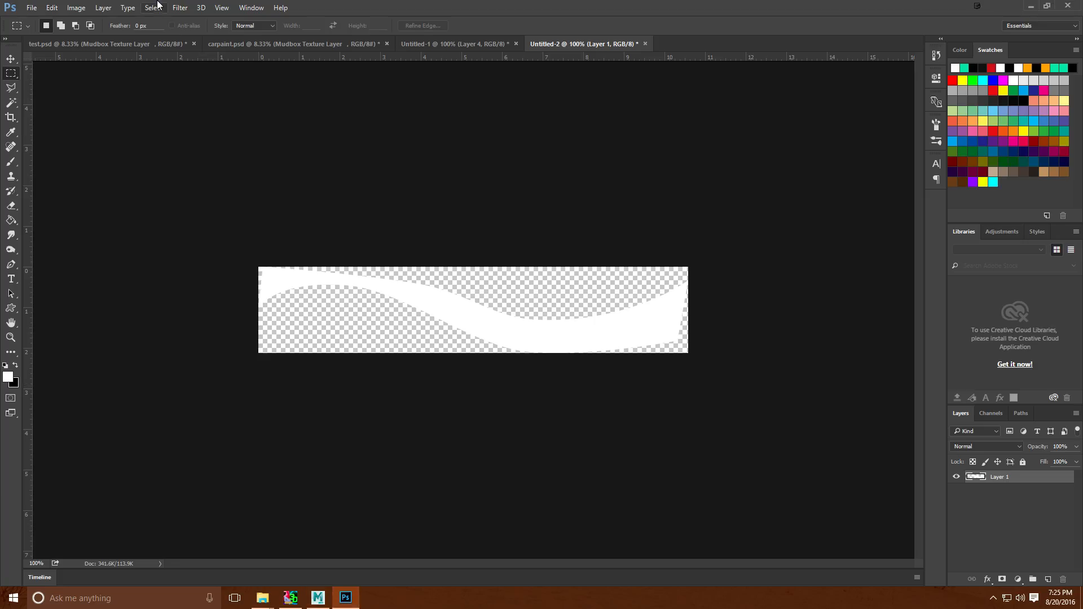
pyautogui.click(191, 44)
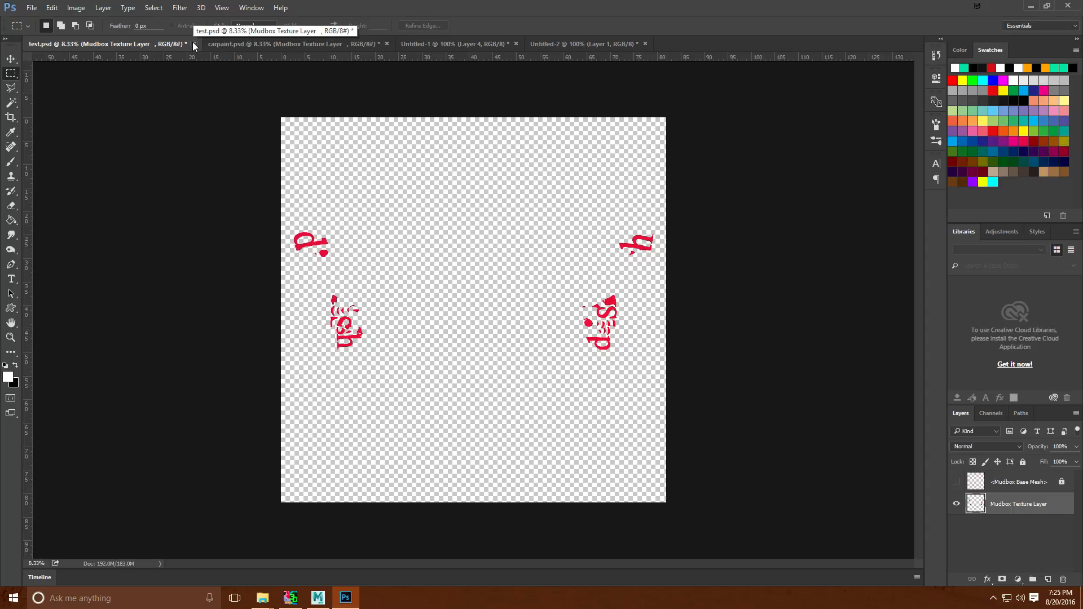
pyautogui.click(194, 44)
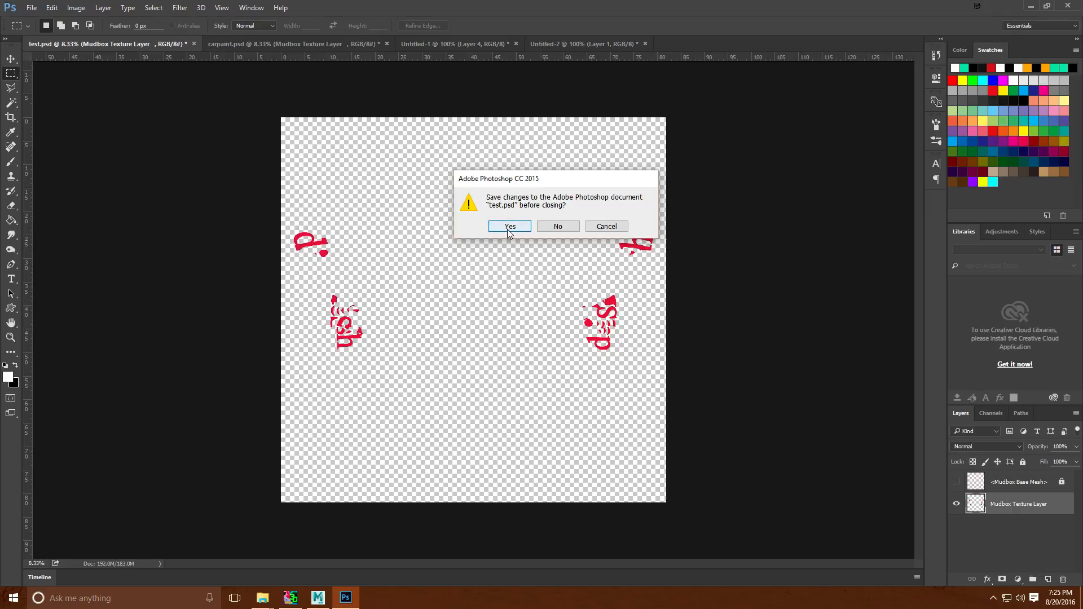
pyautogui.click(509, 232)
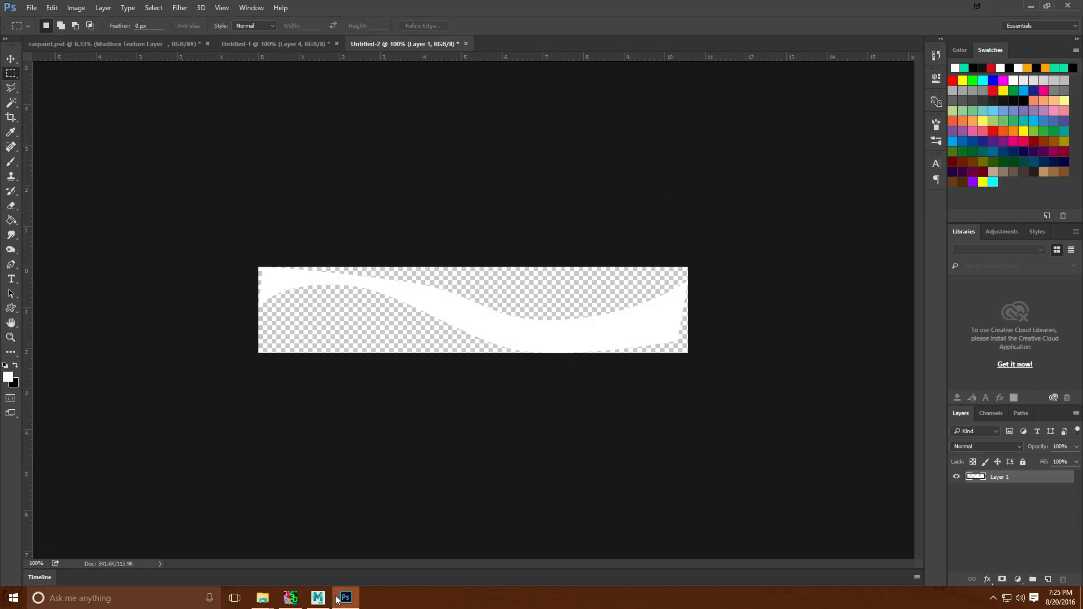
# Switch to Mudbox and export Paint Layer 1 to the Downloads folder as test.psd, replacing the existing file.
pyautogui.click(327, 600)
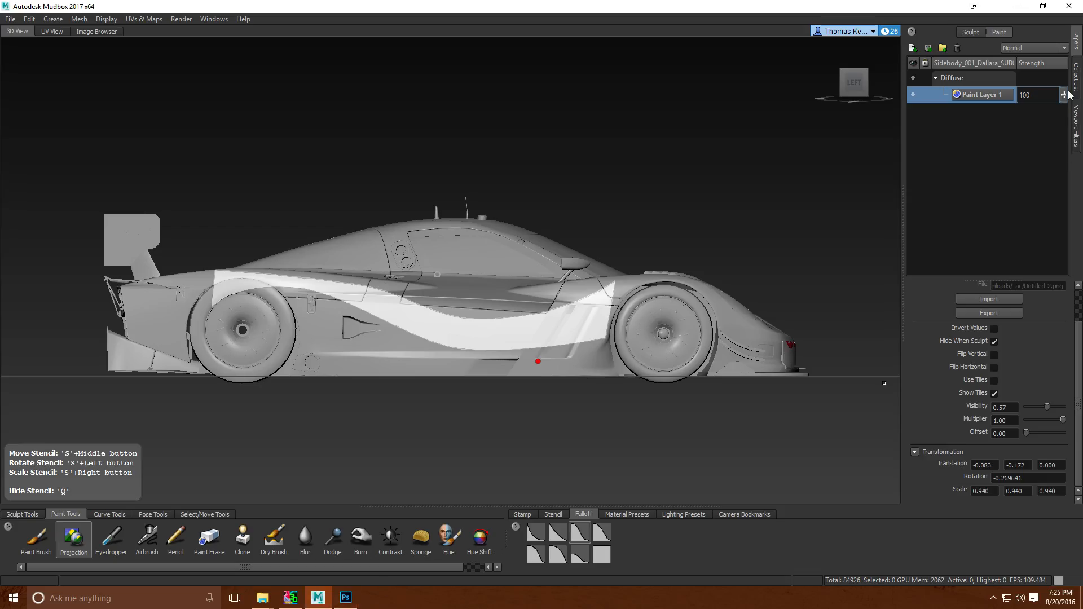
pyautogui.rightClick(980, 107)
pyautogui.click(1021, 333)
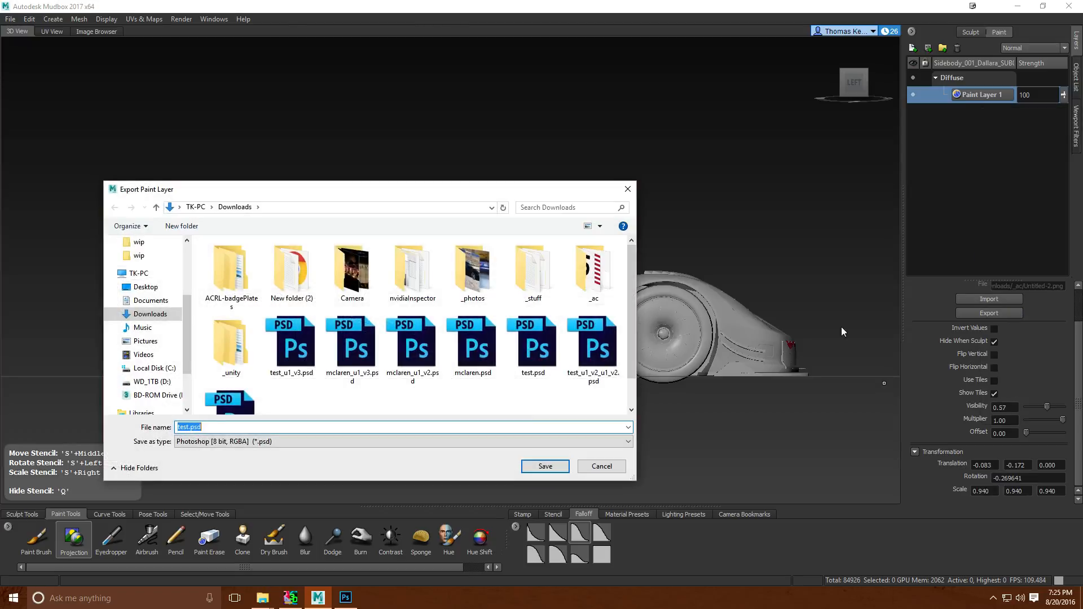
pyautogui.click(538, 467)
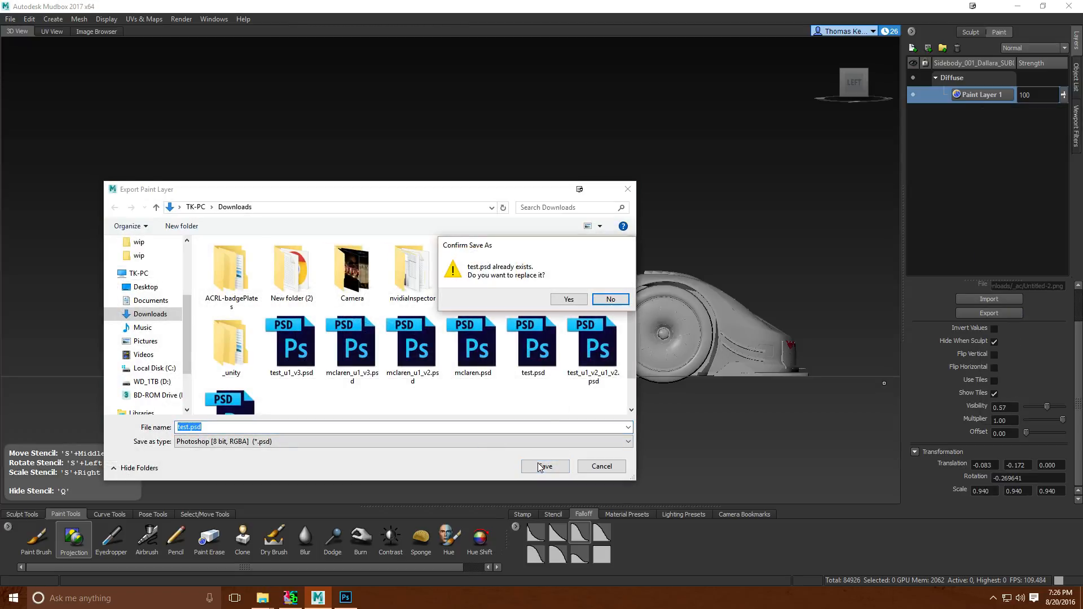
pyautogui.click(569, 299)
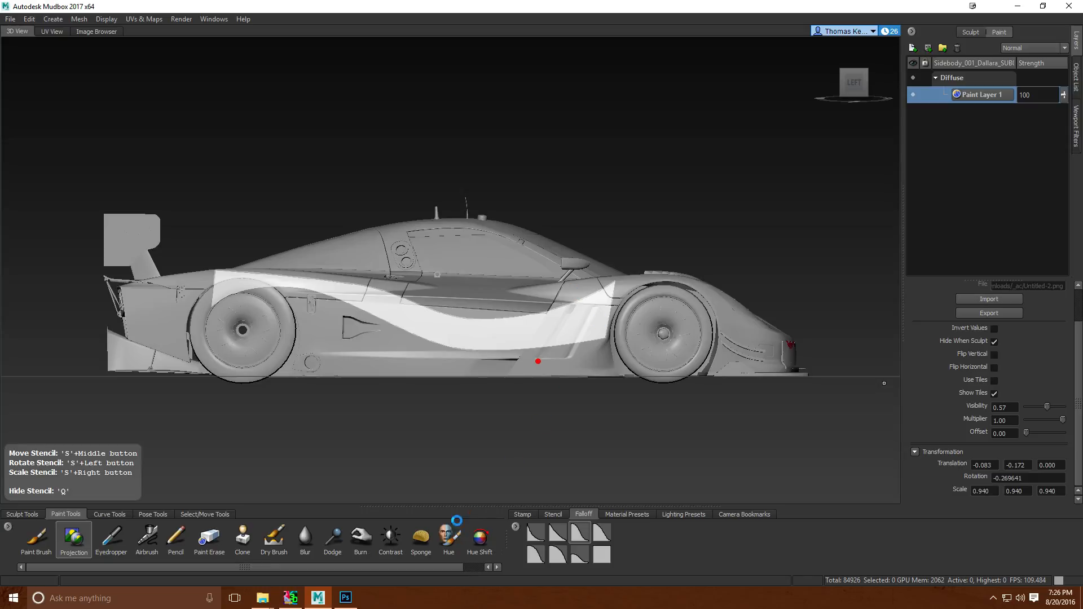
# Switch to Photoshop and duplicate test.psd's Mudbox Texture Layer into the carpaint.psd document.
pyautogui.hotkey('alt', 'Tab')
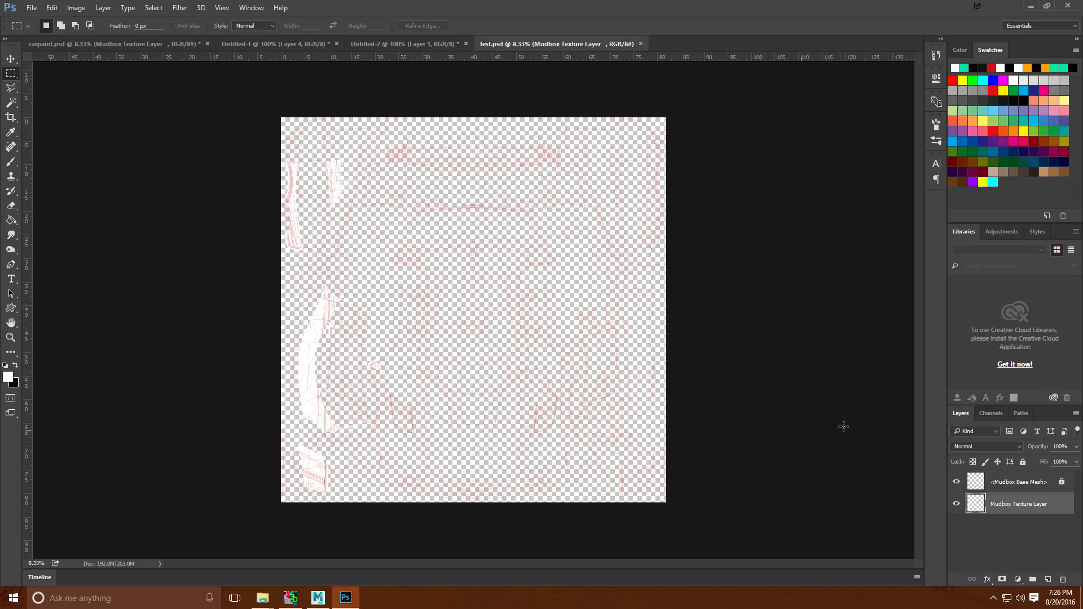
pyautogui.rightClick(999, 508)
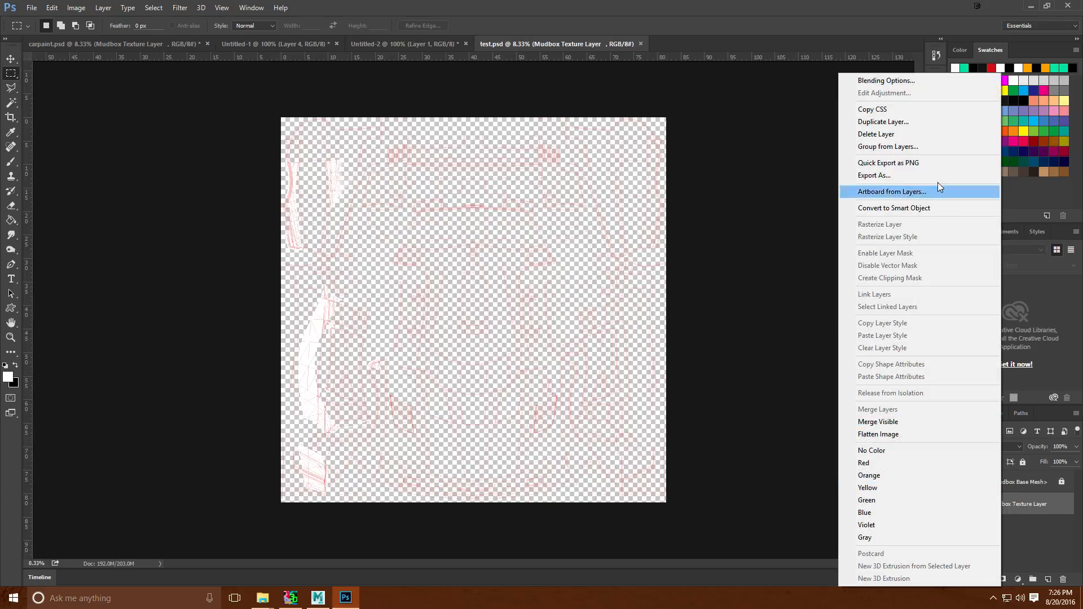
pyautogui.click(933, 120)
pyautogui.click(519, 226)
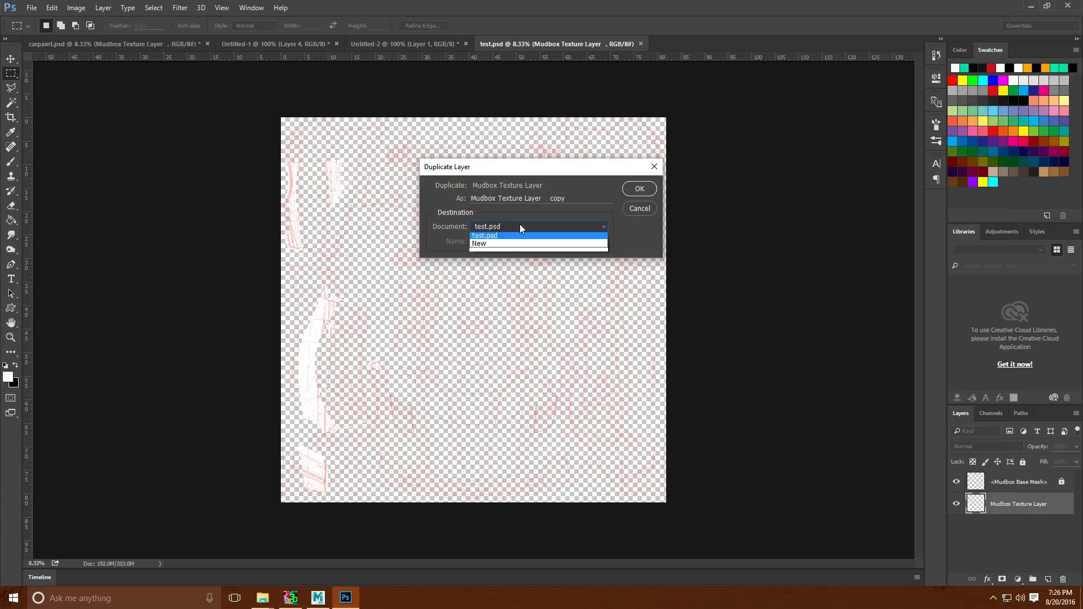
pyautogui.click(516, 238)
pyautogui.click(633, 188)
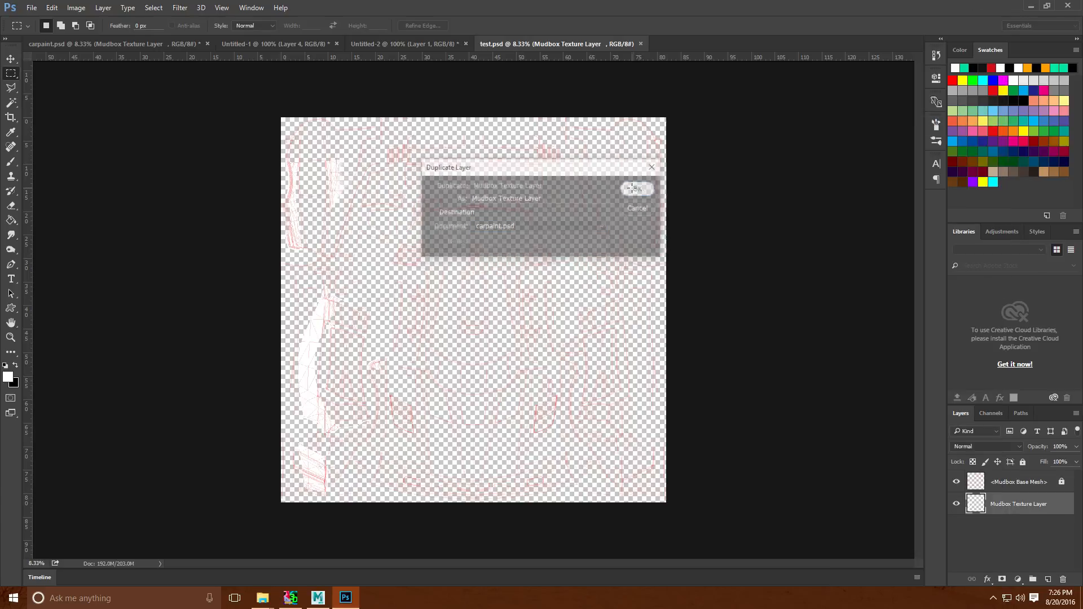
# In carpaint.psd, hide the older Mudbox Texture Layer with the red side lettering, directly below the new stripe layer.
pyautogui.click(95, 41)
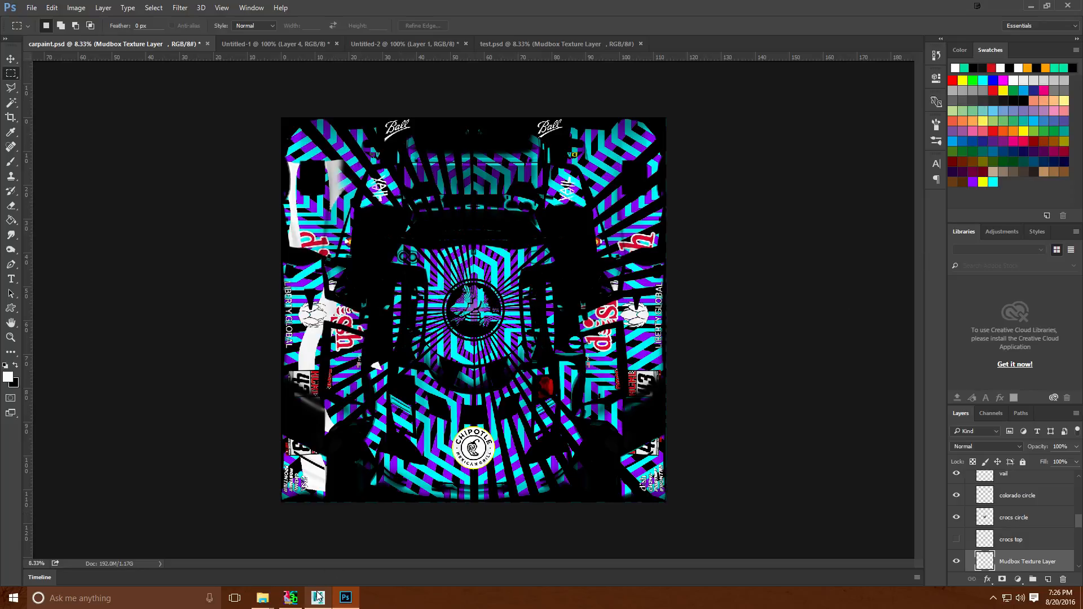
pyautogui.moveTo(318, 598)
pyautogui.scroll(-1, 968, 559)
pyautogui.click(957, 560)
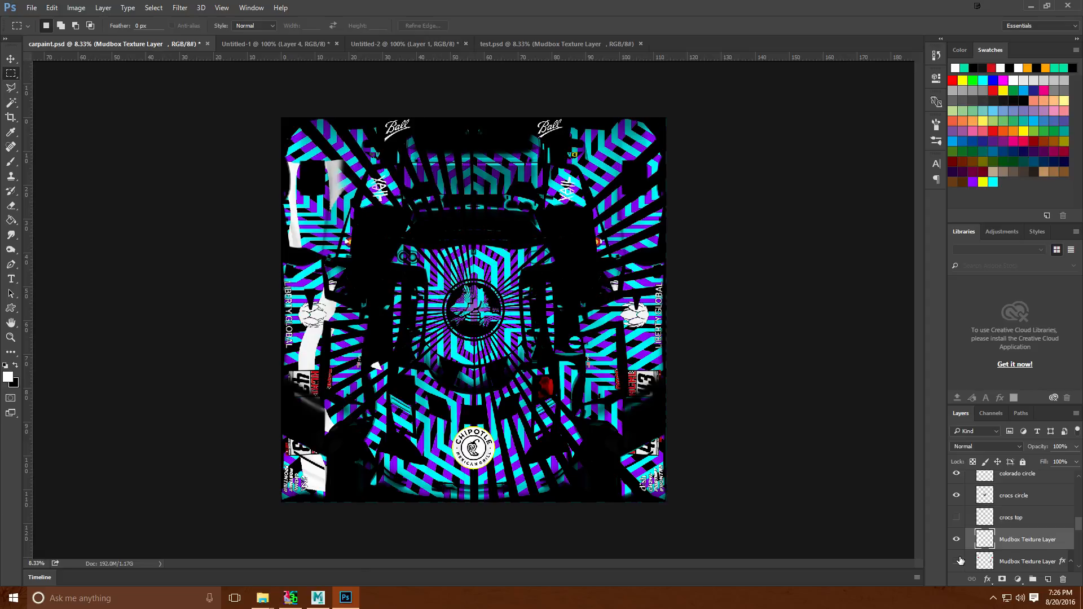
# Save the livery as carpaint.png in the wip skin folder, replacing the existing file, with Smallest / Slow compression and no interlacing.
pyautogui.click(31, 8)
pyautogui.click(71, 135)
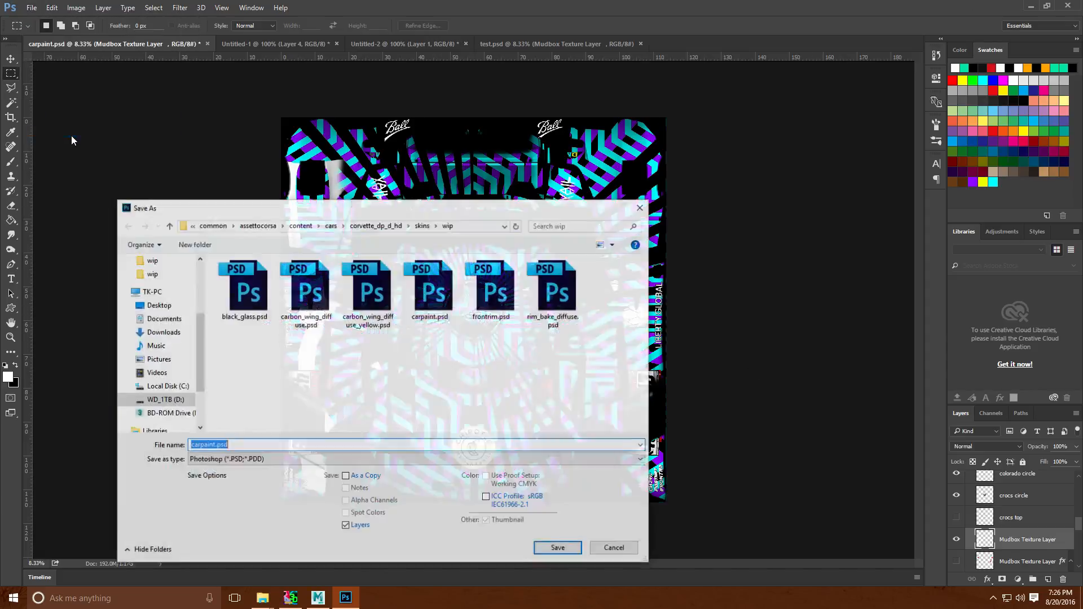
pyautogui.click(282, 459)
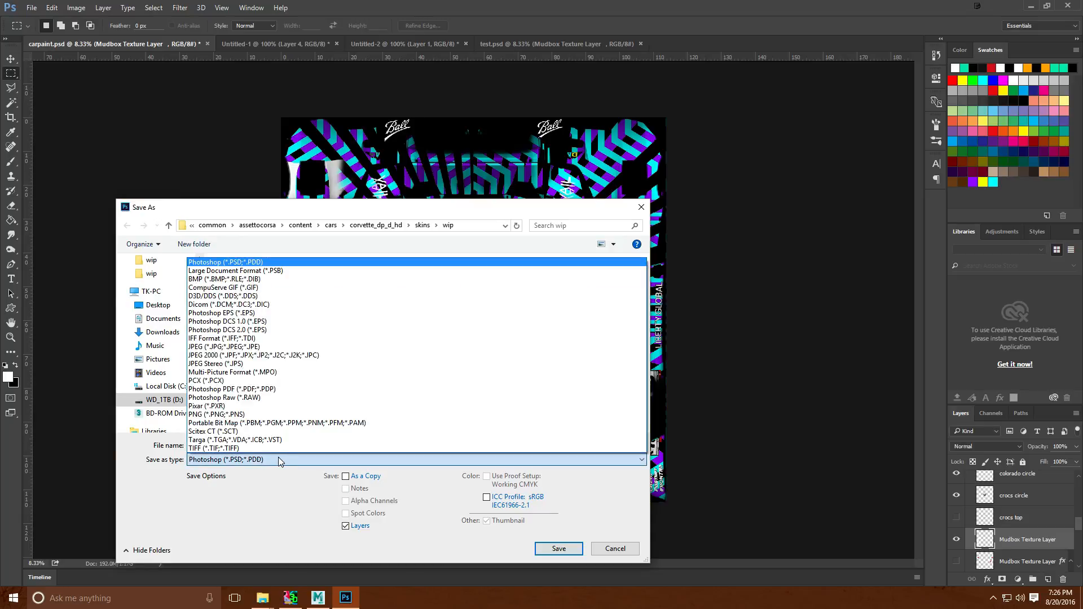
pyautogui.click(265, 415)
pyautogui.click(545, 543)
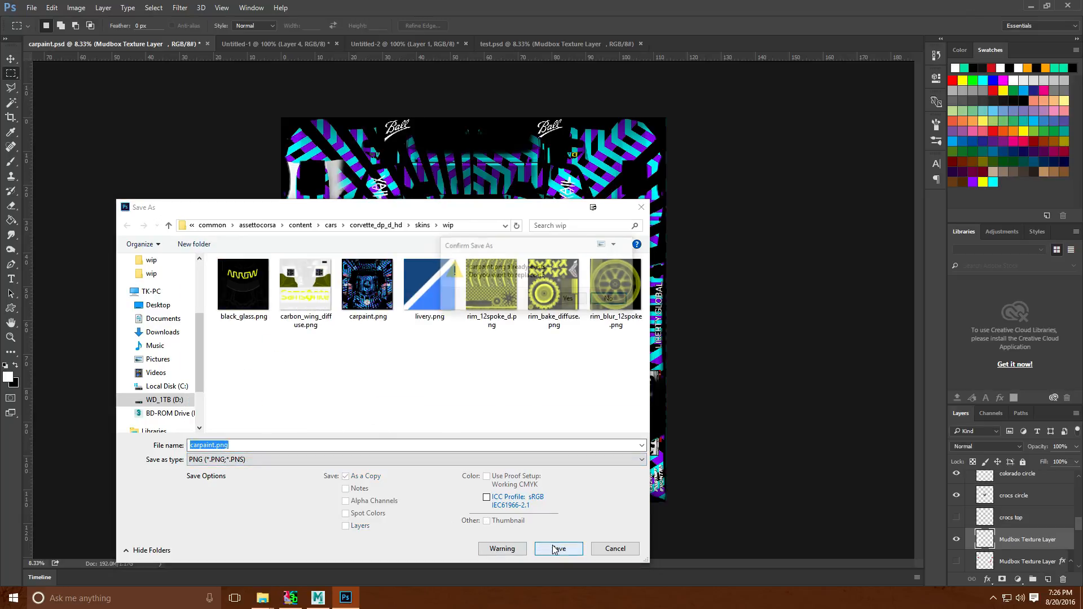
pyautogui.click(570, 306)
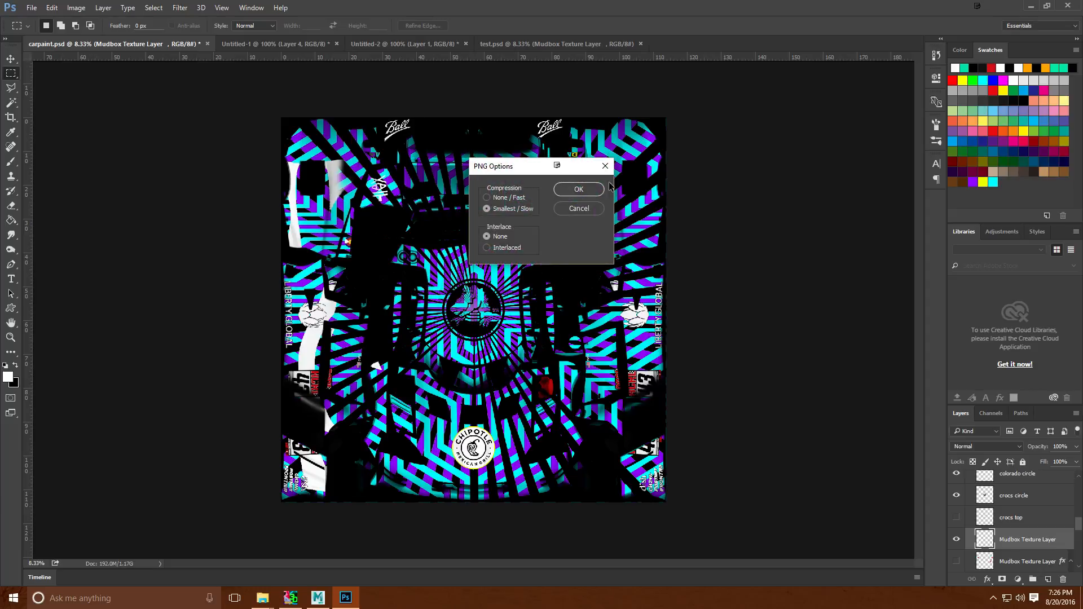
pyautogui.click(587, 191)
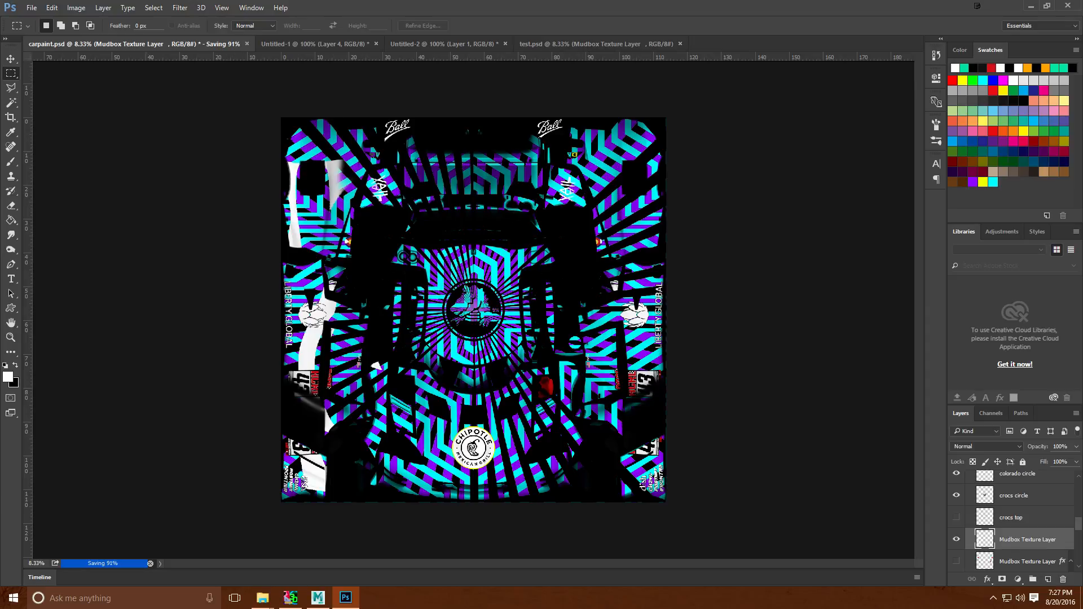
# Check the memory use of Photoshop and Mudbox in Task Manager, and look at both programs.
pyautogui.hotkey('ctrl', 'shift', 'Escape')
pyautogui.moveTo(239, 275); pyautogui.dragTo(443, 261)
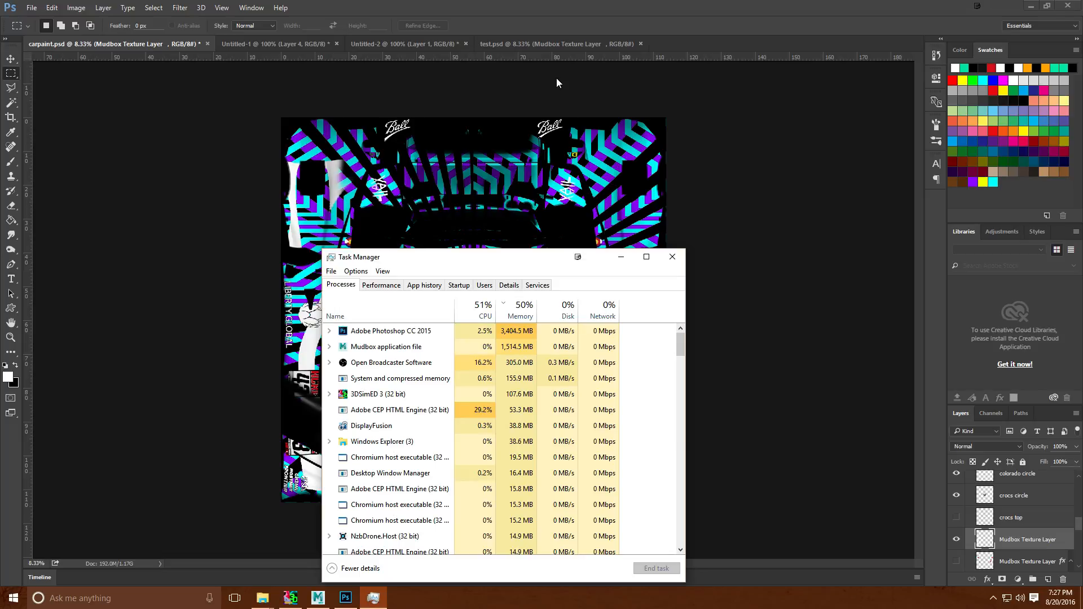
pyautogui.click(329, 603)
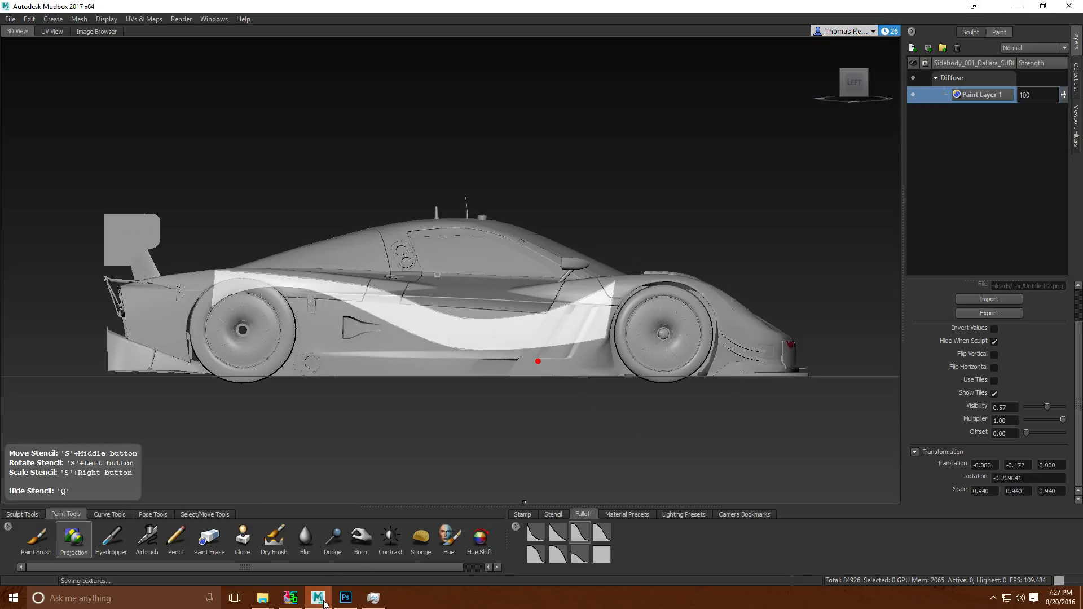
pyautogui.click(345, 598)
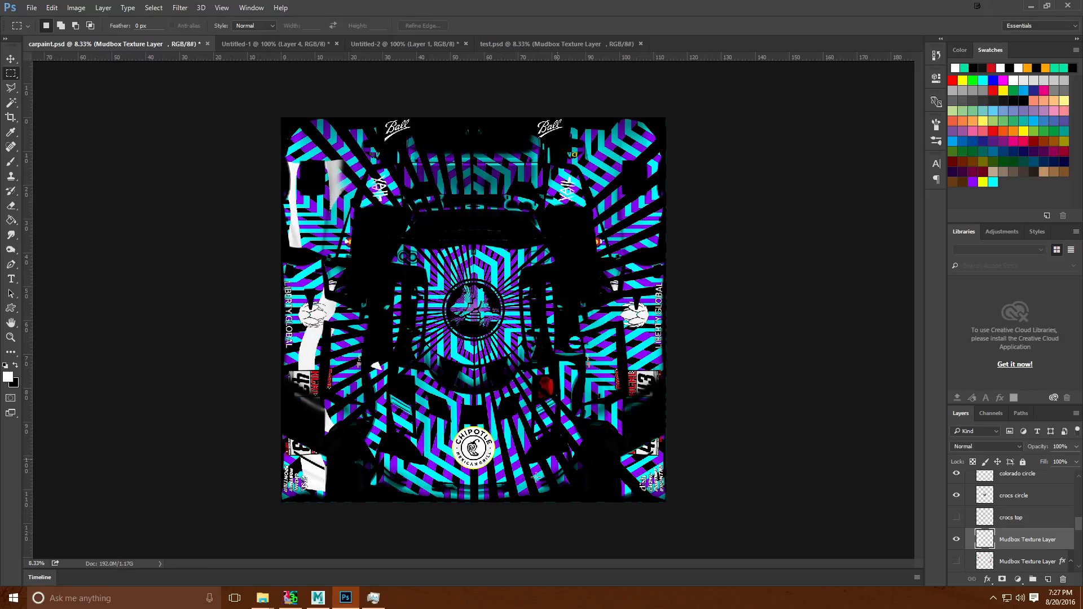
# Bring up the assettocorsa folder in File Explorer, close Mudbox, and launch acShowroom.exe.
pyautogui.moveTo(263, 596)
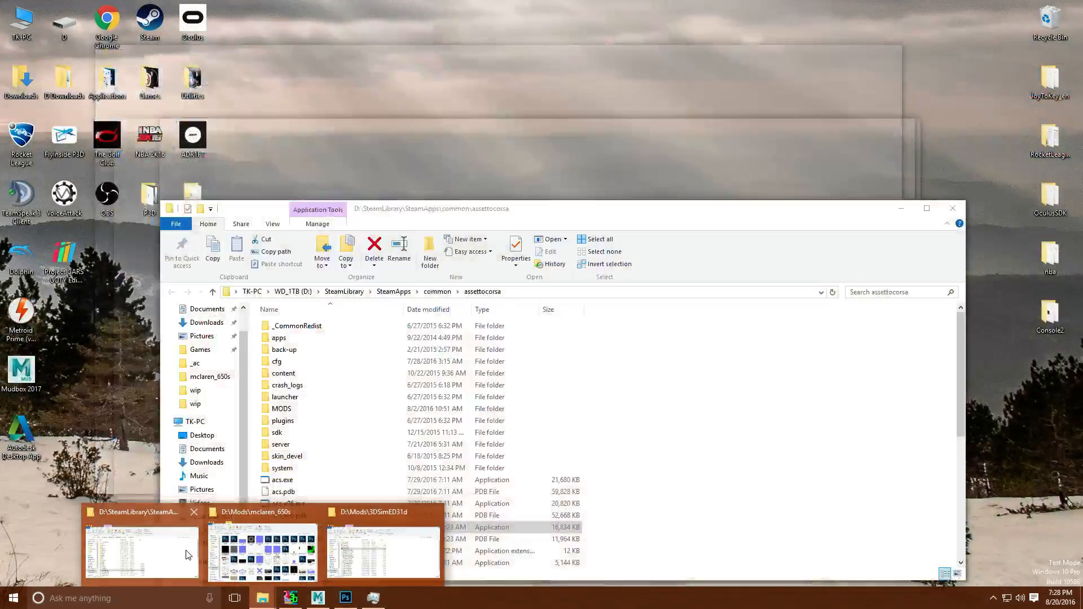
pyautogui.click(188, 555)
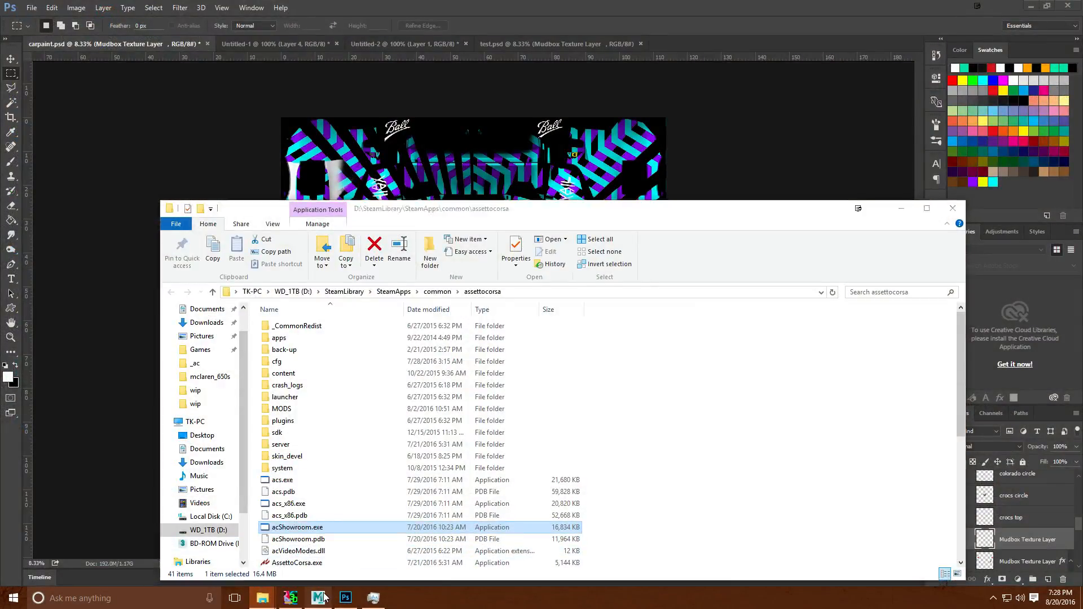
pyautogui.click(323, 597)
pyautogui.click(1070, 6)
pyautogui.click(529, 315)
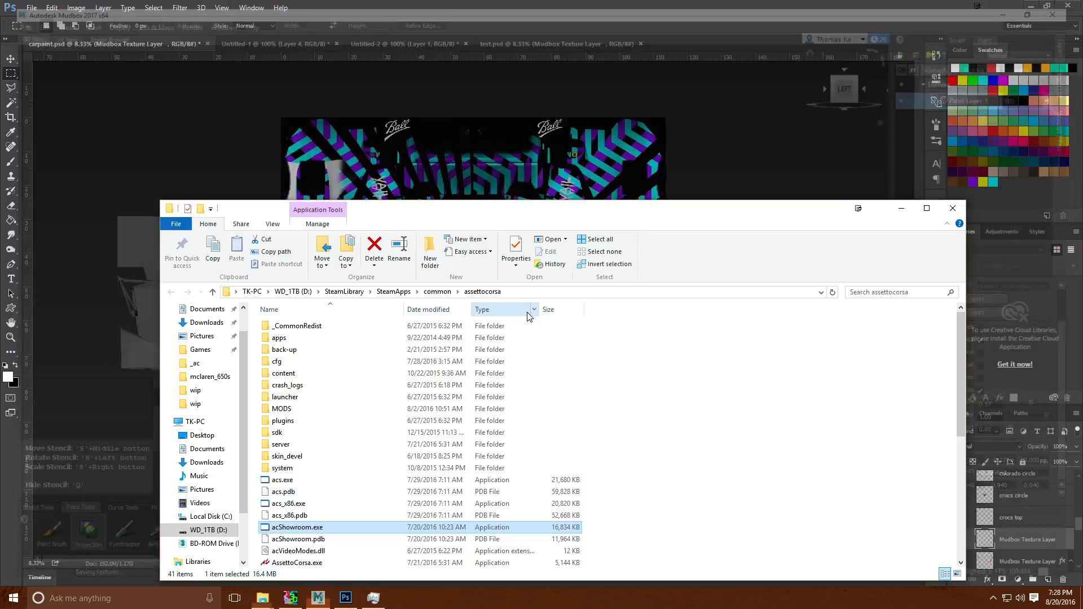
pyautogui.doubleClick(308, 528)
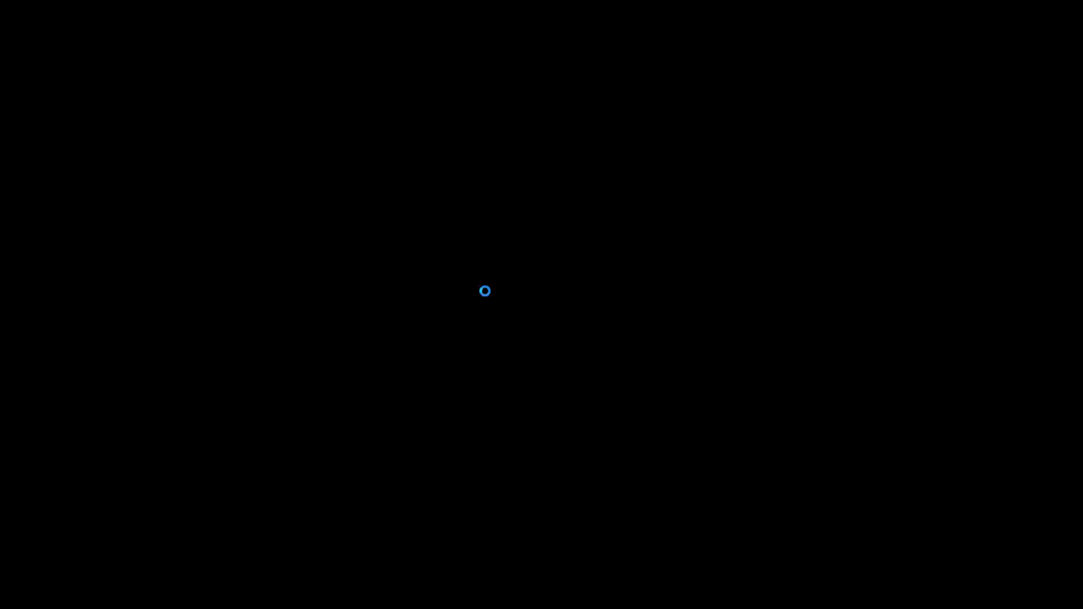